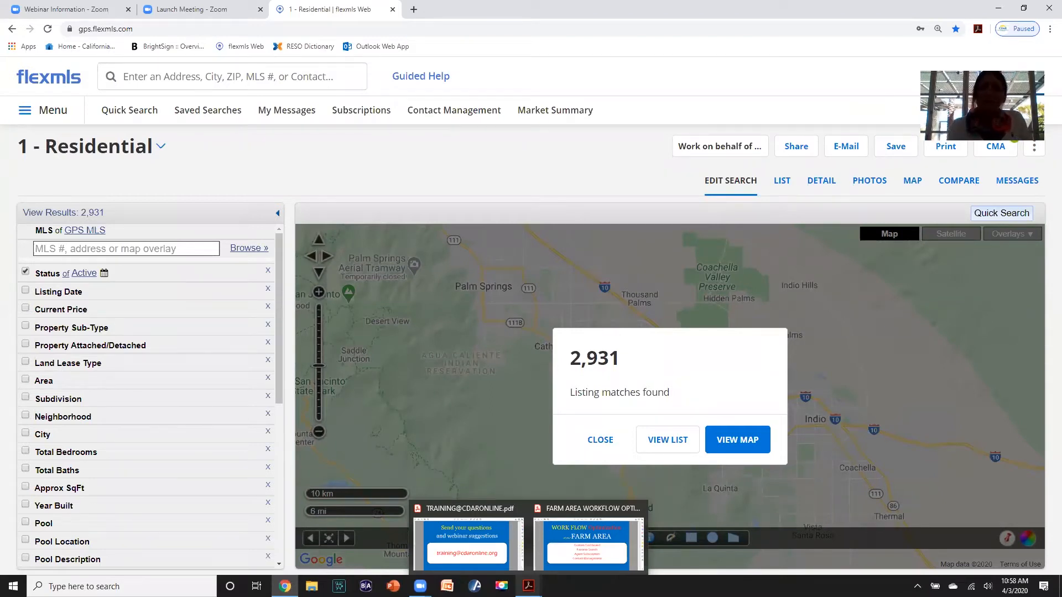
# - Bring the Farm Area Workflow Optimization PDF forward from the Windows taskbar
pyautogui.click(572, 560)
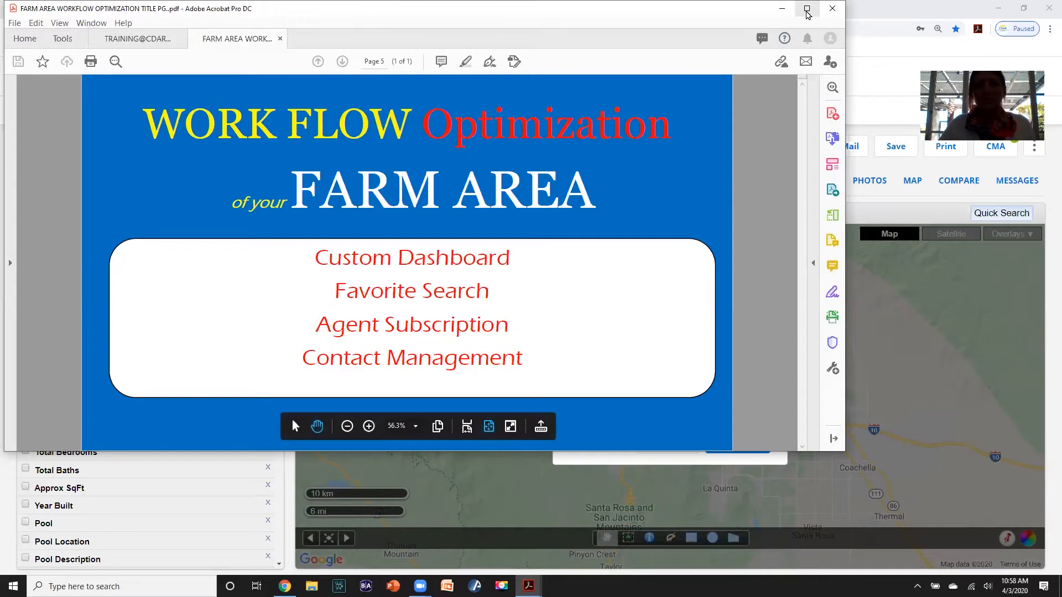
# - Maximize the Acrobat window and dismiss its Adobe sign-in prompt
pyautogui.click(807, 8)
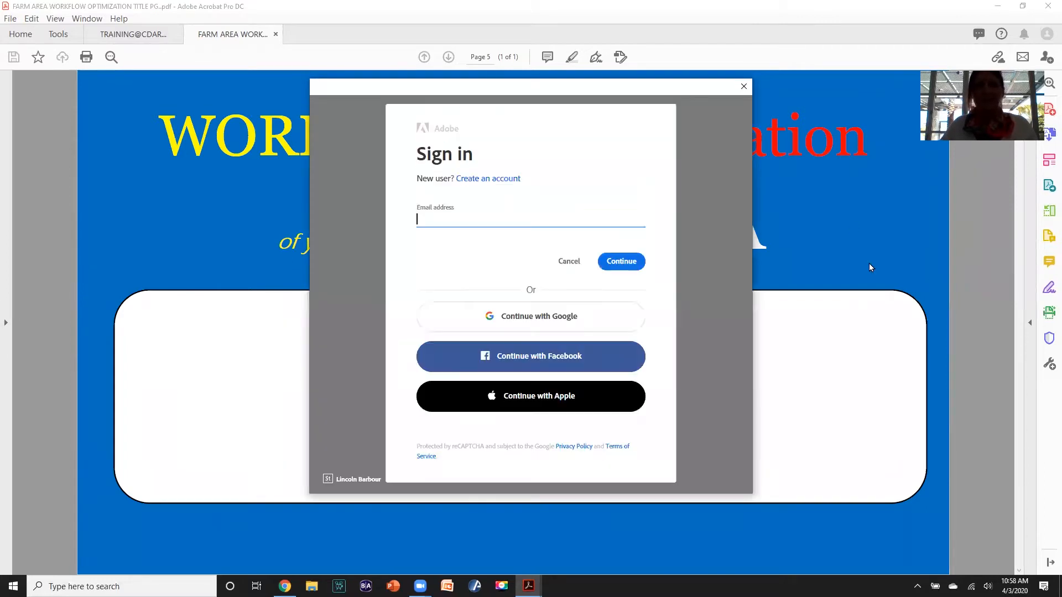
pyautogui.click(743, 86)
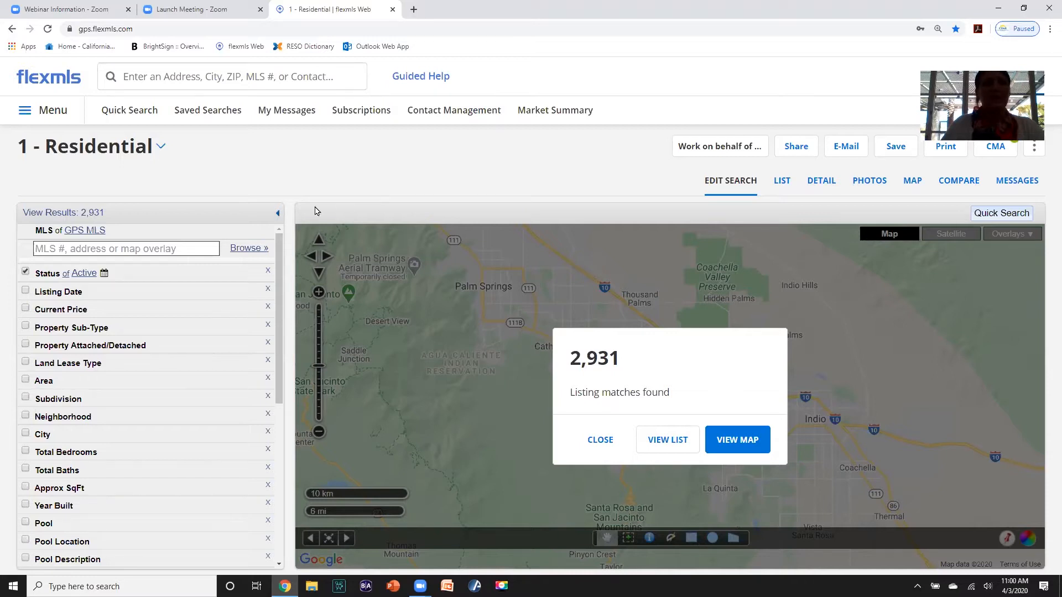
# - Switch from the search to the Agent Dashboard and look through it
pyautogui.click(48, 79)
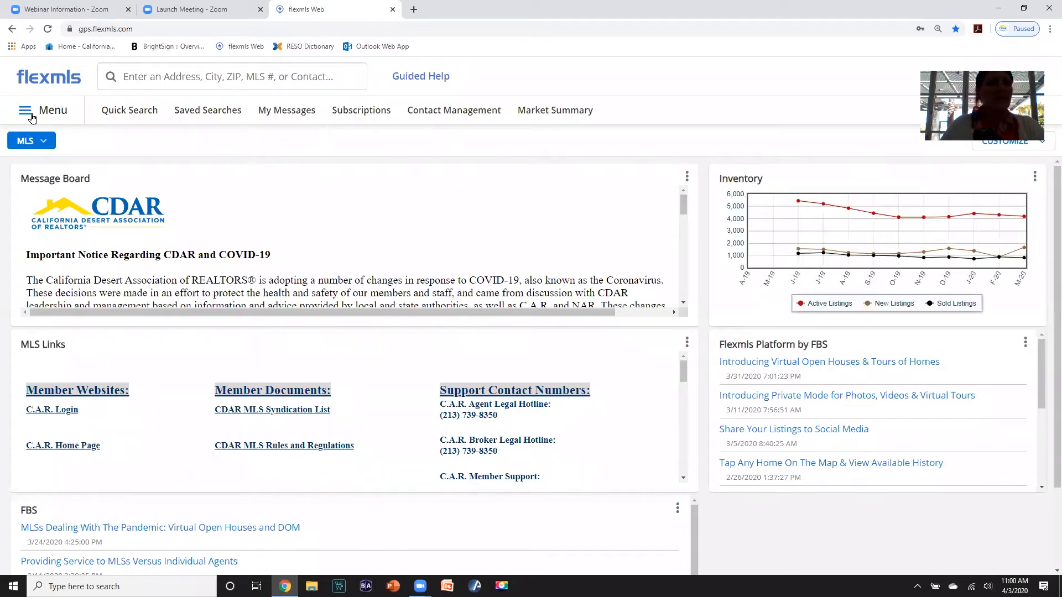
pyautogui.click(44, 143)
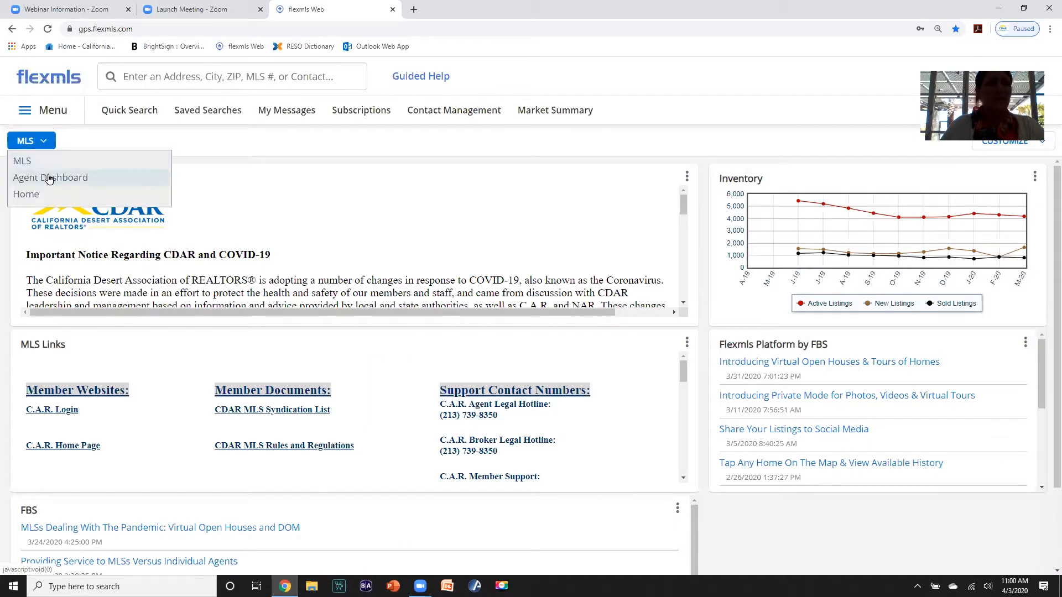
pyautogui.click(49, 178)
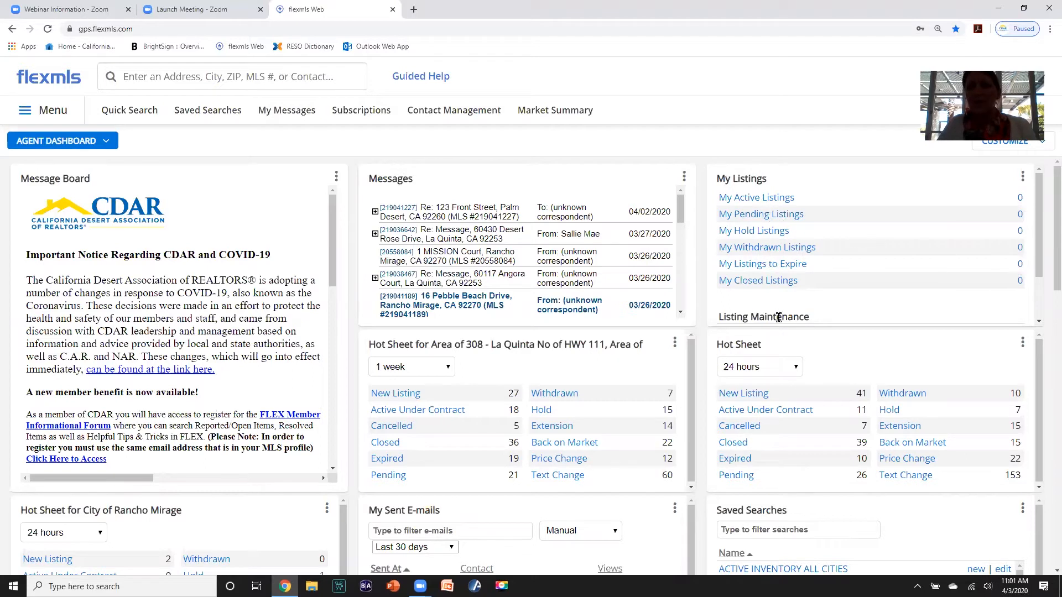
pyautogui.scroll(-1, 778, 317)
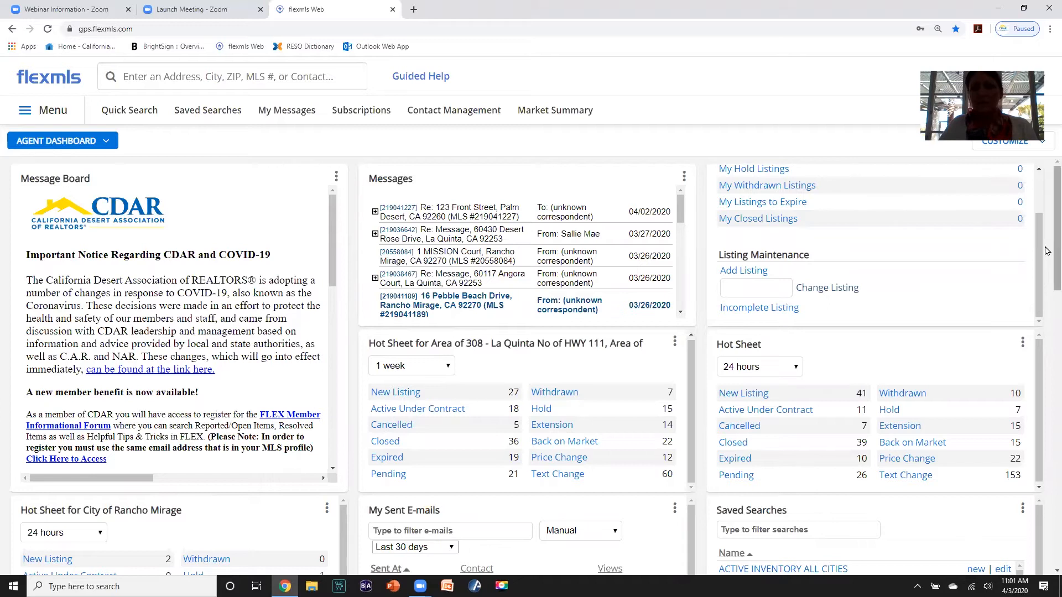
pyautogui.scroll(-3, 1047, 317)
pyautogui.scroll(-4, 1046, 317)
pyautogui.scroll(7, 1047, 317)
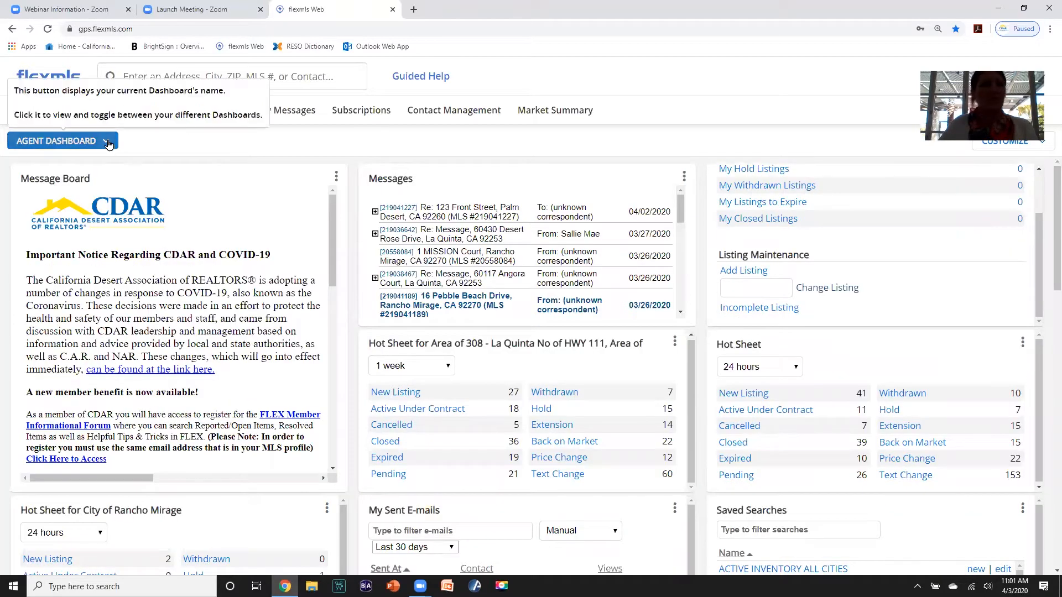
# - Return to the MLS dashboard and scroll through its panels
pyautogui.click(67, 141)
pyautogui.click(70, 159)
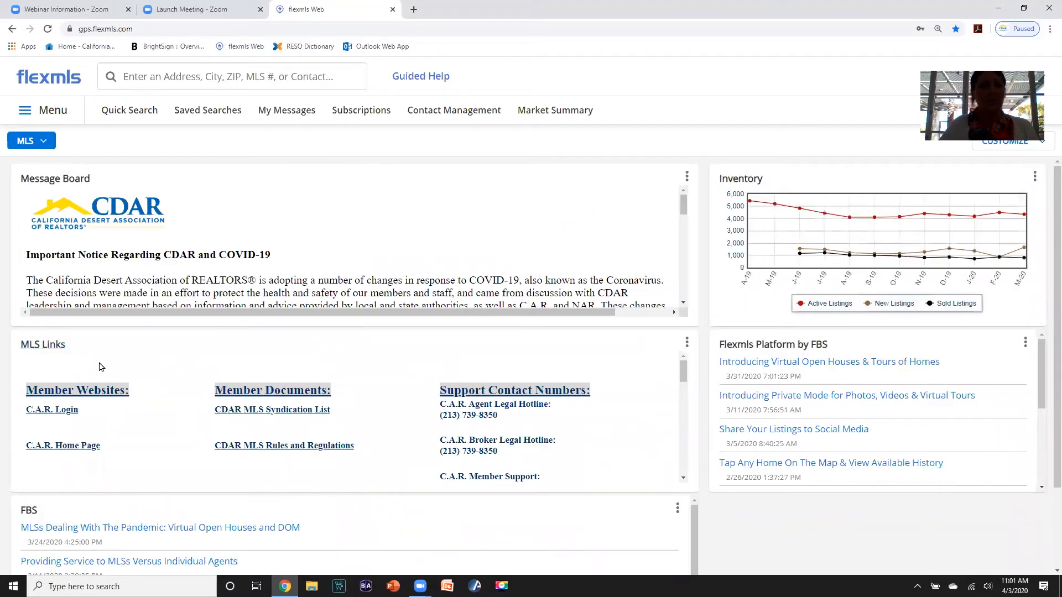
pyautogui.scroll(-3, 101, 366)
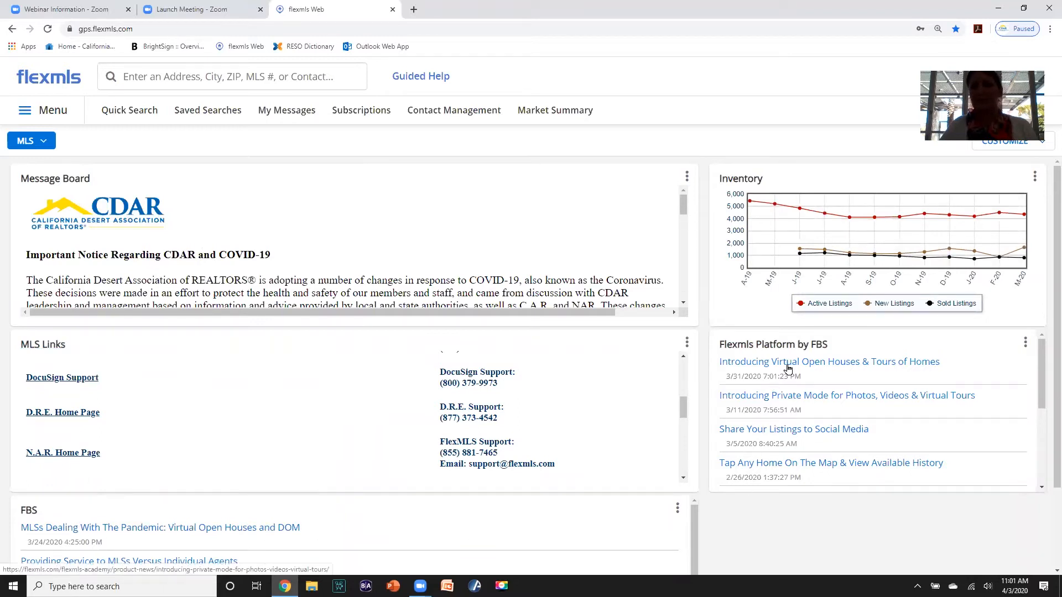
pyautogui.scroll(-2, 1045, 227)
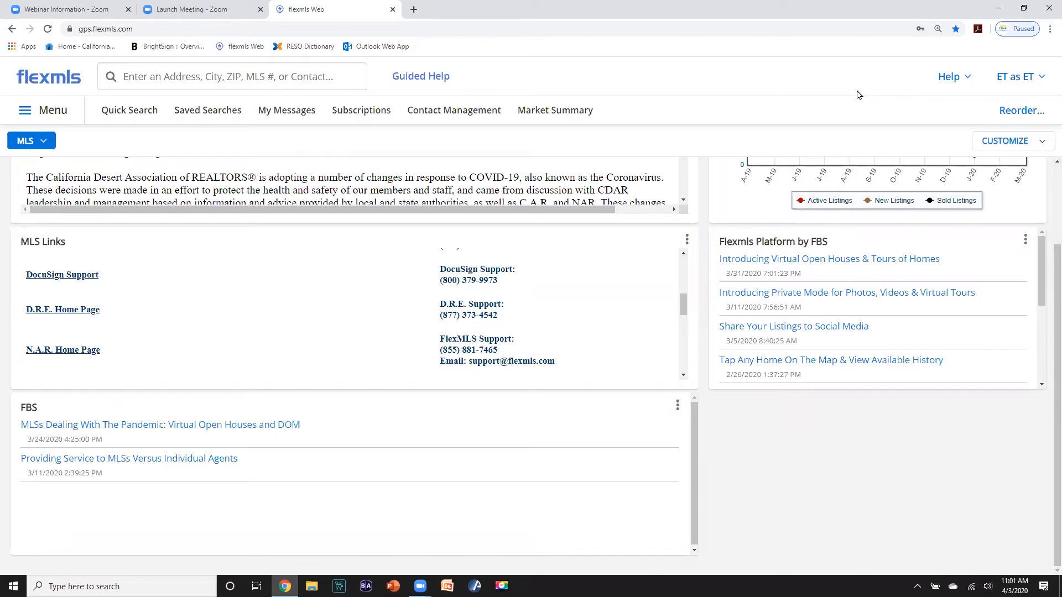
# - Add the recommended Home dashboard template from Recommended Dashboards
pyautogui.click(48, 75)
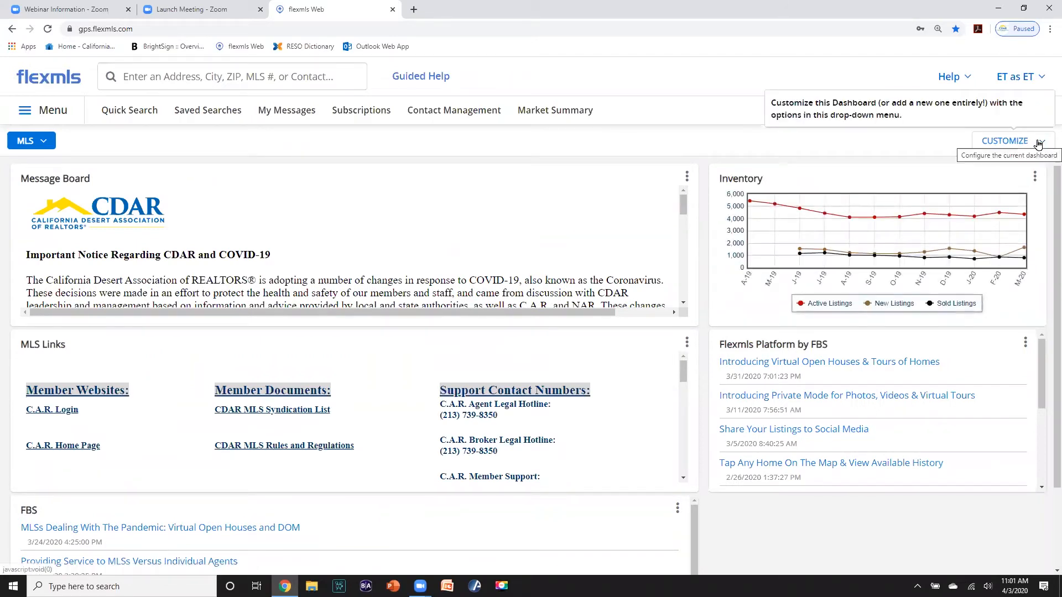
pyautogui.click(1038, 143)
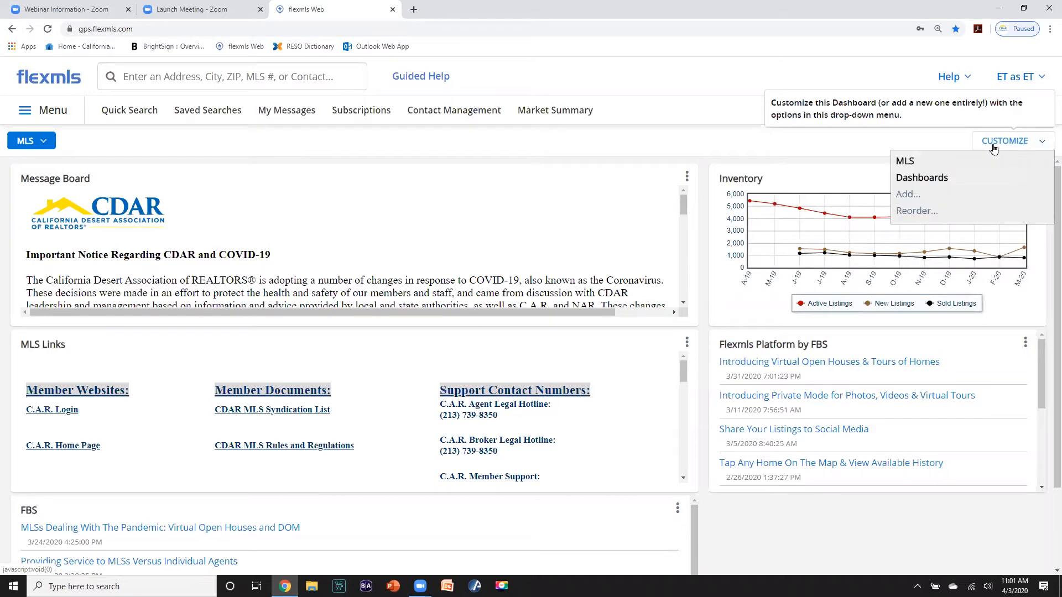
pyautogui.click(900, 197)
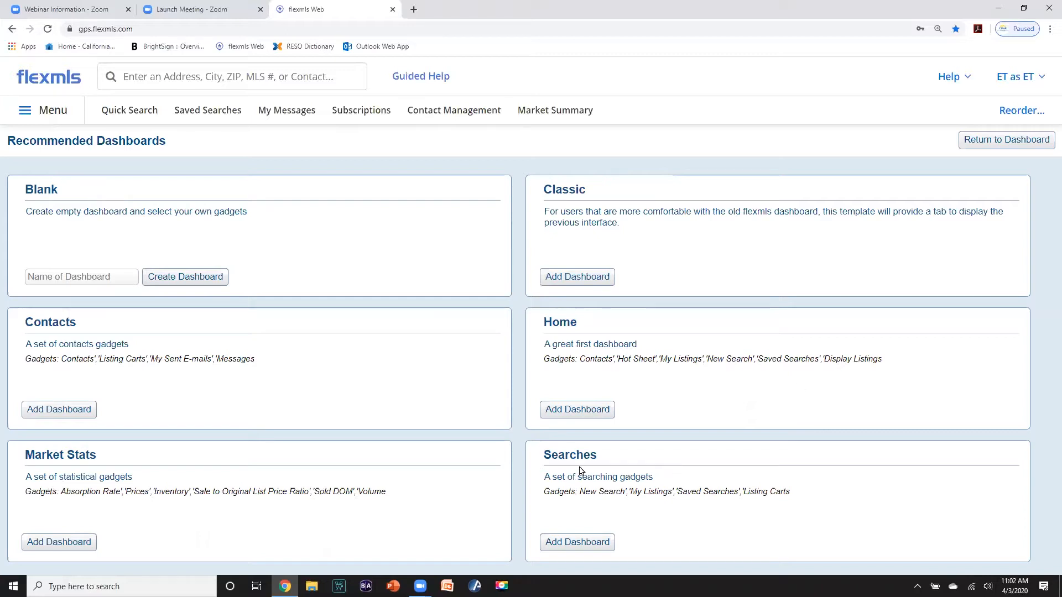
pyautogui.click(580, 412)
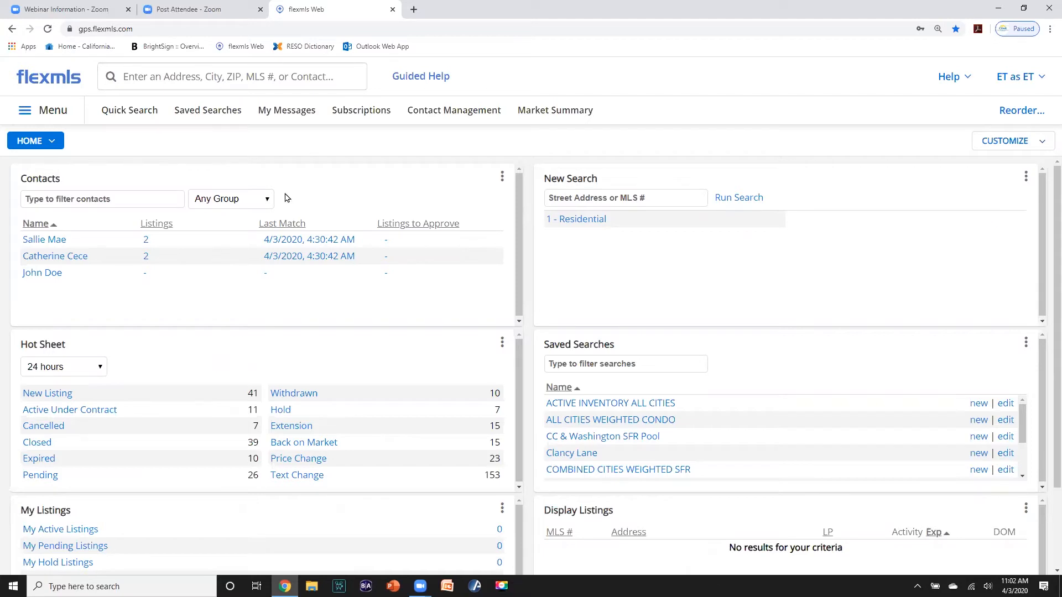
# - Rename the Home dashboard to 'Farm' and save it
pyautogui.click(1037, 143)
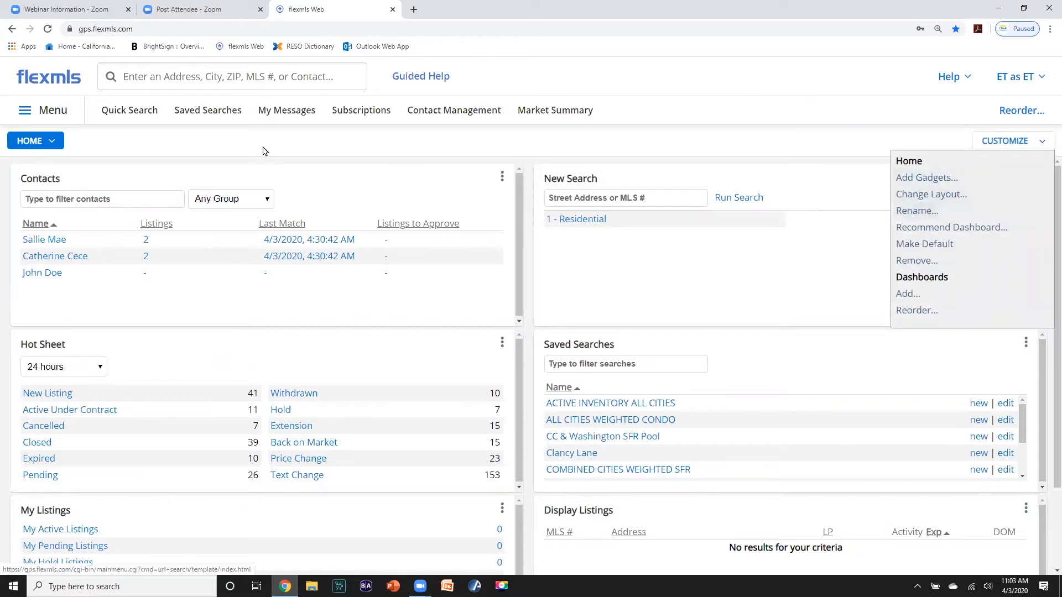
pyautogui.click(860, 146)
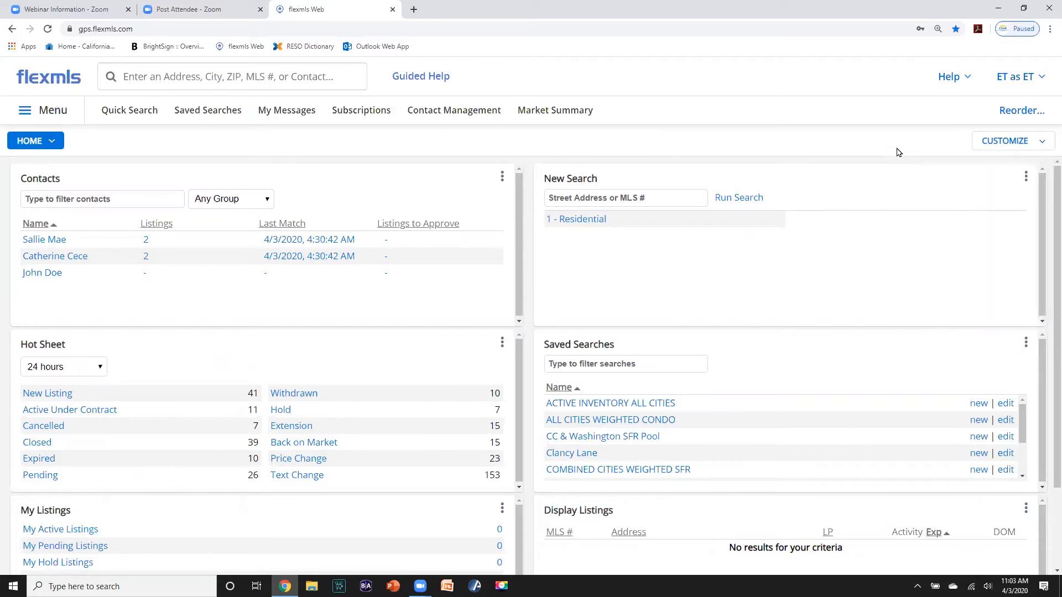
pyautogui.click(1034, 143)
pyautogui.click(926, 209)
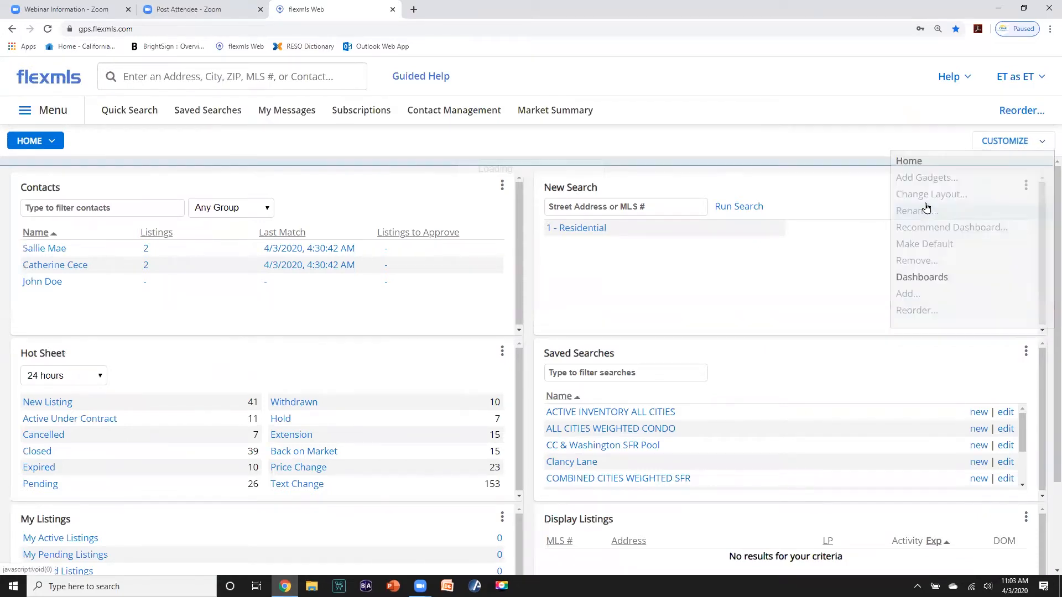
pyautogui.moveTo(190, 201); pyautogui.dragTo(83, 198)
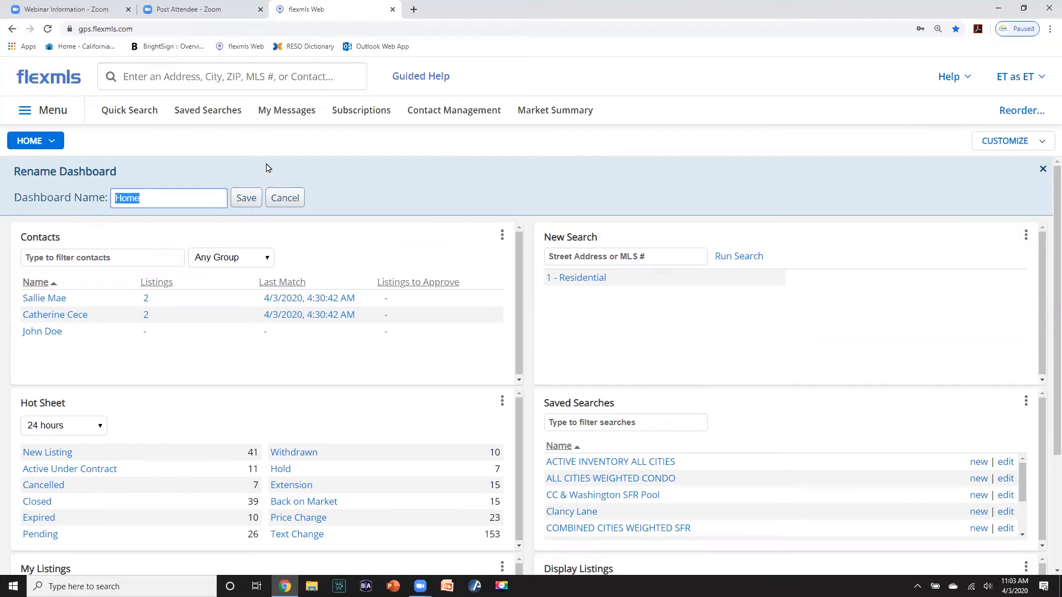
pyautogui.write('Farm')
pyautogui.click(249, 200)
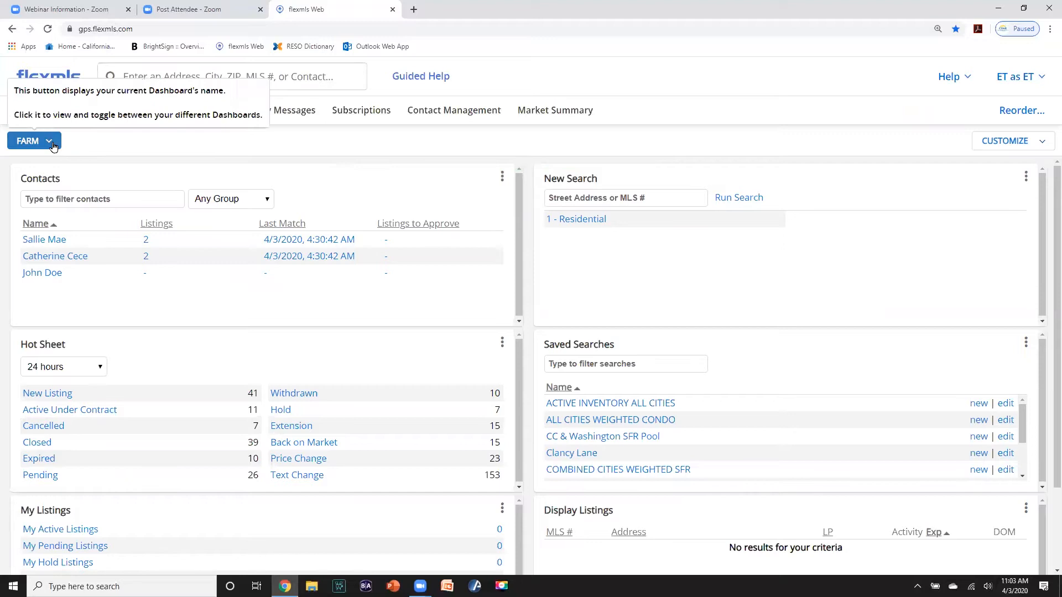
# - On the Farm dashboard, move Saved Searches, Hot Sheet and Display Listings to the top
pyautogui.click(50, 145)
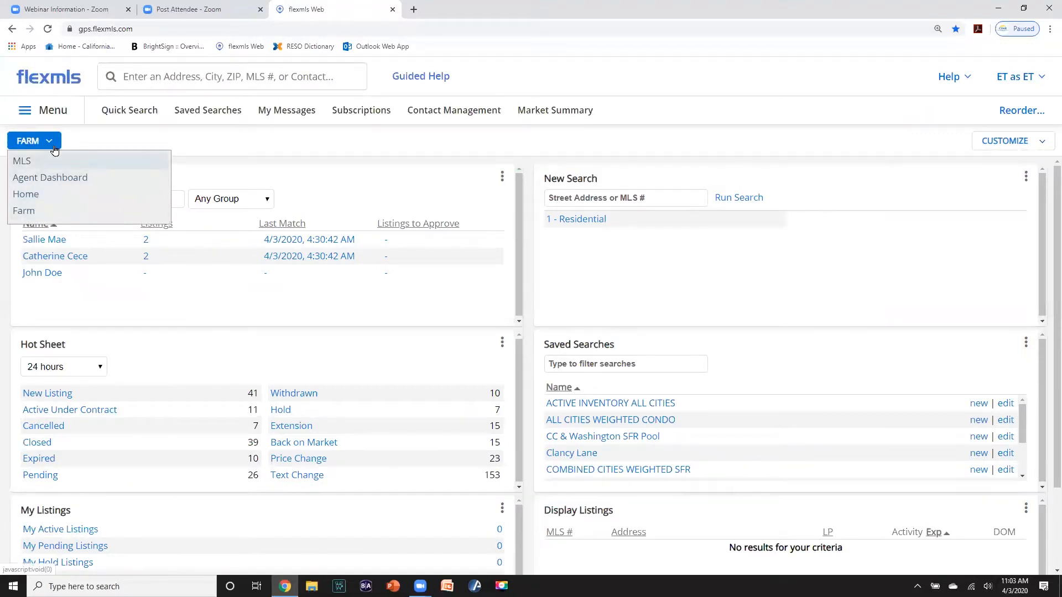
pyautogui.click(29, 211)
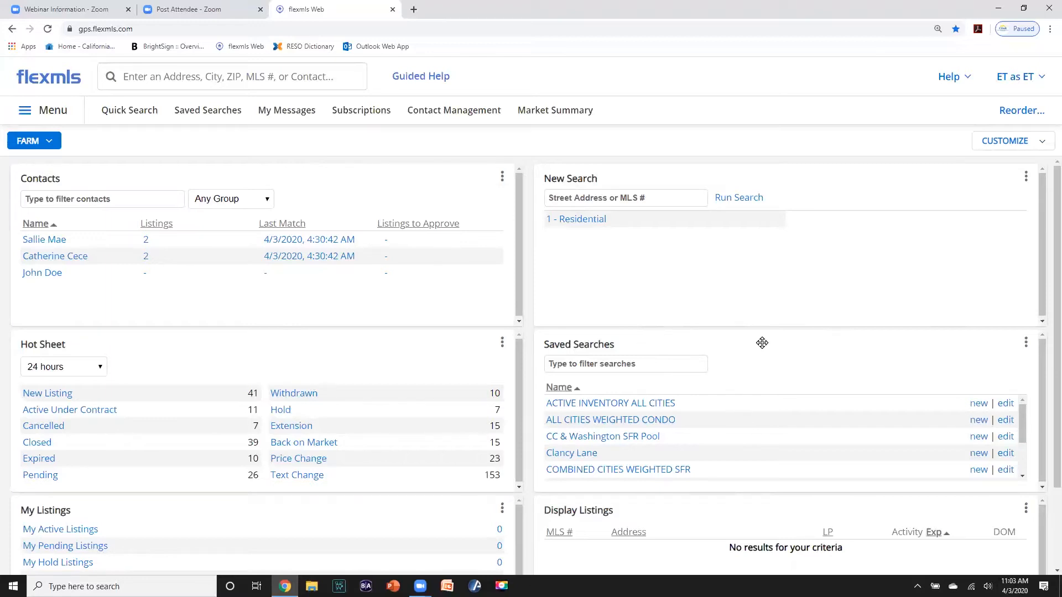
pyautogui.moveTo(761, 342); pyautogui.dragTo(754, 199)
pyautogui.moveTo(447, 342); pyautogui.dragTo(503, 310)
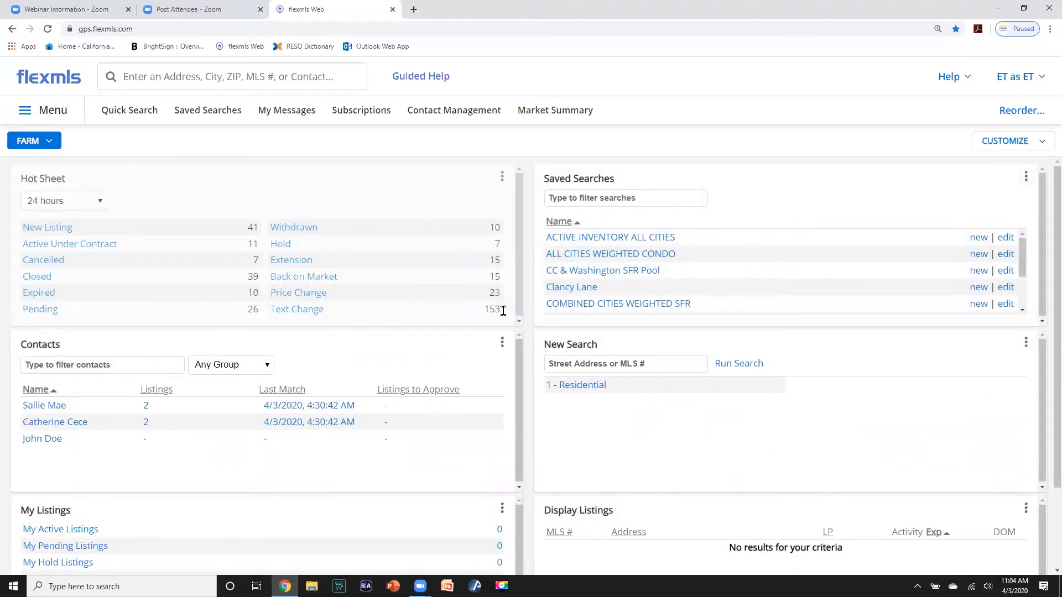
pyautogui.moveTo(662, 506); pyautogui.dragTo(149, 335)
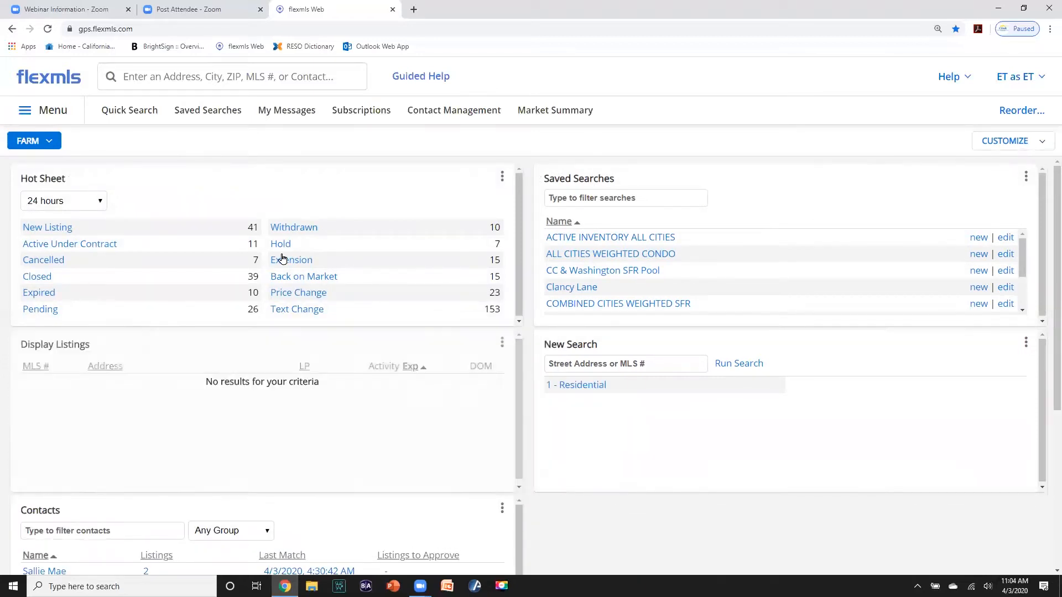
# - Change the Farm dashboard to the three-equal-column layout
pyautogui.click(1041, 142)
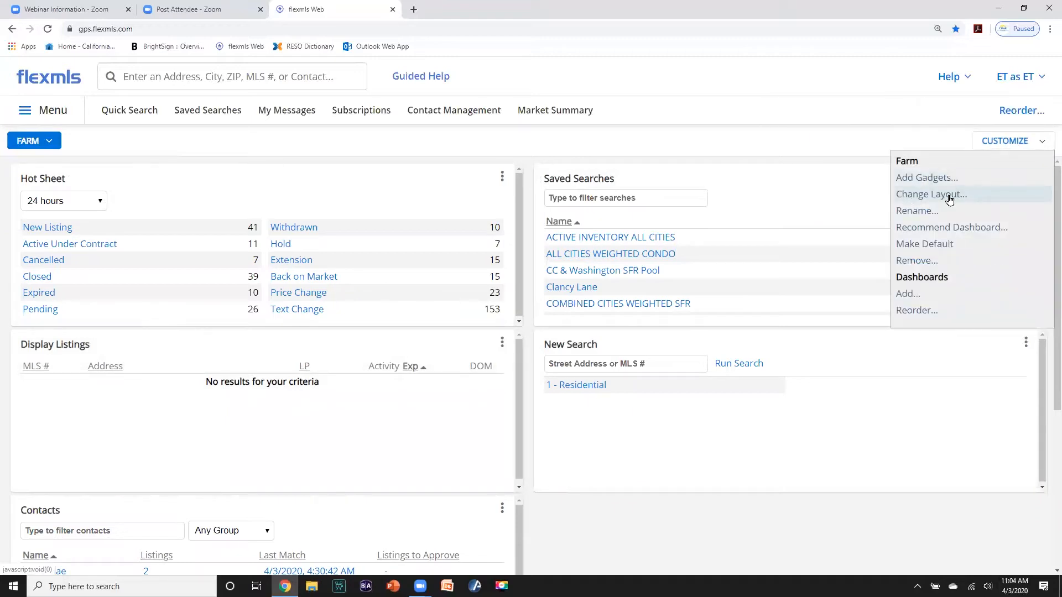
pyautogui.click(932, 194)
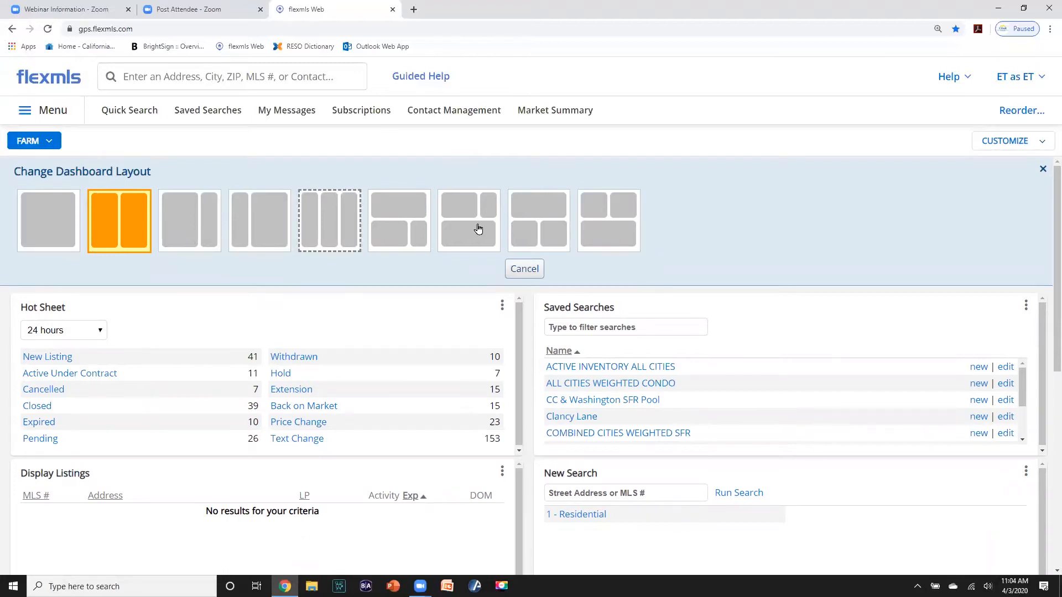
pyautogui.click(332, 231)
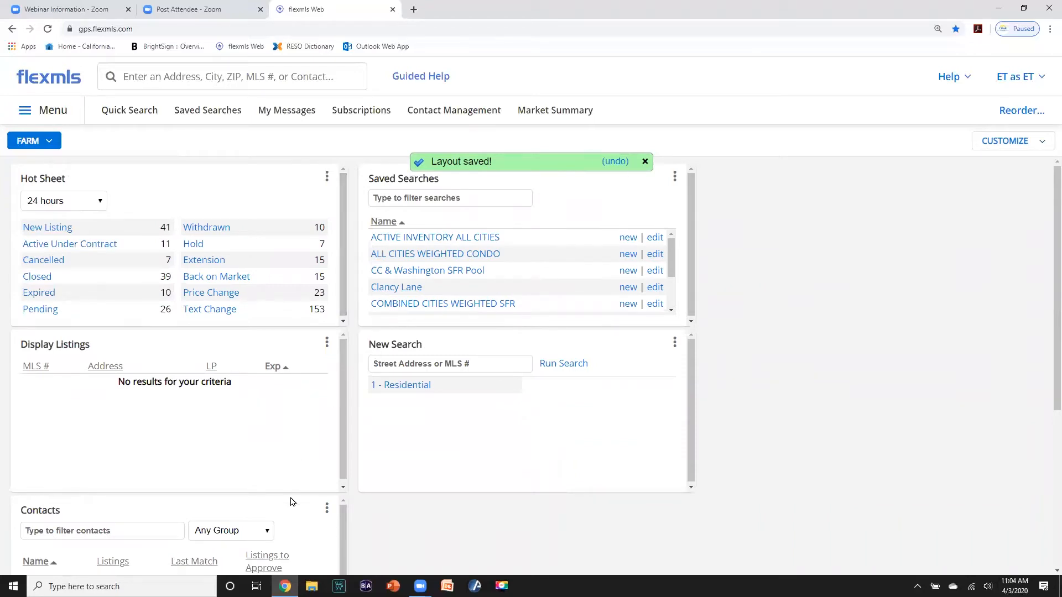
# - Move Contacts and My Listings into the right column, My Listings on top
pyautogui.moveTo(287, 502); pyautogui.dragTo(934, 239)
pyautogui.moveTo(281, 508); pyautogui.dragTo(981, 190)
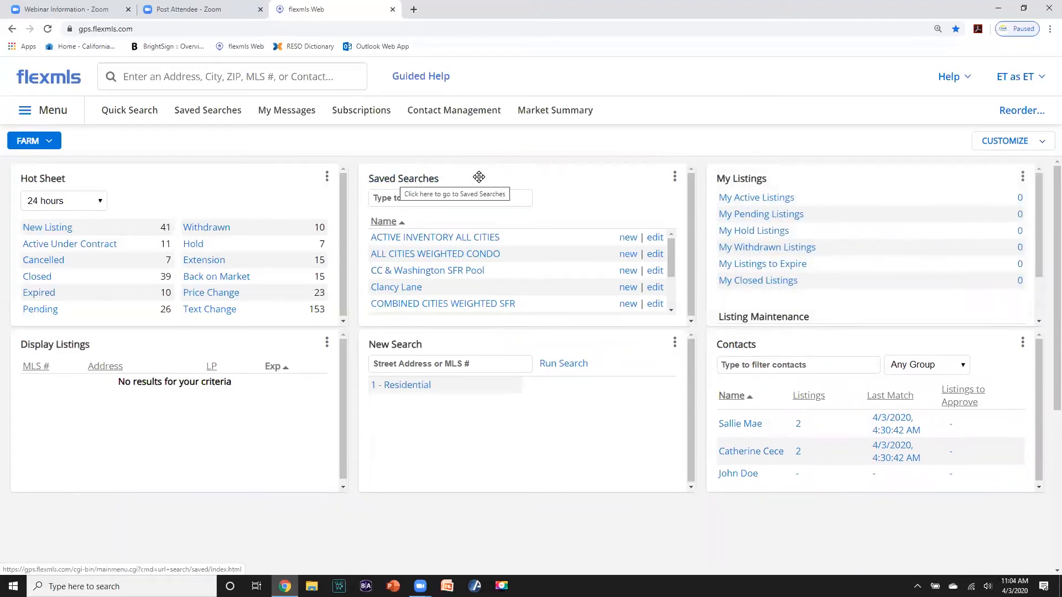
# - Set the Saved Searches gadget to show Only Favorites
pyautogui.click(674, 183)
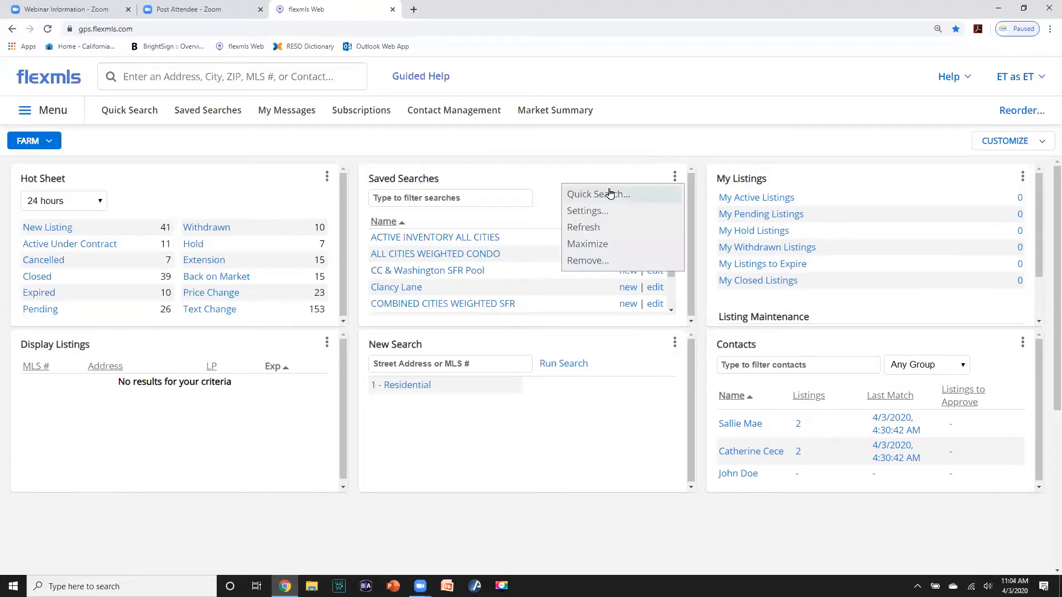
pyautogui.click(591, 211)
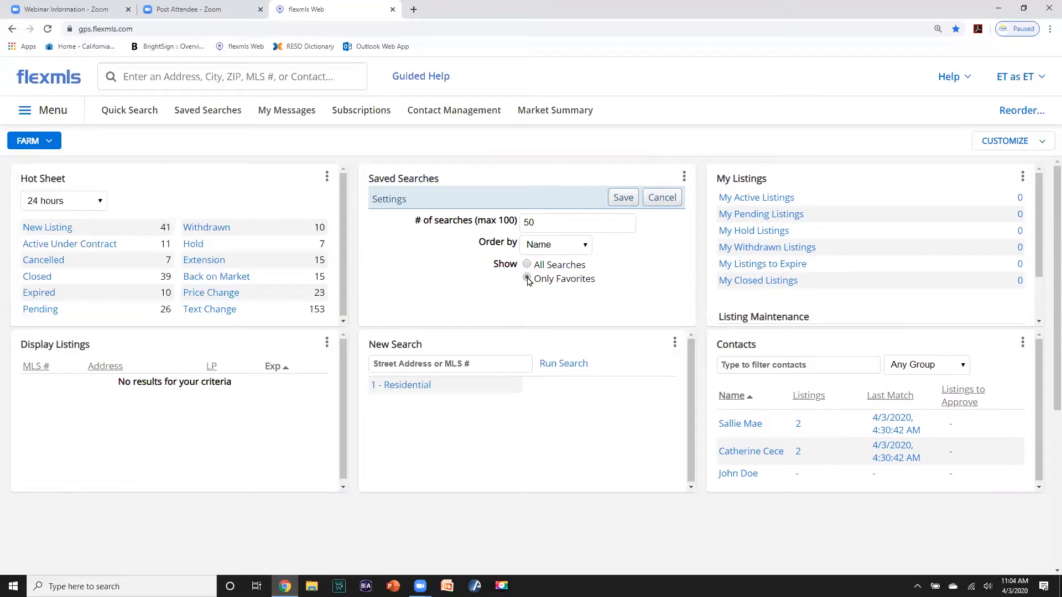
pyautogui.click(623, 200)
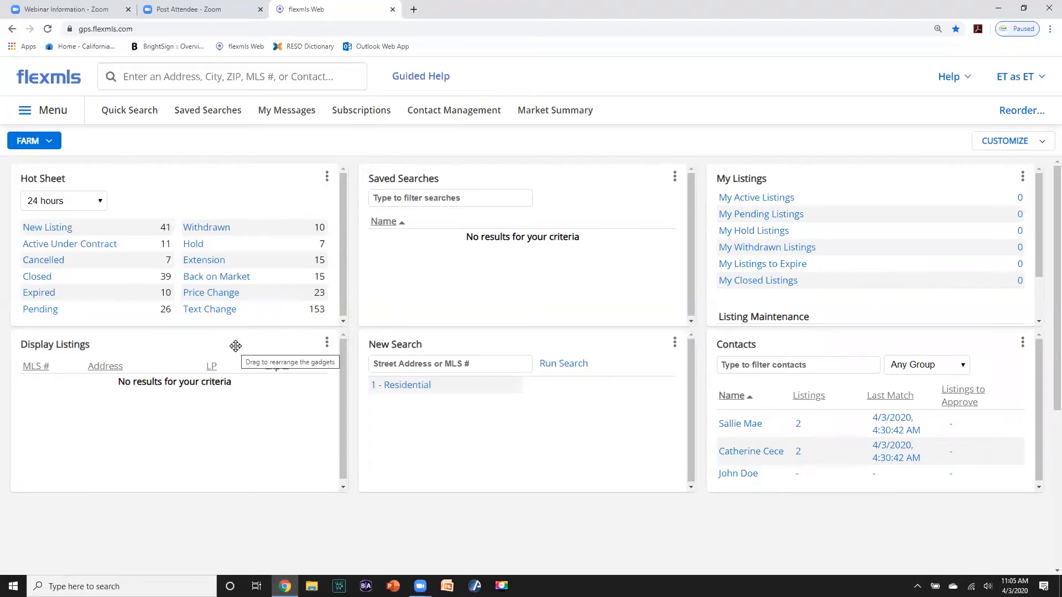
# - Move Display Listings above Hot Sheet and filter it by the Farm Comps saved search
pyautogui.moveTo(236, 346); pyautogui.dragTo(231, 202)
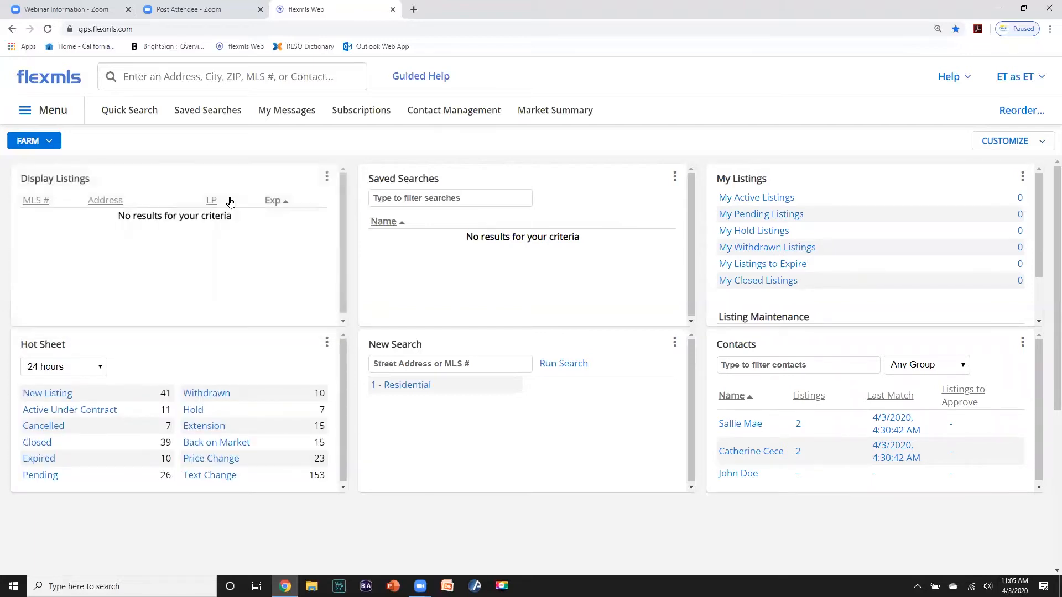
pyautogui.click(326, 180)
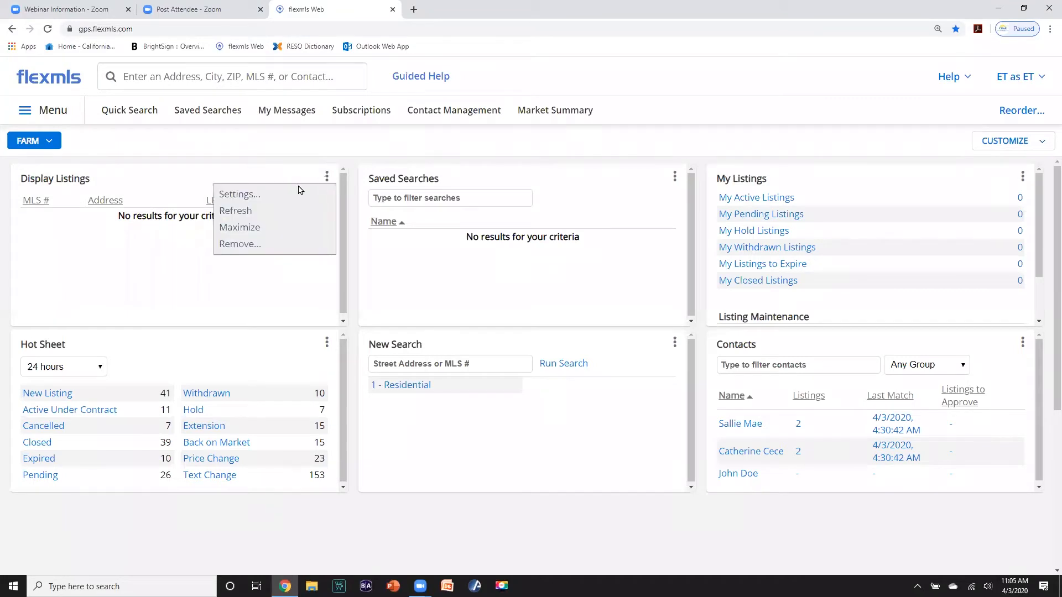
pyautogui.click(259, 195)
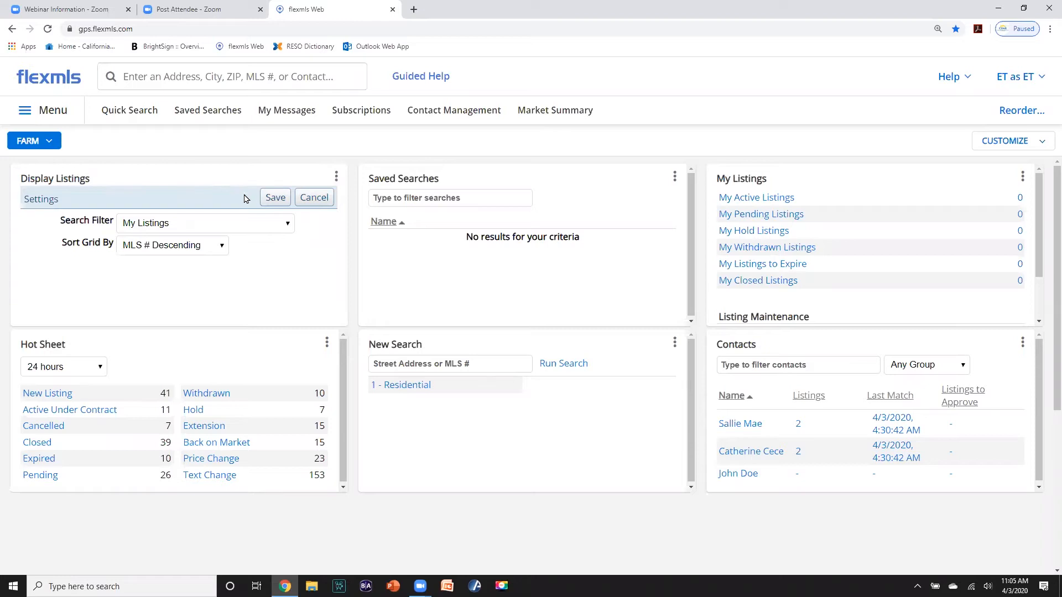
pyautogui.click(285, 224)
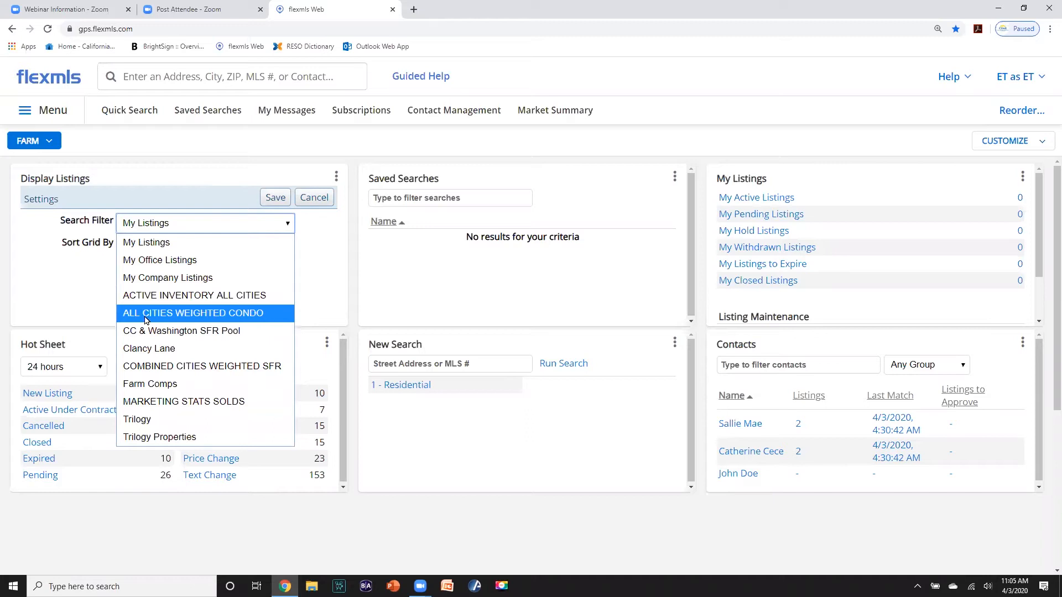
pyautogui.click(135, 384)
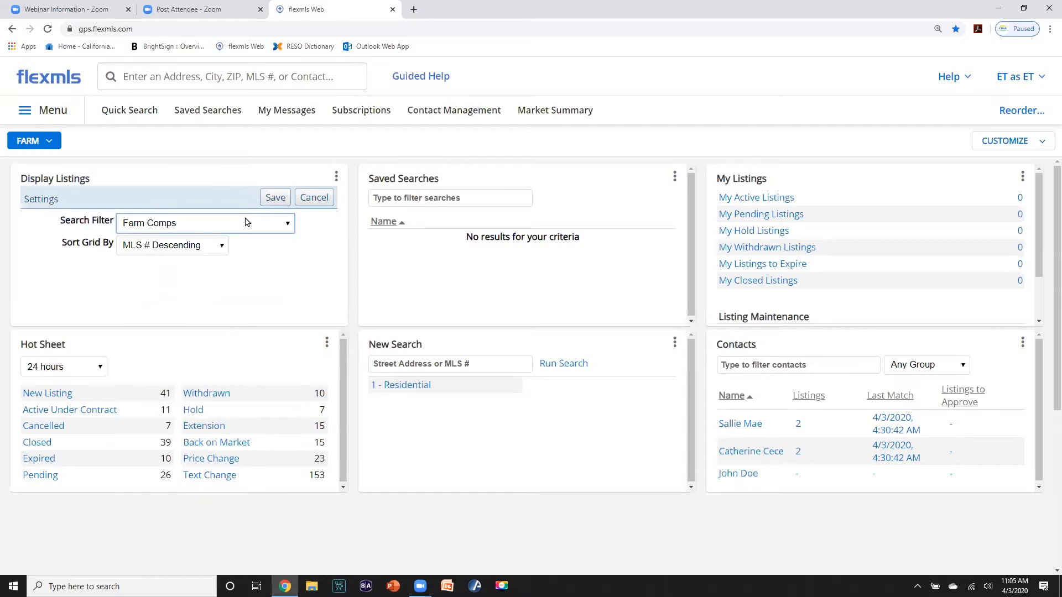
pyautogui.click(273, 198)
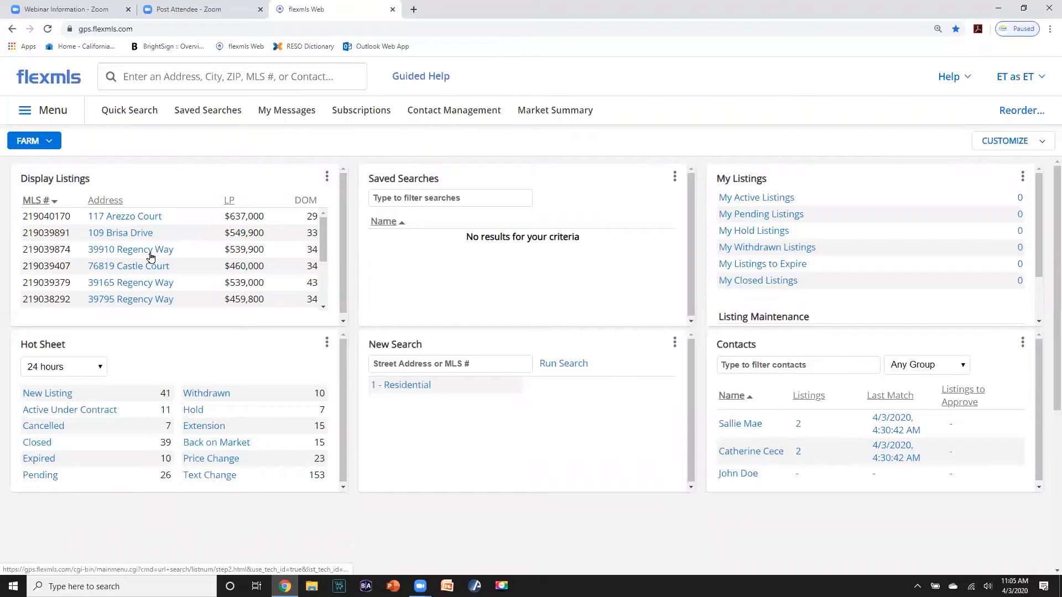
pyautogui.scroll(-2, 150, 257)
pyautogui.scroll(2, 150, 256)
pyautogui.scroll(-2, 151, 254)
pyautogui.scroll(2, 154, 254)
pyautogui.scroll(-2, 216, 307)
pyautogui.scroll(2, 218, 313)
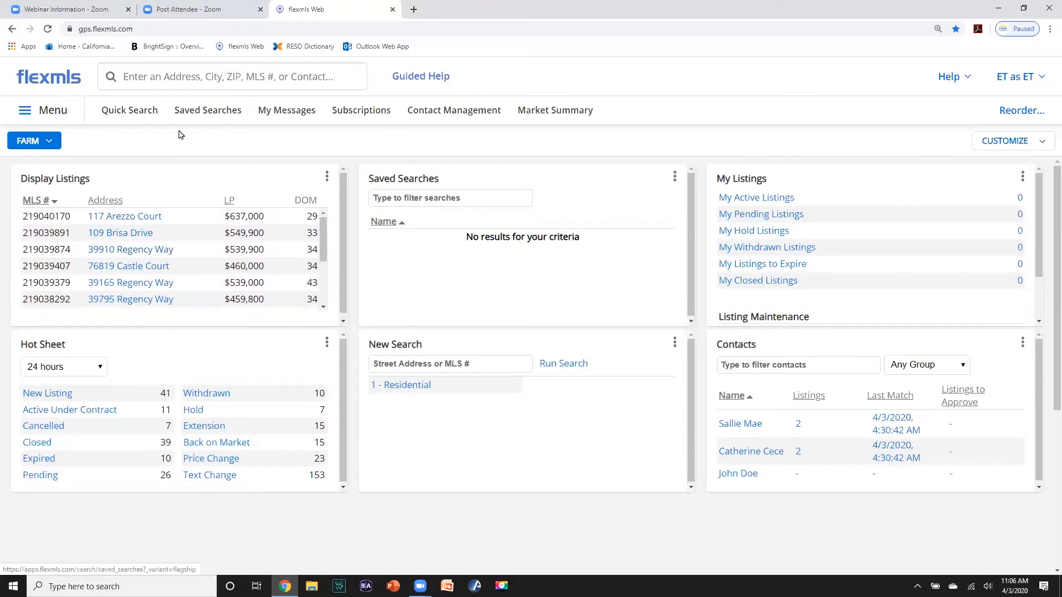
pyautogui.click(124, 218)
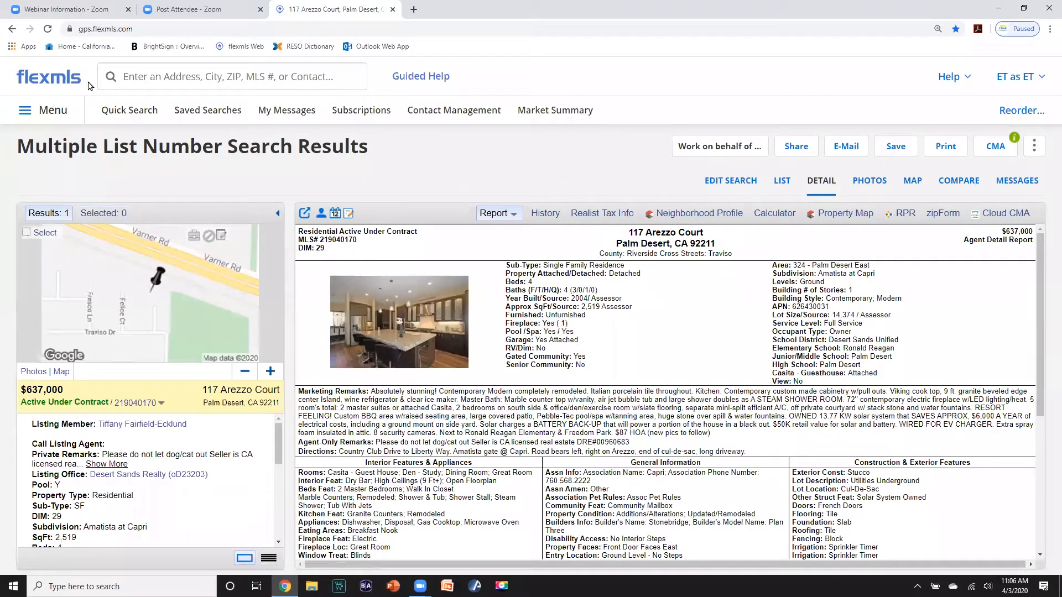
pyautogui.click(53, 82)
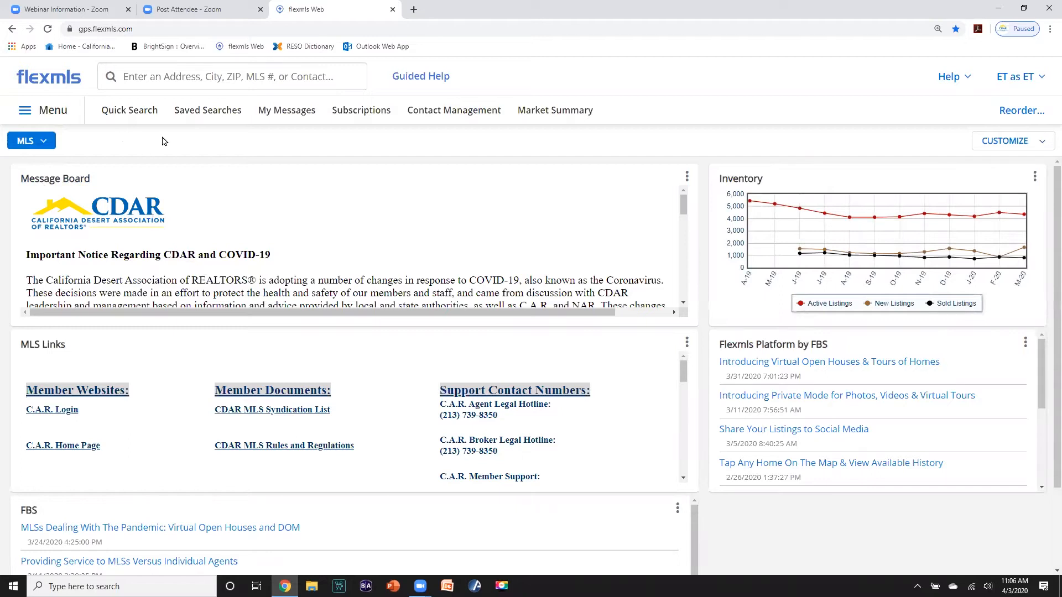
# - Switch to the Farm dashboard and make it the default dashboard
pyautogui.click(46, 143)
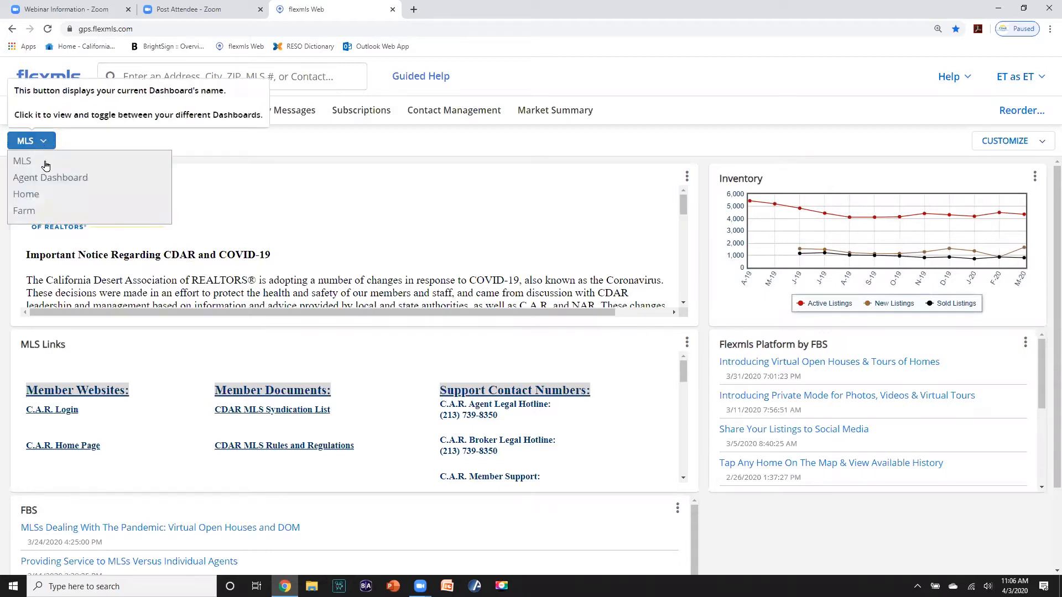
pyautogui.click(52, 213)
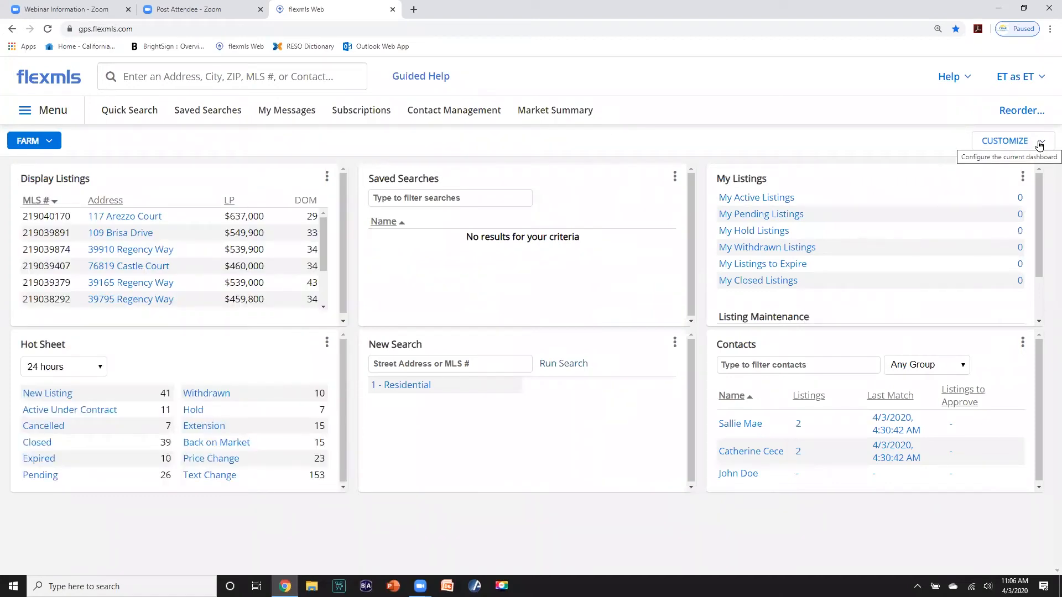
pyautogui.click(1004, 151)
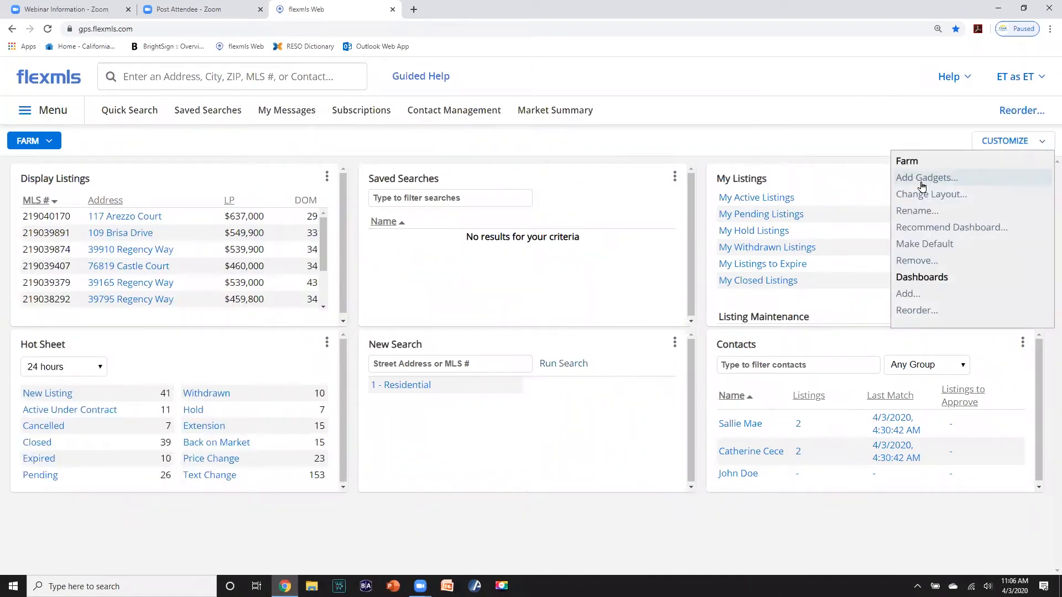
pyautogui.click(915, 249)
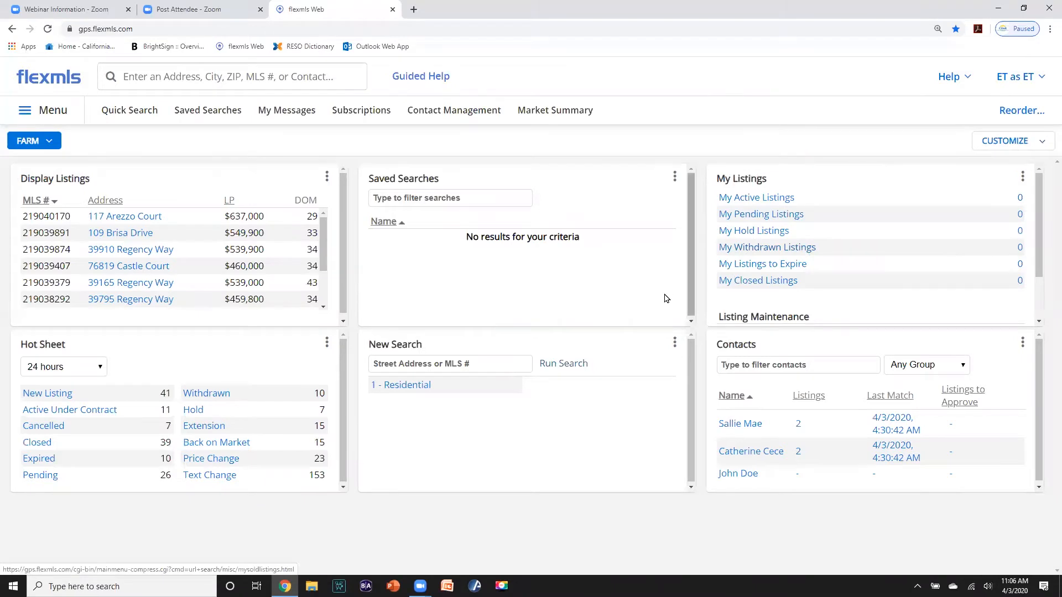
pyautogui.scroll(-1, 666, 313)
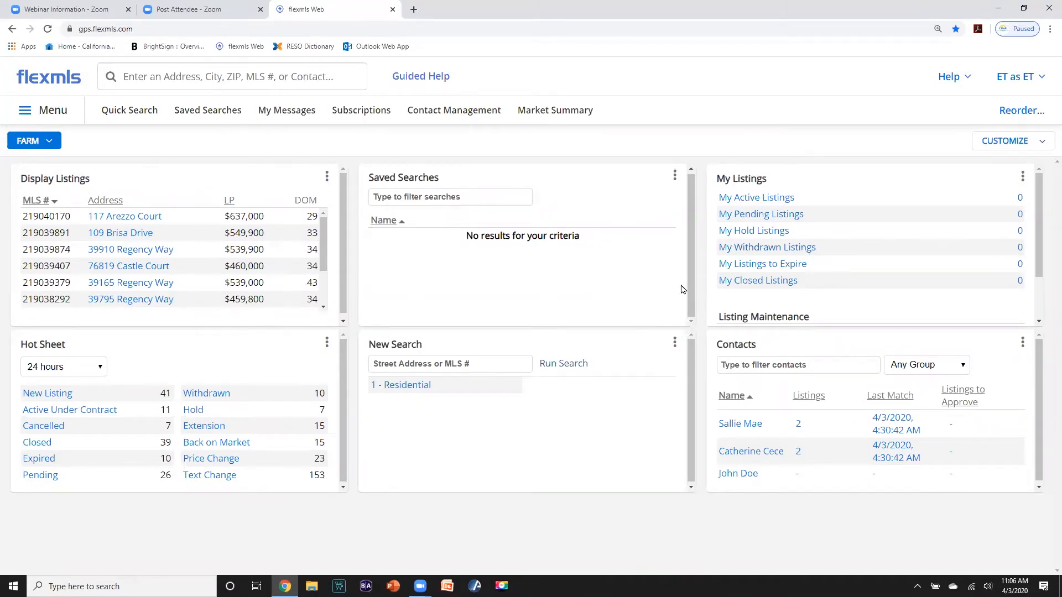
pyautogui.scroll(1, 685, 291)
pyautogui.scroll(-1, 686, 292)
pyautogui.click(1042, 142)
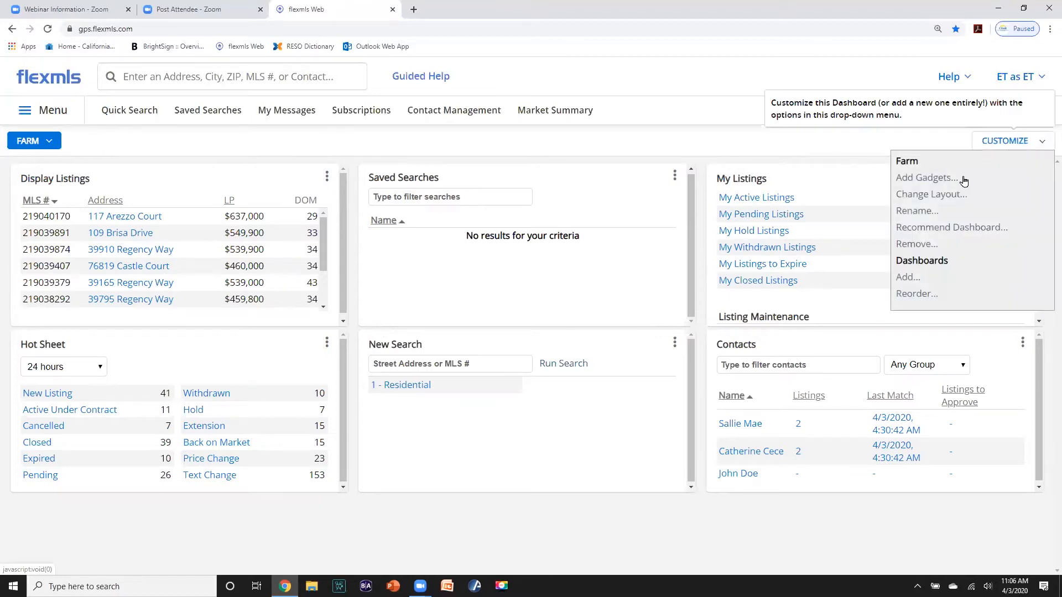
# - Add the Messages gadget from the Contacts category of the gadget catalogue
pyautogui.click(912, 178)
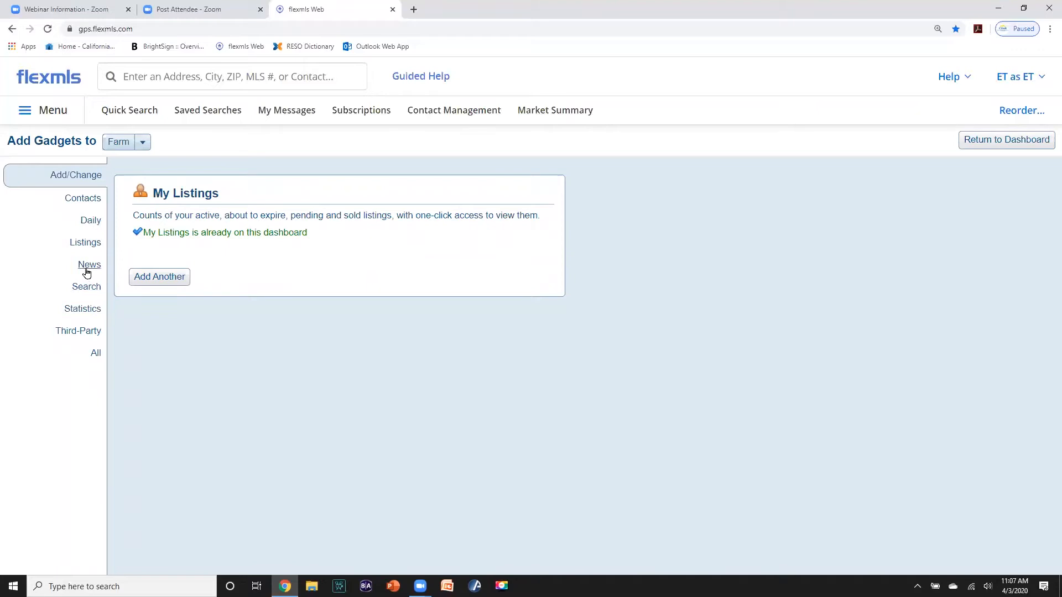
pyautogui.click(88, 222)
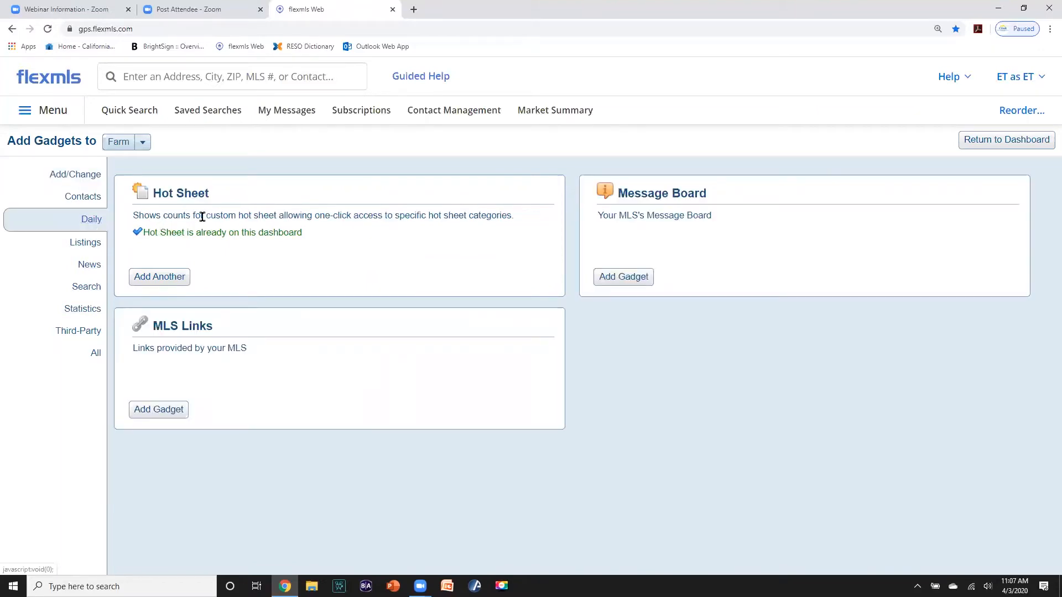
pyautogui.click(85, 200)
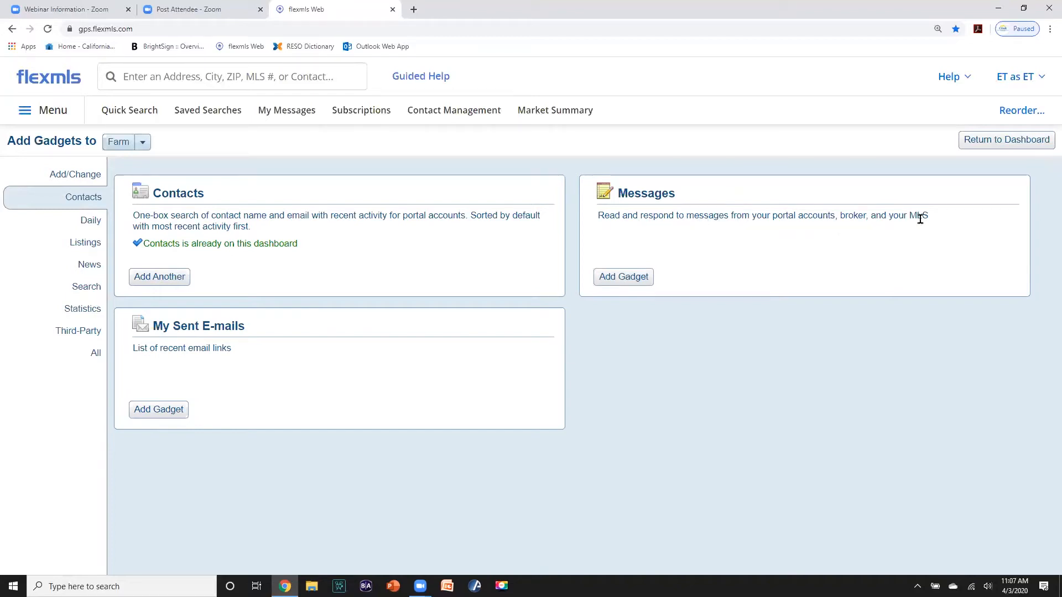
pyautogui.click(631, 282)
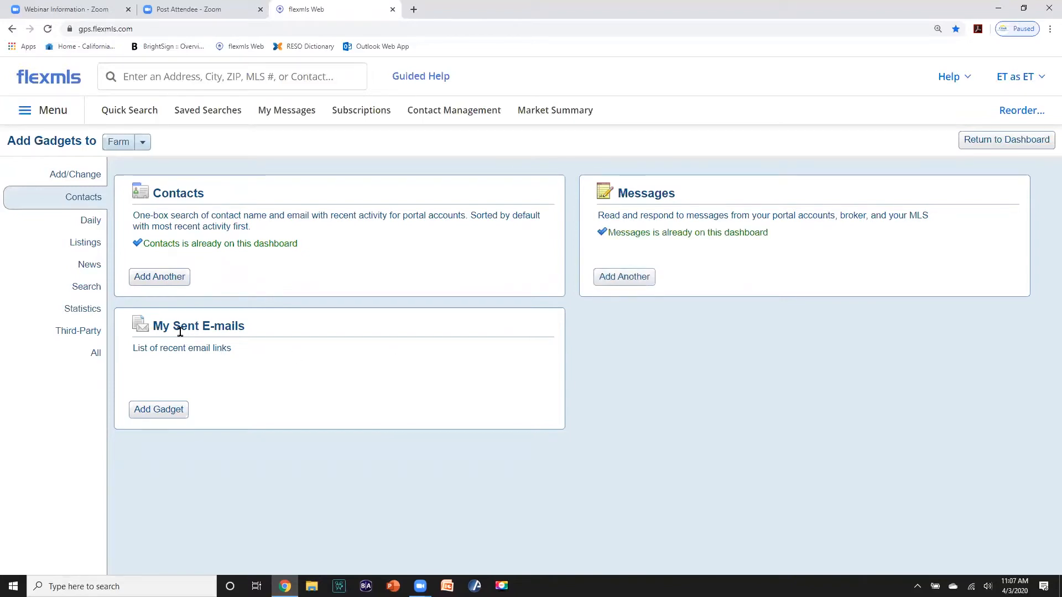
# - Browse the Search, Listings, Daily and Add/Change gadget categories
pyautogui.click(83, 289)
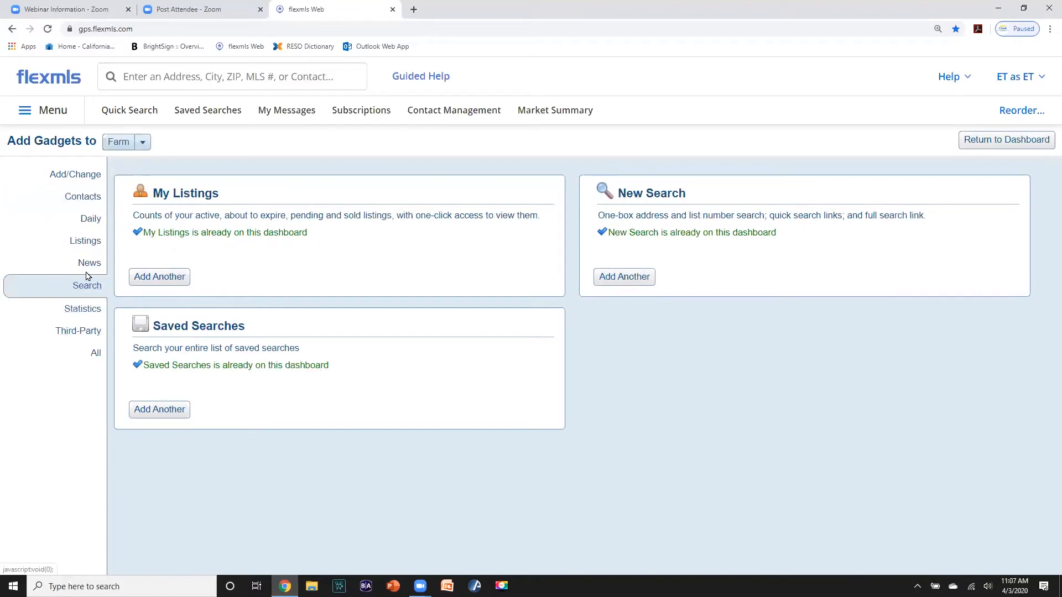
pyautogui.click(84, 250)
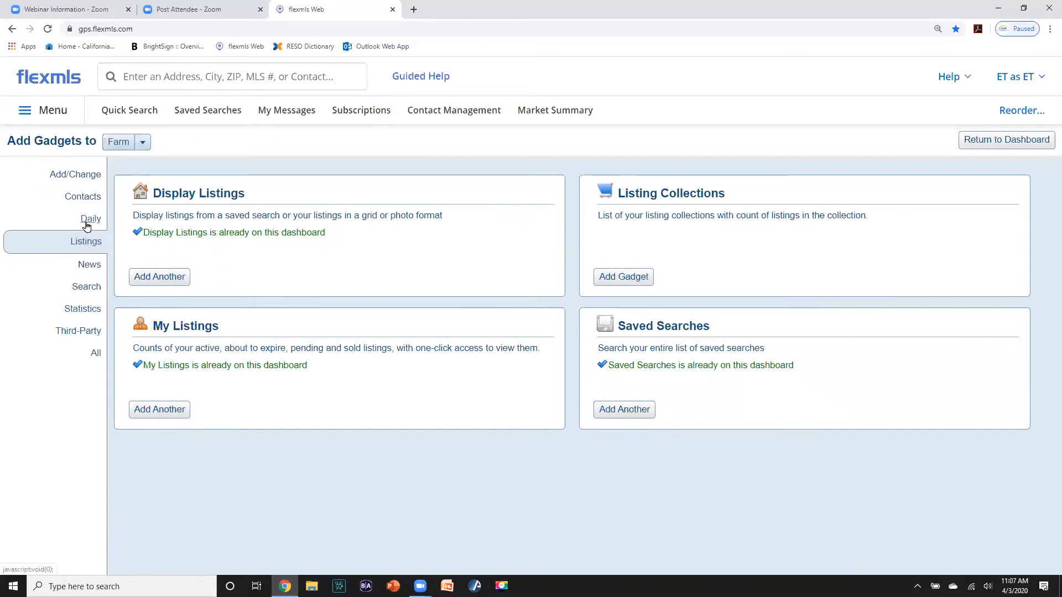
pyautogui.click(87, 226)
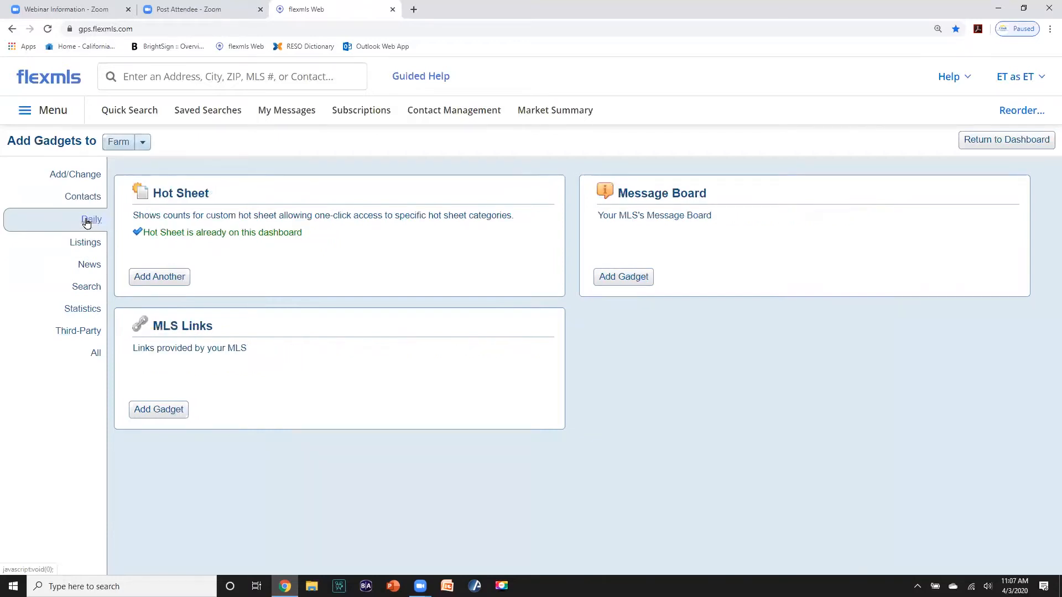
pyautogui.click(87, 177)
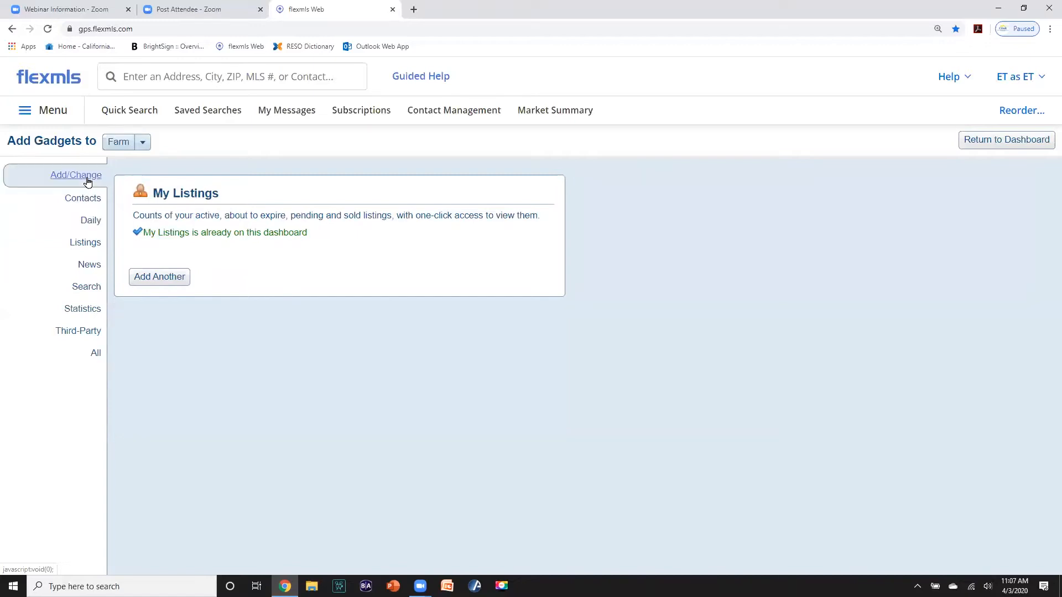
# - Add the Message Board gadget from the All category and return to the Farm dashboard
pyautogui.click(92, 354)
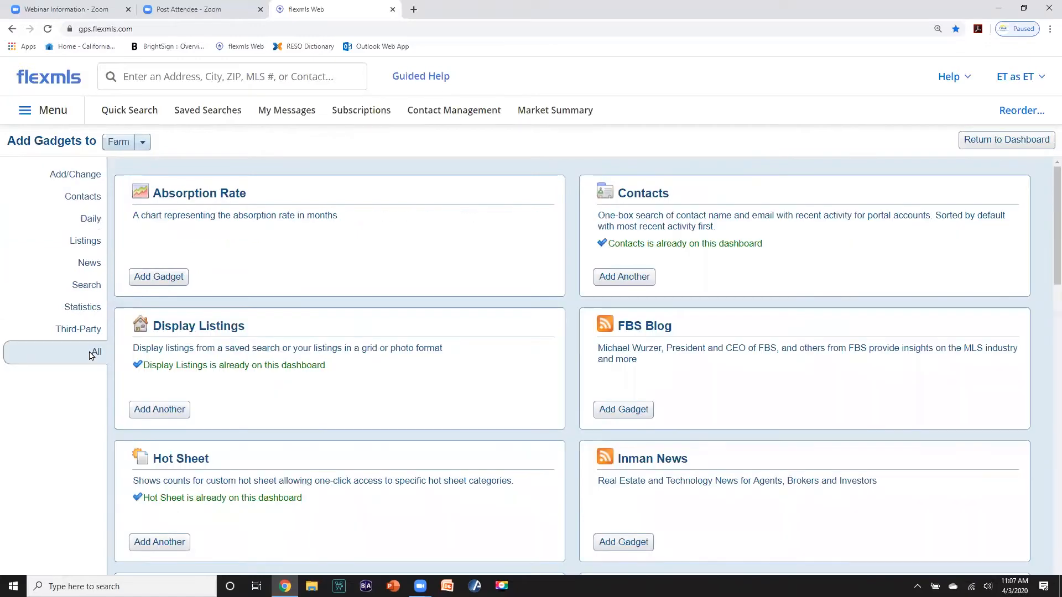
pyautogui.scroll(-7, 278, 359)
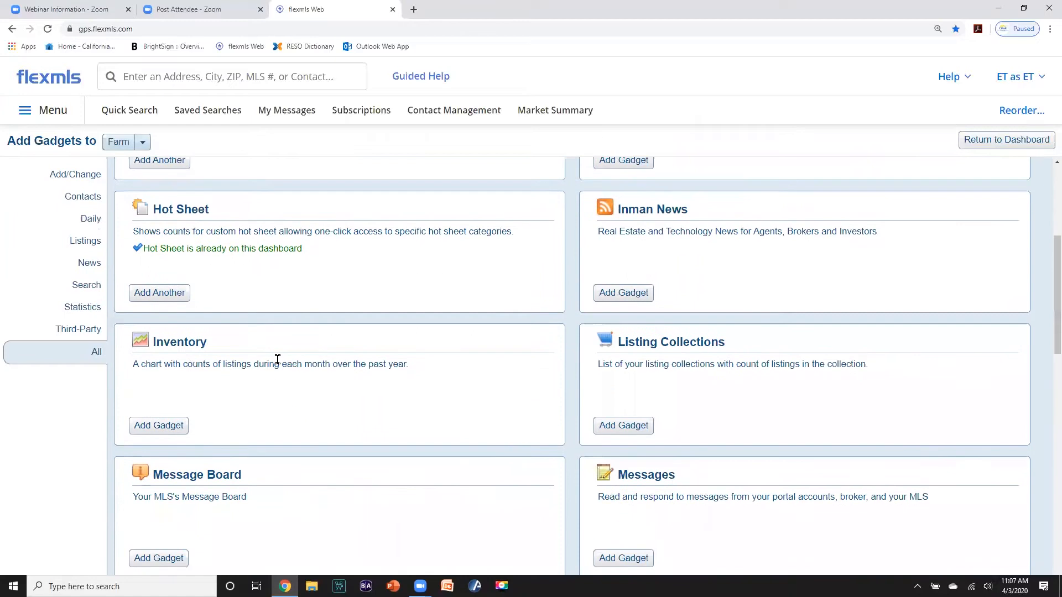
pyautogui.scroll(-5, 277, 365)
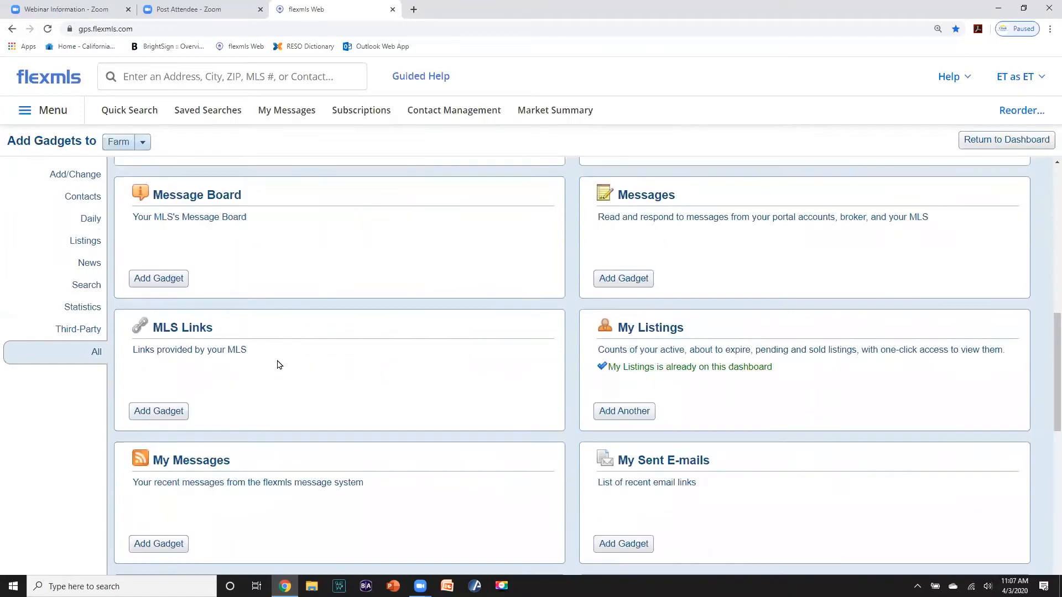
pyautogui.scroll(-1, 278, 365)
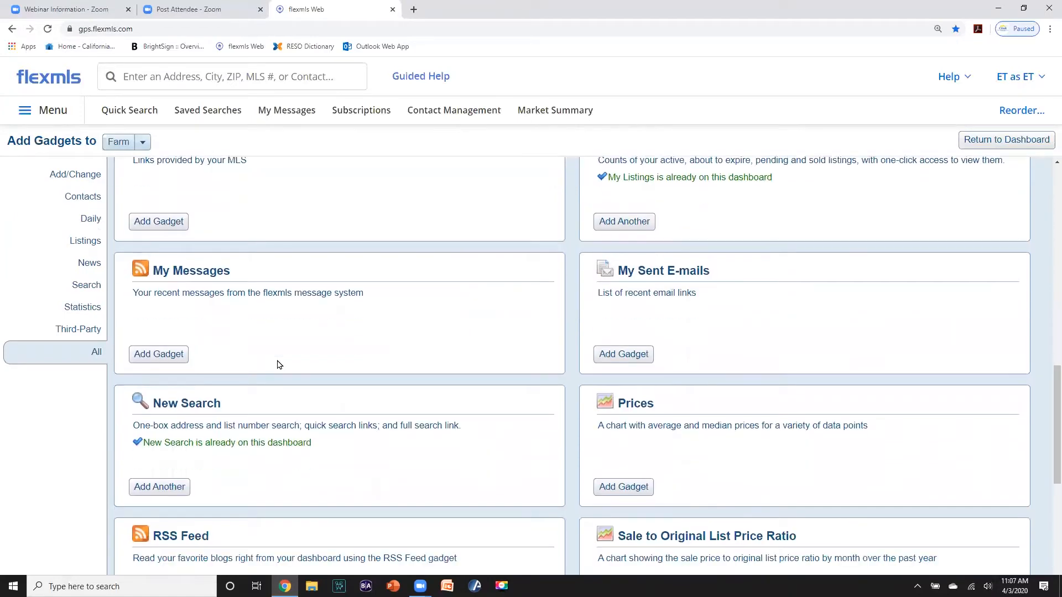
pyautogui.scroll(-4, 278, 364)
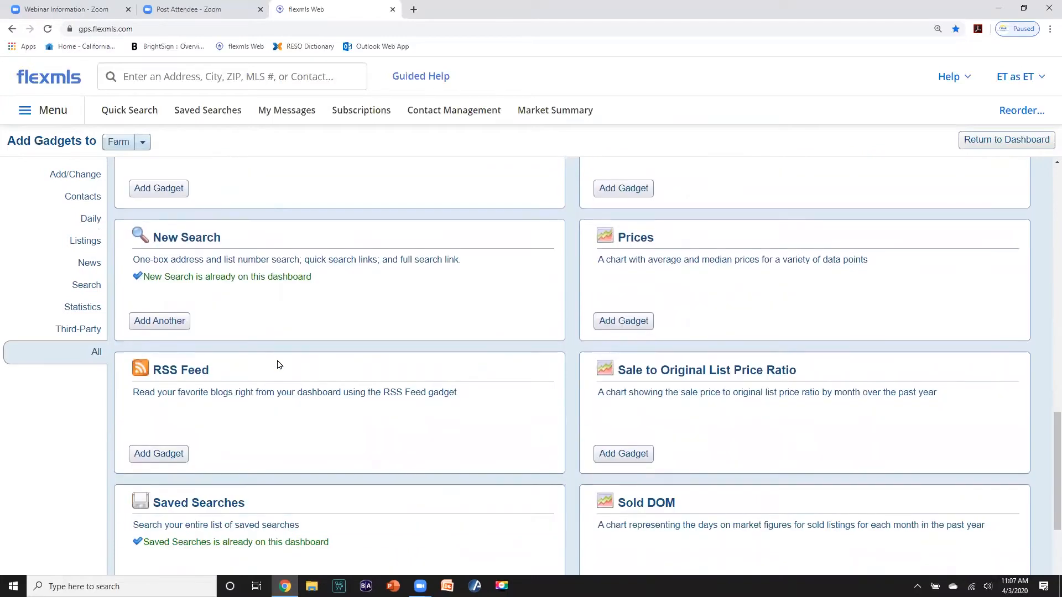
pyautogui.scroll(-2, 277, 365)
pyautogui.scroll(-1, 278, 365)
pyautogui.scroll(14, 277, 364)
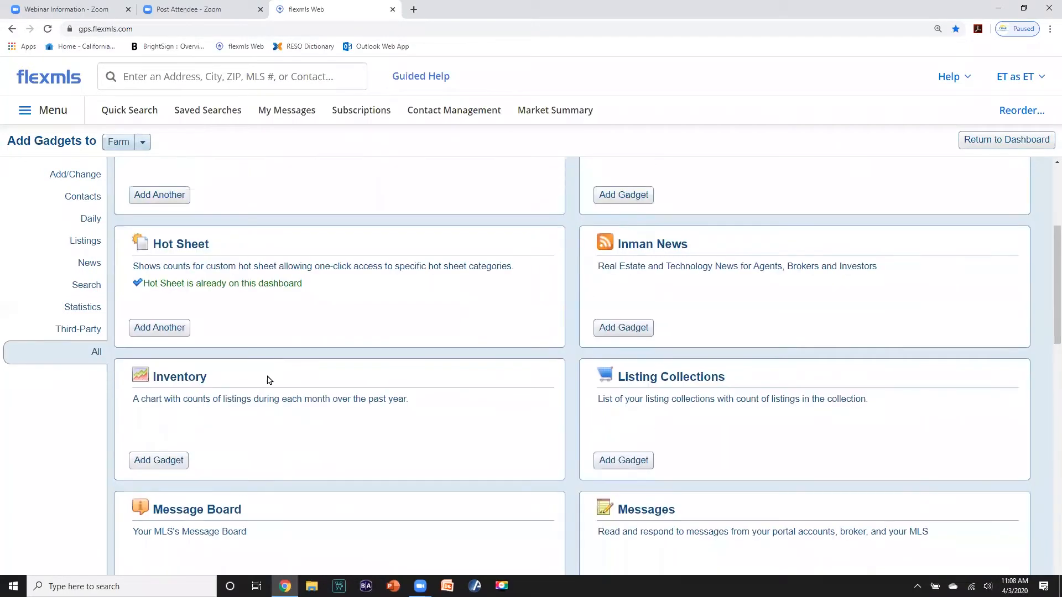
pyautogui.scroll(4, 269, 380)
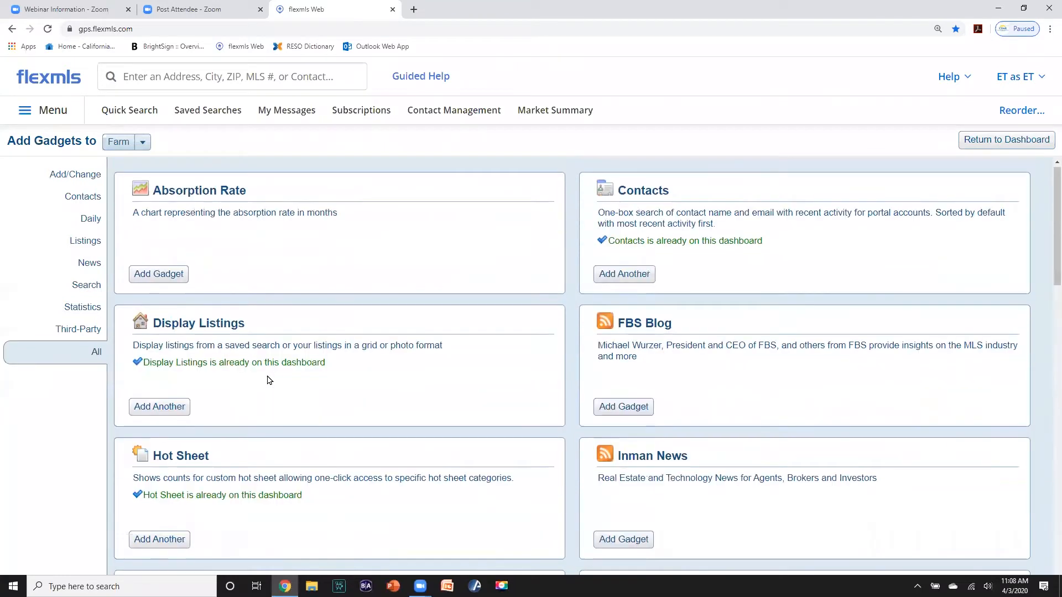
pyautogui.scroll(-7, 269, 380)
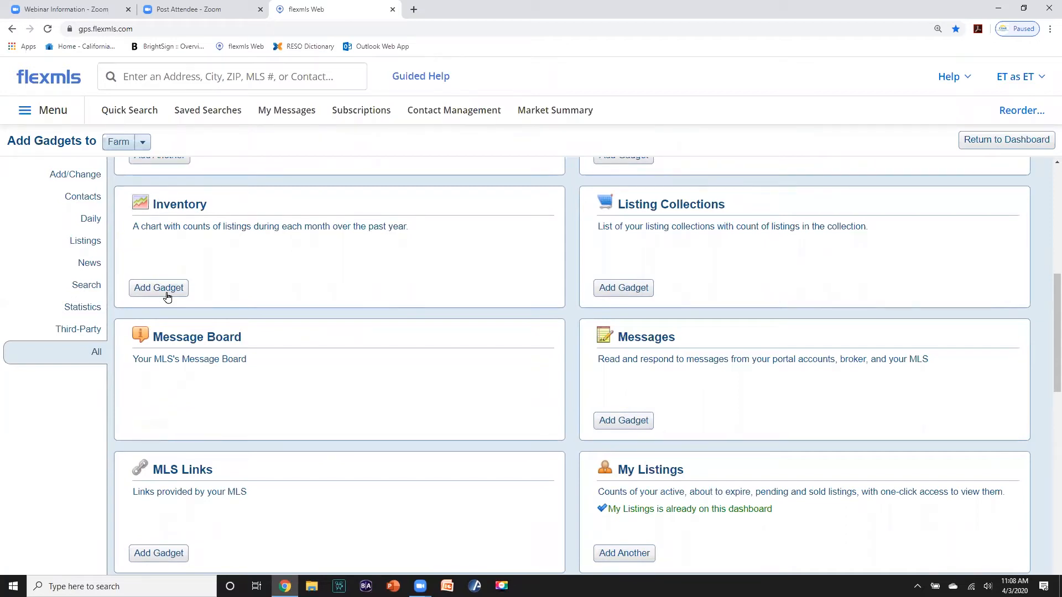
pyautogui.click(1008, 142)
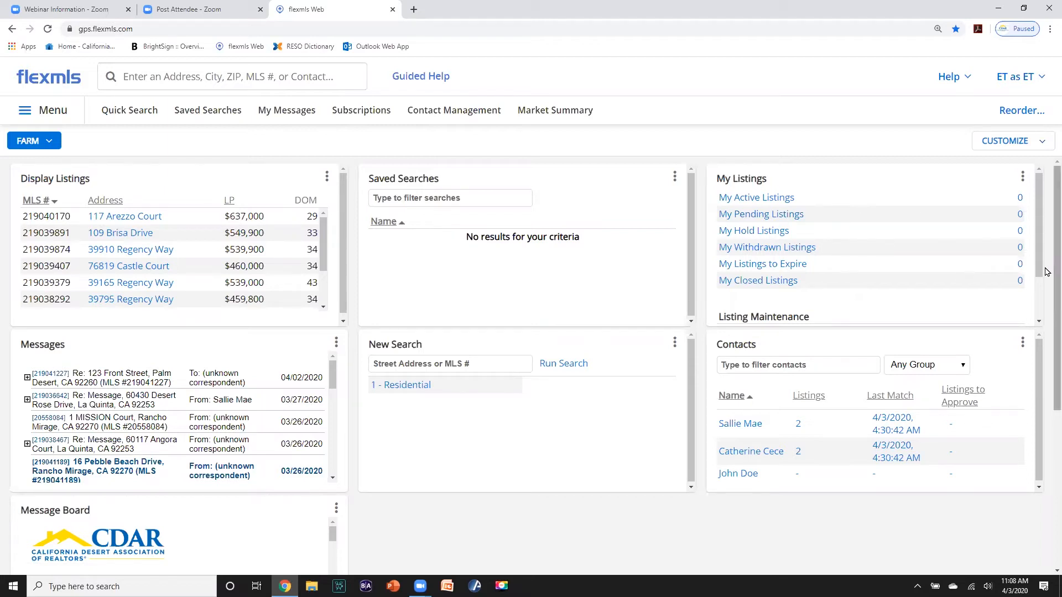
# - Move the Message Board gadget into the middle column below Saved Searches
pyautogui.moveTo(1046, 275); pyautogui.dragTo(1047, 334)
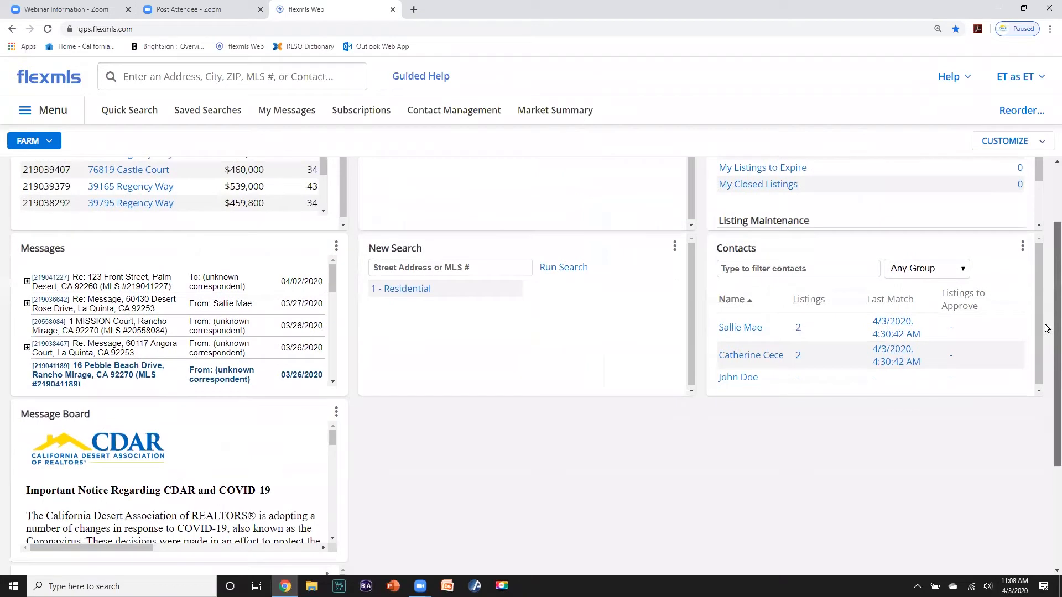
pyautogui.moveTo(268, 412); pyautogui.dragTo(604, 173)
pyautogui.moveTo(1056, 300); pyautogui.dragTo(1057, 245)
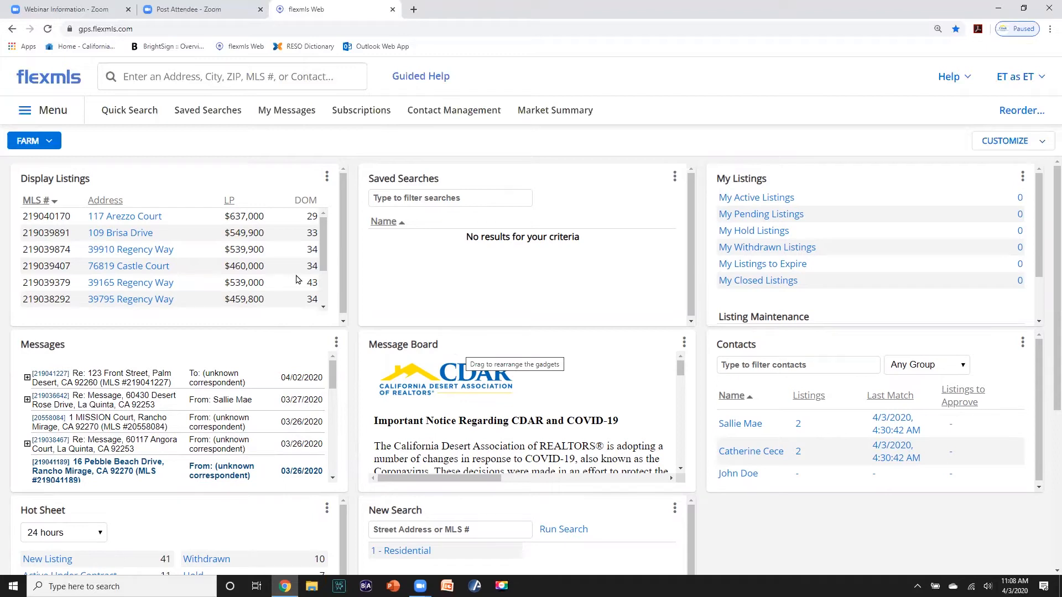
pyautogui.click(129, 115)
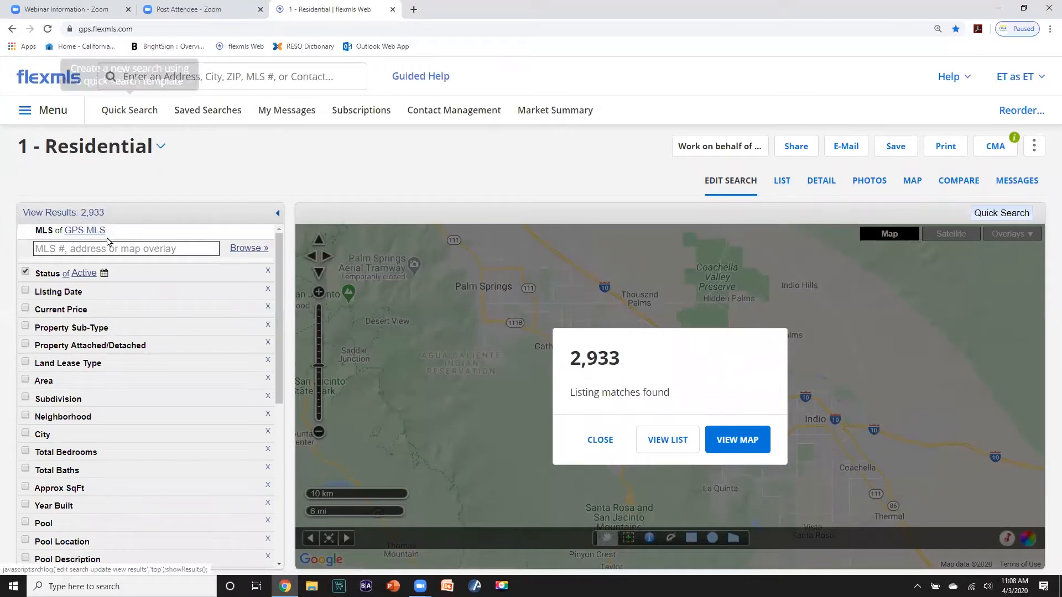
# - Limit the residential quick search to the Condominium property sub-type
pyautogui.scroll(-2, 108, 251)
pyautogui.scroll(1, 106, 260)
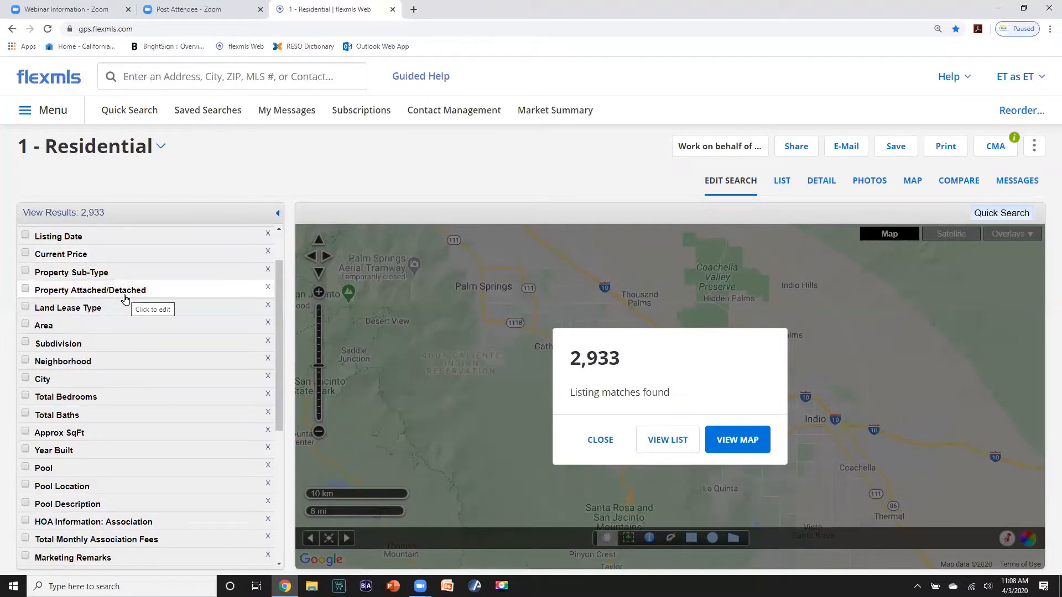
pyautogui.scroll(1, 124, 298)
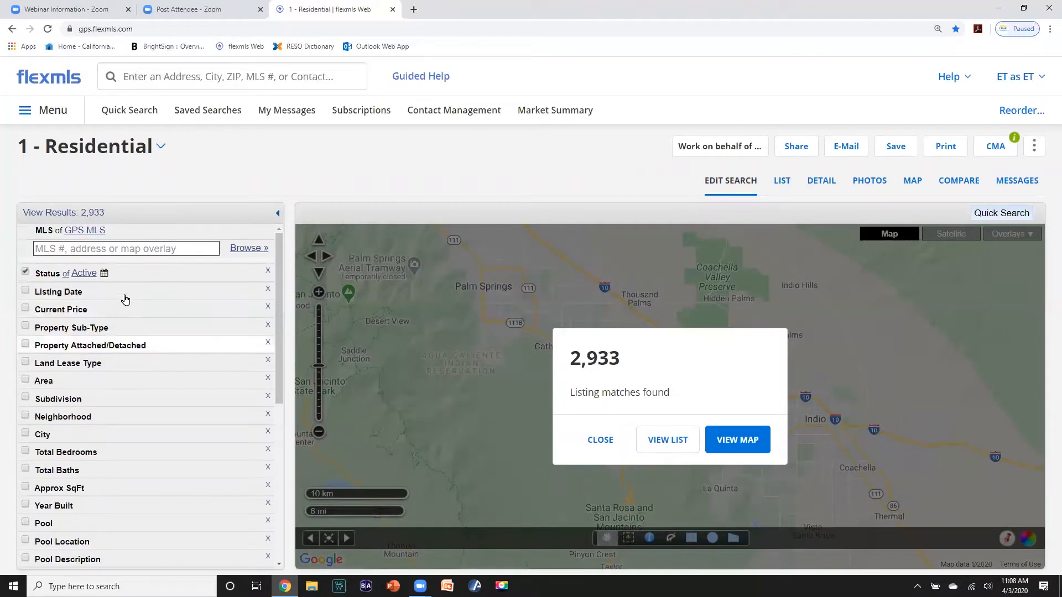
pyautogui.click(26, 327)
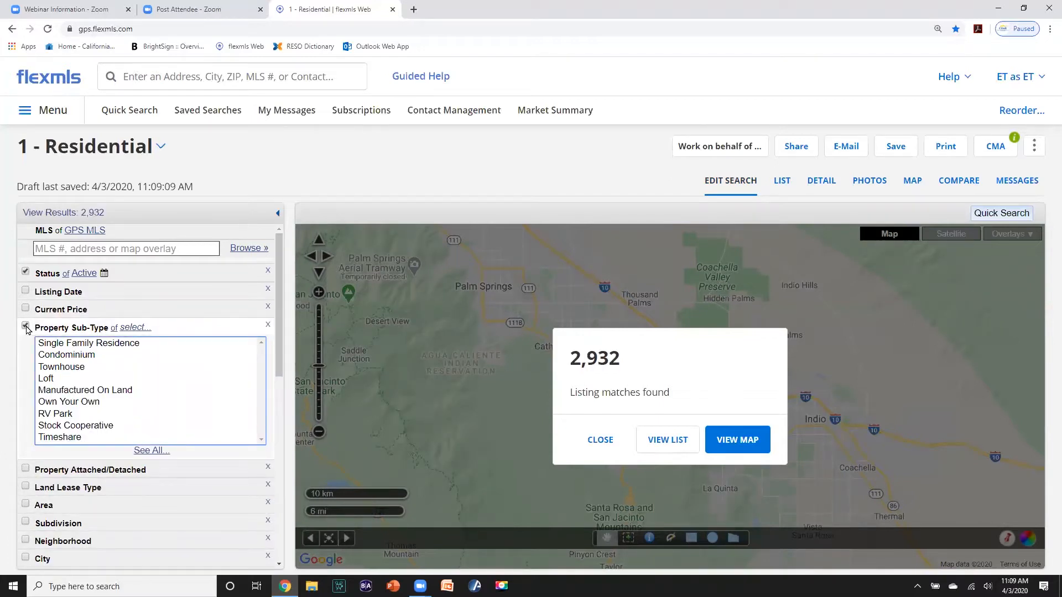
pyautogui.click(49, 357)
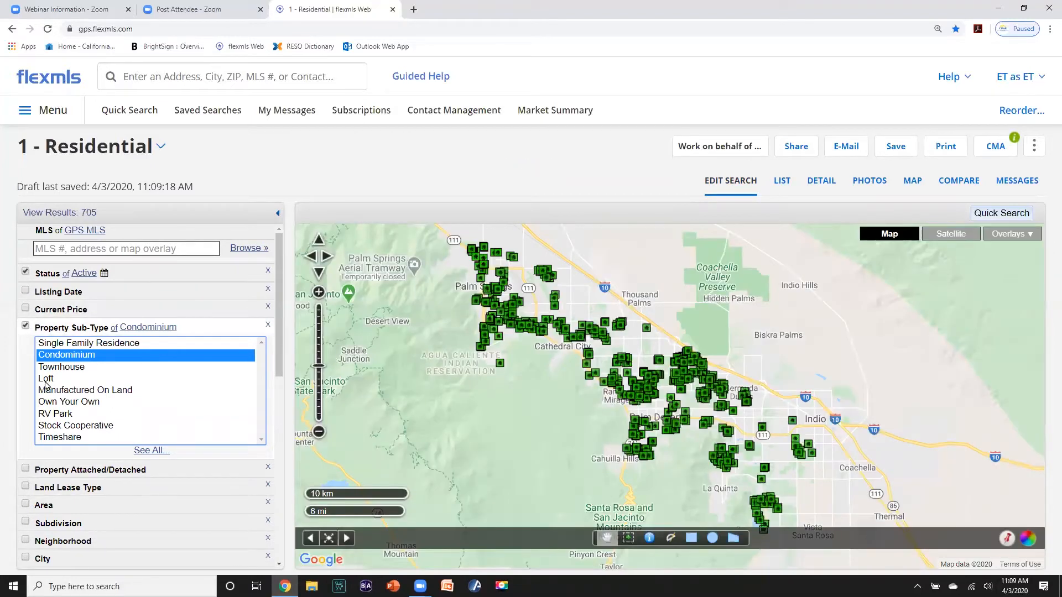
# - Add a City criterion of Indian Wells, narrowing results to 36 listings
pyautogui.scroll(-1, 95, 502)
pyautogui.scroll(-1, 95, 502)
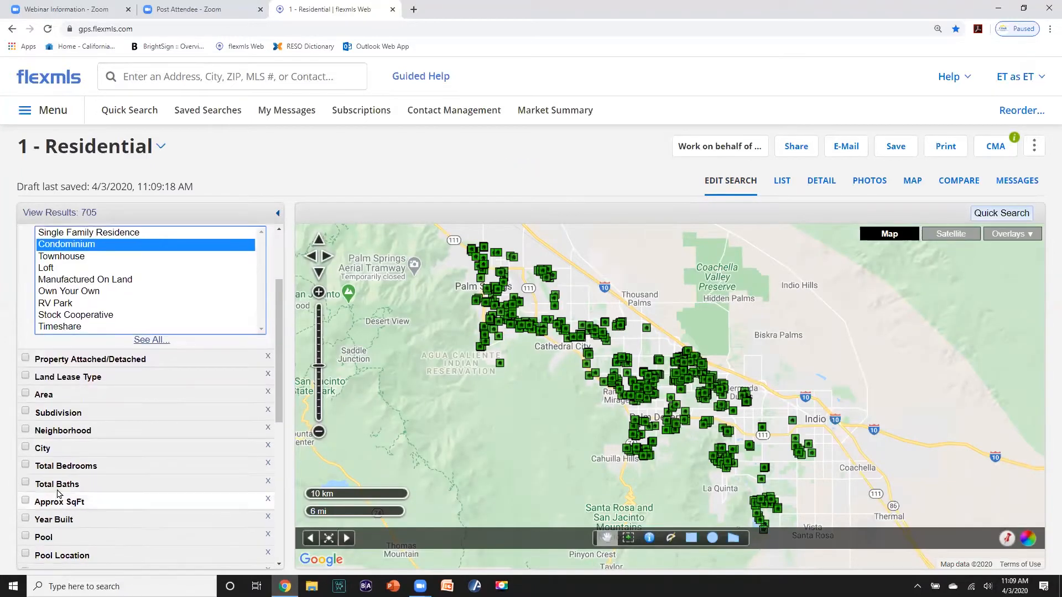
pyautogui.click(26, 447)
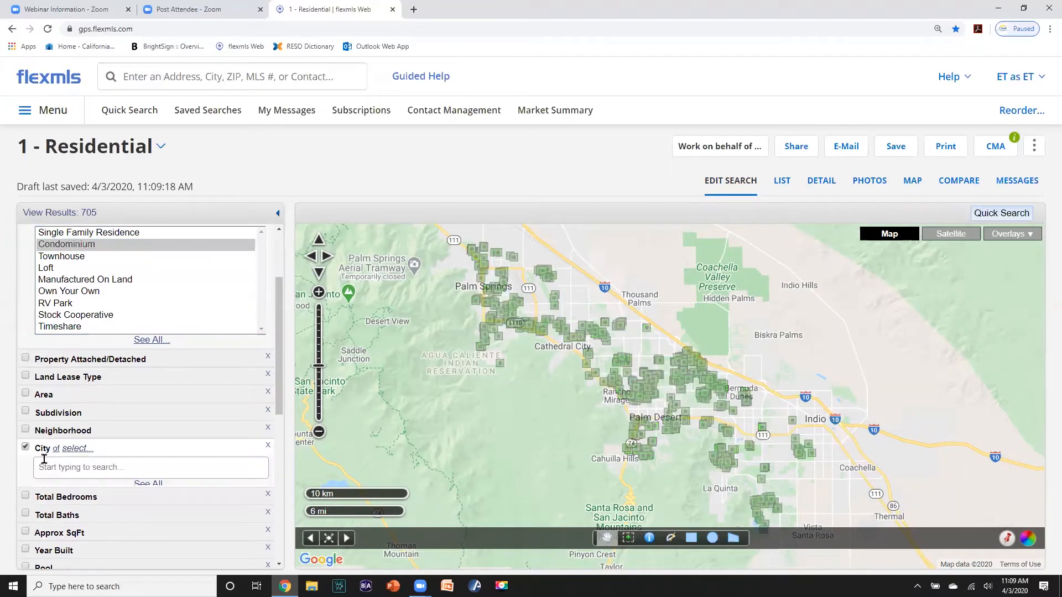
pyautogui.write('indi')
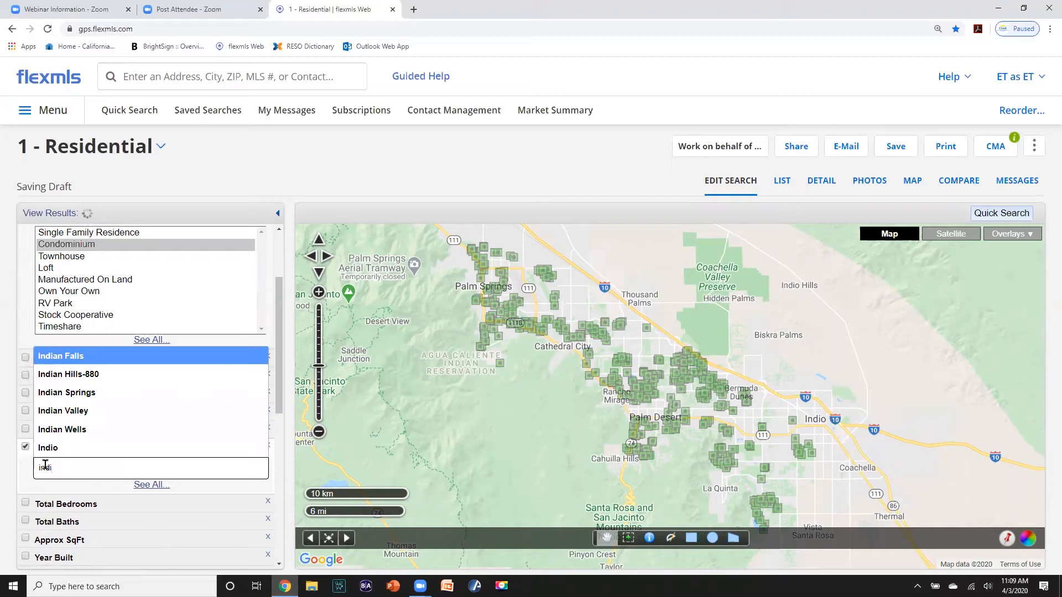
pyautogui.write('an')
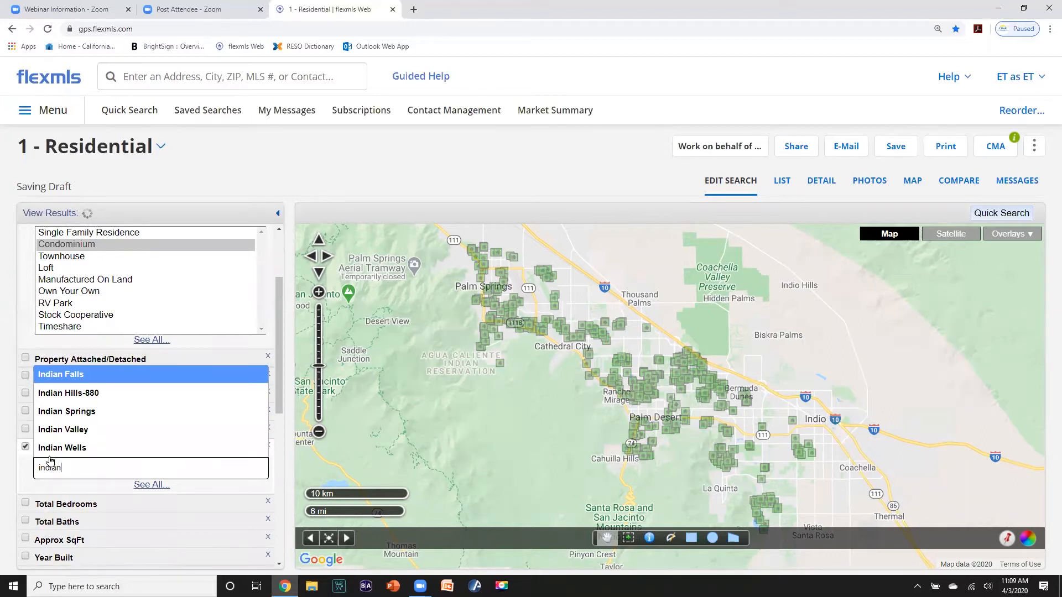
pyautogui.click(52, 451)
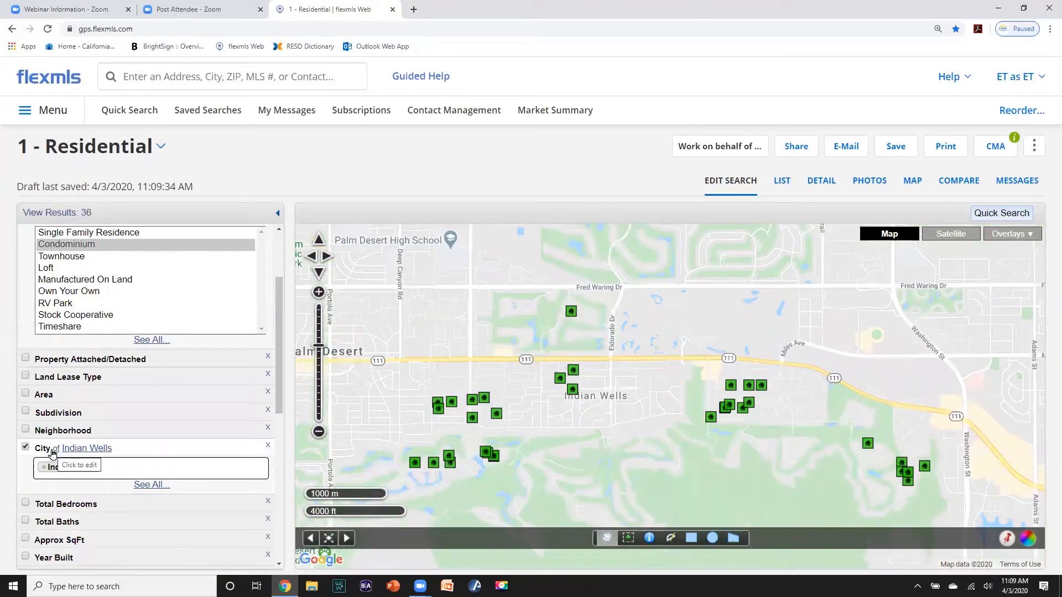
pyautogui.scroll(-3, 53, 451)
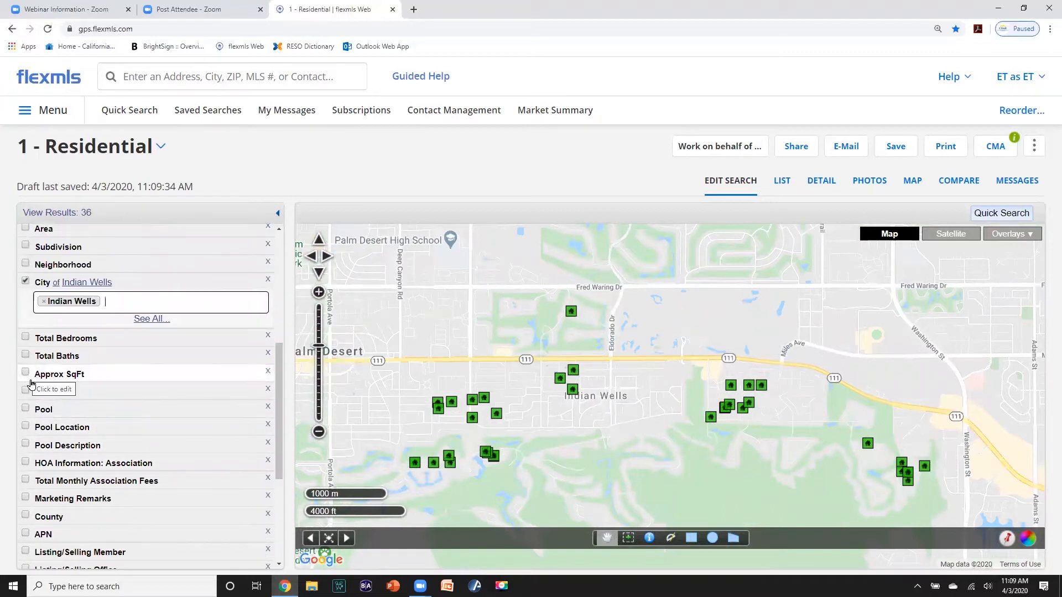
pyautogui.scroll(2, 69, 395)
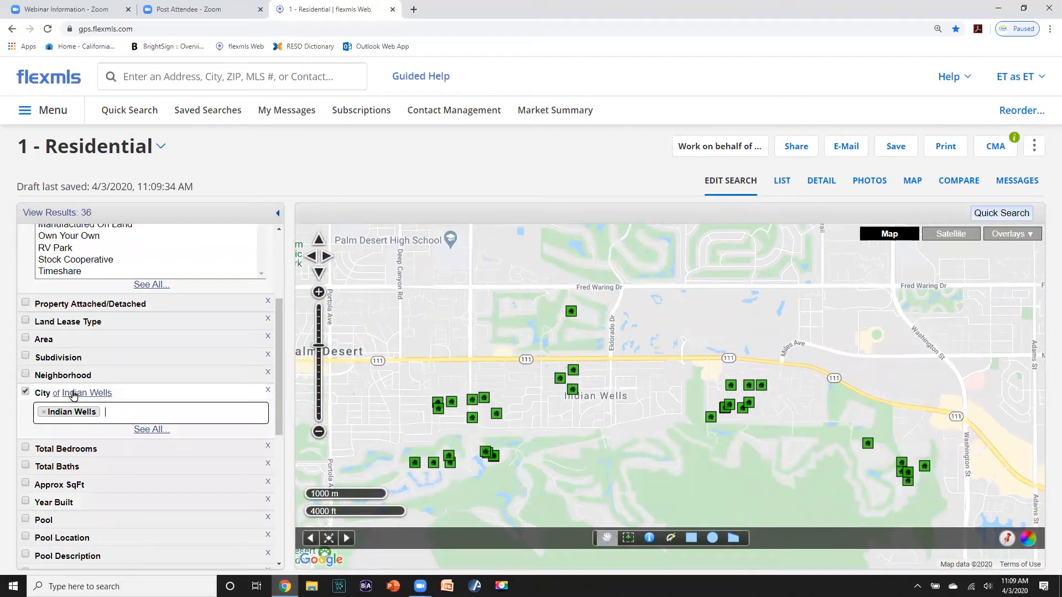
pyautogui.scroll(-2, 73, 394)
pyautogui.scroll(2, 72, 395)
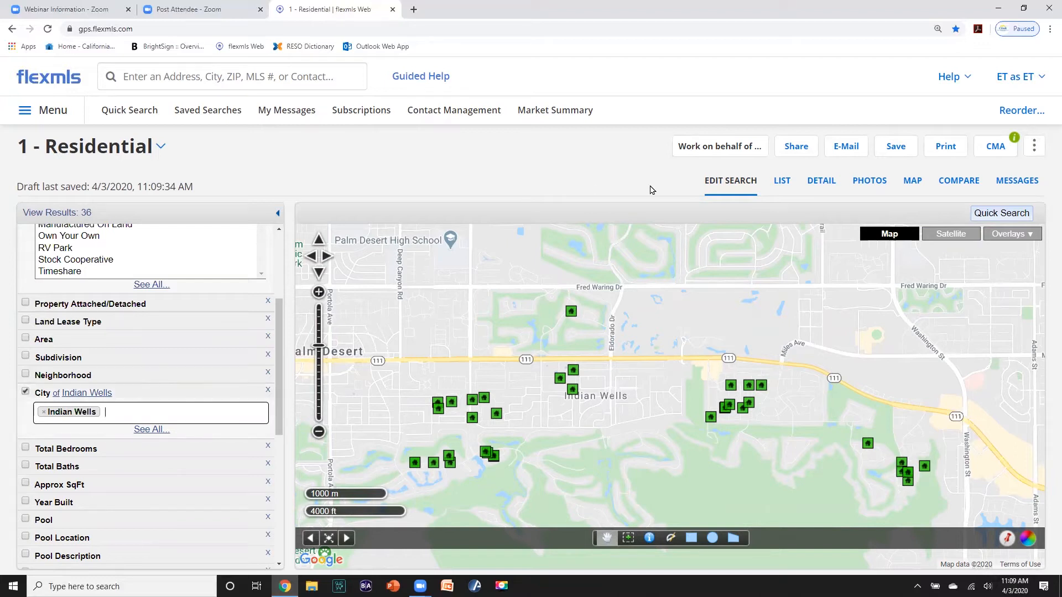
pyautogui.click(896, 147)
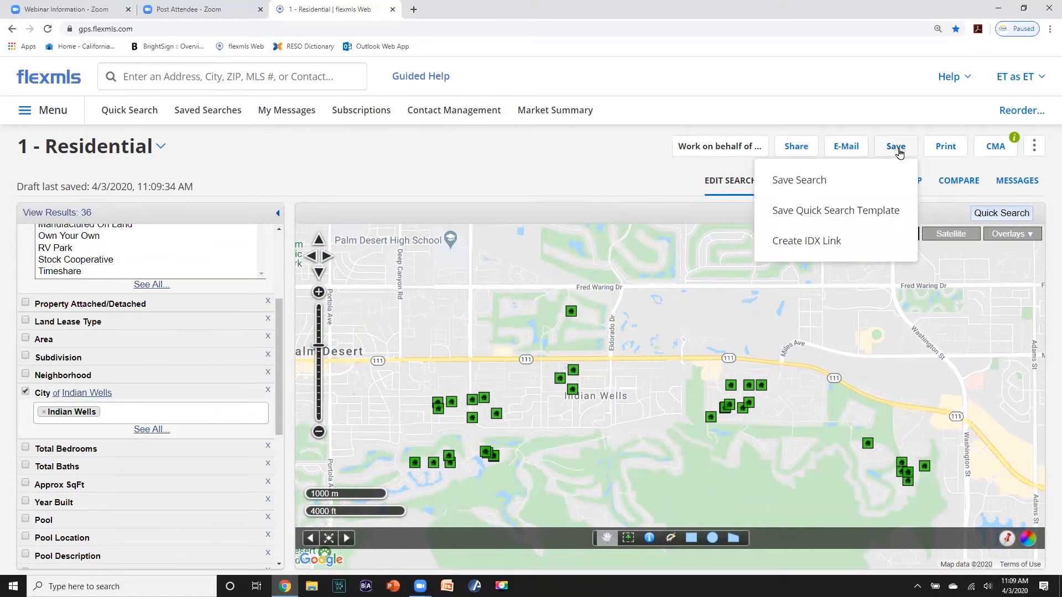
# - Save the search as the favorite search 'IW CONDOS'
pyautogui.click(804, 179)
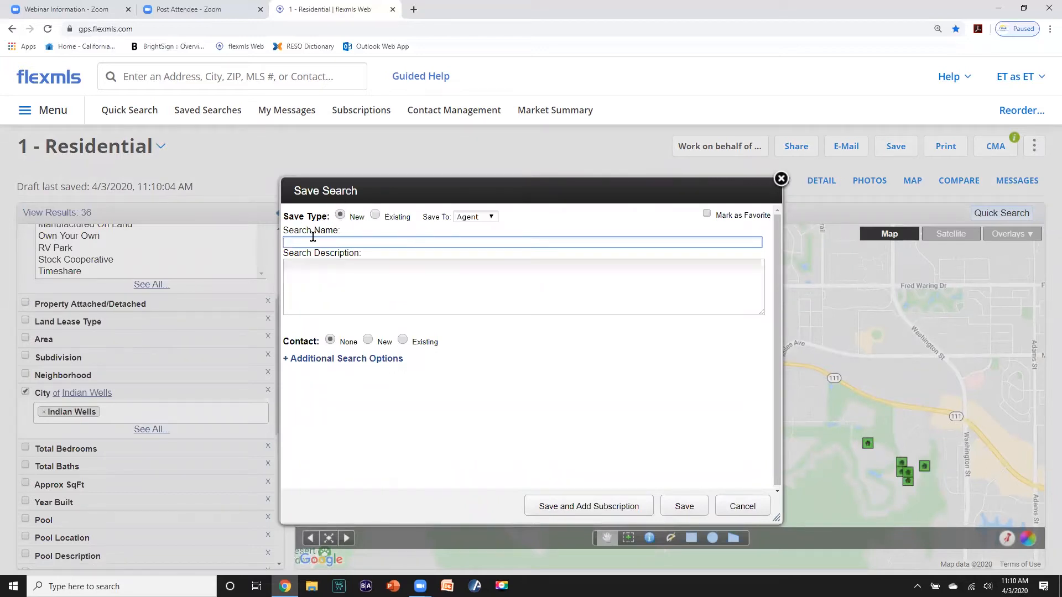
pyautogui.write('I')
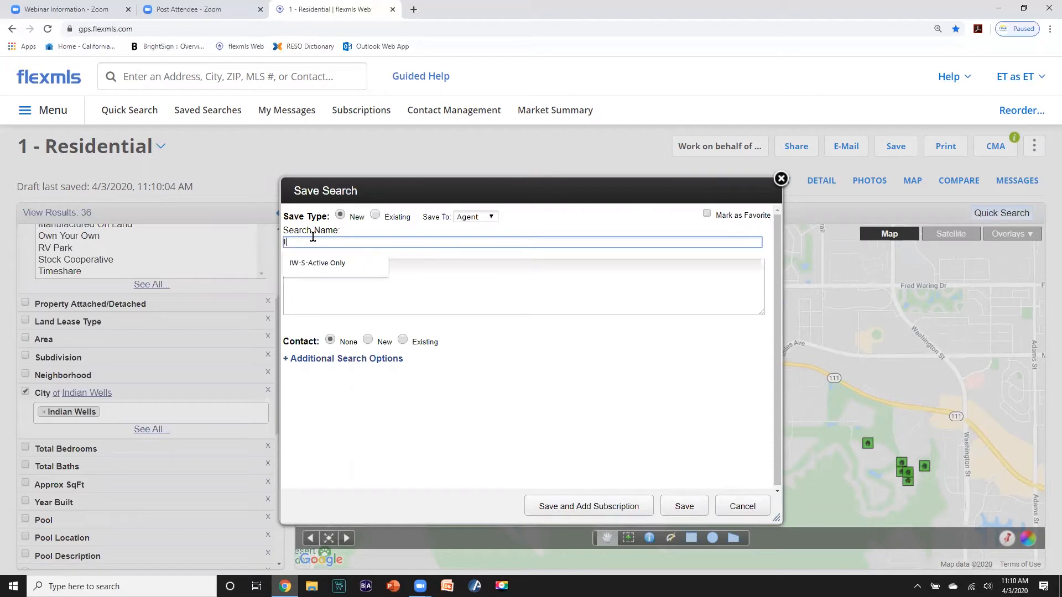
pyautogui.write('W ')
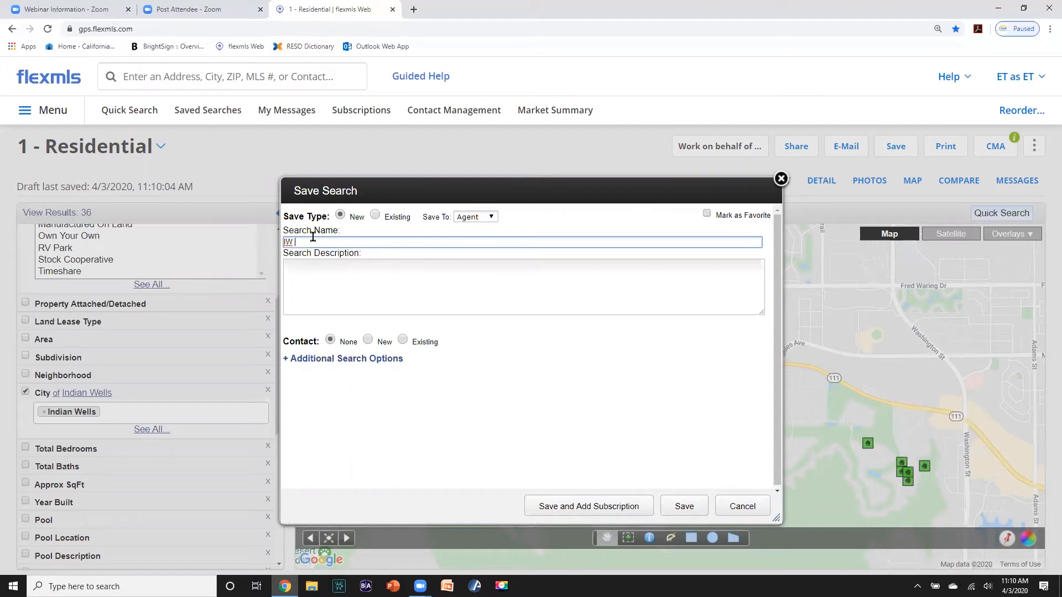
pyautogui.write('CONDOS')
pyautogui.click(708, 214)
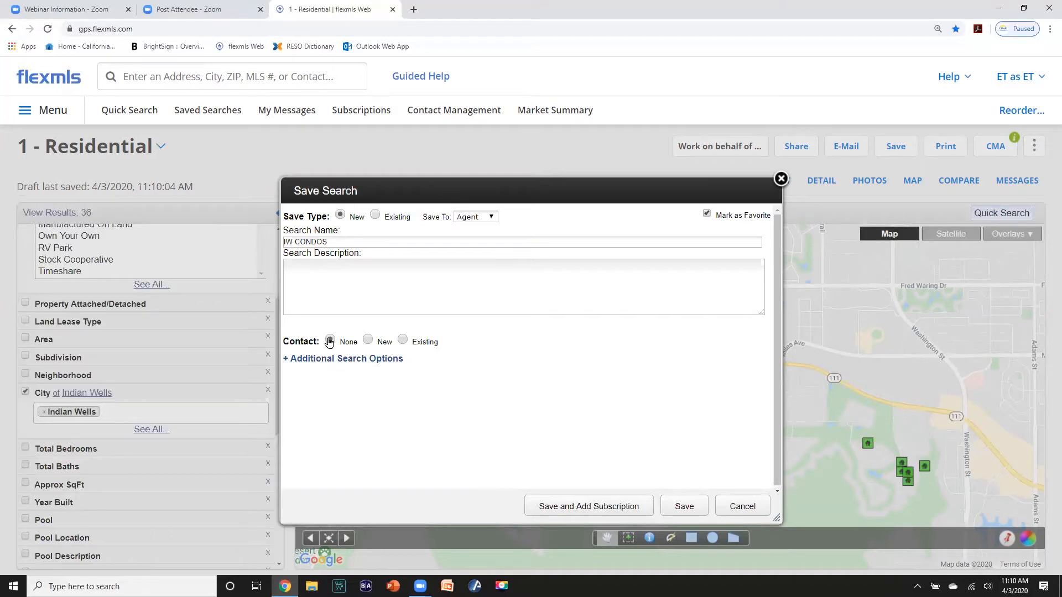
pyautogui.click(684, 505)
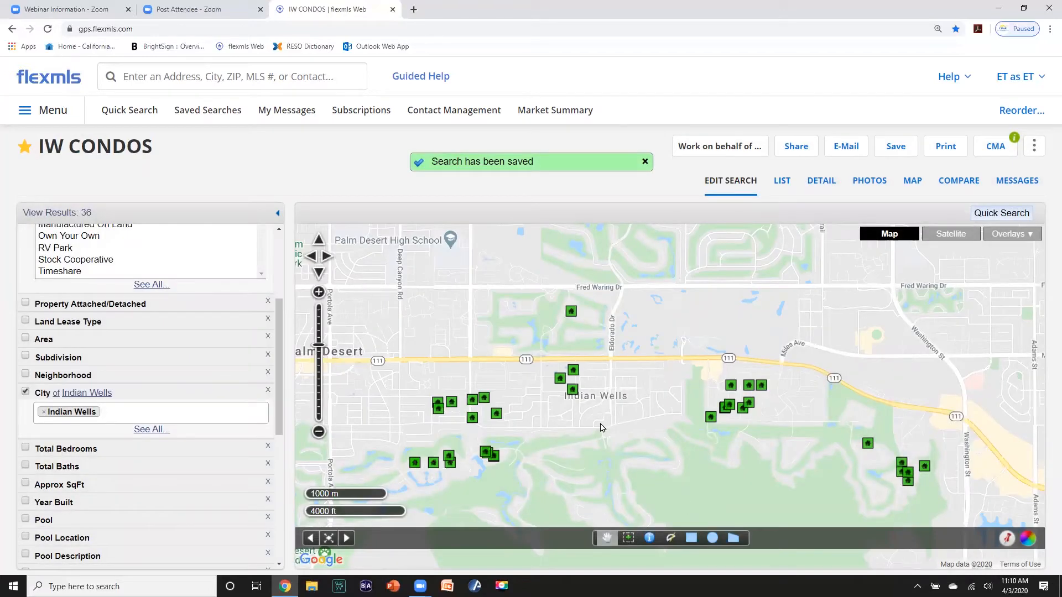
# - Reopen the IW CONDOS search and require at least 3 total bedrooms, leaving 17 listings
pyautogui.click(49, 79)
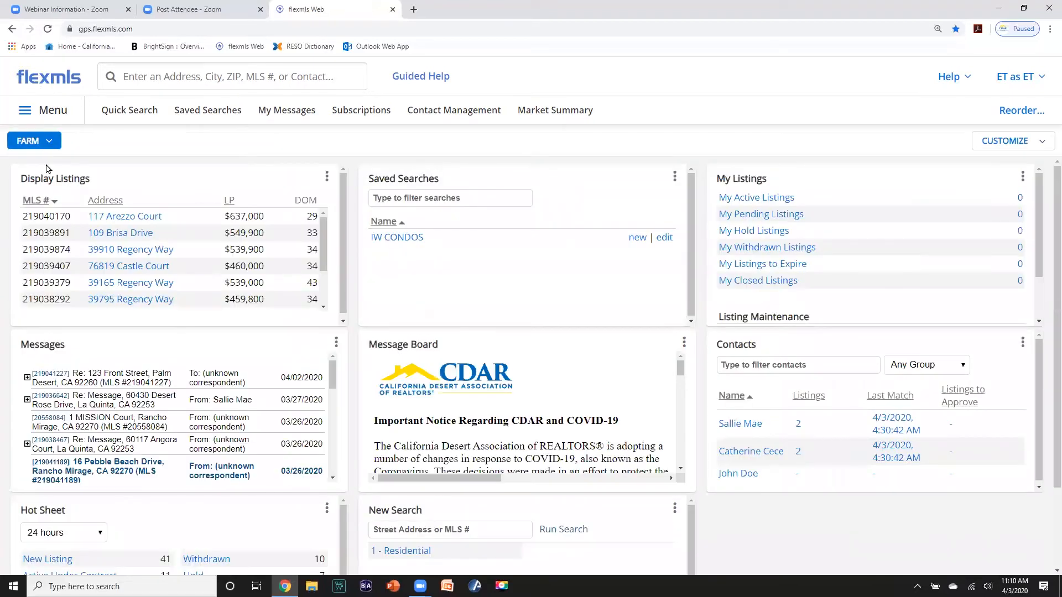
pyautogui.click(395, 243)
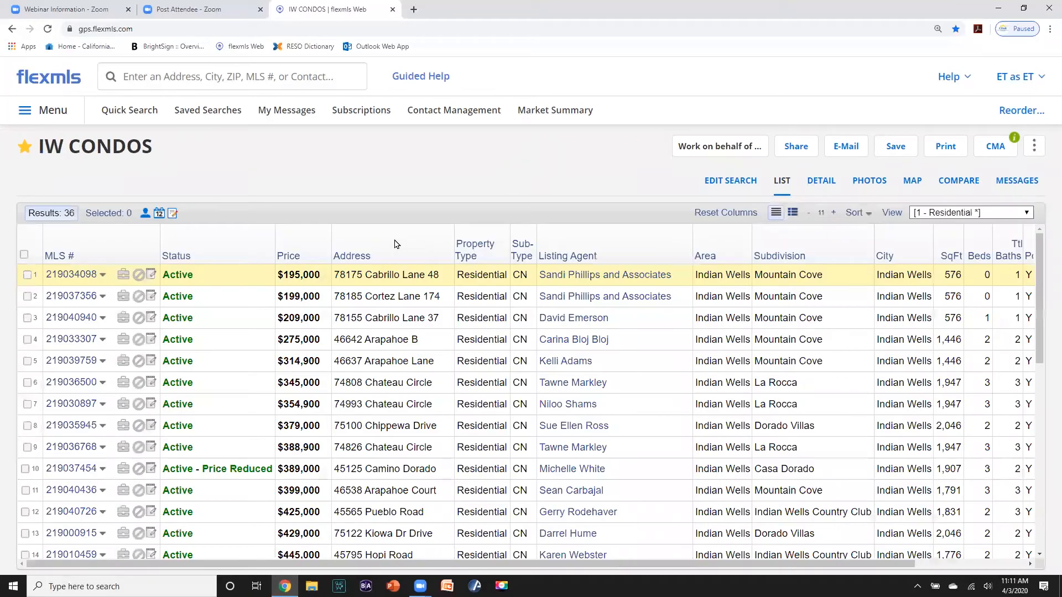
pyautogui.click(715, 185)
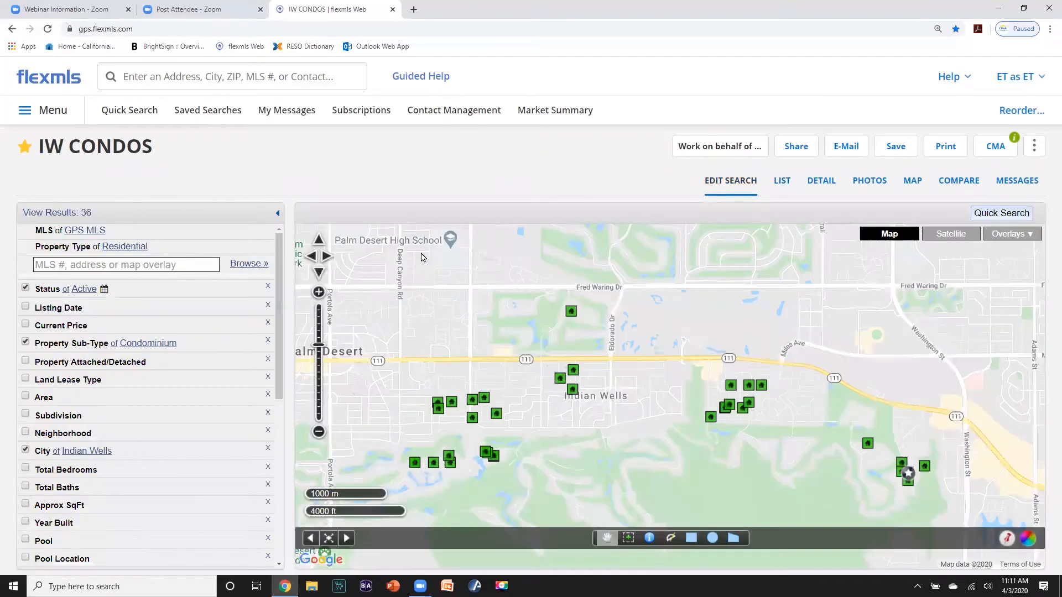
pyautogui.scroll(-2, 165, 390)
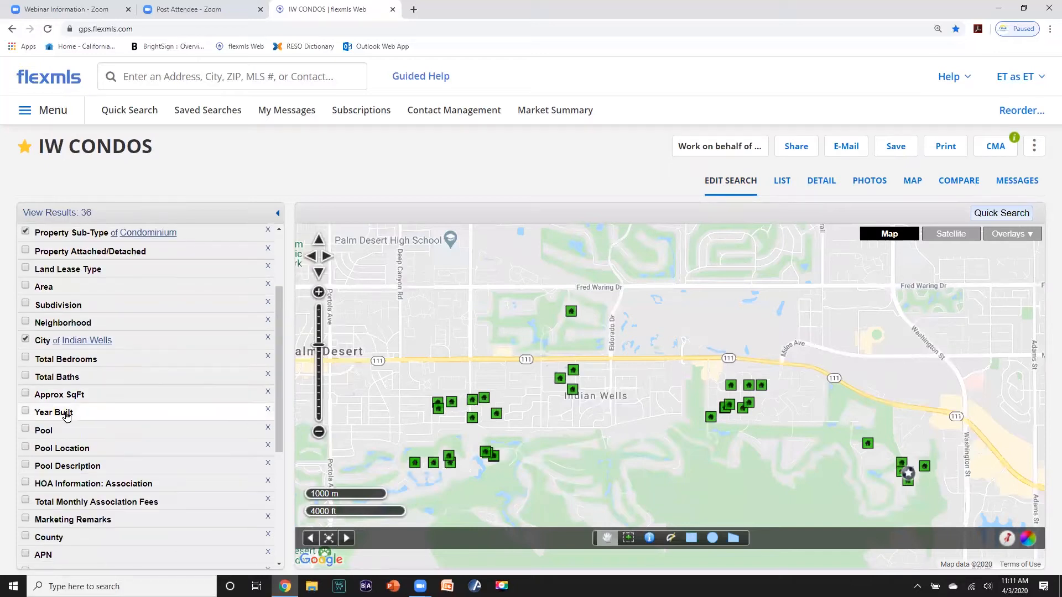
pyautogui.click(25, 358)
pyautogui.click(41, 375)
pyautogui.write('3')
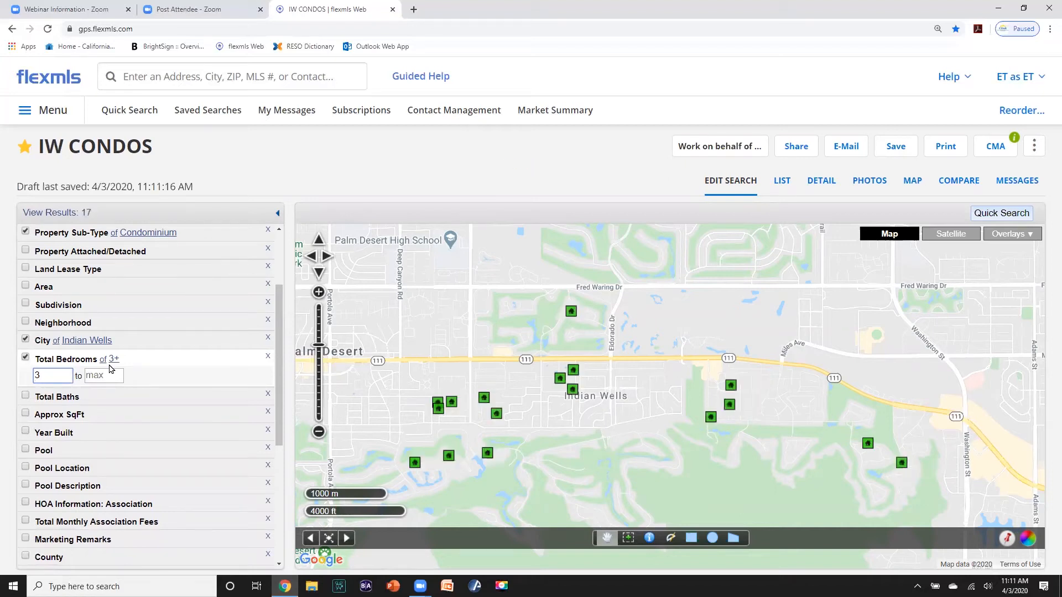
pyautogui.scroll(2, 110, 369)
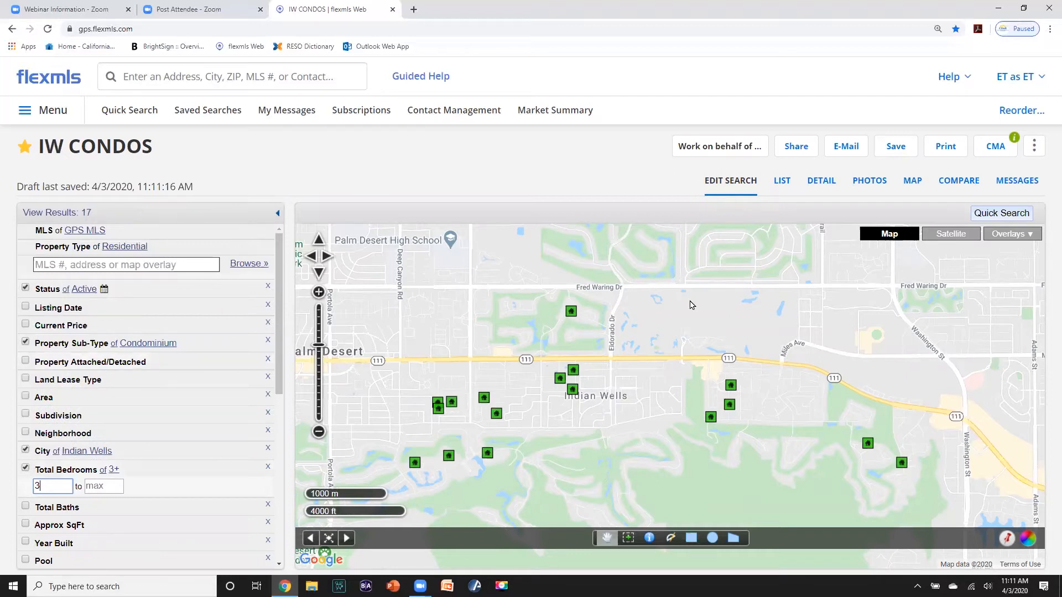
pyautogui.click(896, 149)
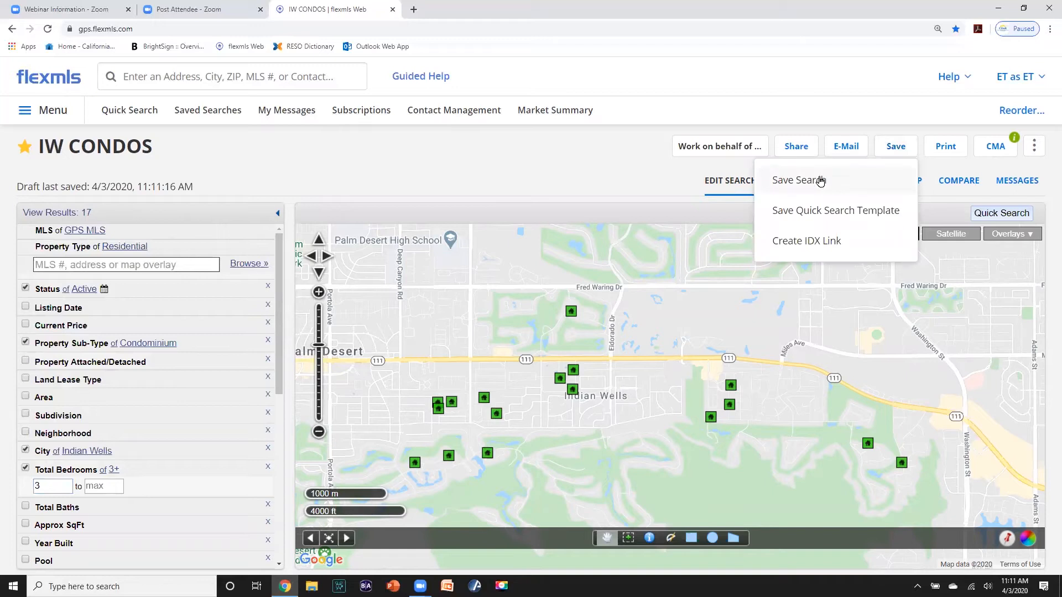
# - Save the updated search as a new search, with its name based on IW CONDOS
pyautogui.click(820, 180)
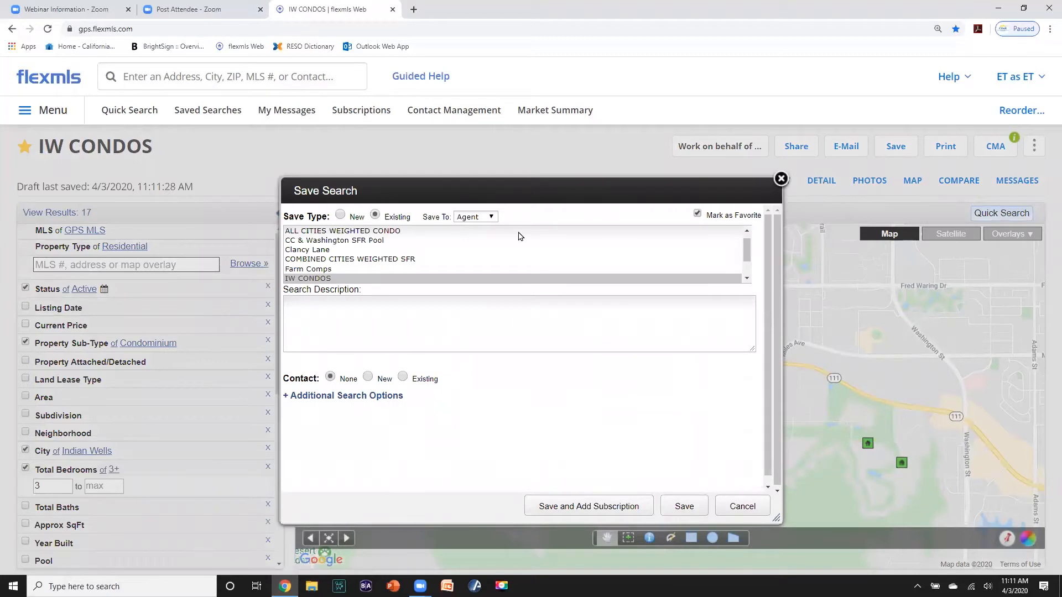
pyautogui.click(340, 216)
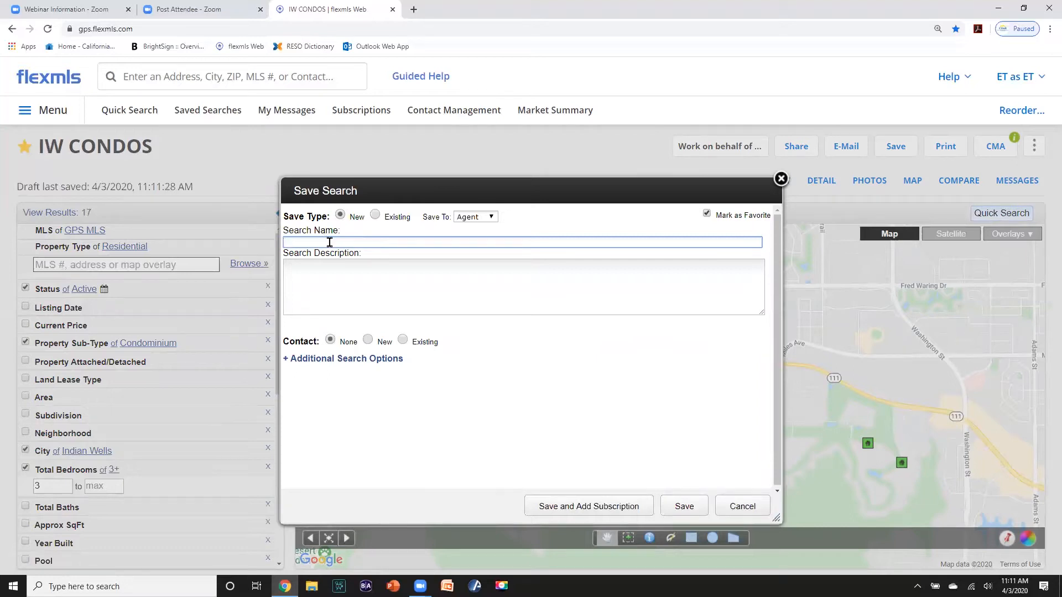
pyautogui.write('i')
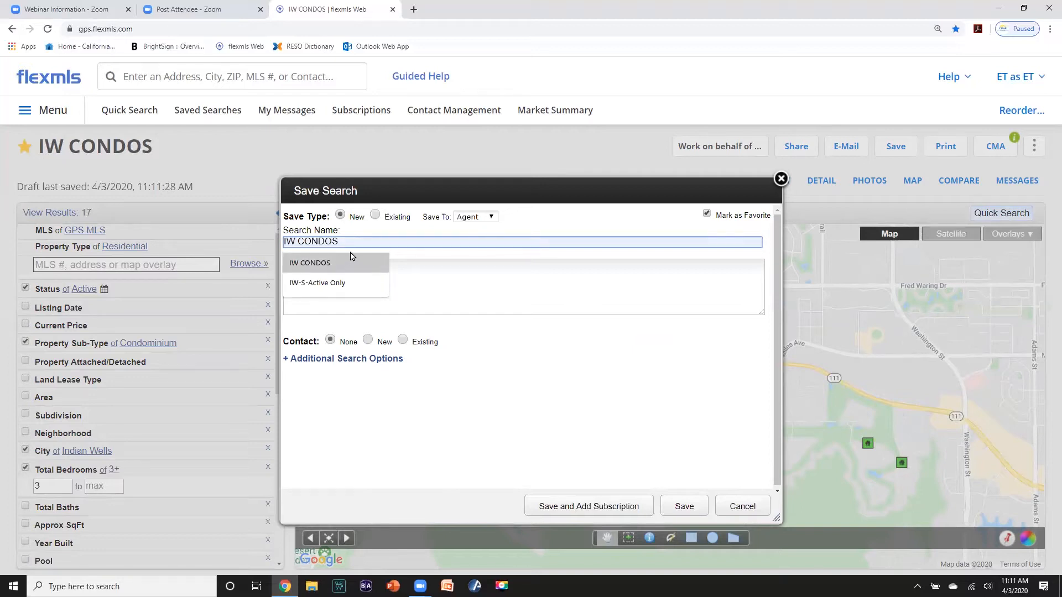
pyautogui.click(341, 263)
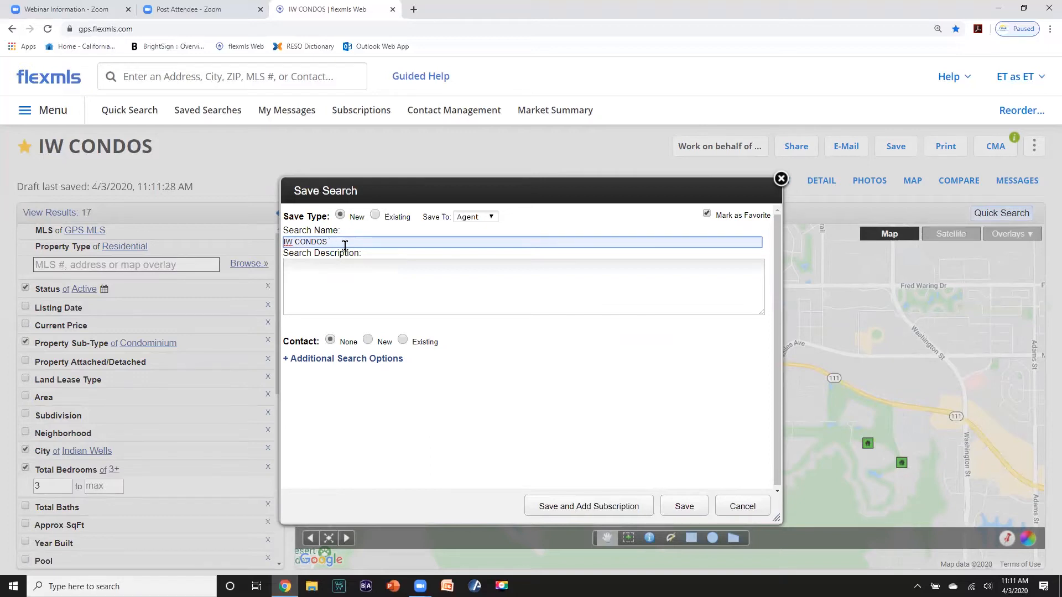
pyautogui.write('d')
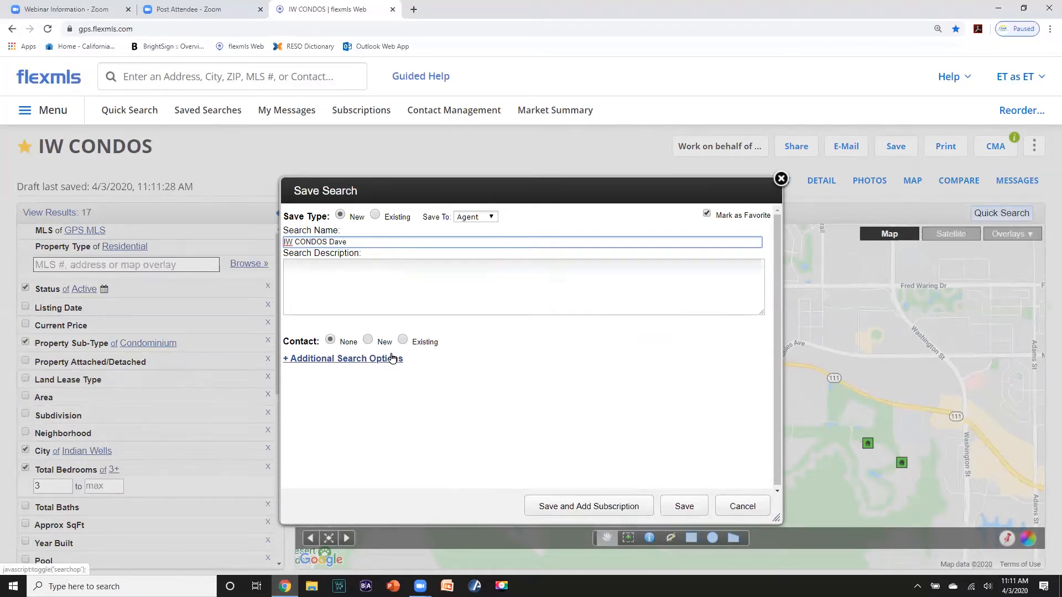
# - Attach a new contact, entering the contact's display name and e-mail address
pyautogui.click(368, 343)
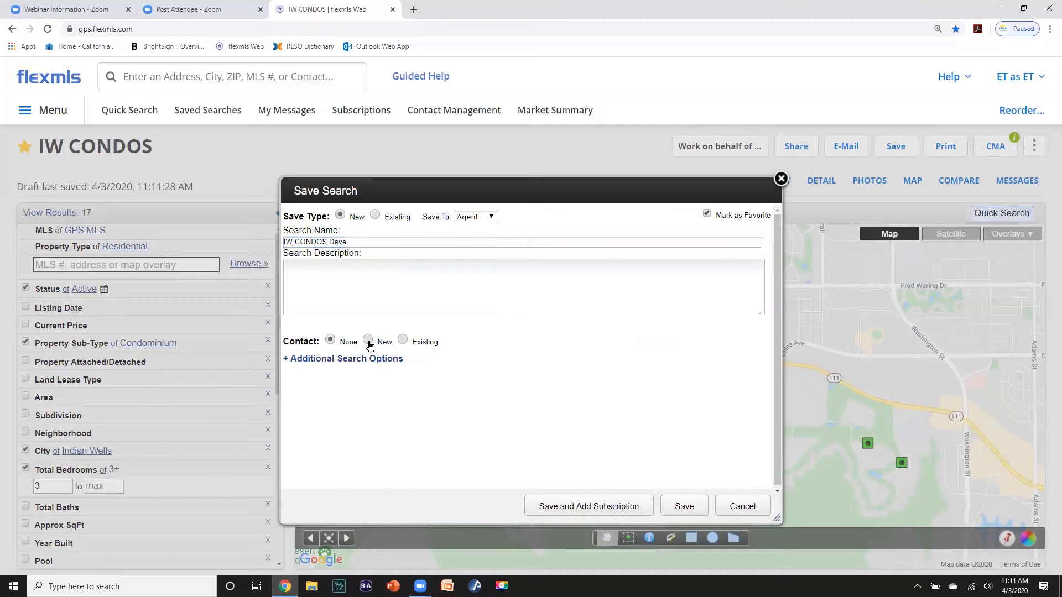
pyautogui.click(337, 365)
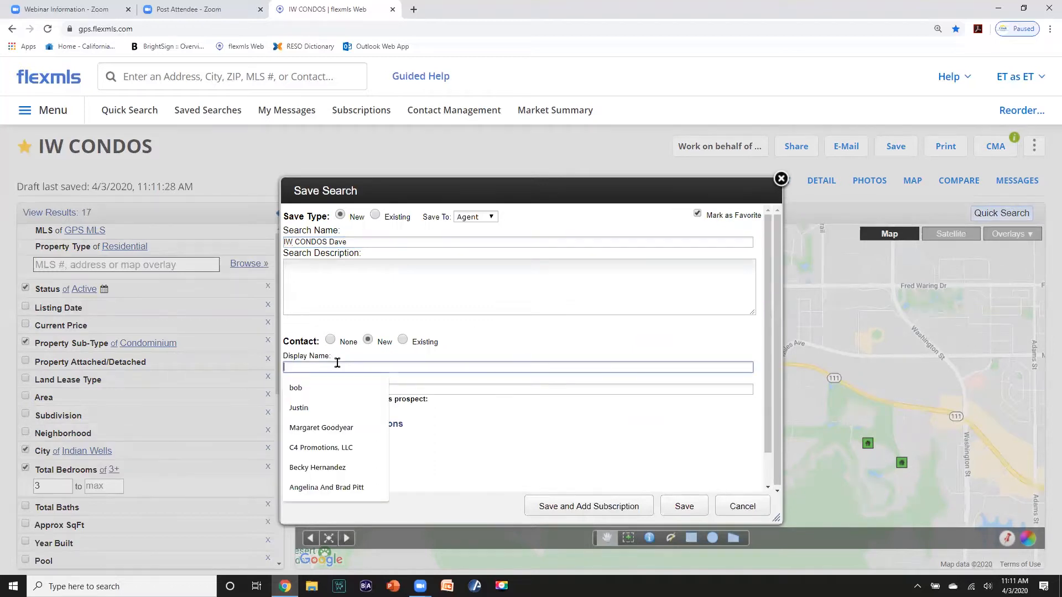
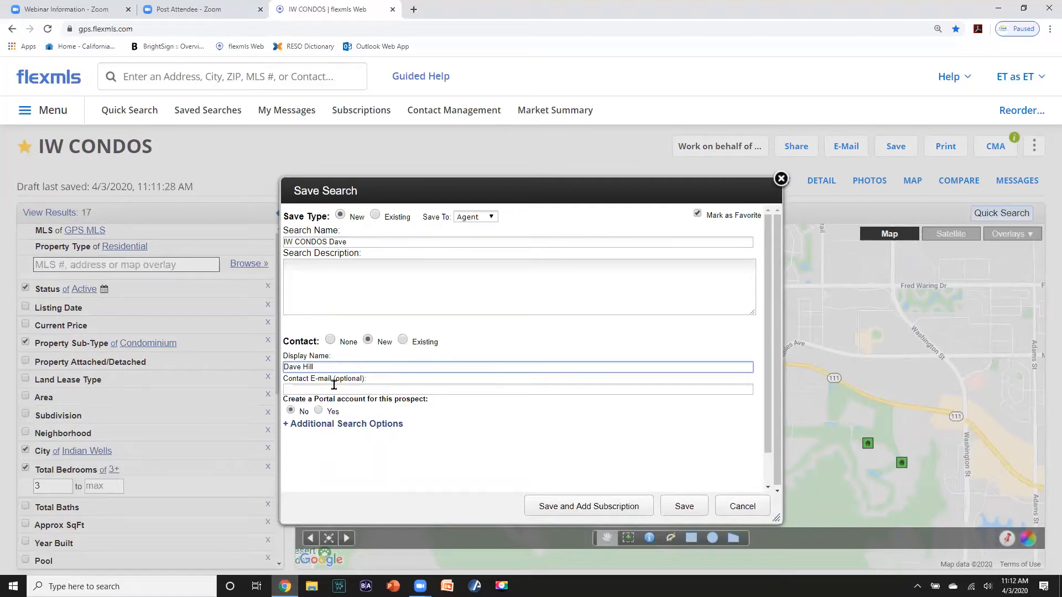
pyautogui.click(334, 385)
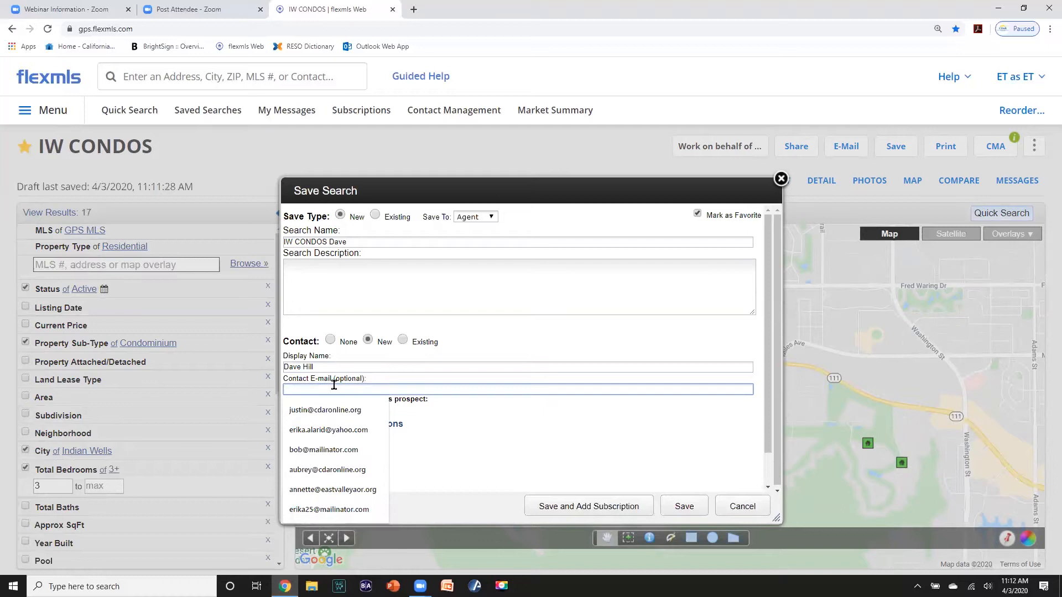
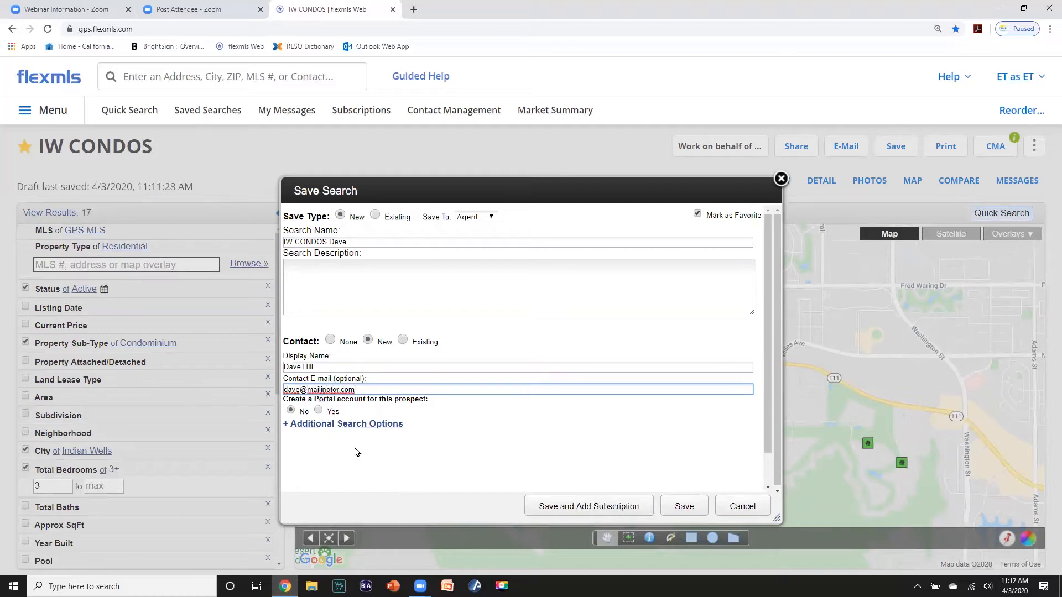
# - Save the search for the new contact and choose to e-mail its listings now
pyautogui.click(679, 505)
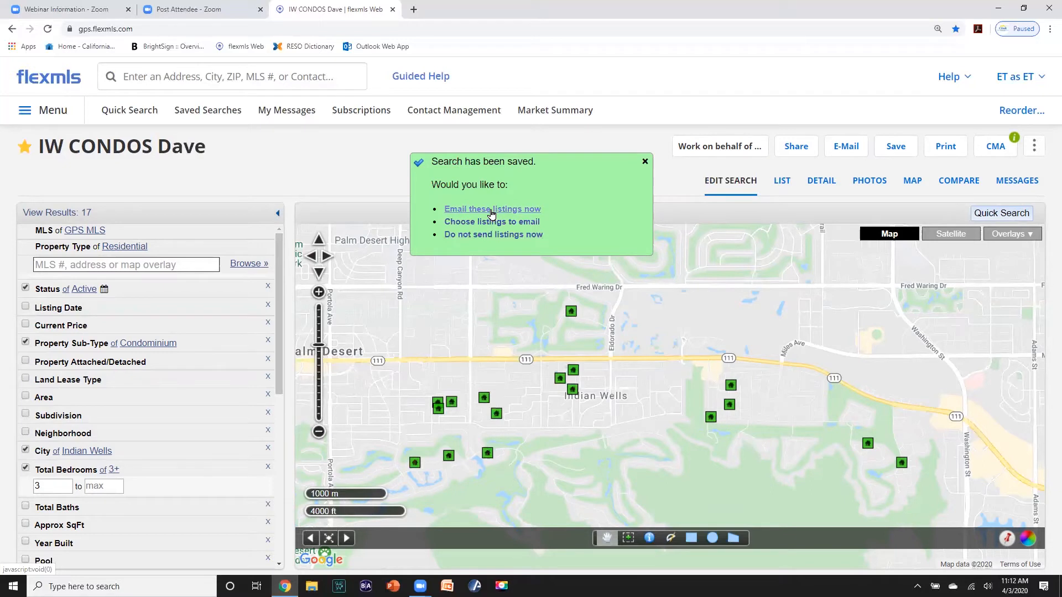
pyautogui.click(492, 214)
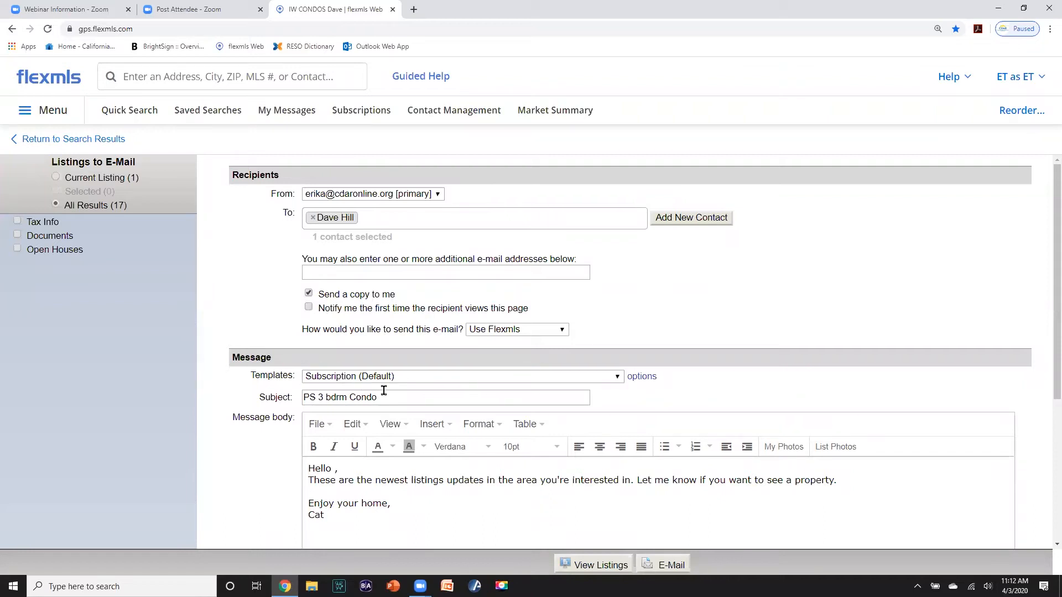
pyautogui.moveTo(384, 393); pyautogui.dragTo(288, 407)
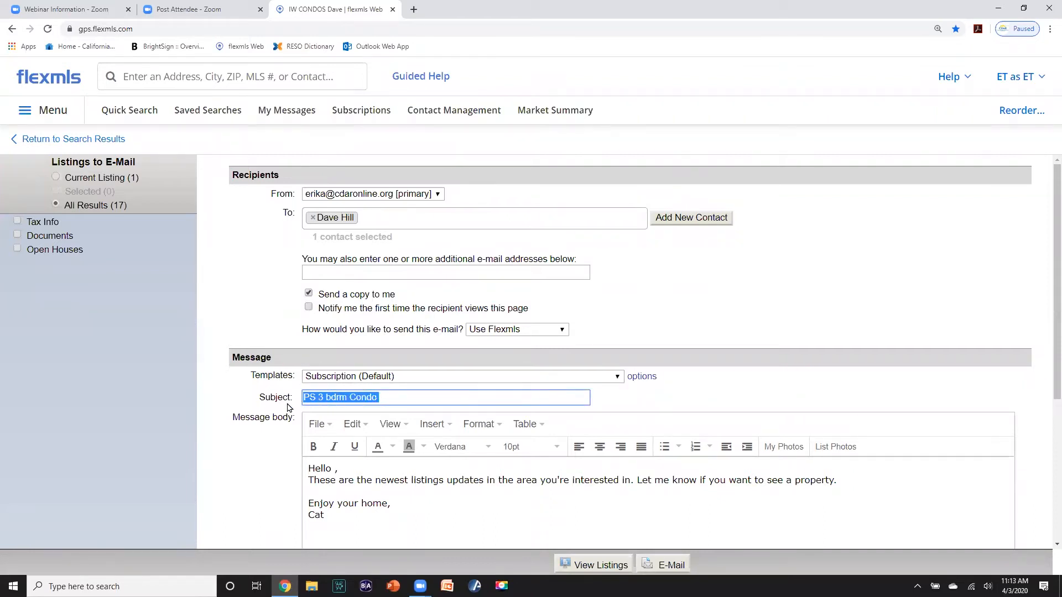
pyautogui.write('I')
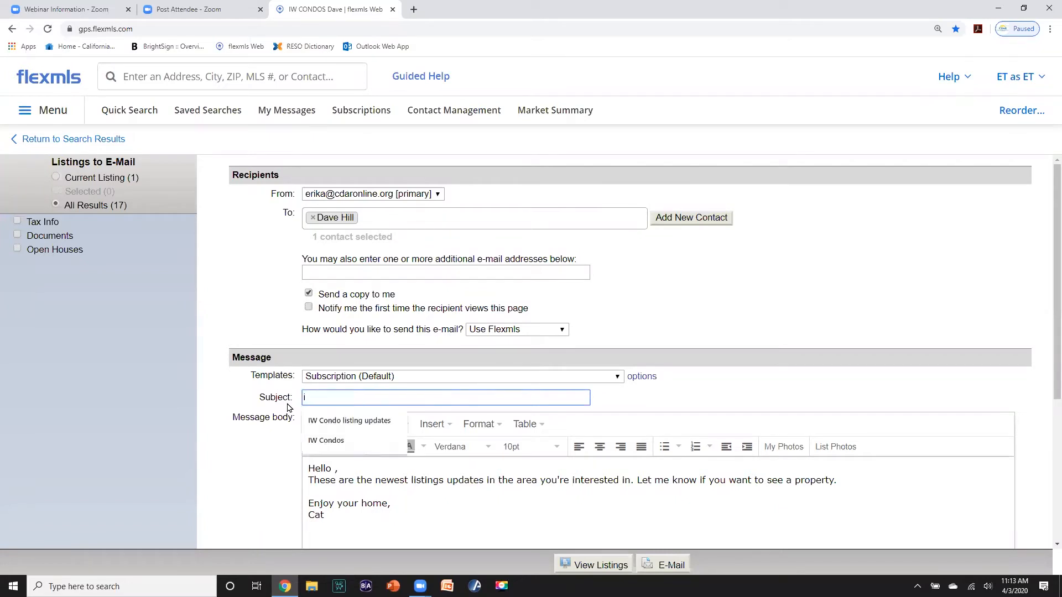
pyautogui.write('nd')
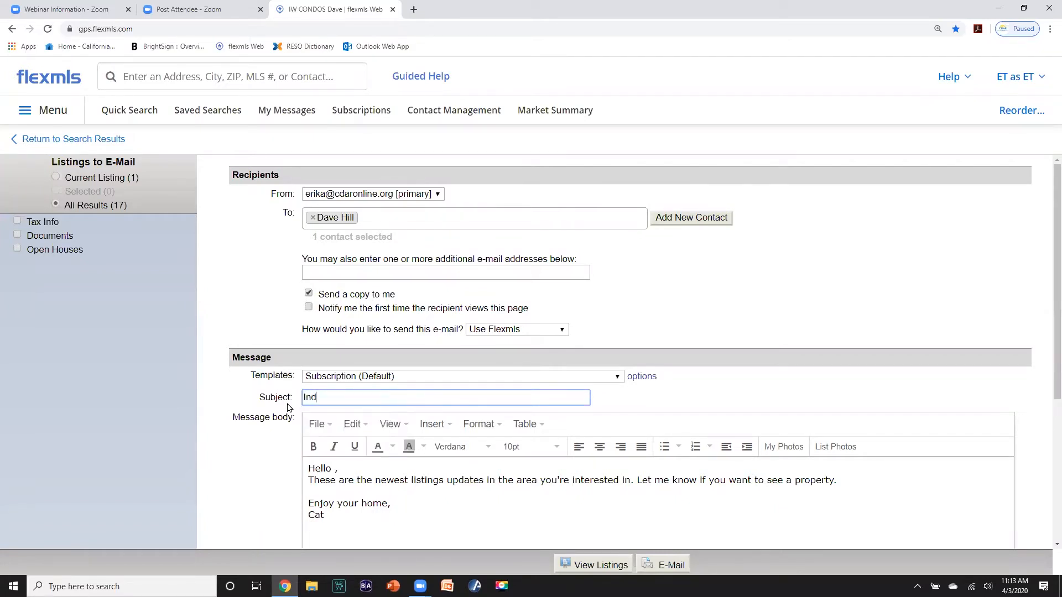
pyautogui.write('ian Wells Condos')
# - E-mail the 17 listings with the New Client template and subject 'IW Condos'
pyautogui.click(617, 381)
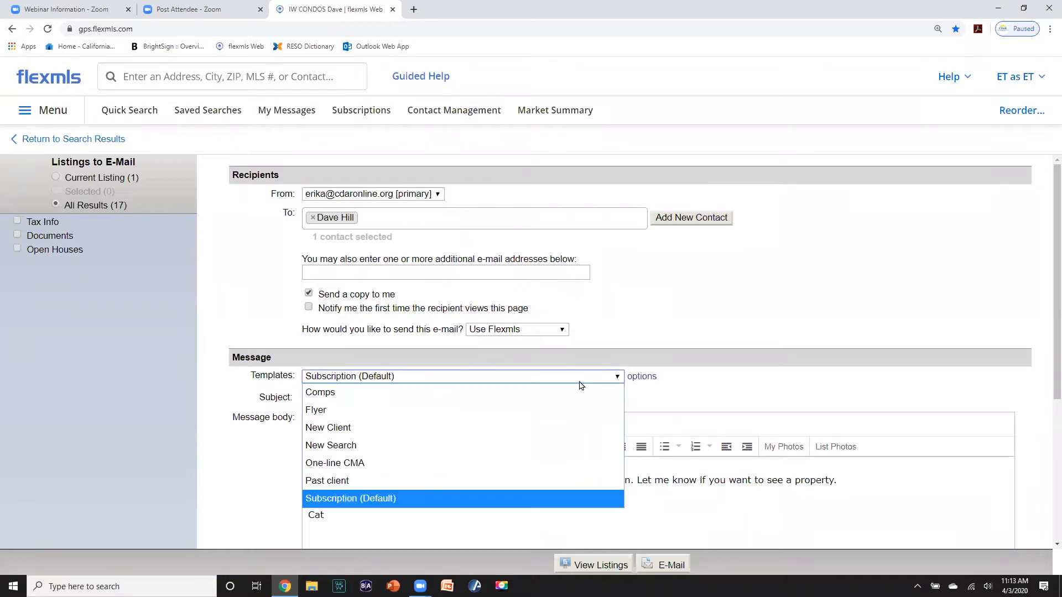
pyautogui.click(363, 427)
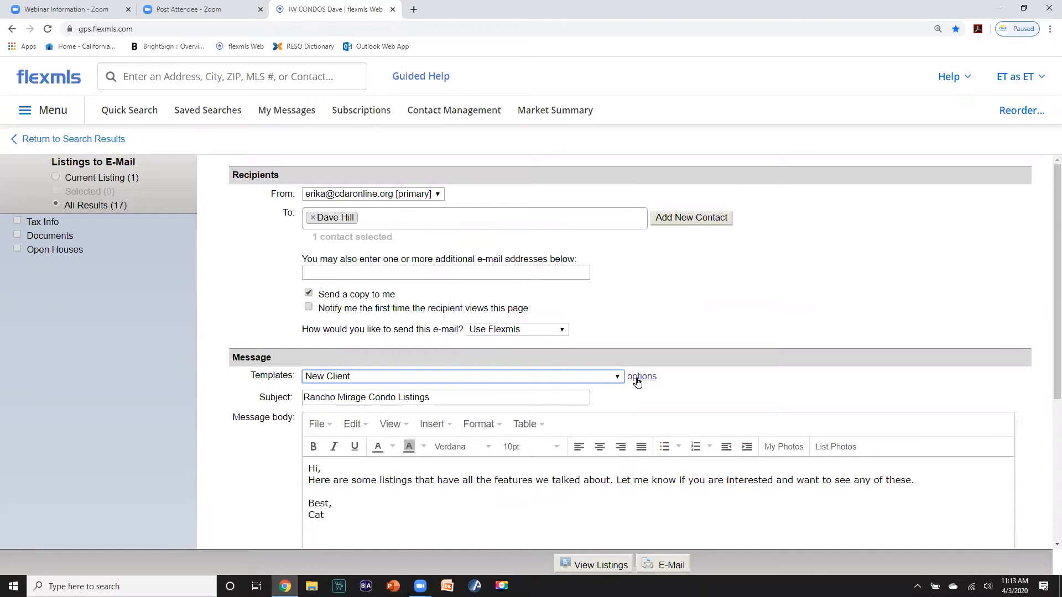
pyautogui.scroll(-1, 493, 376)
pyautogui.scroll(-1, 494, 376)
pyautogui.moveTo(442, 286); pyautogui.dragTo(264, 285)
pyautogui.write('IW')
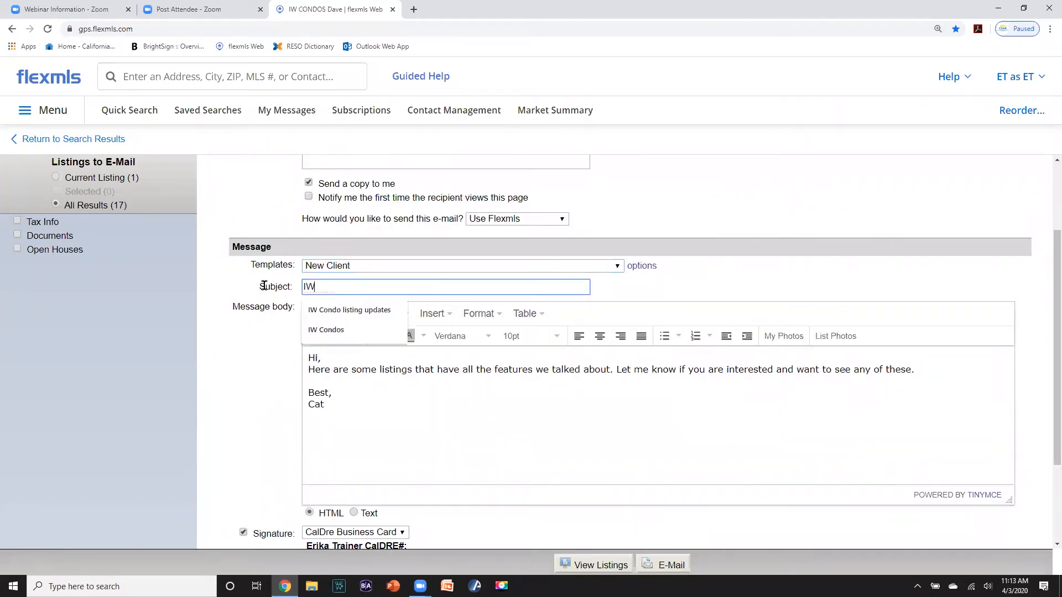
pyautogui.write(' Condos')
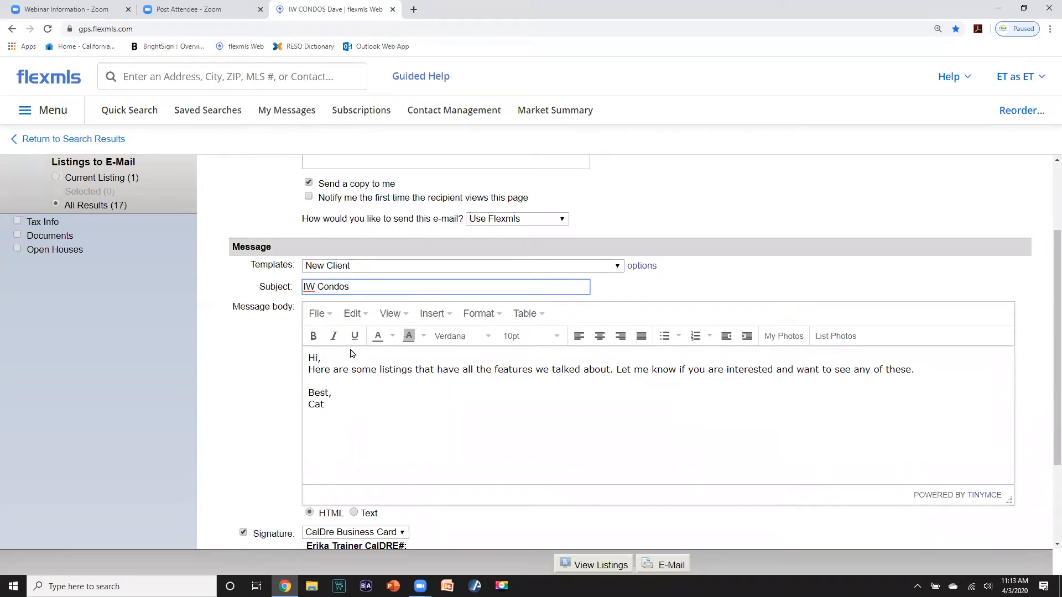
pyautogui.scroll(-2, 580, 415)
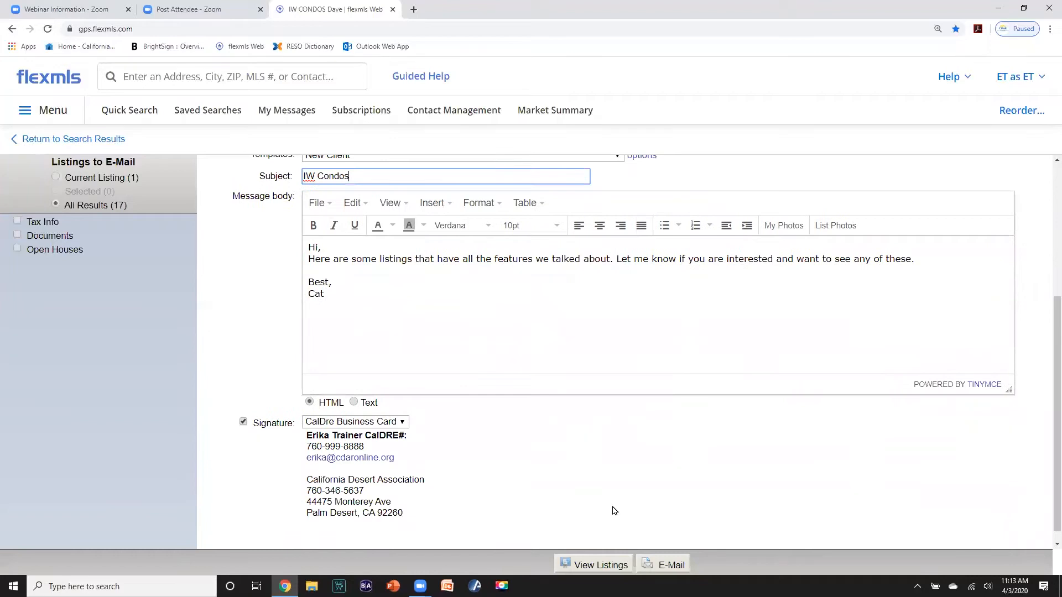
pyautogui.click(655, 564)
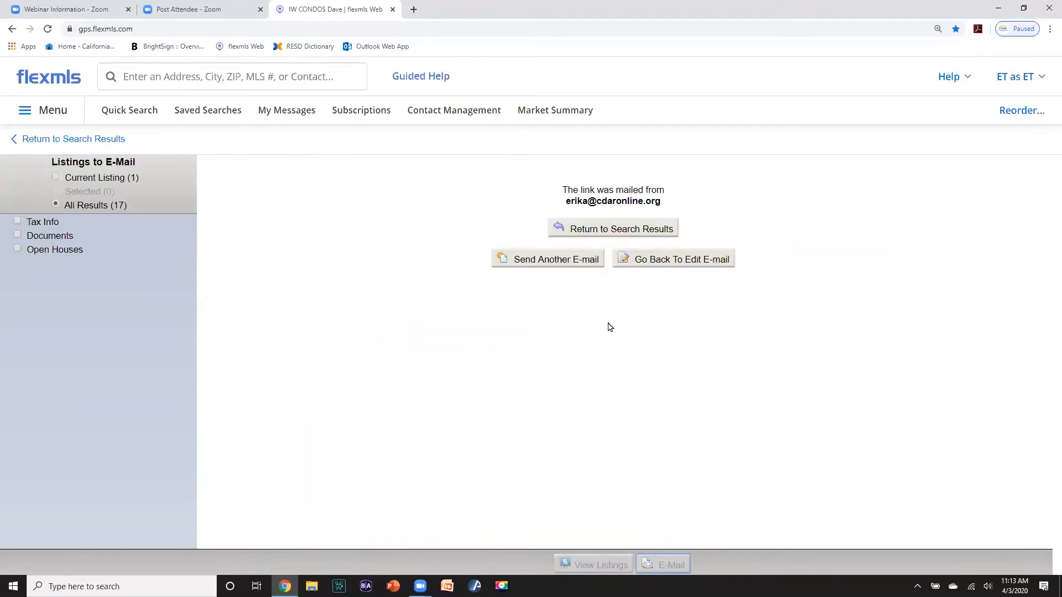
# - Reopen the contact's saved search IW CONDOS Dave from the dashboard to list its 17 results
pyautogui.click(607, 234)
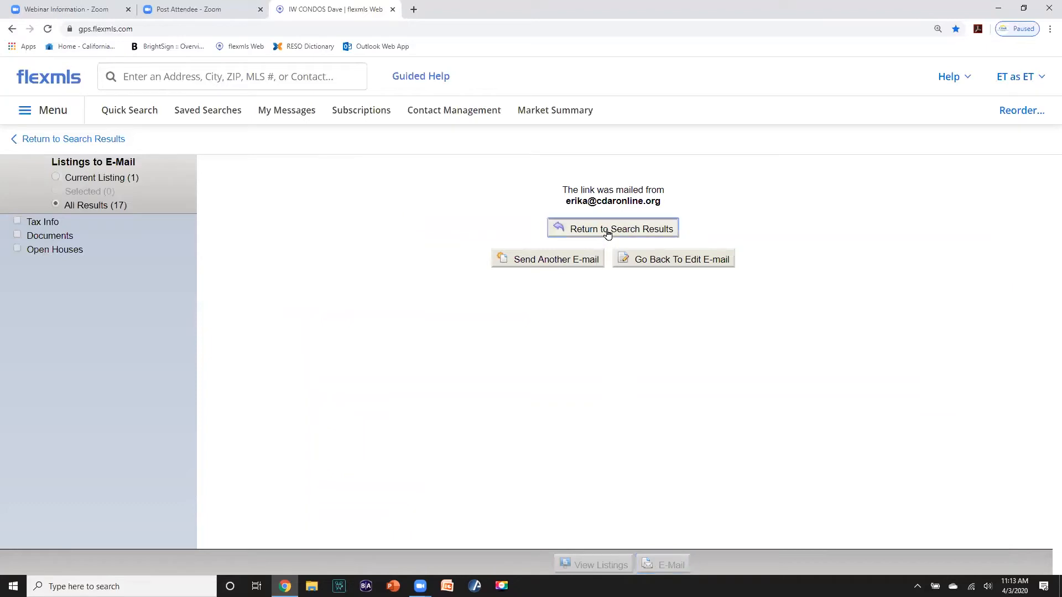
pyautogui.click(47, 85)
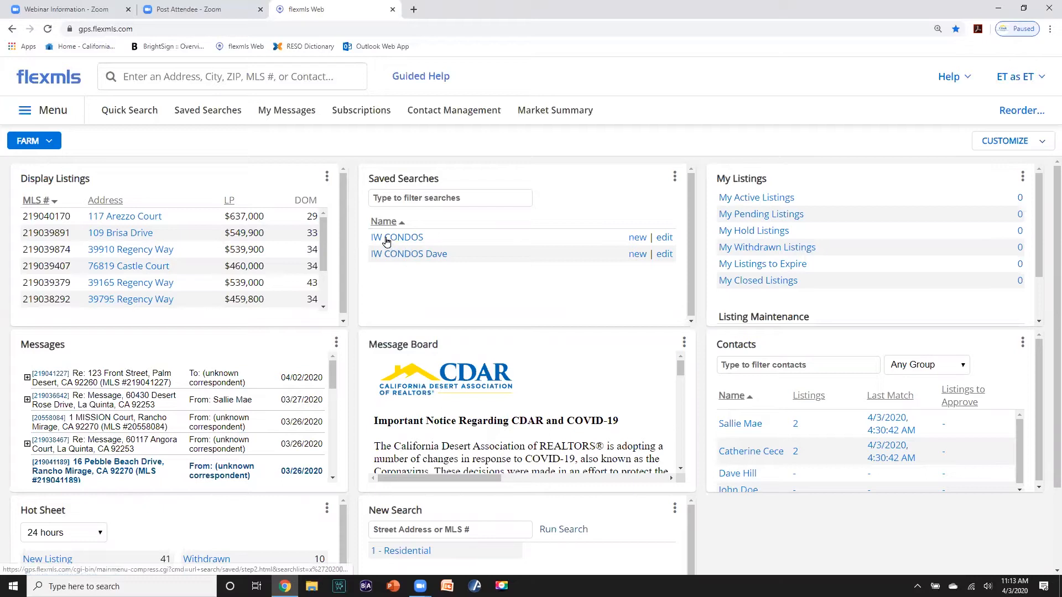
pyautogui.click(409, 254)
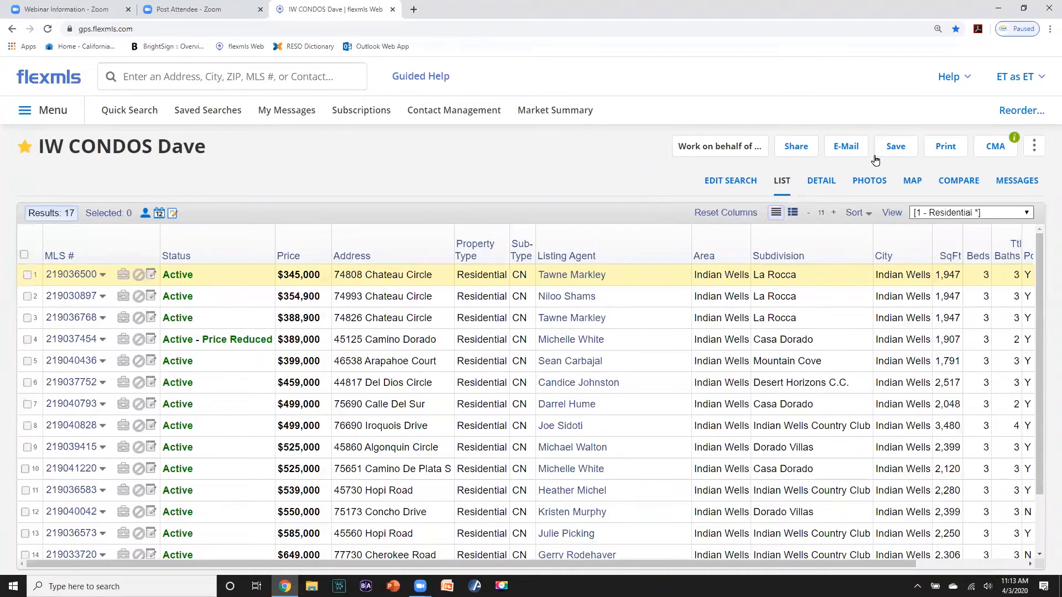
pyautogui.click(890, 148)
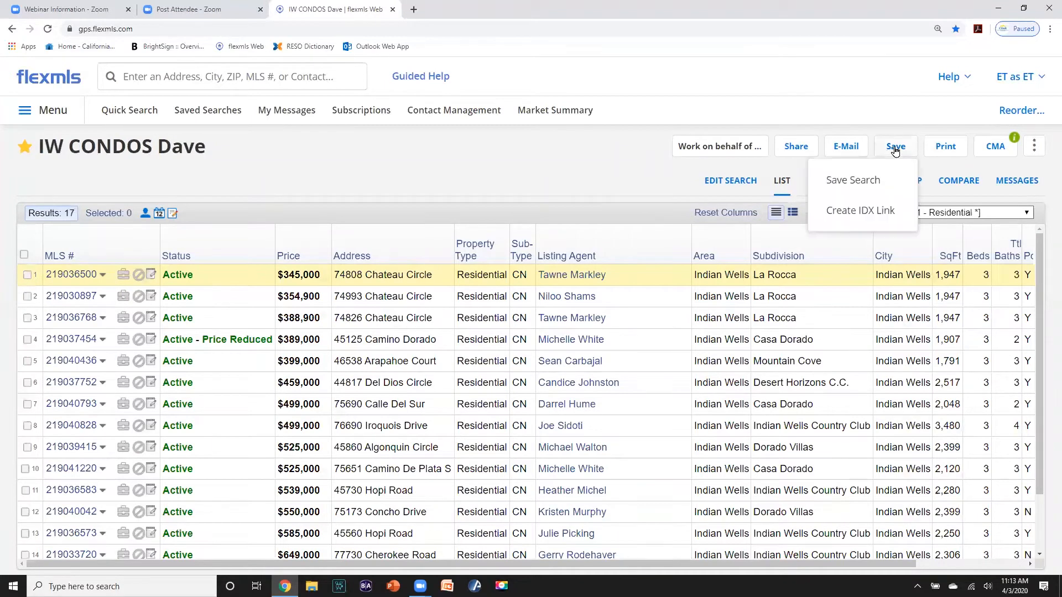
# - Overwrite the existing IW CONDOS Dave search with Mark as Favorite unchecked
pyautogui.click(877, 176)
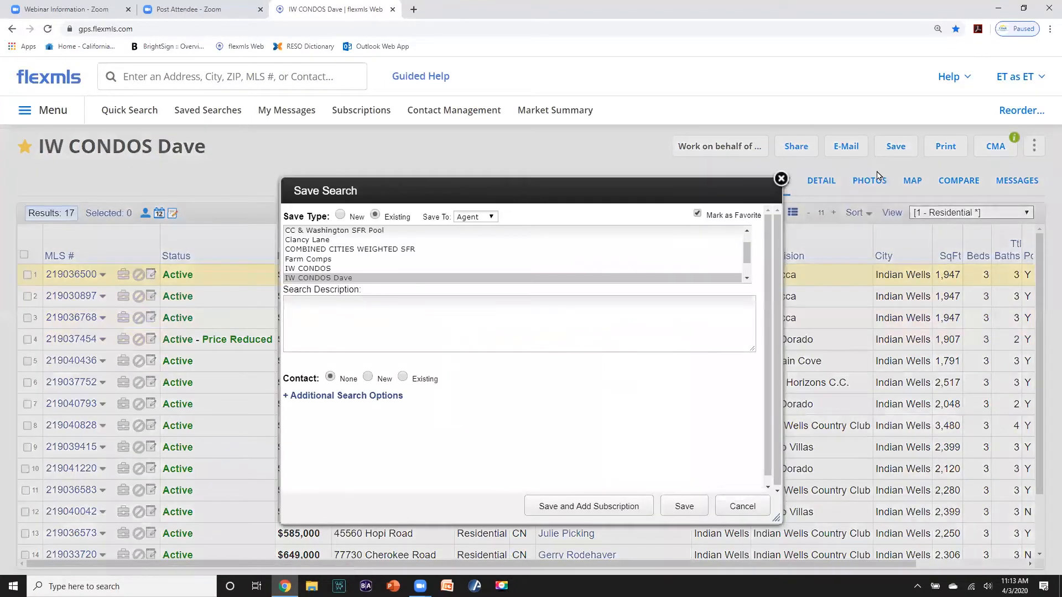
pyautogui.click(326, 278)
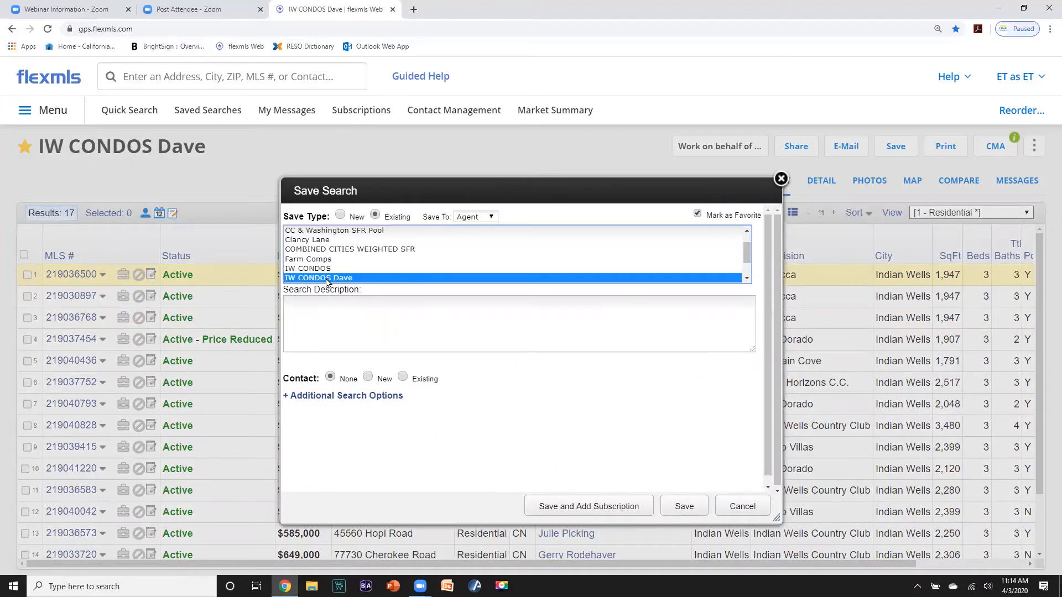
pyautogui.click(697, 216)
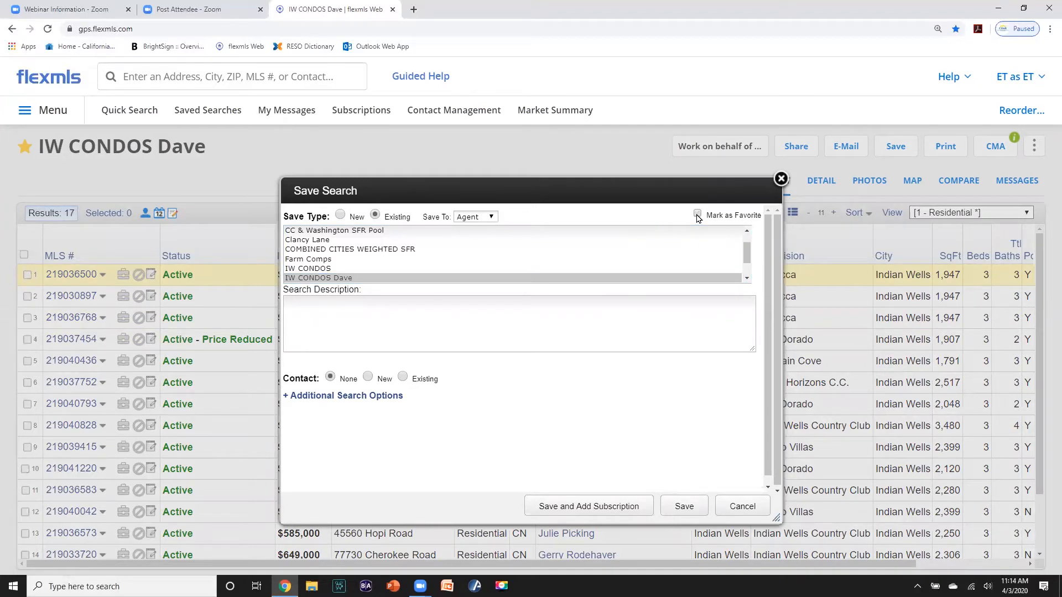
pyautogui.click(348, 279)
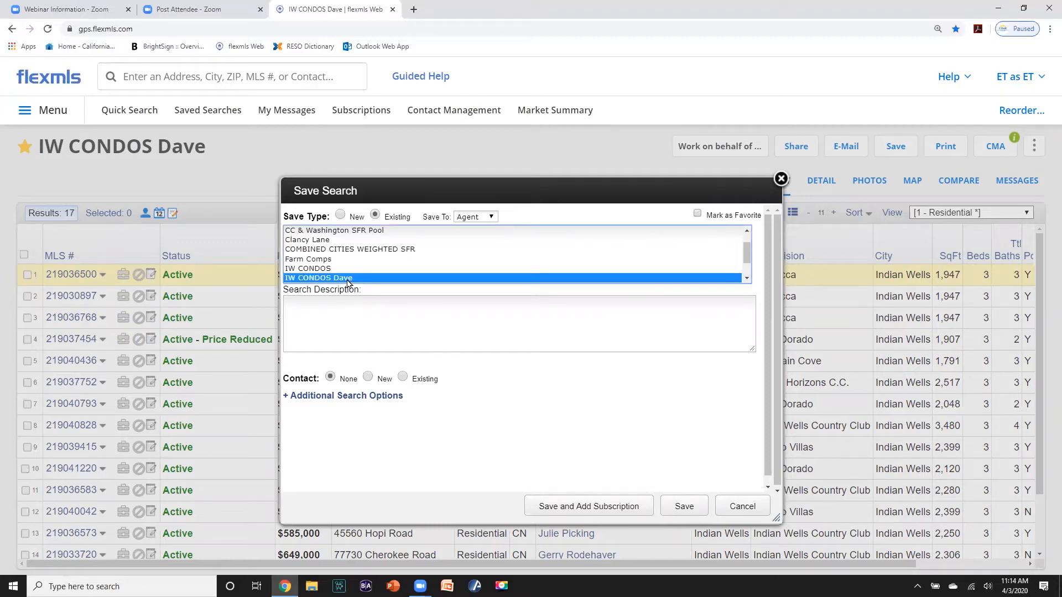
pyautogui.click(678, 507)
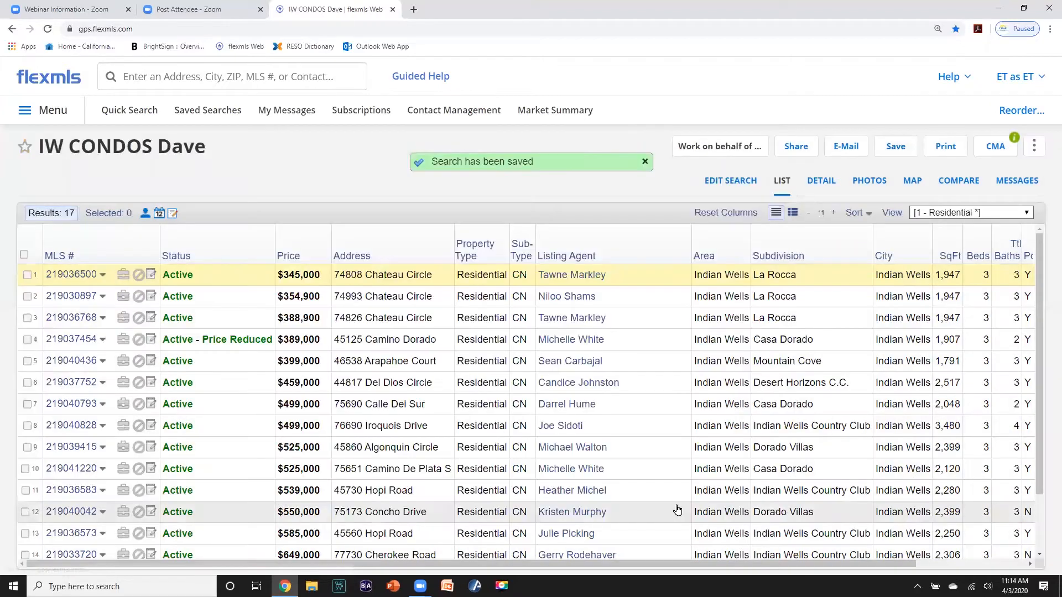
# - Review the new contact's saved searches and recent activity, then close the contact window
pyautogui.click(62, 81)
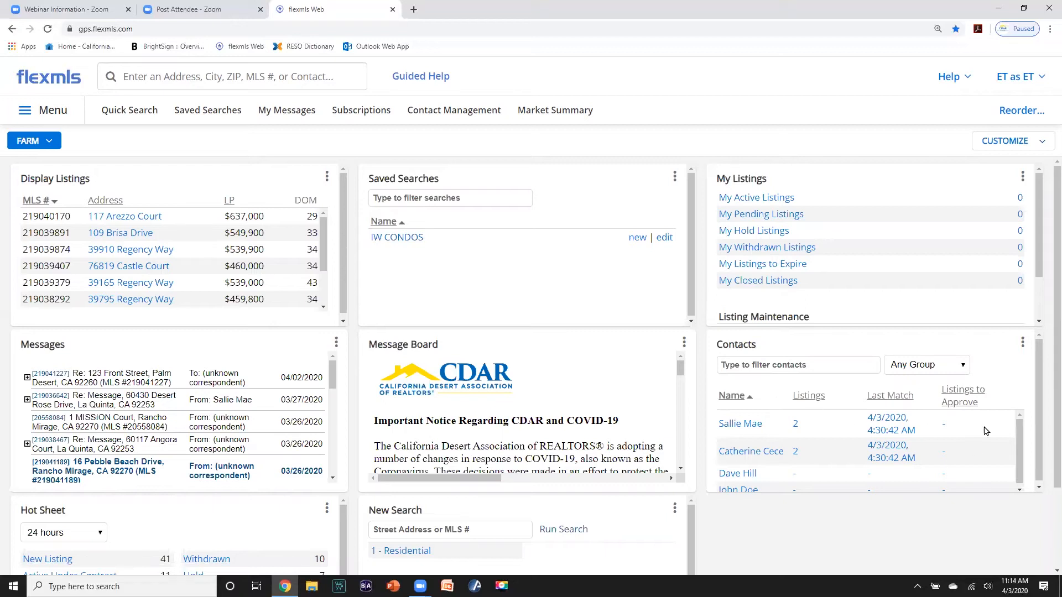
pyautogui.scroll(-1, 1017, 442)
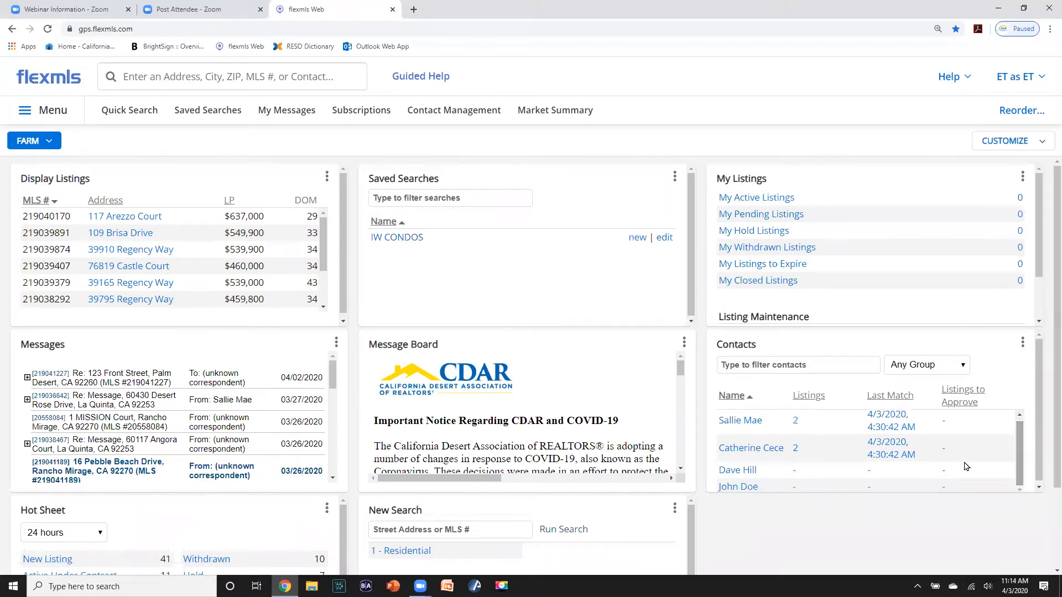
pyautogui.click(744, 471)
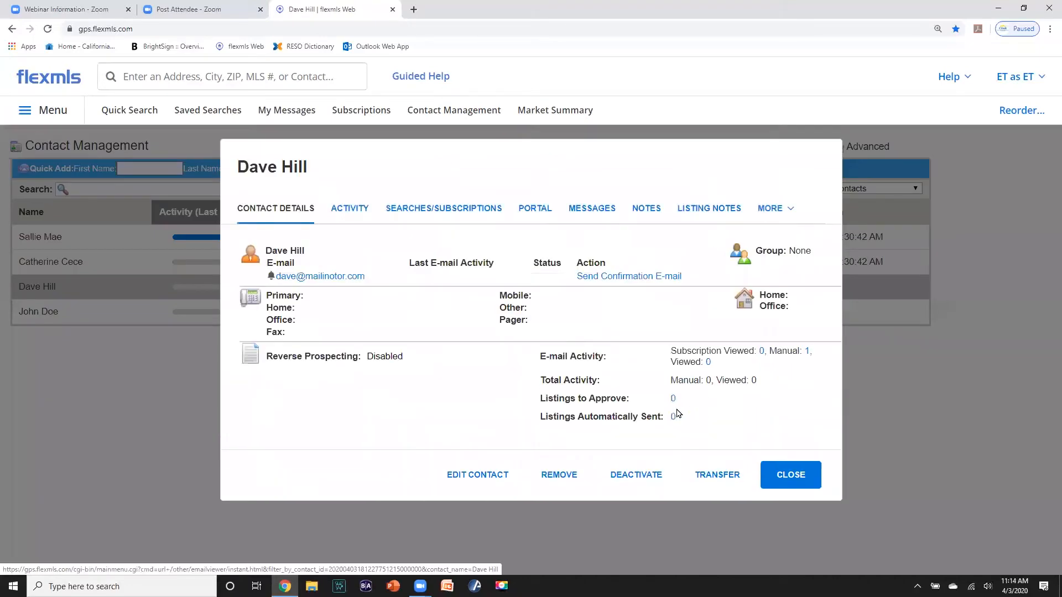
pyautogui.click(412, 213)
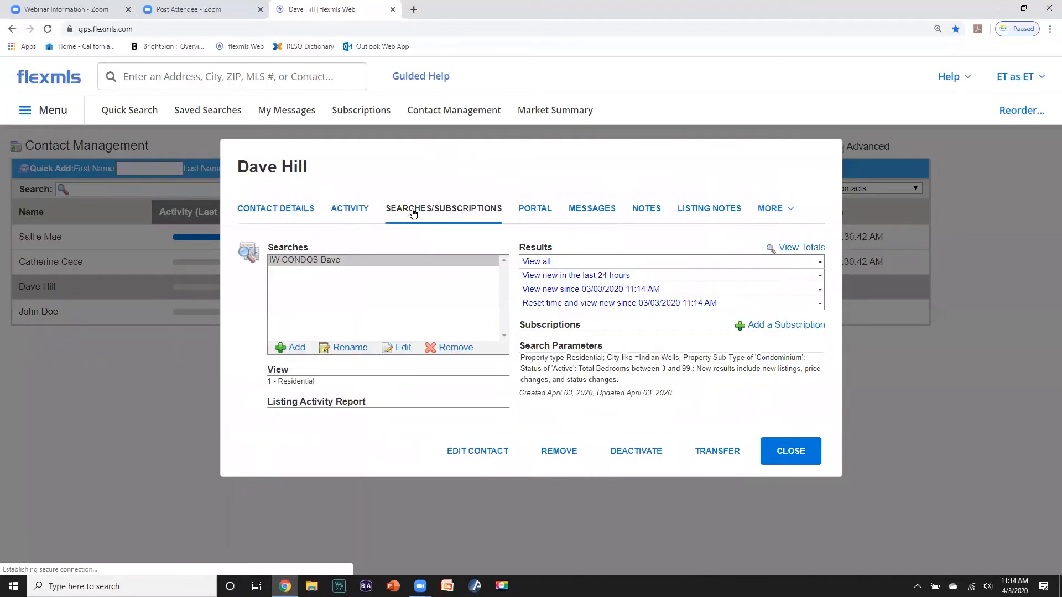
pyautogui.click(316, 259)
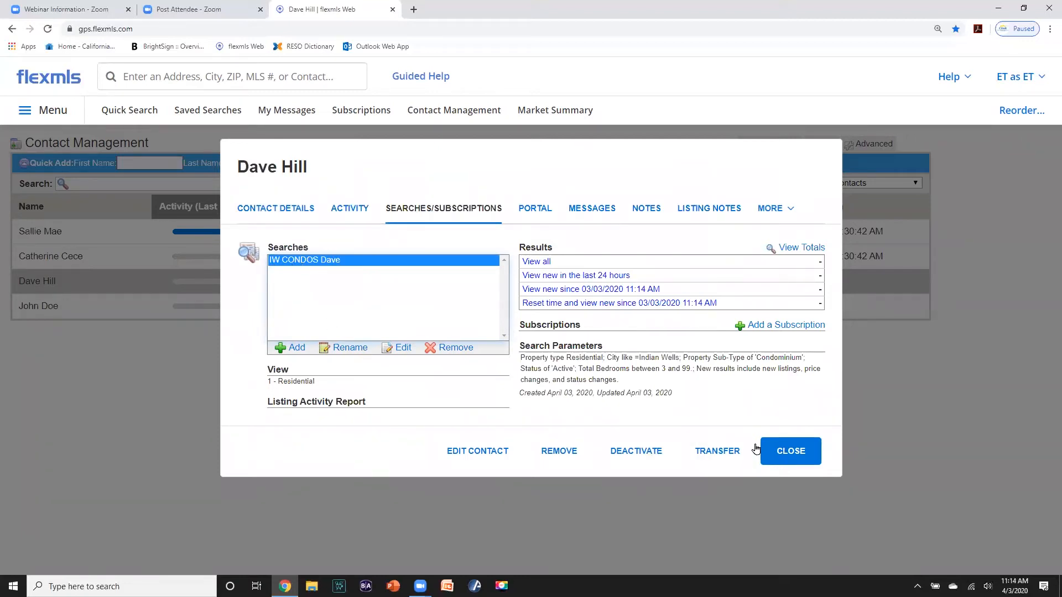
pyautogui.click(350, 209)
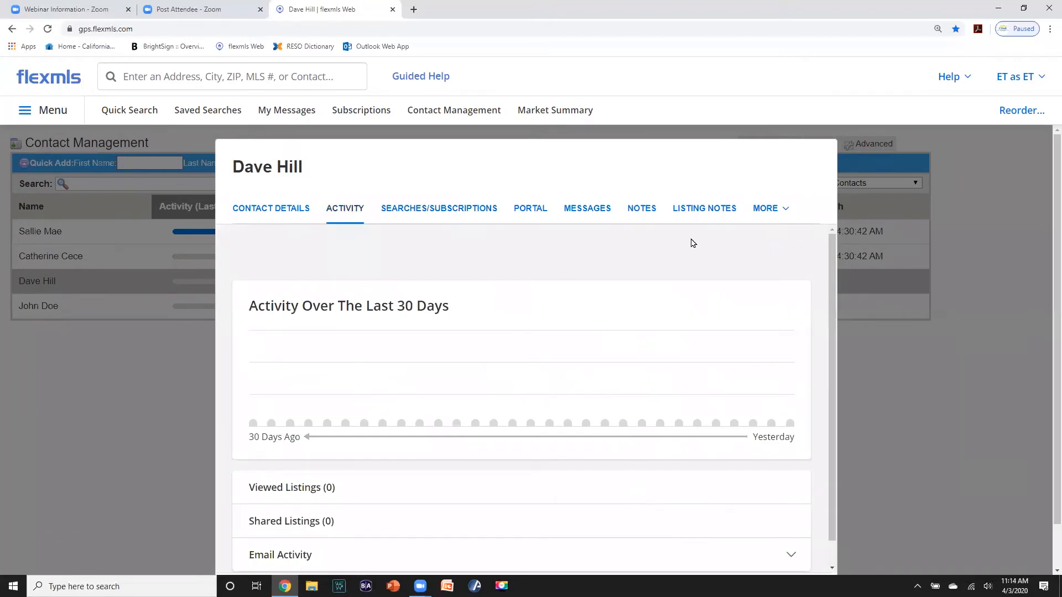
pyautogui.click(908, 393)
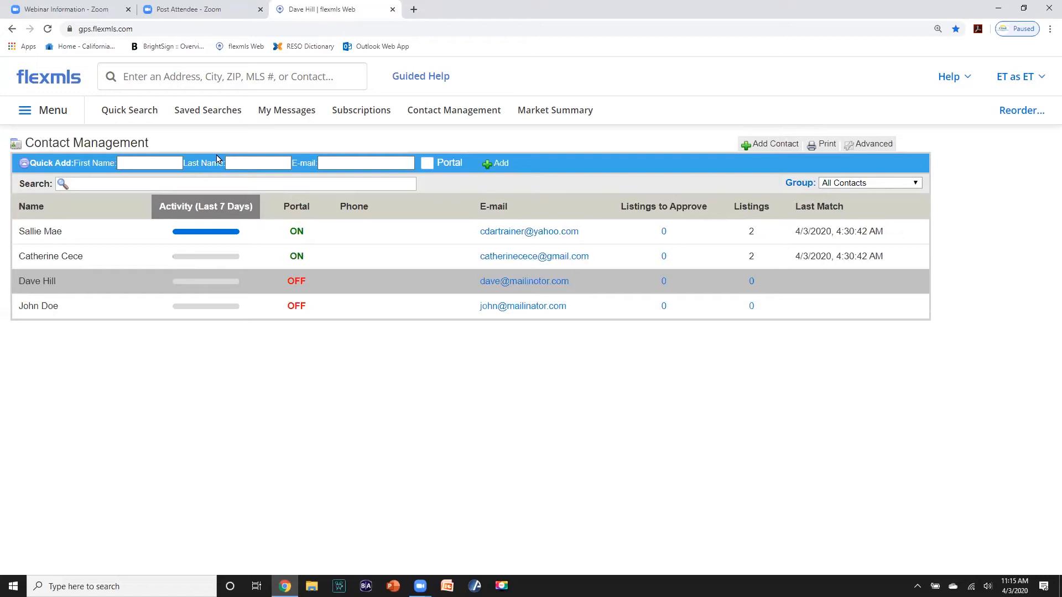
# - Start a residential quick search limited to Condominium listings in Rancho Mirage
pyautogui.click(118, 111)
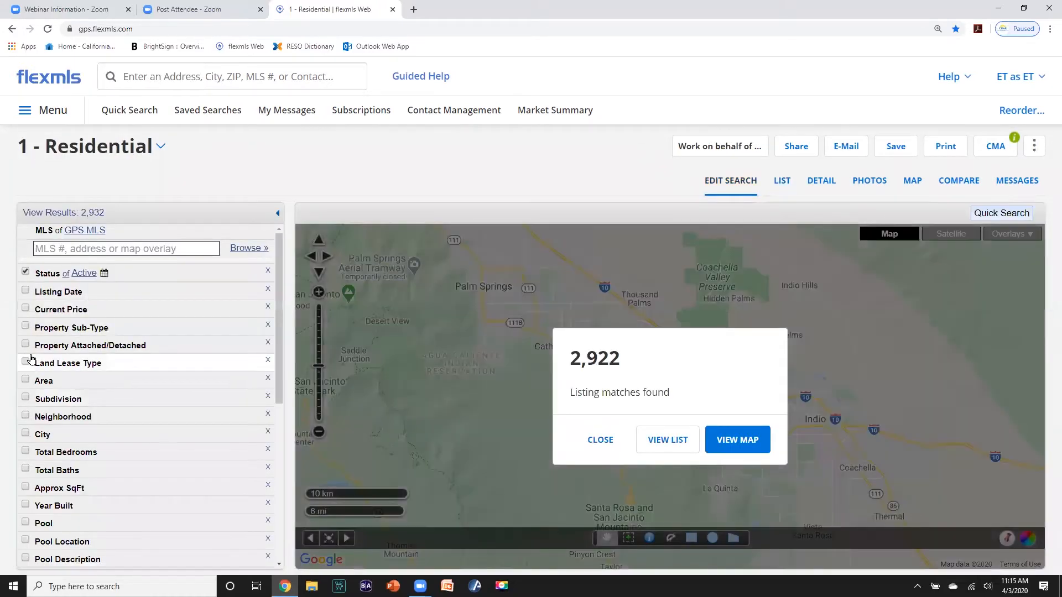
pyautogui.click(26, 326)
pyautogui.click(67, 354)
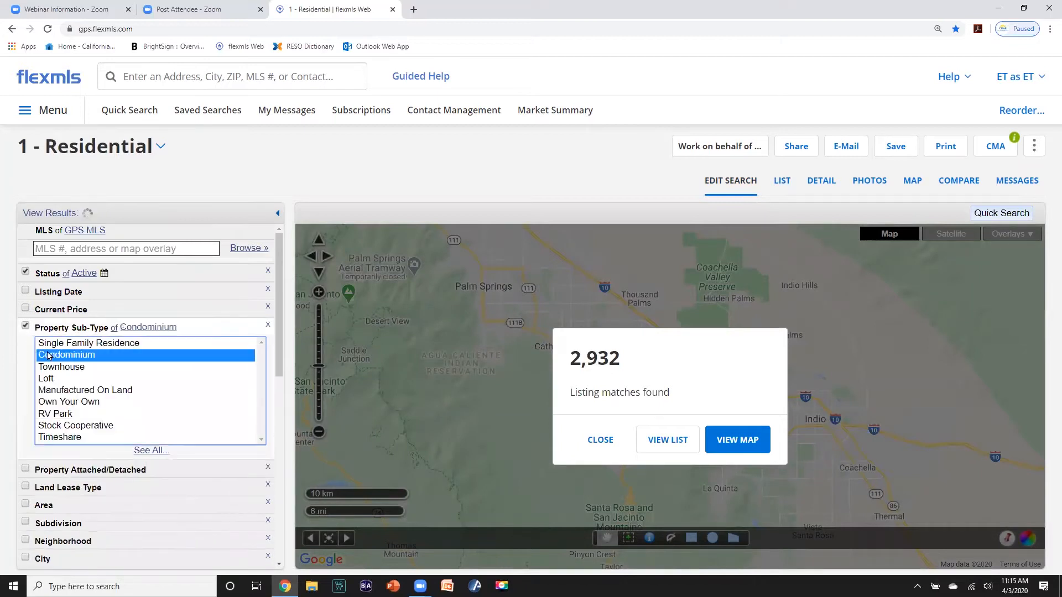
pyautogui.scroll(-3, 123, 419)
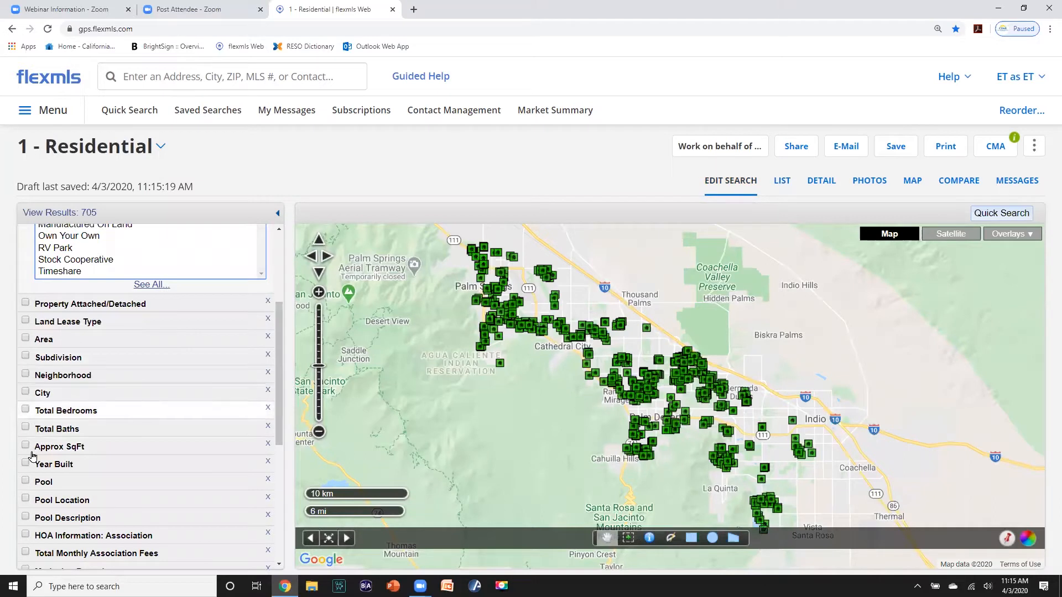
pyautogui.click(25, 391)
pyautogui.write('rancho ')
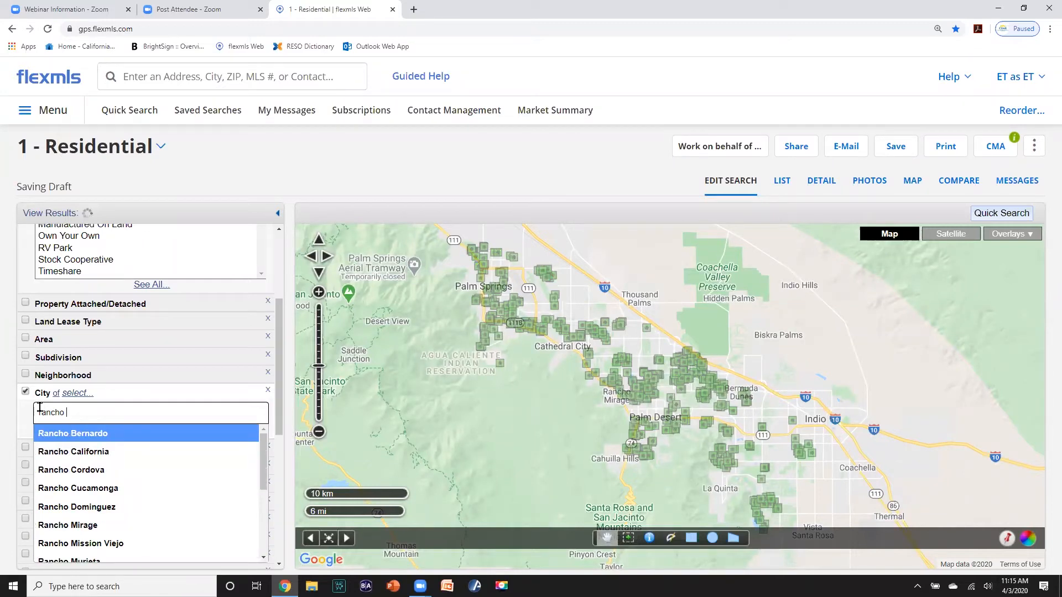
pyautogui.write('mi')
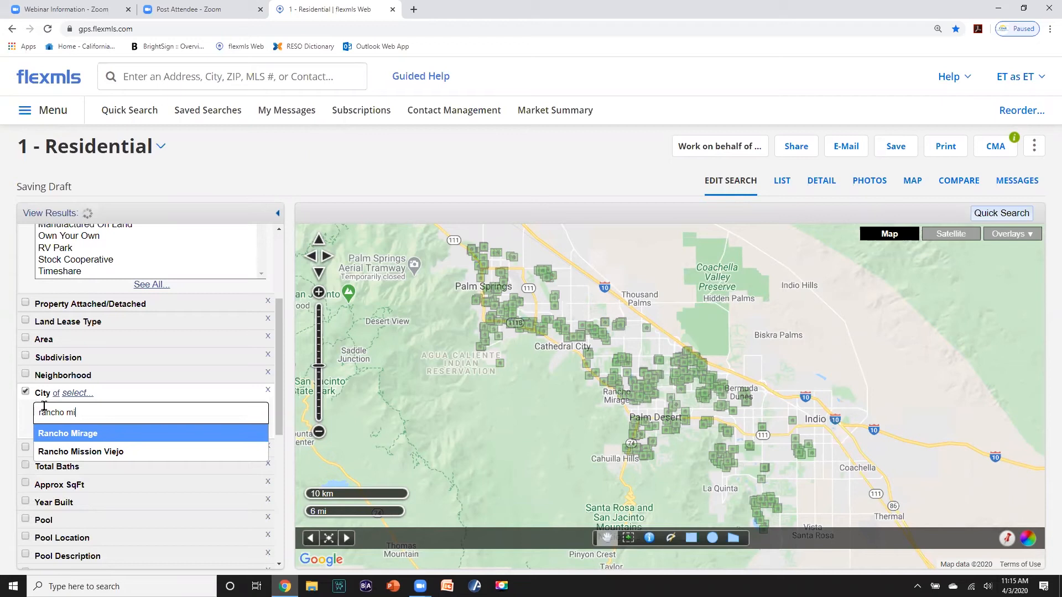
pyautogui.click(60, 433)
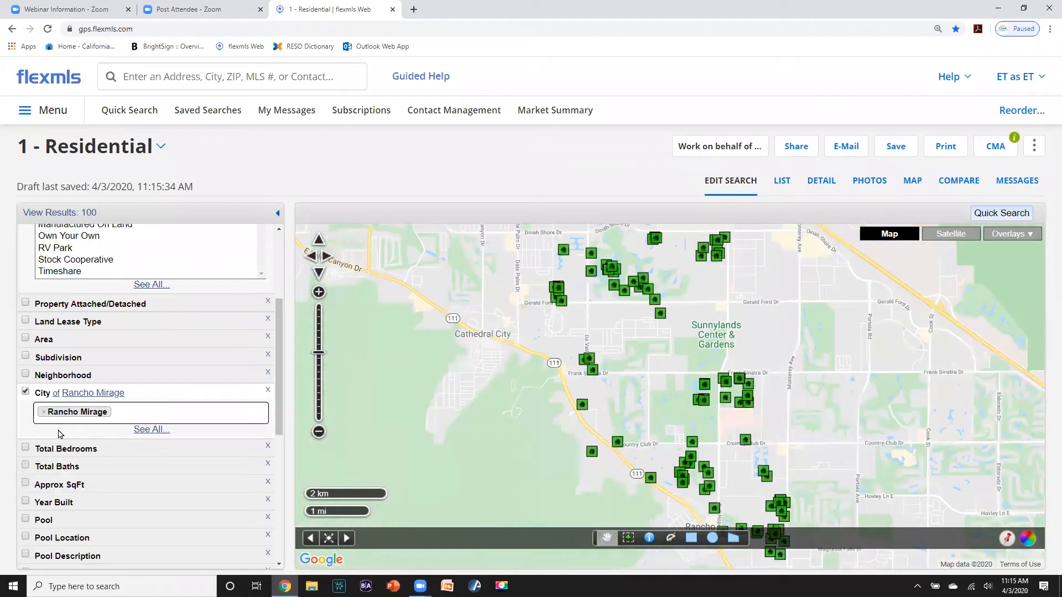
# - Require a minimum Approx SqFt of 1400, narrowing the search to 83 results
pyautogui.scroll(-1, 63, 437)
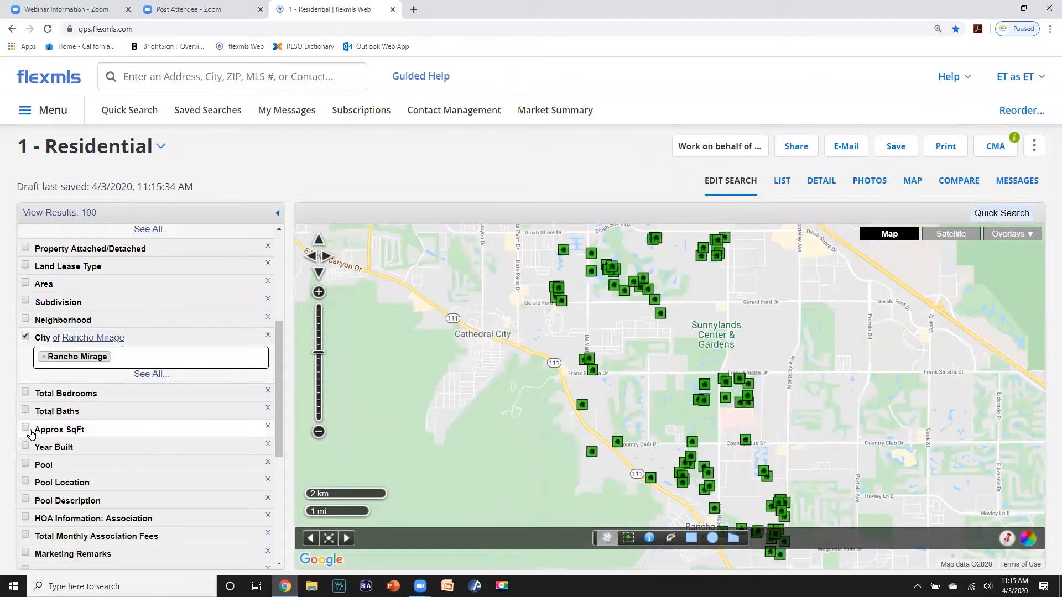
pyautogui.click(25, 428)
pyautogui.click(45, 442)
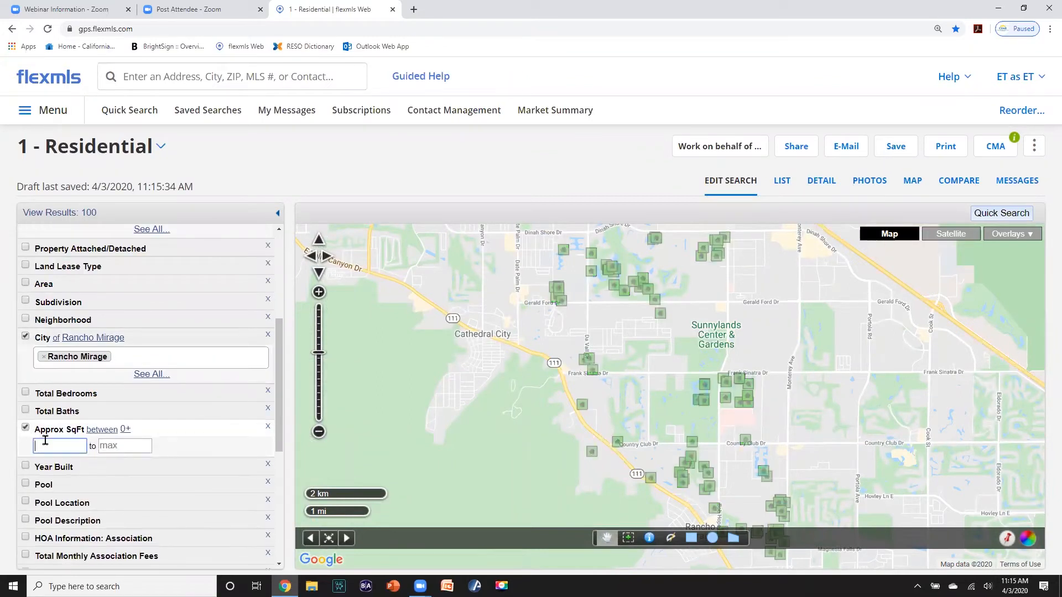
pyautogui.write('1400')
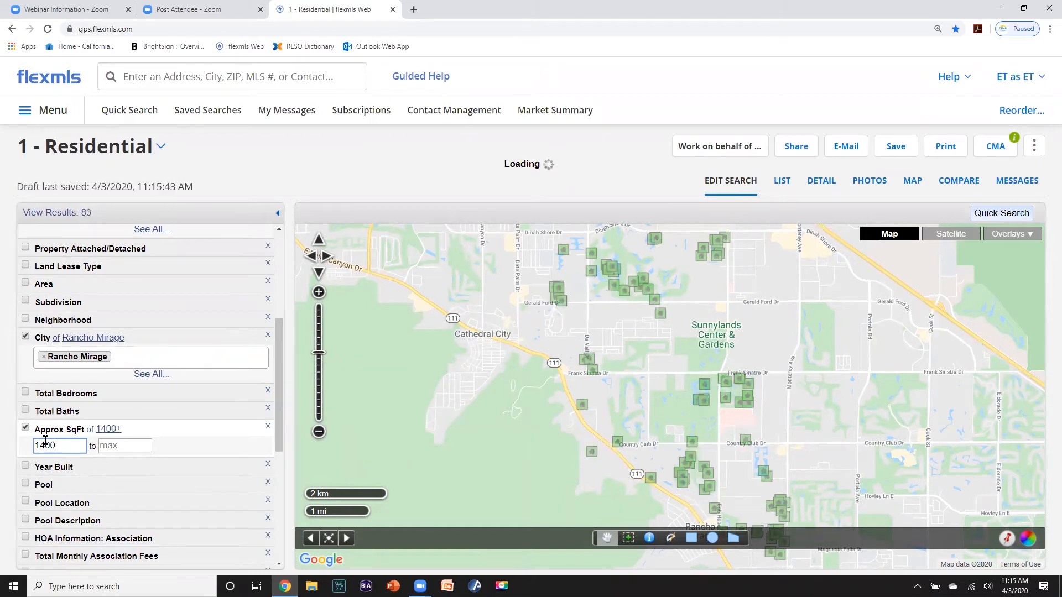
pyautogui.scroll(1, 45, 439)
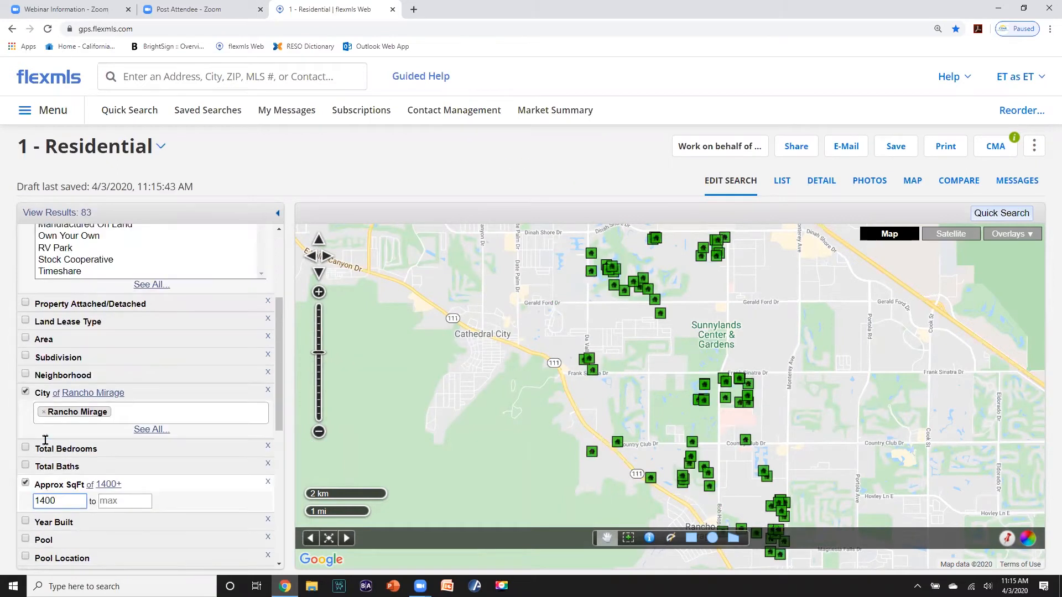
pyautogui.scroll(1, 44, 443)
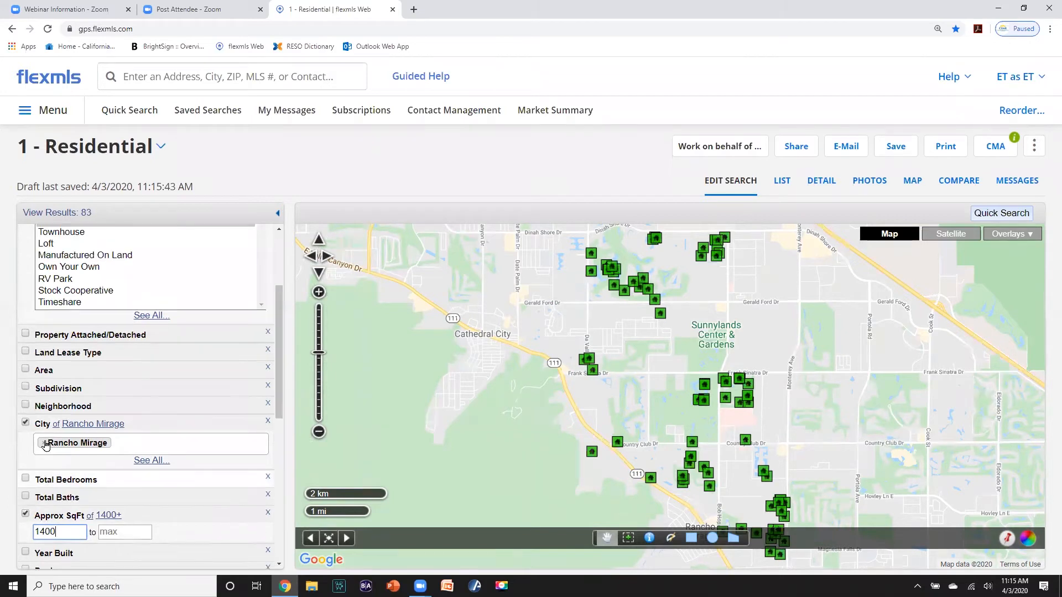
pyautogui.scroll(-1, 45, 444)
pyautogui.scroll(-2, 45, 444)
pyautogui.scroll(3, 44, 444)
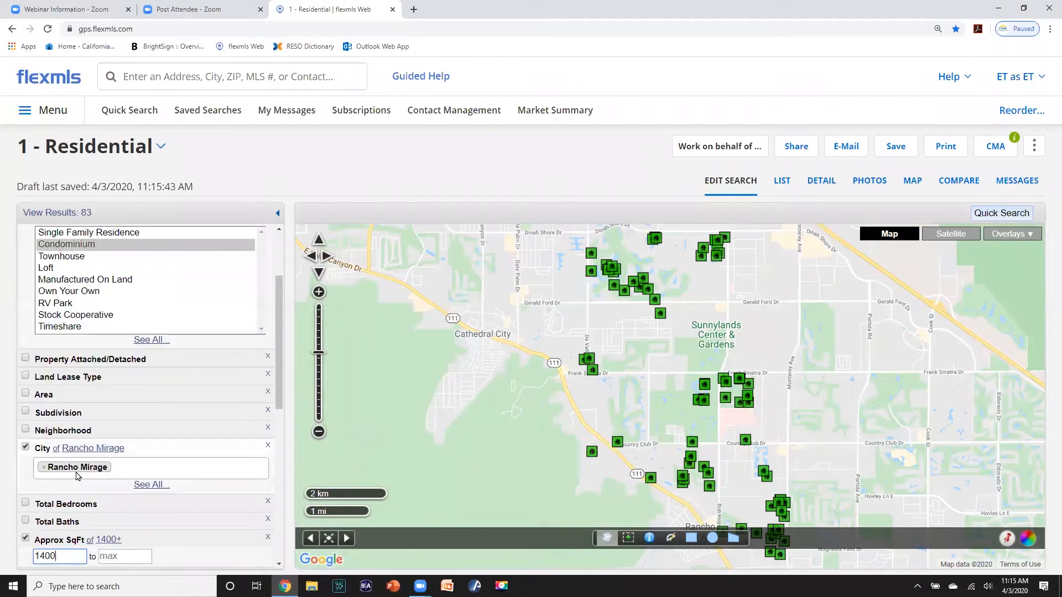
pyautogui.scroll(-2, 78, 474)
pyautogui.scroll(2, 78, 473)
pyautogui.scroll(2, 78, 473)
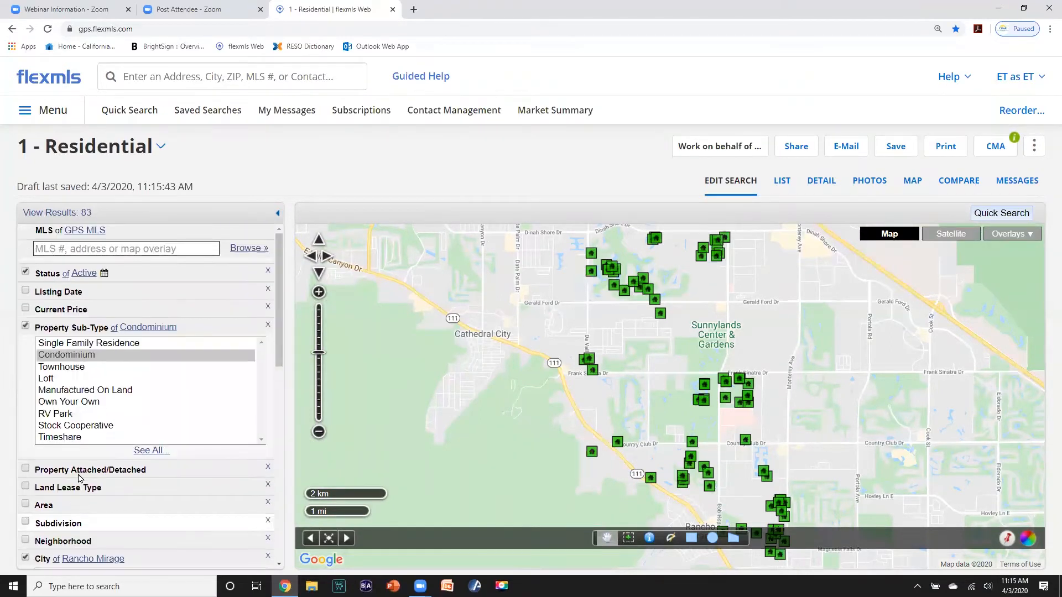
# - Add a Current Price criterion and start entering the 450,000 maximum price
pyautogui.click(26, 309)
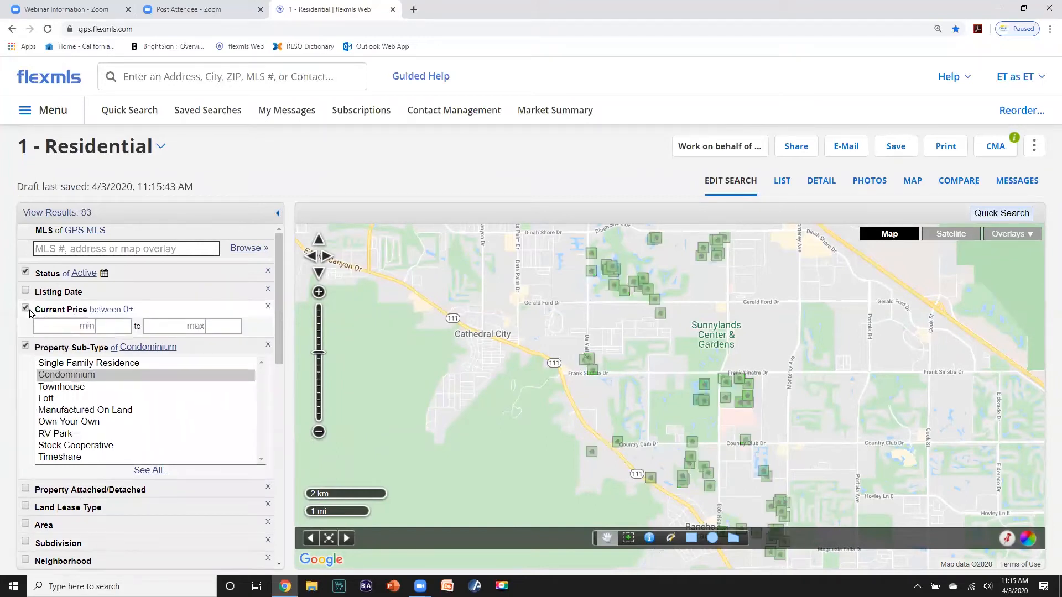
pyautogui.click(165, 327)
pyautogui.write('45')
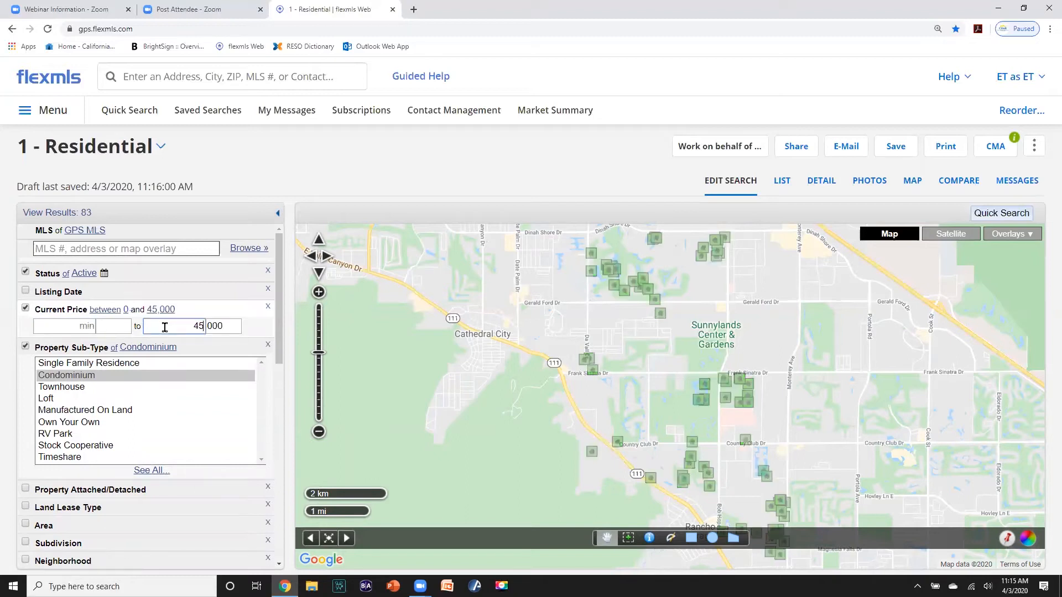
pyautogui.write('0')
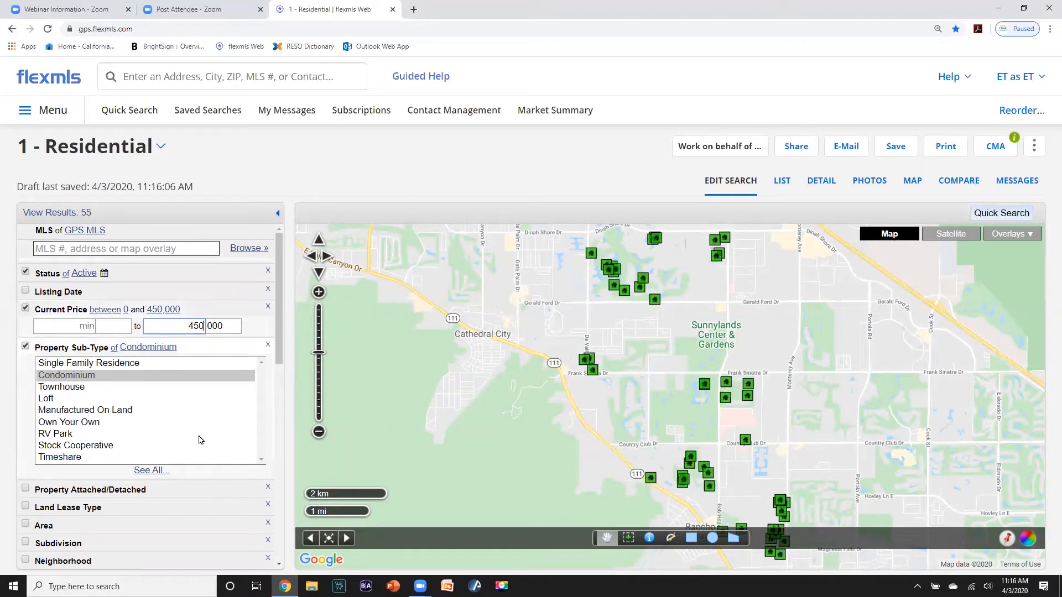
# - Save the Rancho Mirage condo search as the favorite 'RM Condos' and return to the dashboard
pyautogui.click(894, 149)
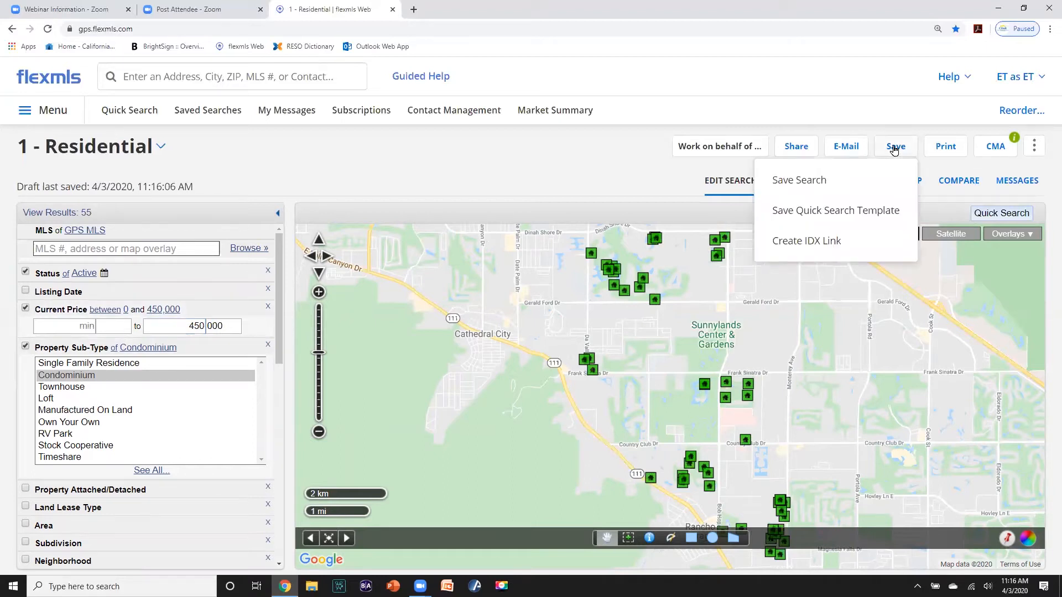
pyautogui.click(823, 181)
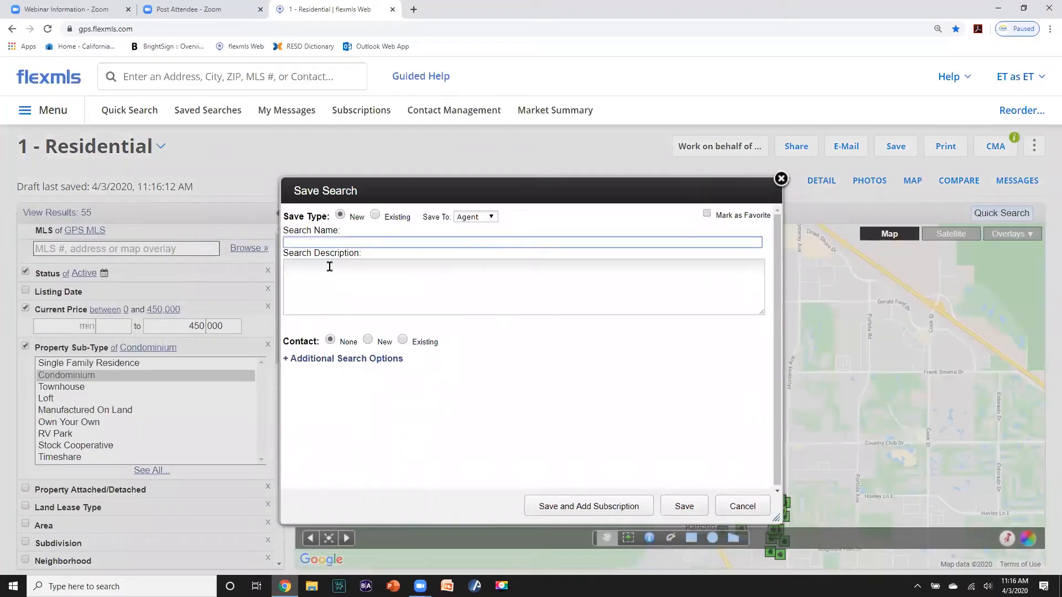
pyautogui.write('RM Condos')
pyautogui.click(707, 214)
pyautogui.click(682, 506)
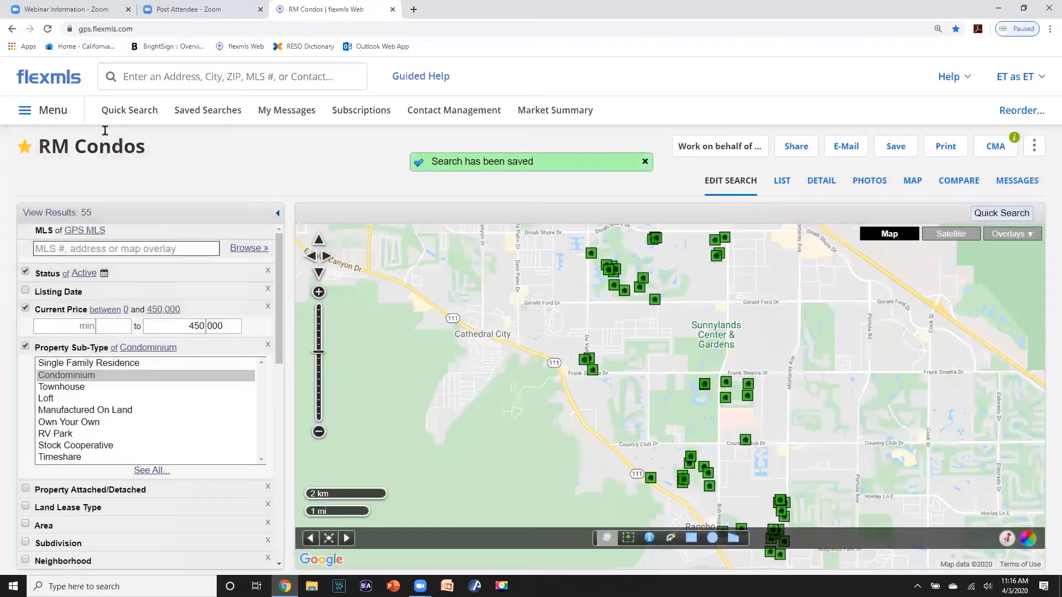
pyautogui.click(60, 83)
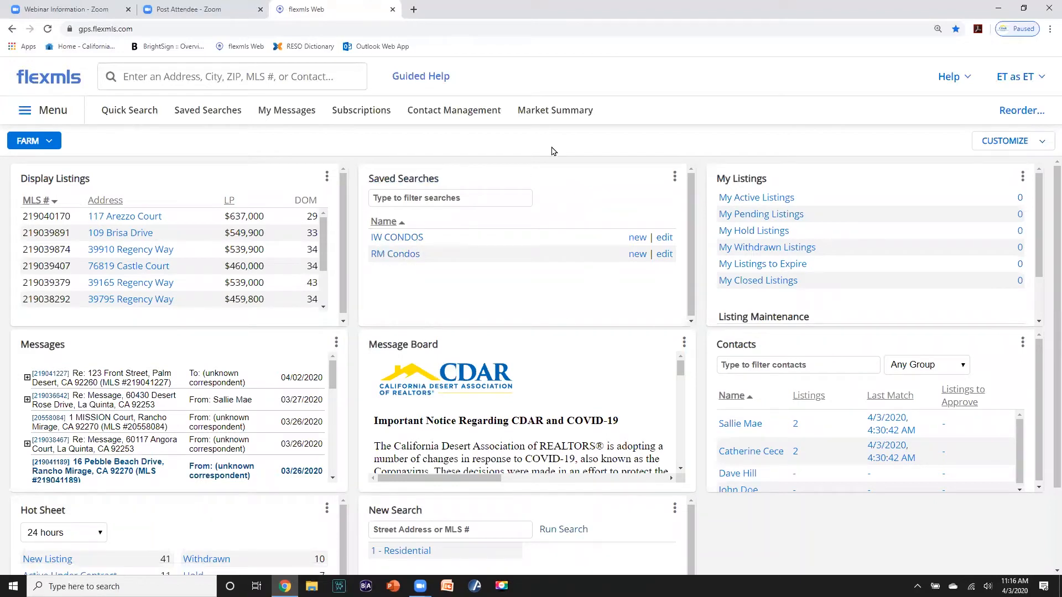
# - Set the Saved Searches widget to show All Searches and review the list
pyautogui.click(673, 183)
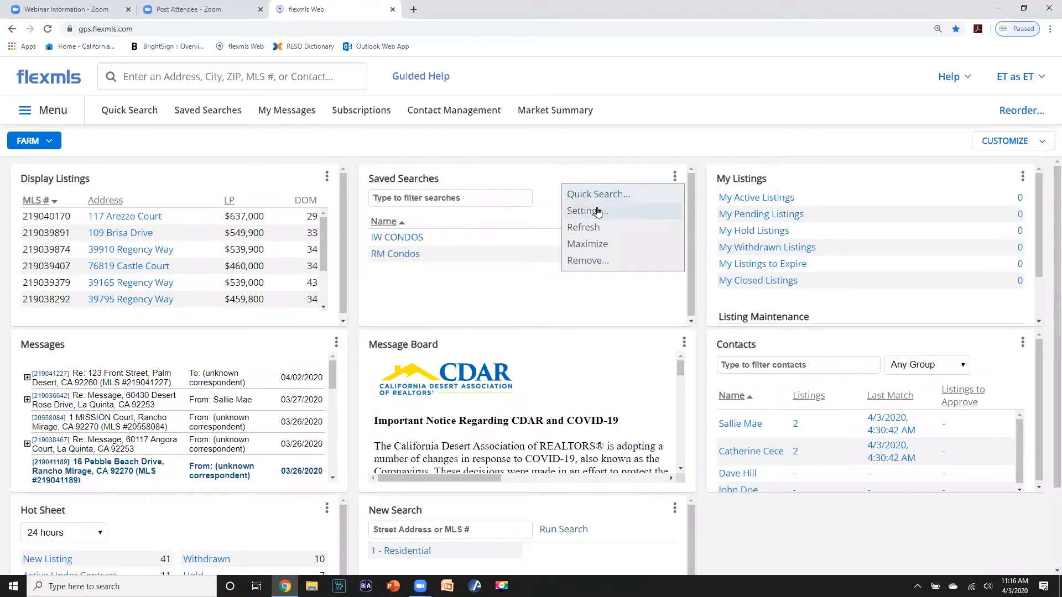
pyautogui.click(598, 211)
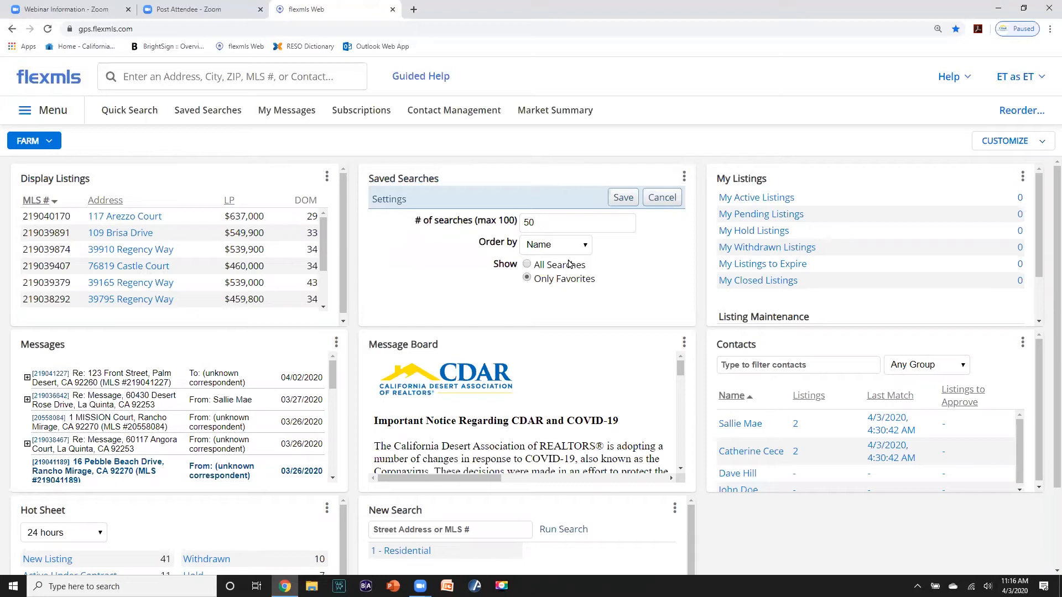
pyautogui.click(527, 265)
pyautogui.click(623, 198)
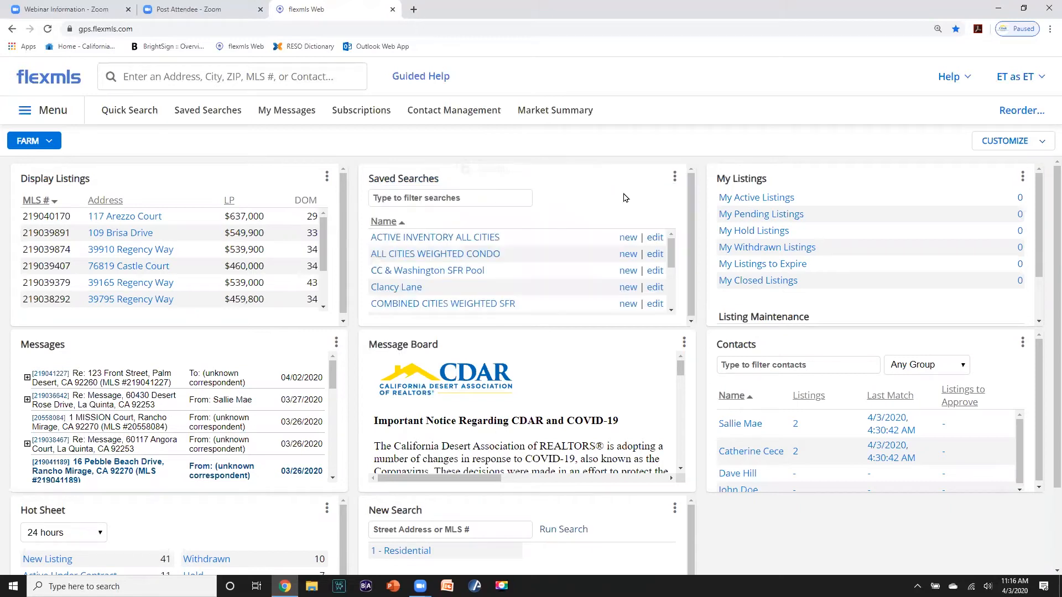
pyautogui.scroll(-5, 463, 250)
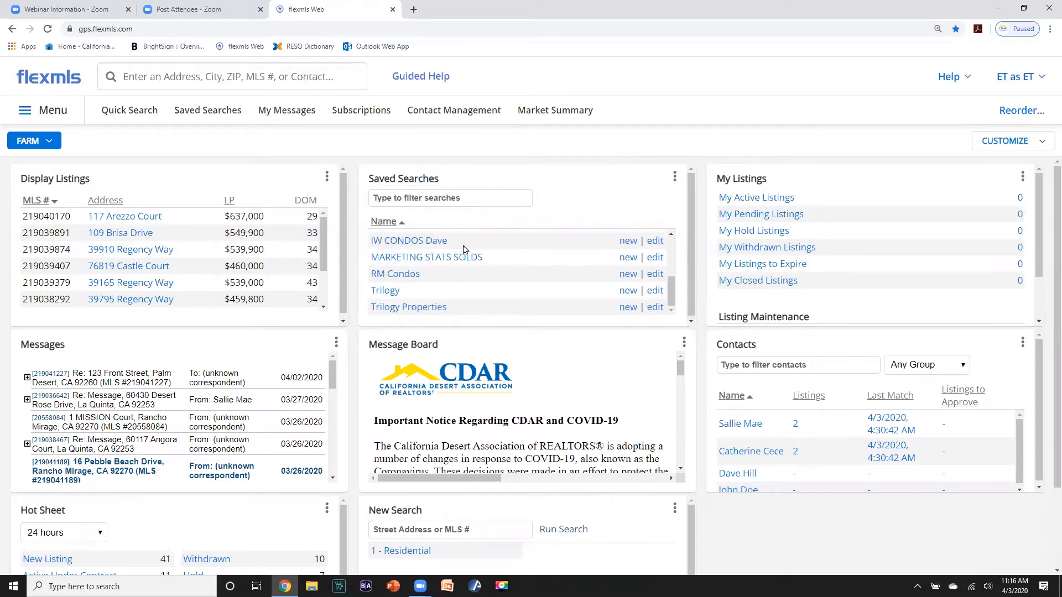
pyautogui.scroll(5, 464, 250)
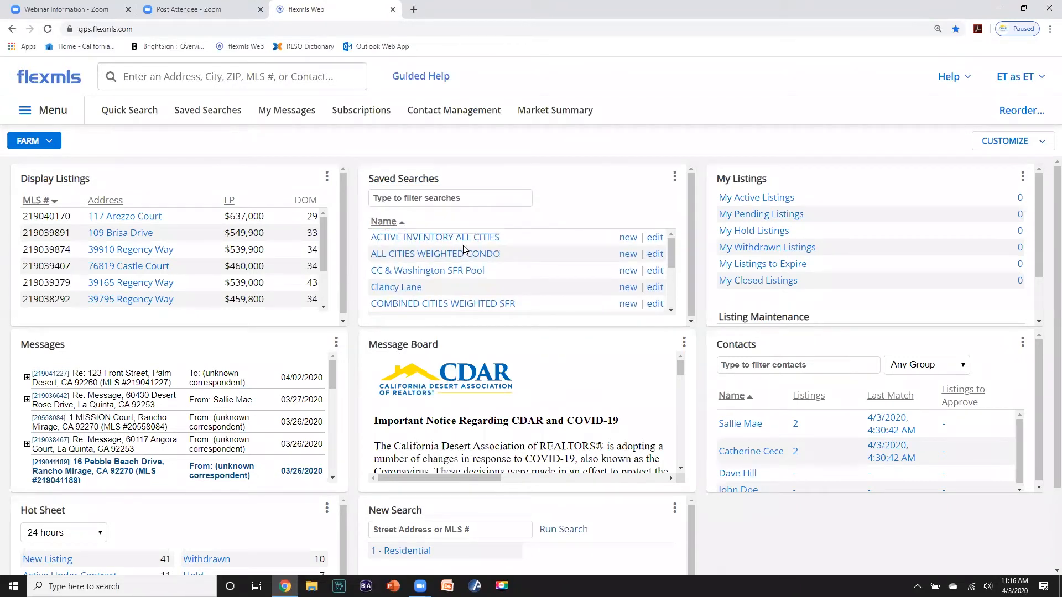
# - Switch the Saved Searches widget back to Only Favorites and start a fresh Residential quick search
pyautogui.click(674, 179)
pyautogui.click(590, 209)
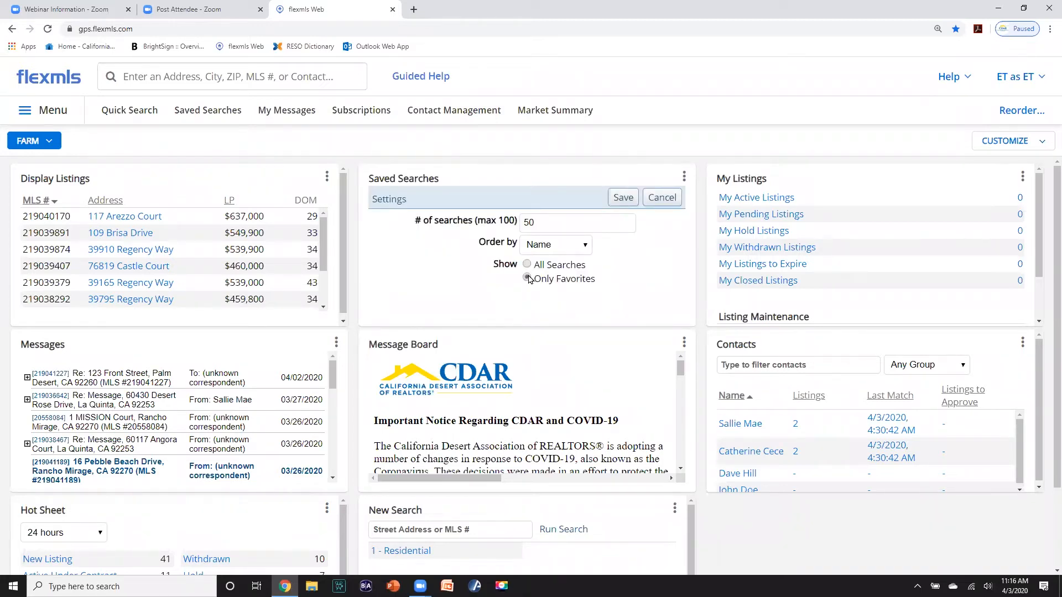
pyautogui.click(622, 198)
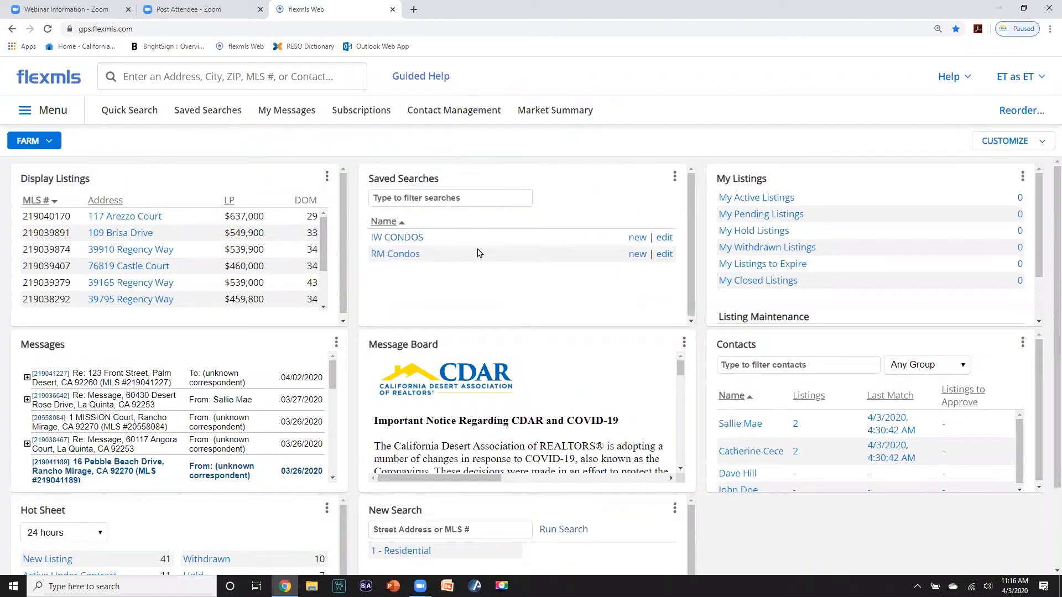
pyautogui.click(132, 113)
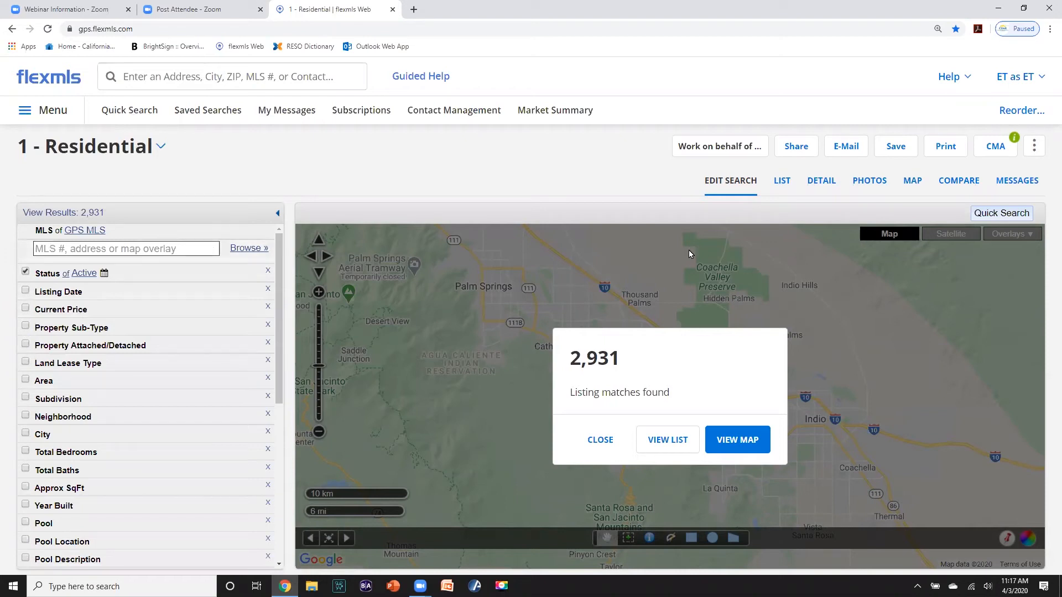
# - Reopen the IW CONDOS saved search and show its criteria with the 36-result map
pyautogui.click(46, 113)
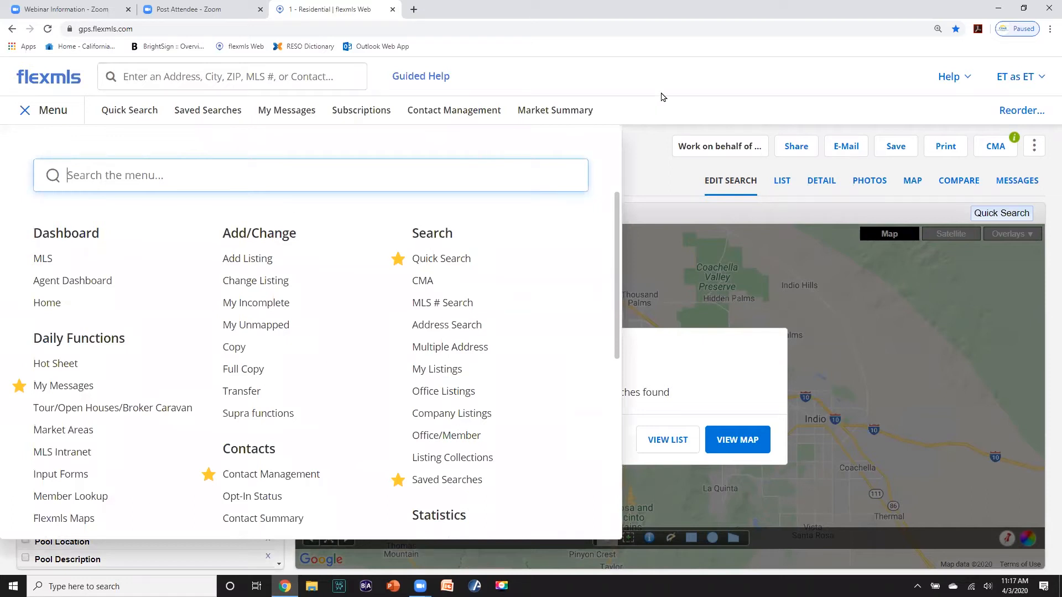
pyautogui.click(55, 83)
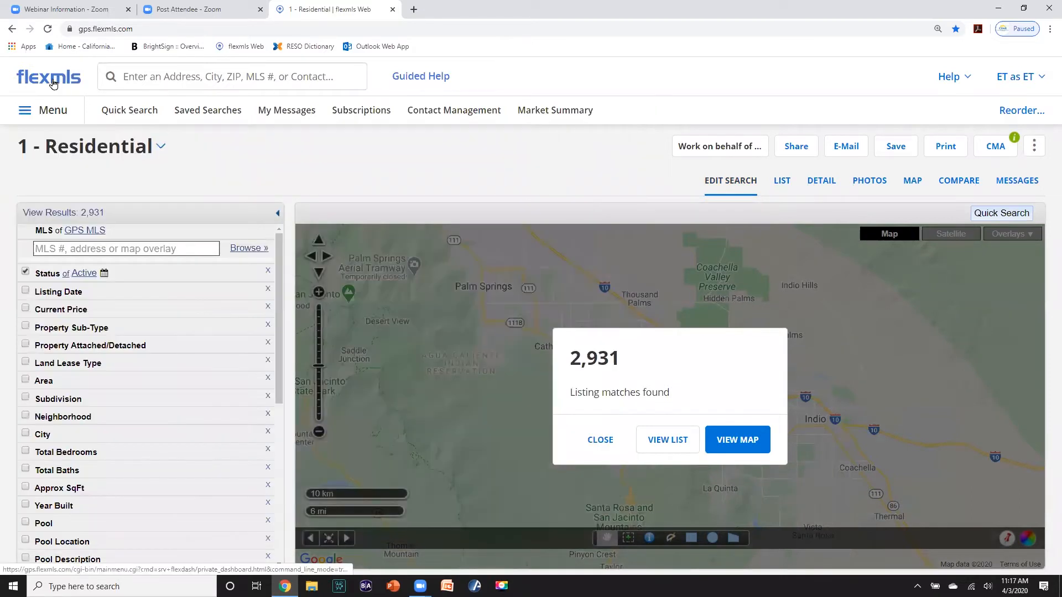
pyautogui.click(57, 81)
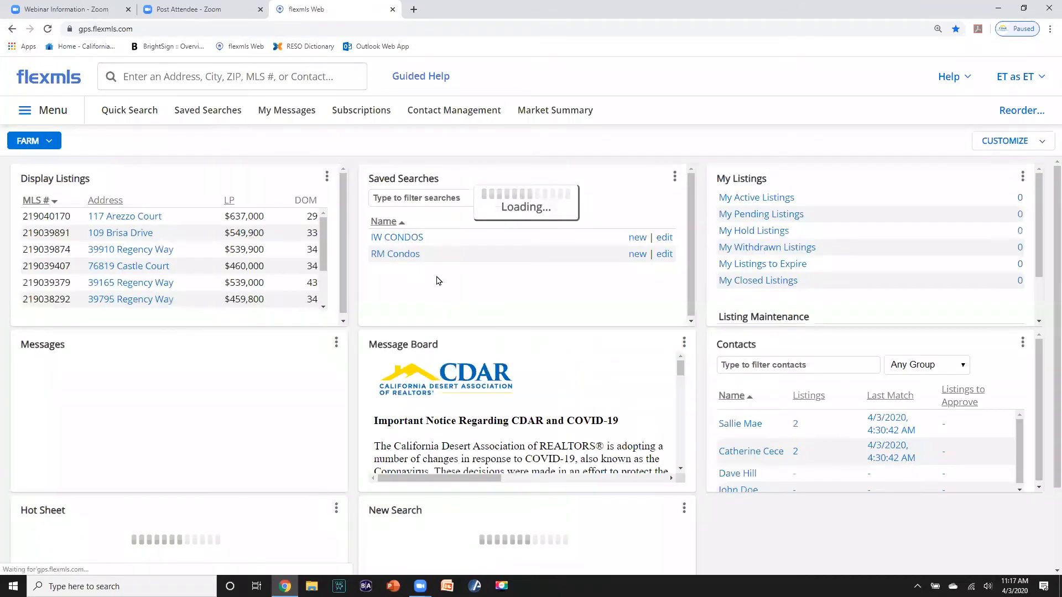
pyautogui.click(391, 239)
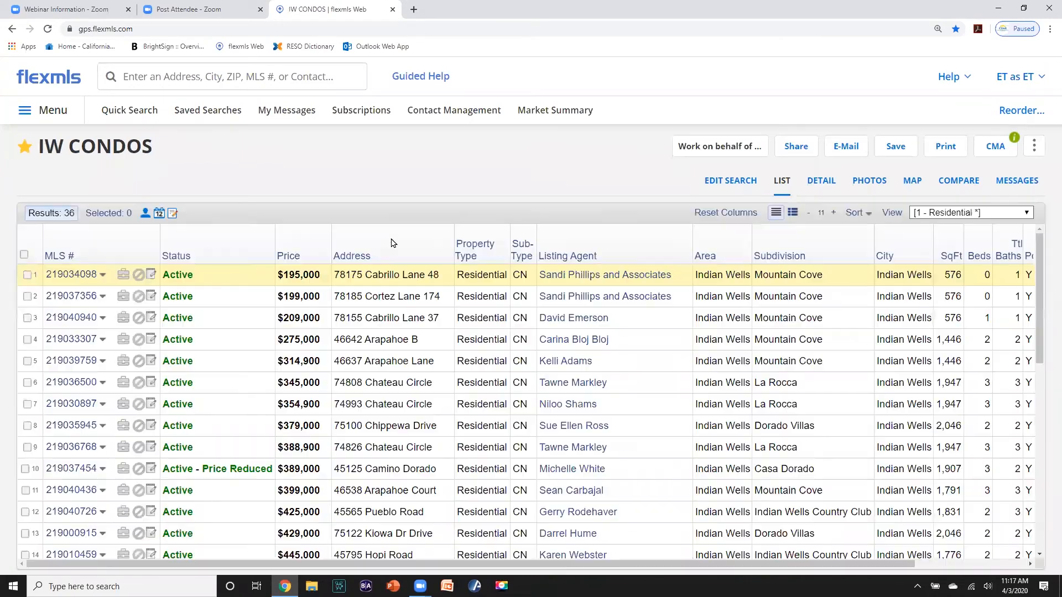
pyautogui.click(717, 182)
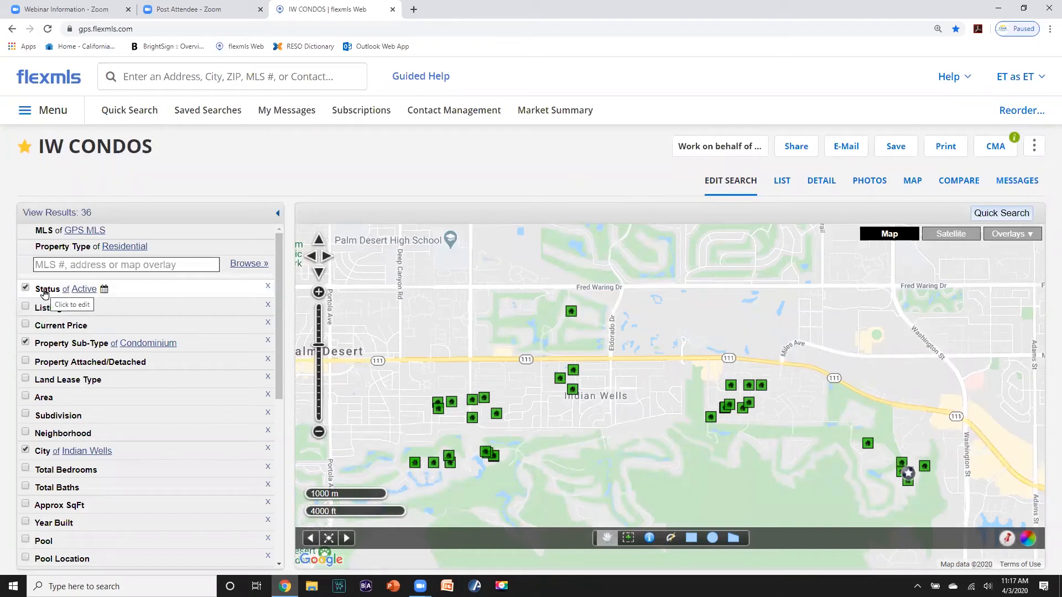
# - Add Active Under Contract, Pending and Closed to the Active status filter
pyautogui.click(44, 292)
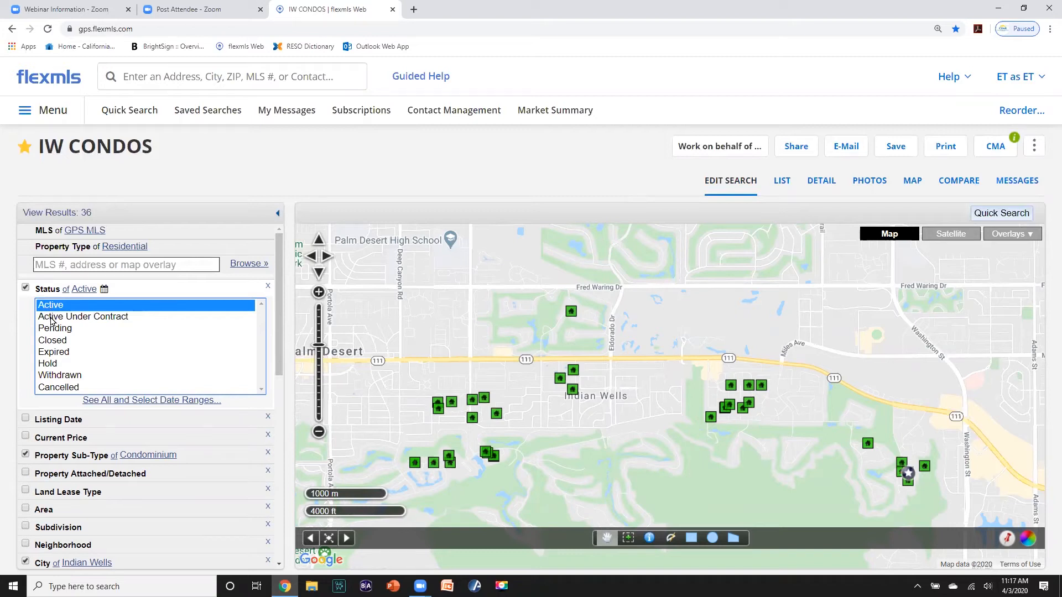
pyautogui.keyDown('ctrl'); pyautogui.click(51, 319); pyautogui.keyUp('ctrl')
pyautogui.keyDown('ctrl'); pyautogui.click(50, 328); pyautogui.keyUp('ctrl')
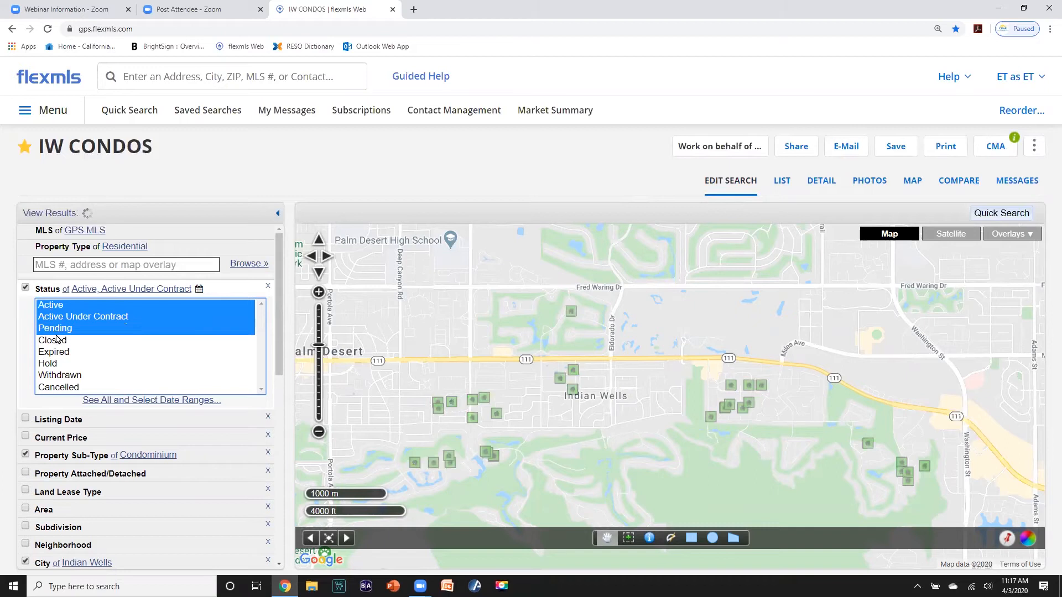
pyautogui.keyDown('ctrl'); pyautogui.click(58, 342); pyautogui.keyUp('ctrl')
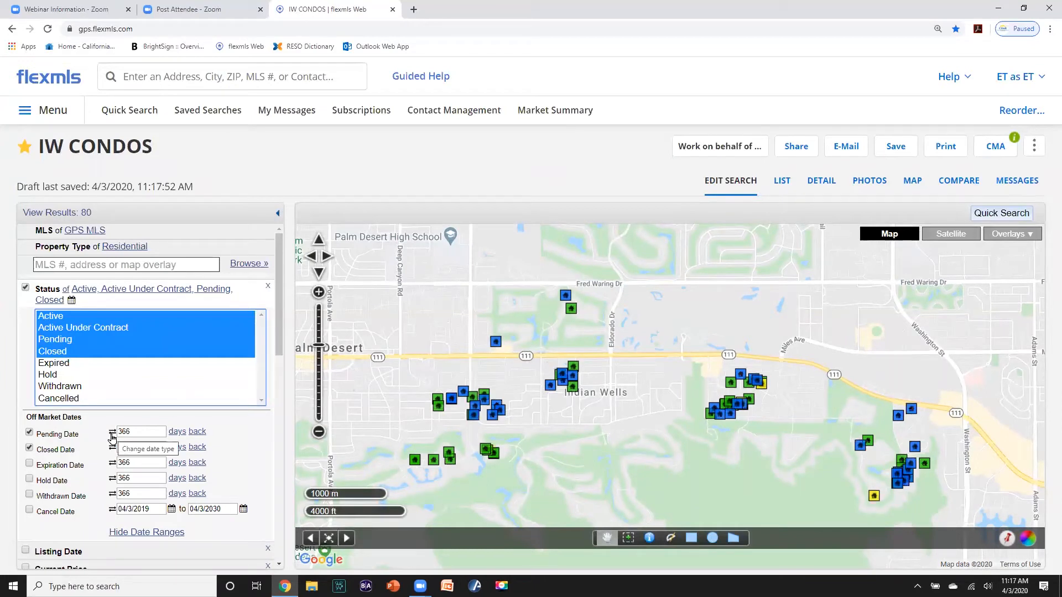
# - Set Pending Date and Closed Date to 90 days back, giving 65 results
pyautogui.click(112, 436)
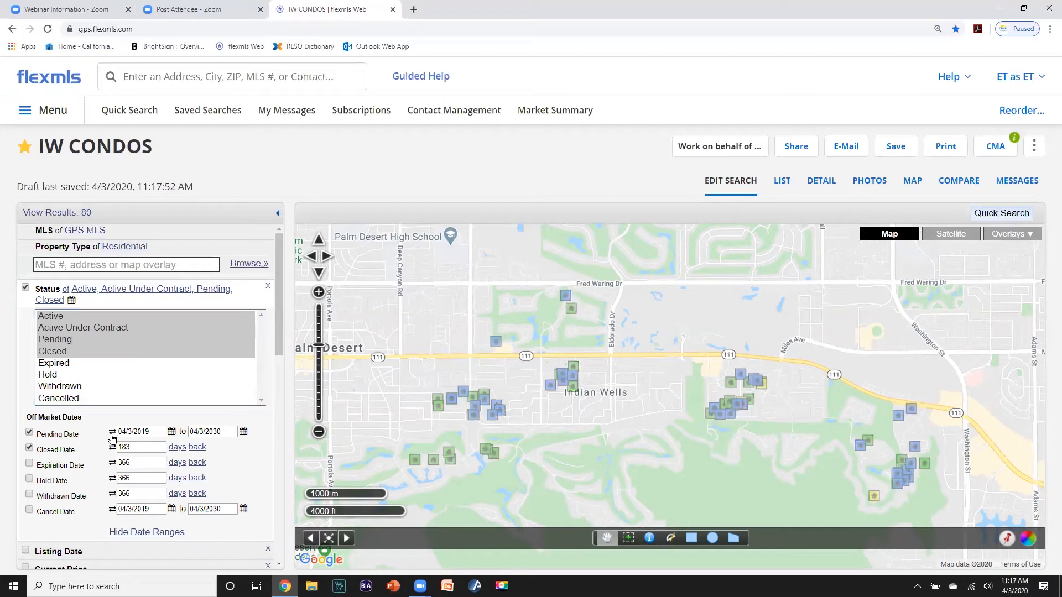
pyautogui.click(112, 433)
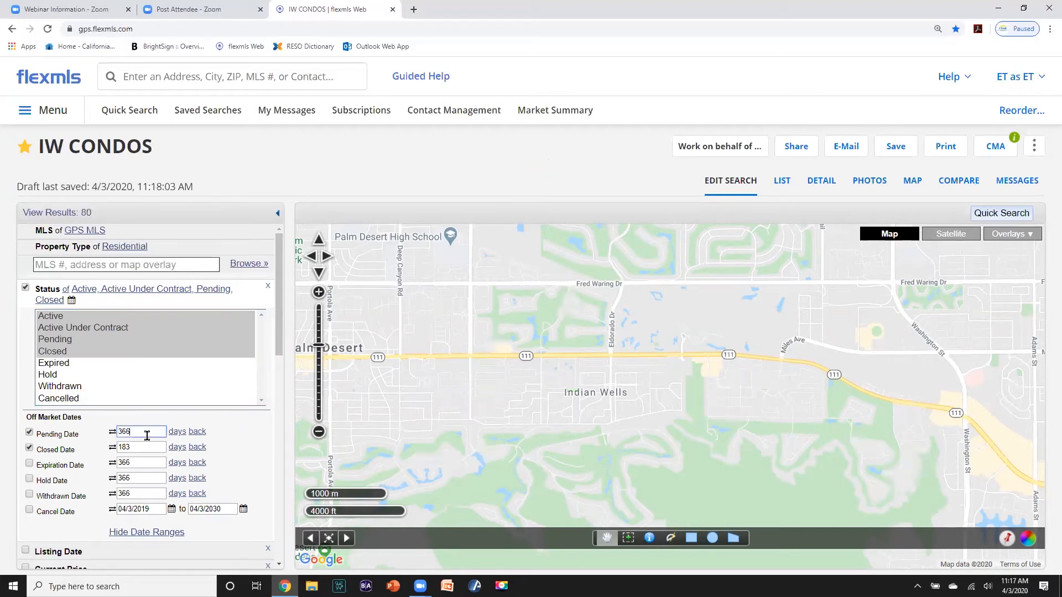
pyautogui.moveTo(142, 431); pyautogui.dragTo(114, 435)
pyautogui.write('90')
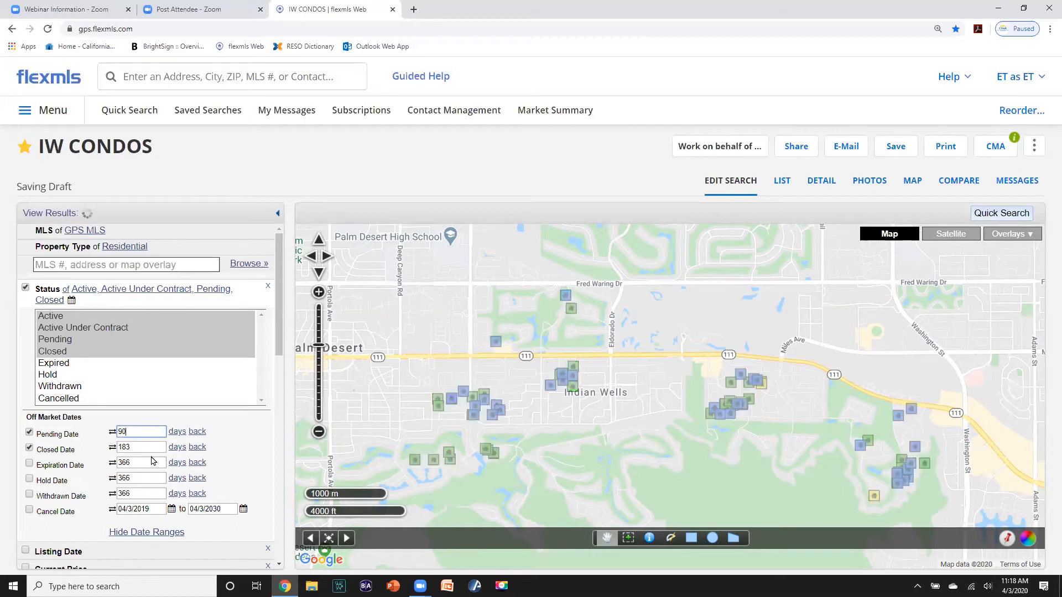
pyautogui.click(135, 447)
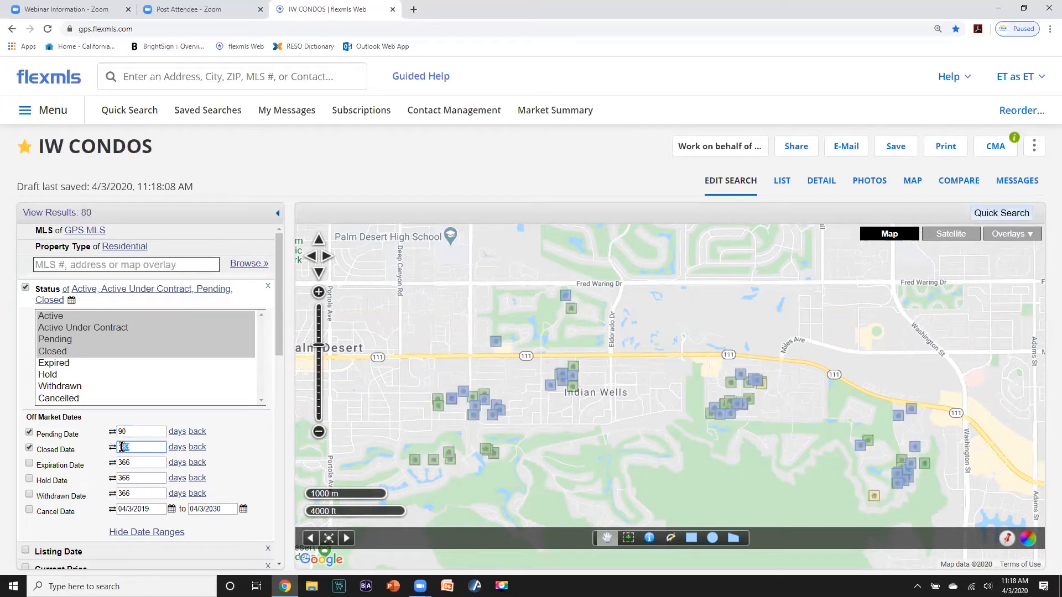
pyautogui.write('190')
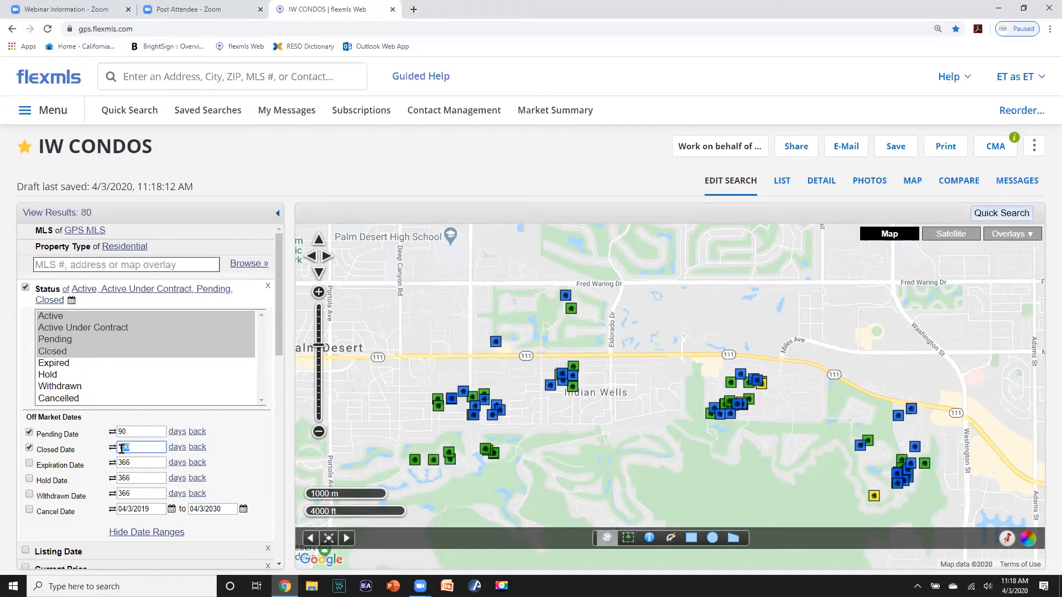
pyautogui.write('9')
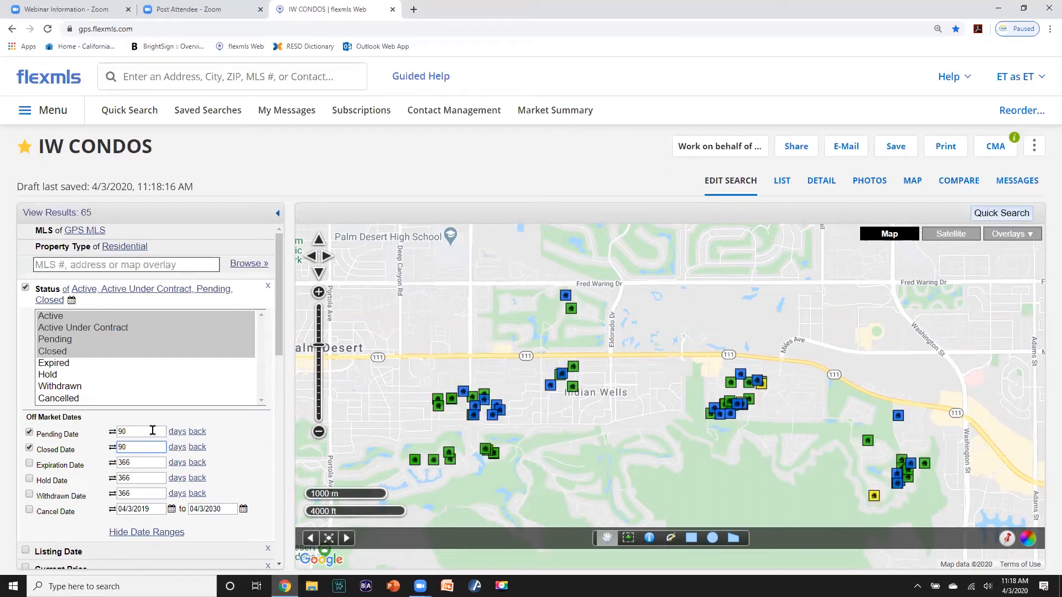
pyautogui.scroll(-5, 153, 432)
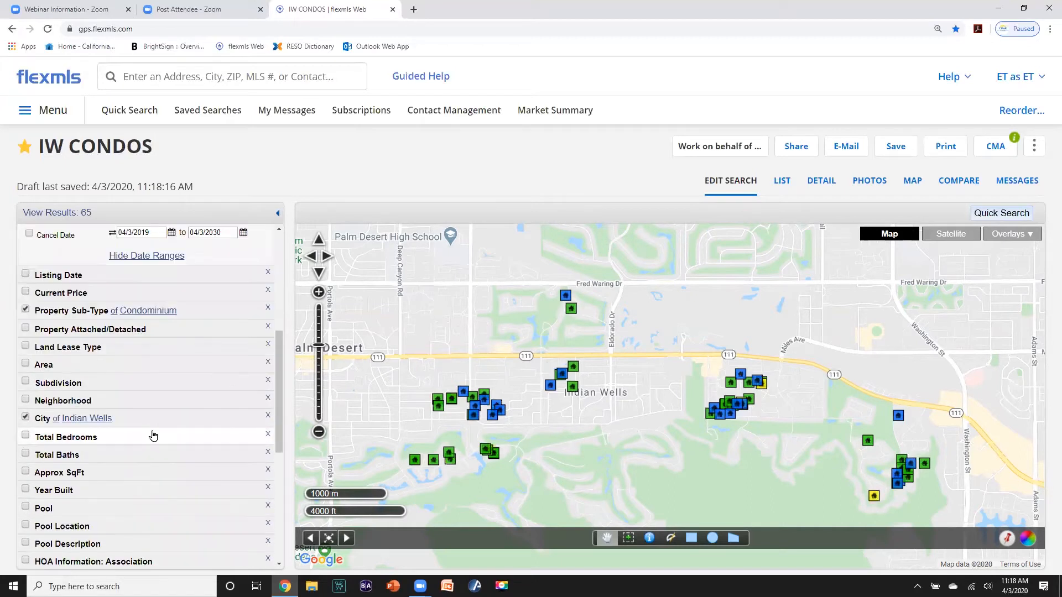
pyautogui.scroll(5, 152, 435)
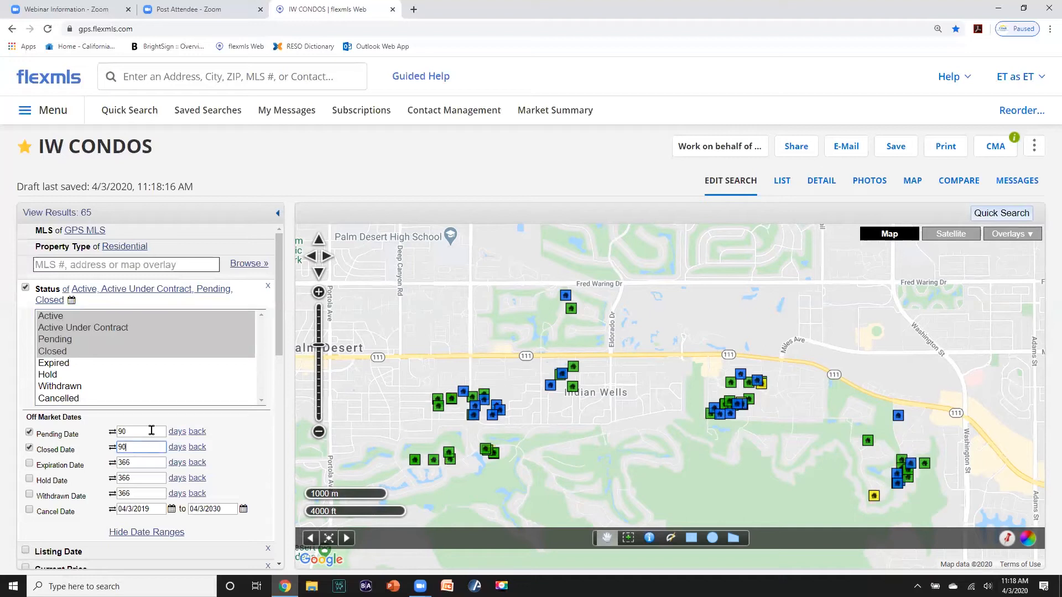
# - Save the criteria with Save Type New under the name 'IW CONDOS COMPS'
pyautogui.click(895, 149)
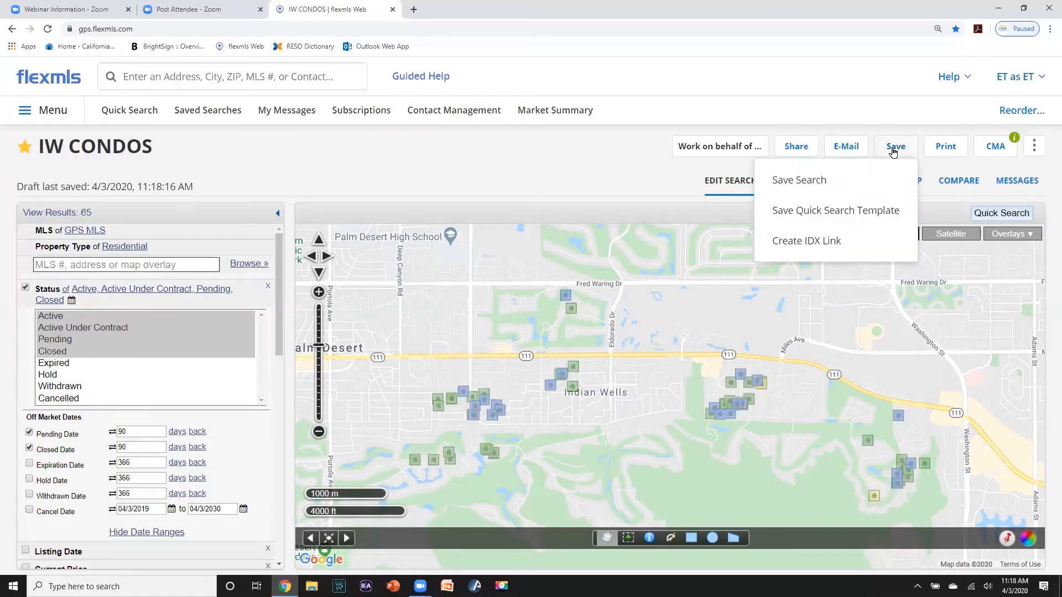
pyautogui.click(812, 178)
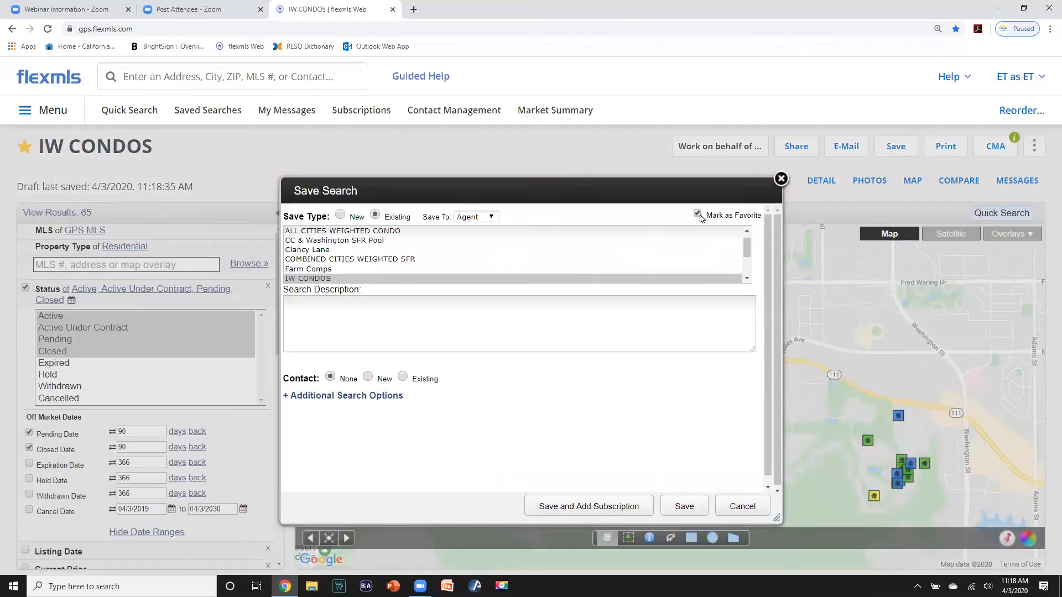
pyautogui.click(340, 216)
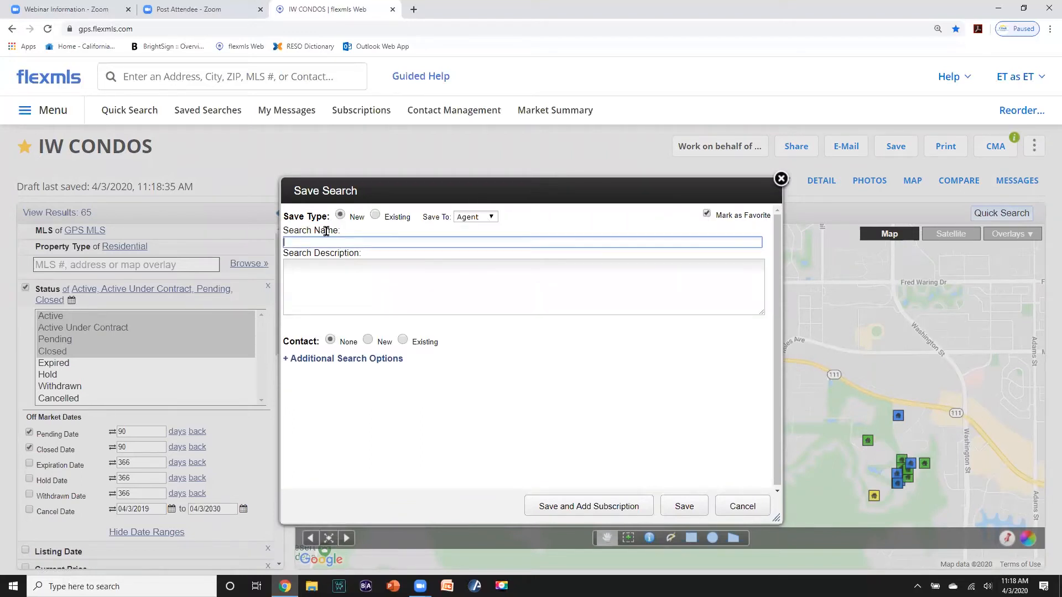
pyautogui.write('IW')
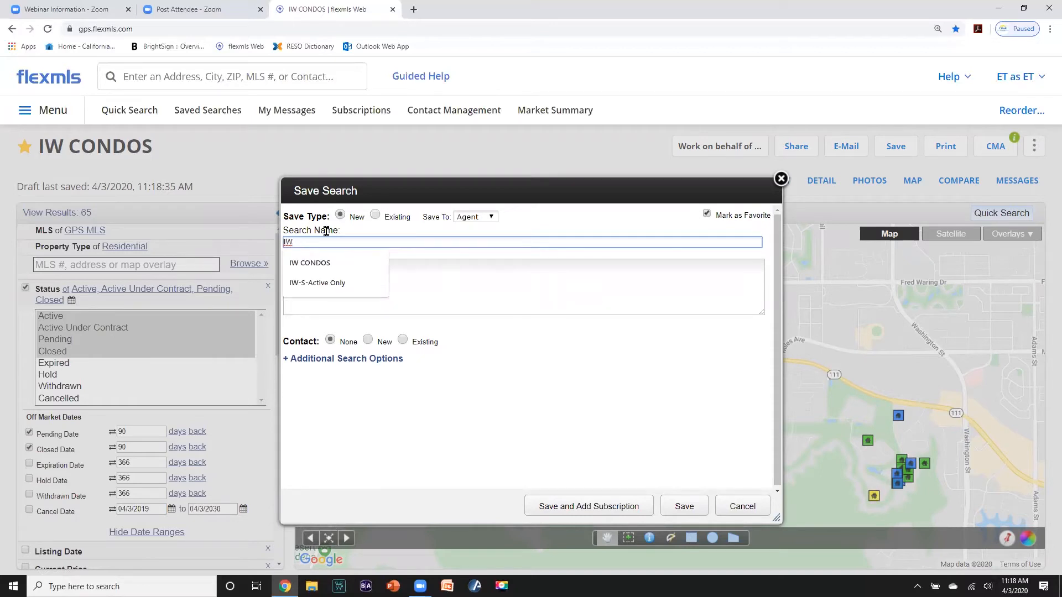
pyautogui.click(319, 261)
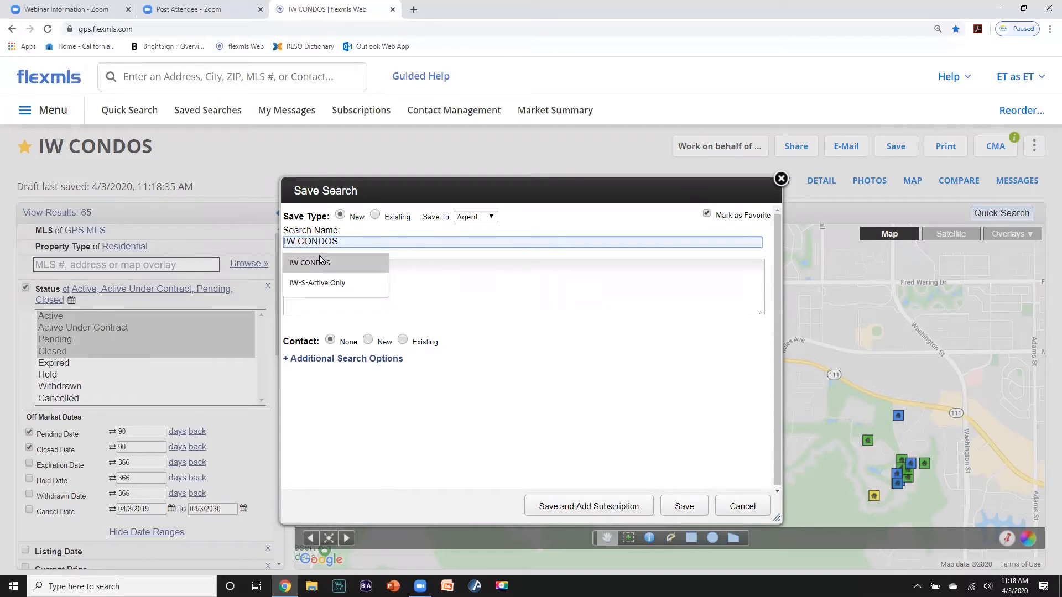
pyautogui.click(321, 261)
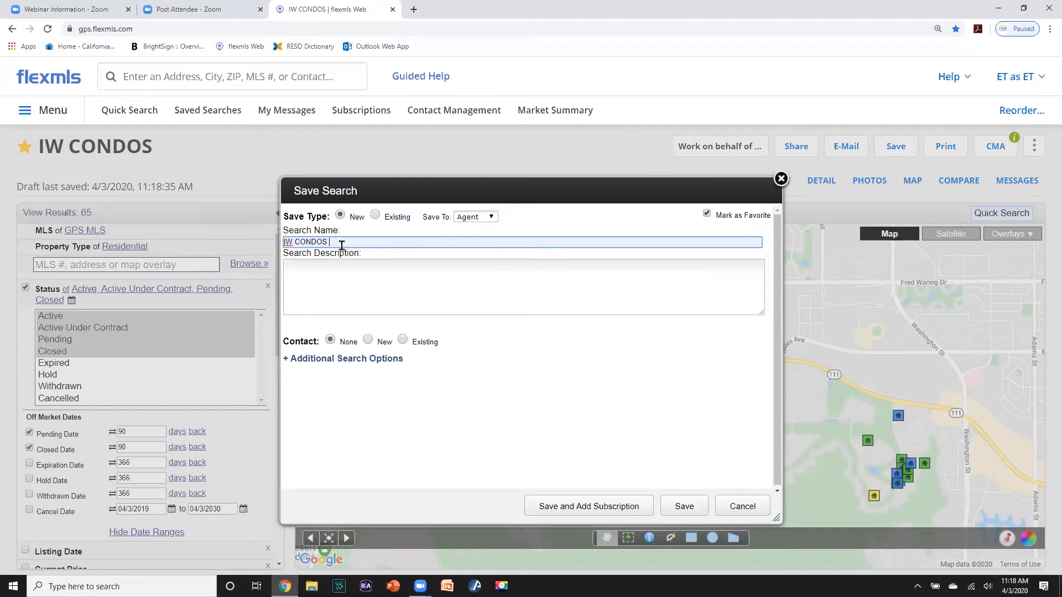
pyautogui.write('COMPS')
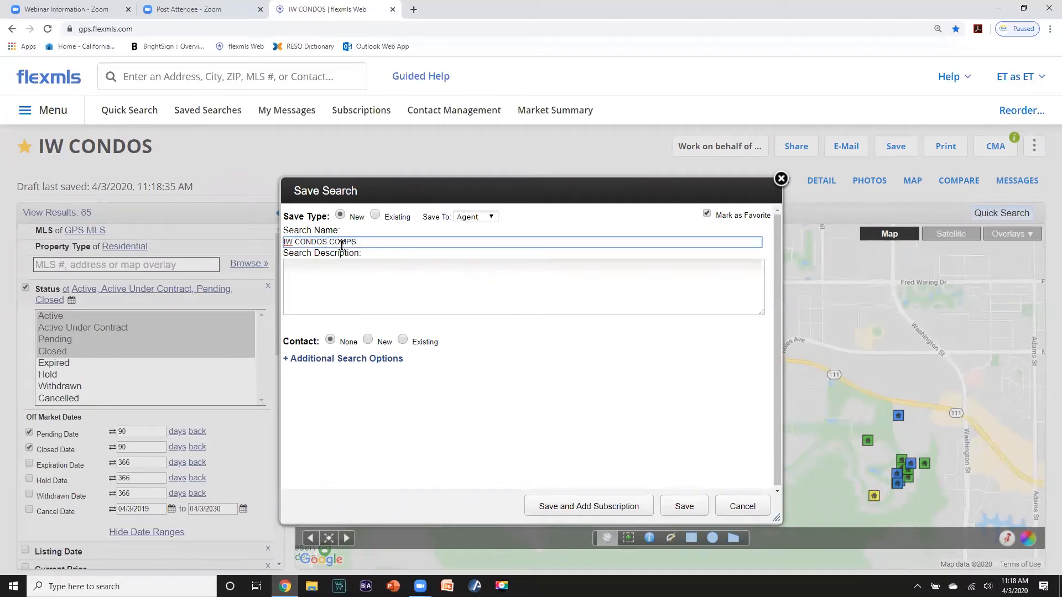
pyautogui.click(675, 511)
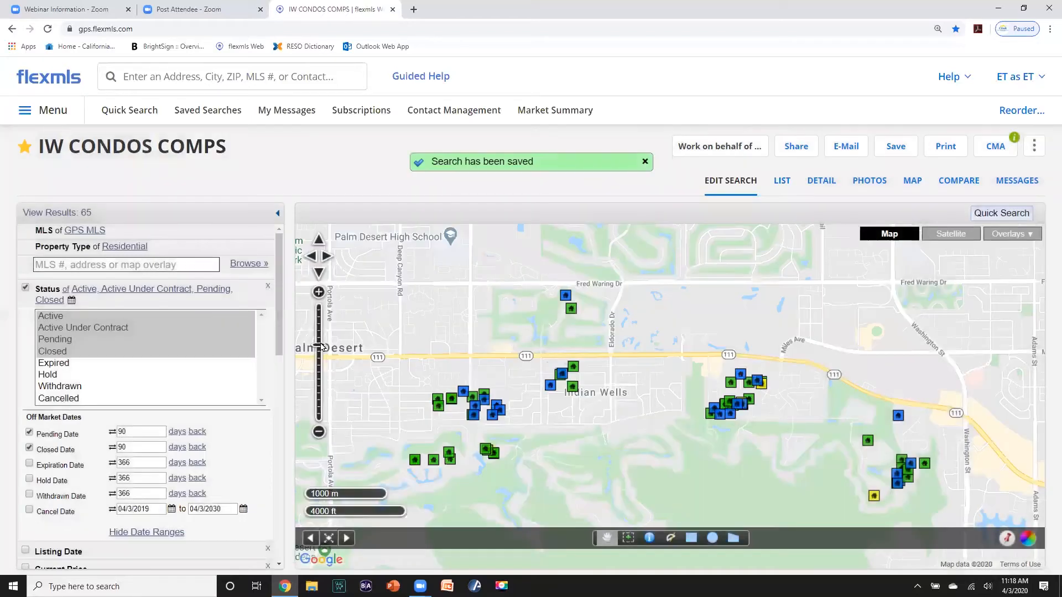
pyautogui.click(54, 83)
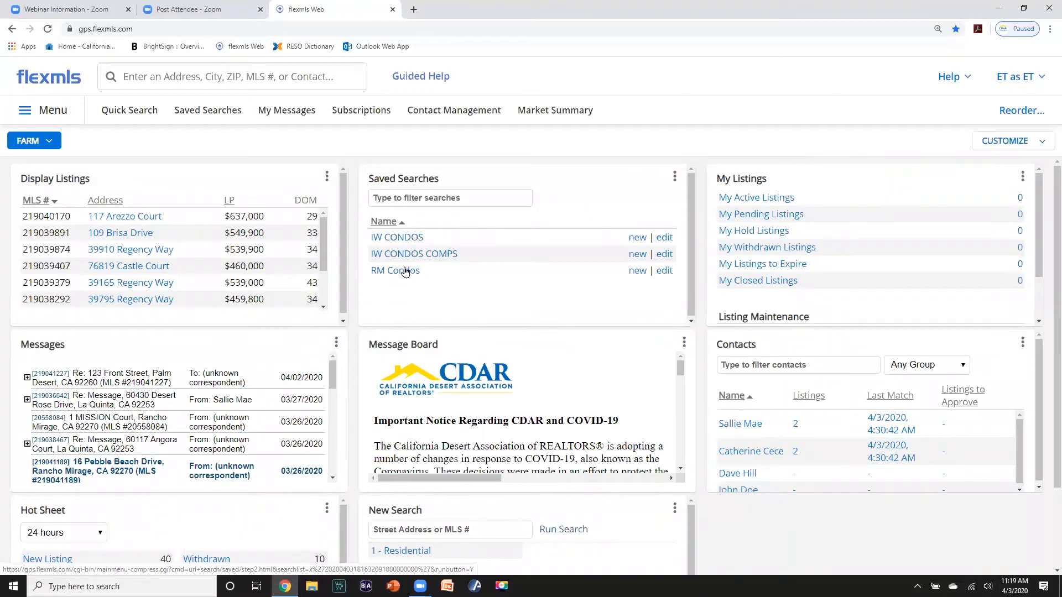
pyautogui.click(437, 255)
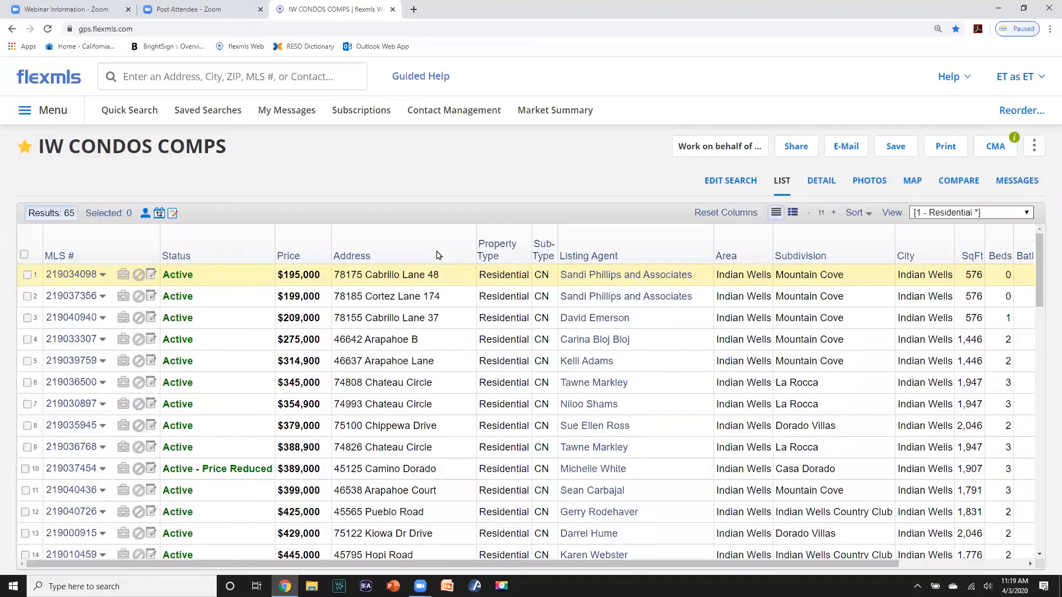
pyautogui.click(729, 181)
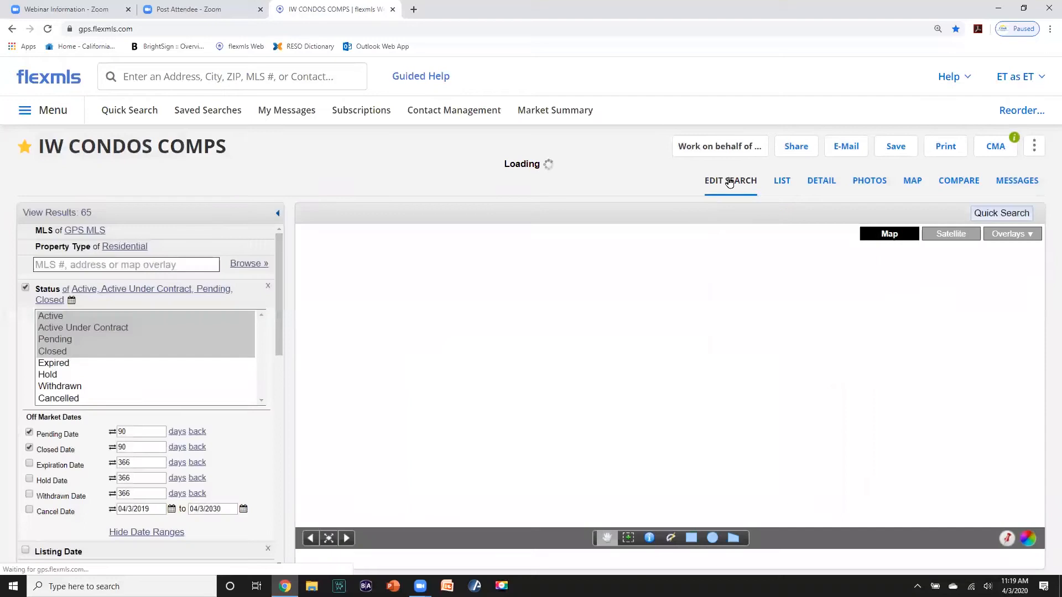
pyautogui.scroll(-3, 149, 393)
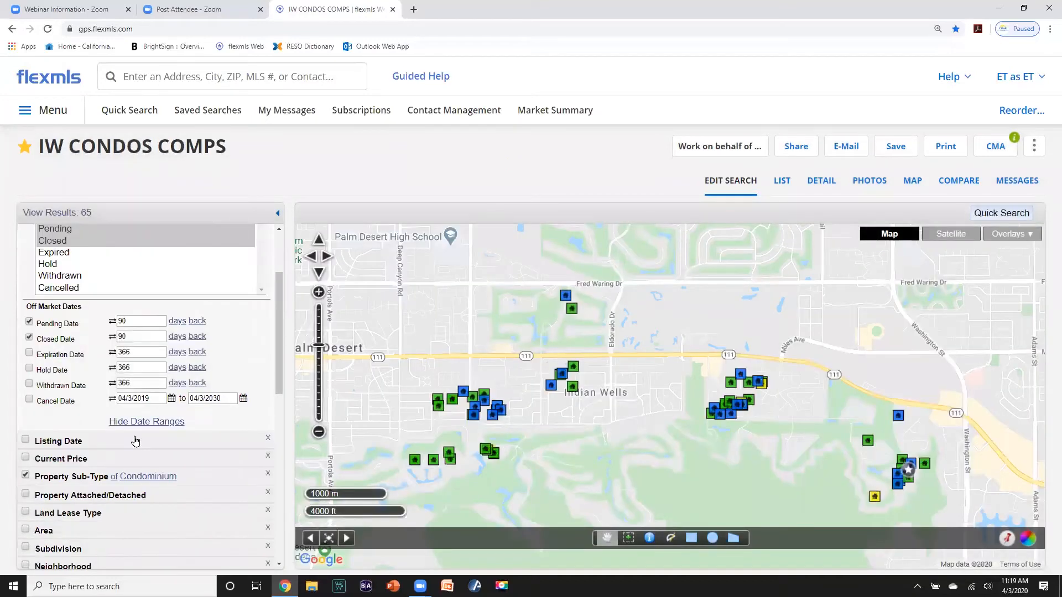
pyautogui.scroll(3, 132, 409)
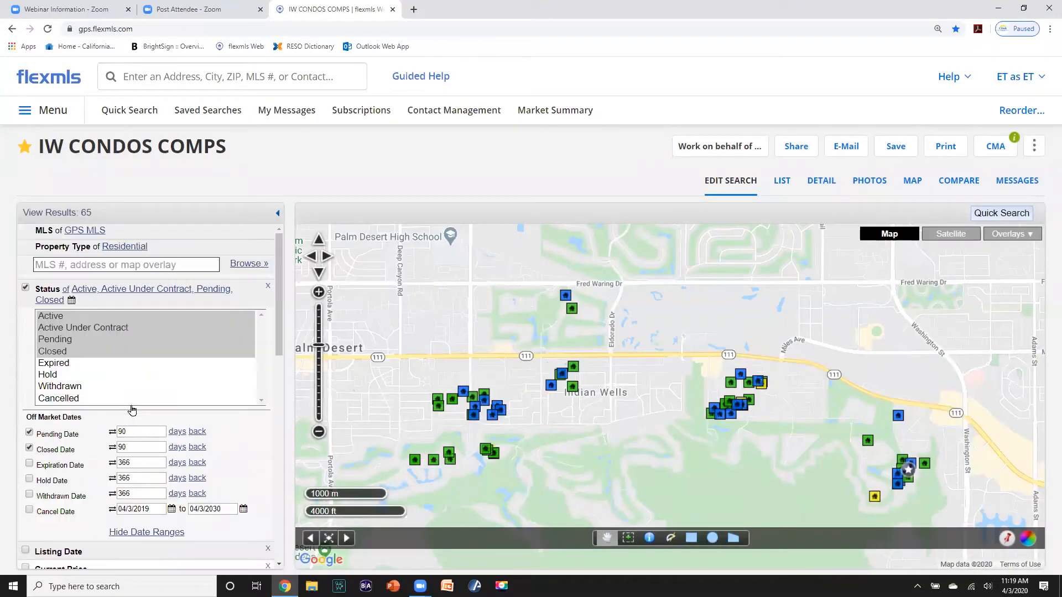
# - Generate and review a One-Line CMA of the IW CONDOS COMPS results, then return to the search tab
pyautogui.click(995, 147)
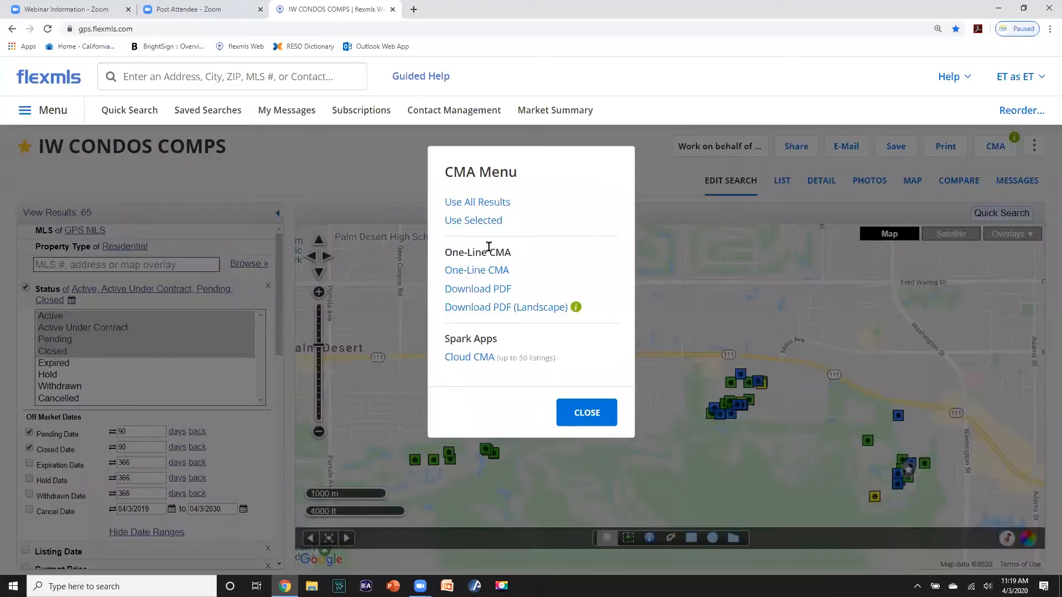
pyautogui.click(491, 270)
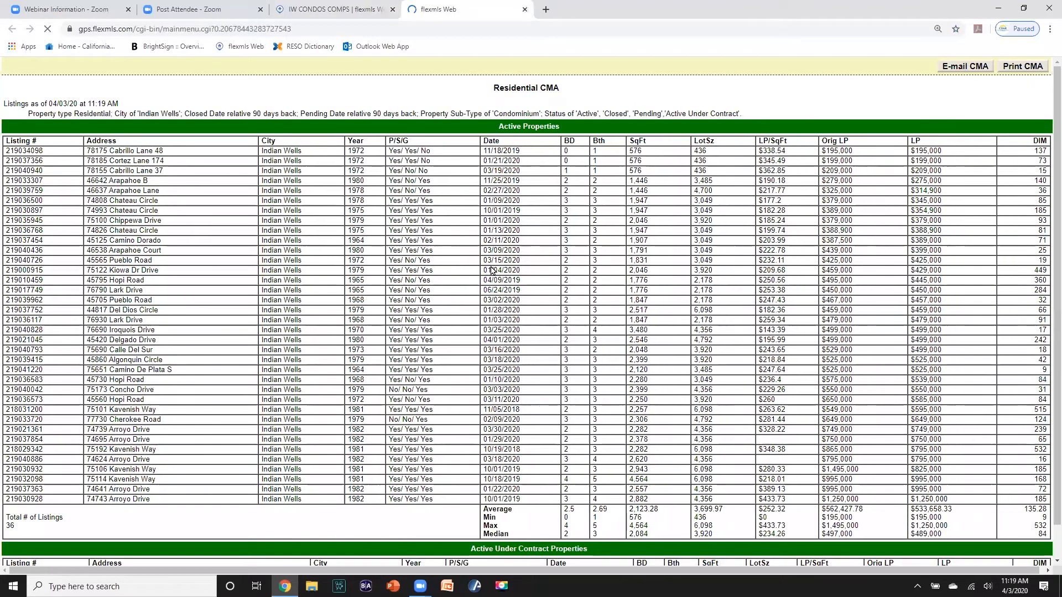
pyautogui.scroll(-3, 492, 270)
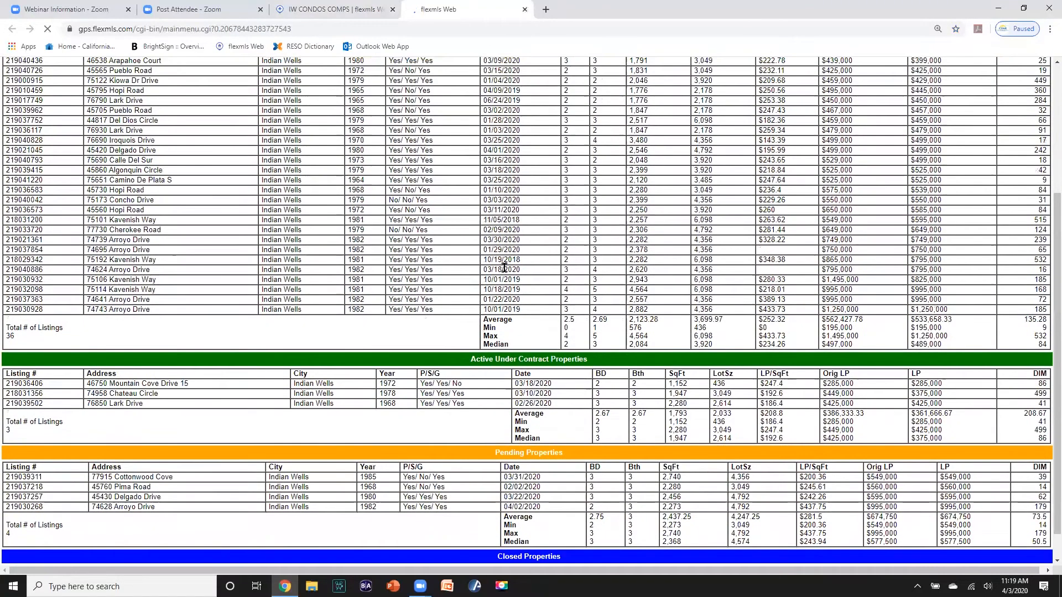
pyautogui.scroll(-1, 504, 268)
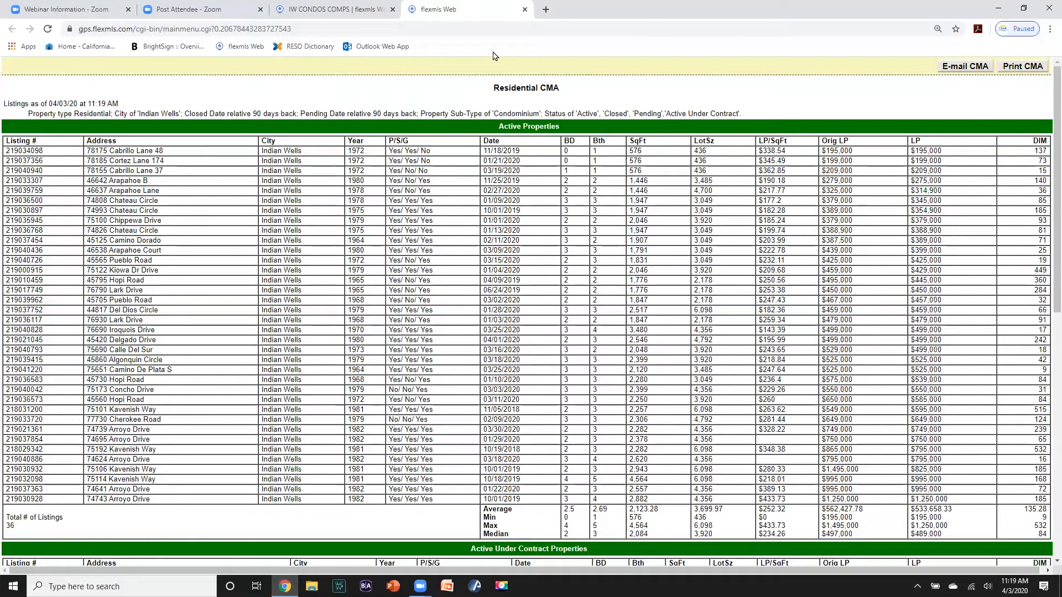
pyautogui.click(349, 21)
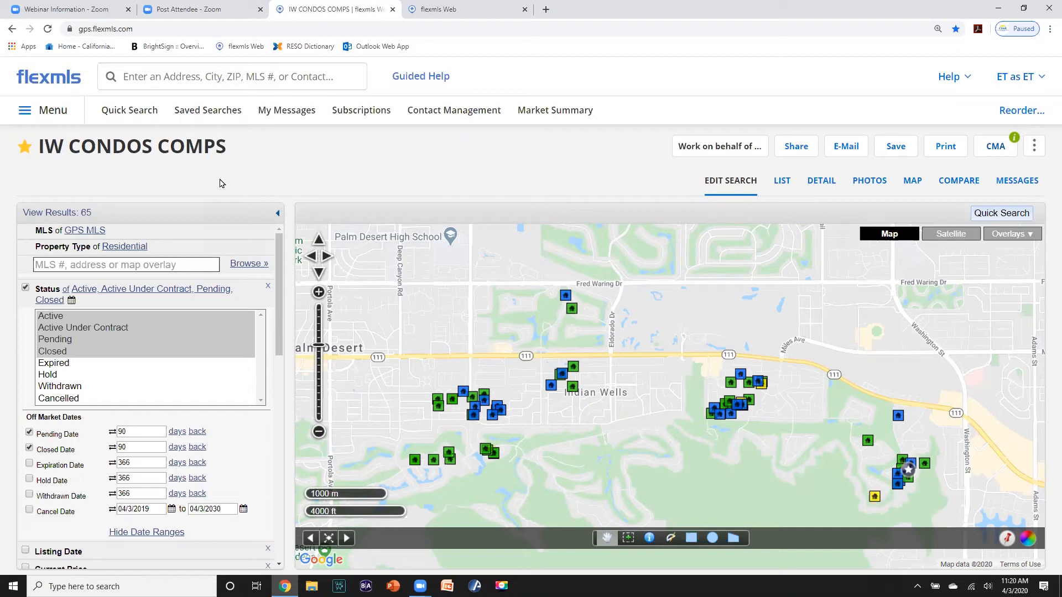
# - Open the IW CONDOS saved search results from the dashboard and go to Compare
pyautogui.click(43, 80)
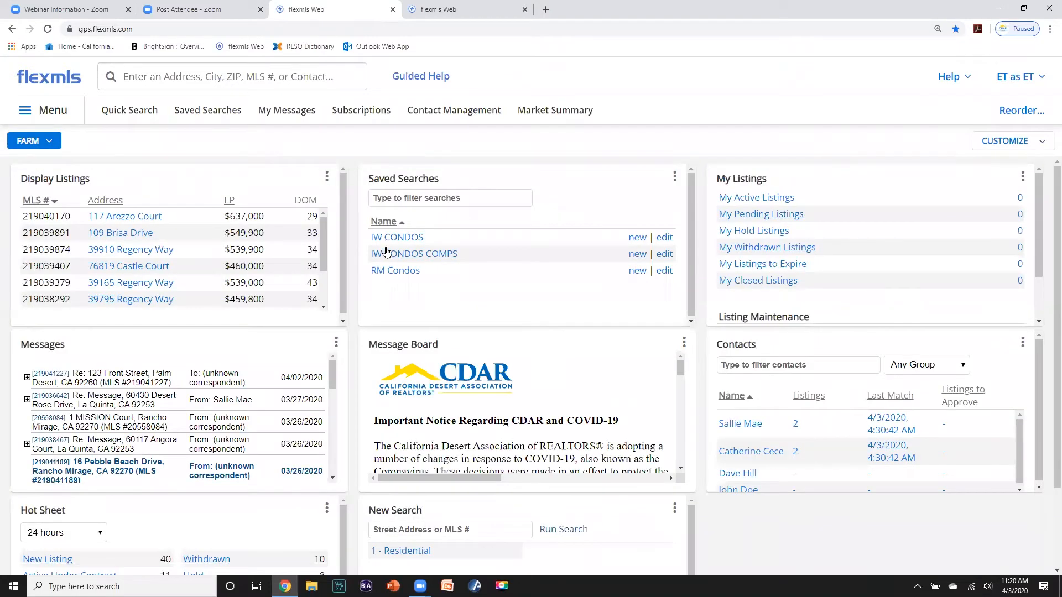
pyautogui.click(398, 237)
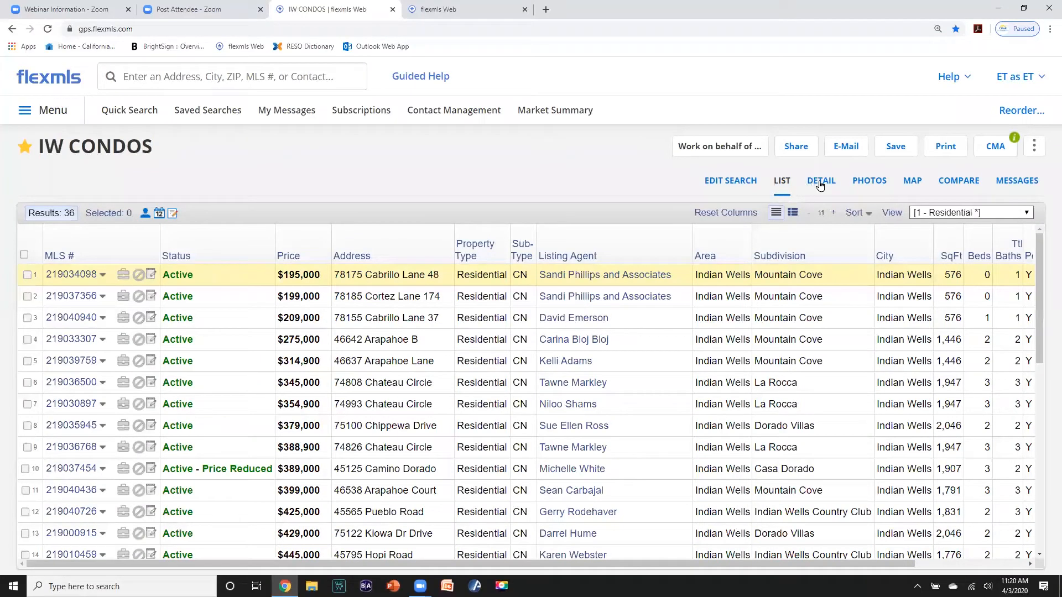
pyautogui.click(960, 181)
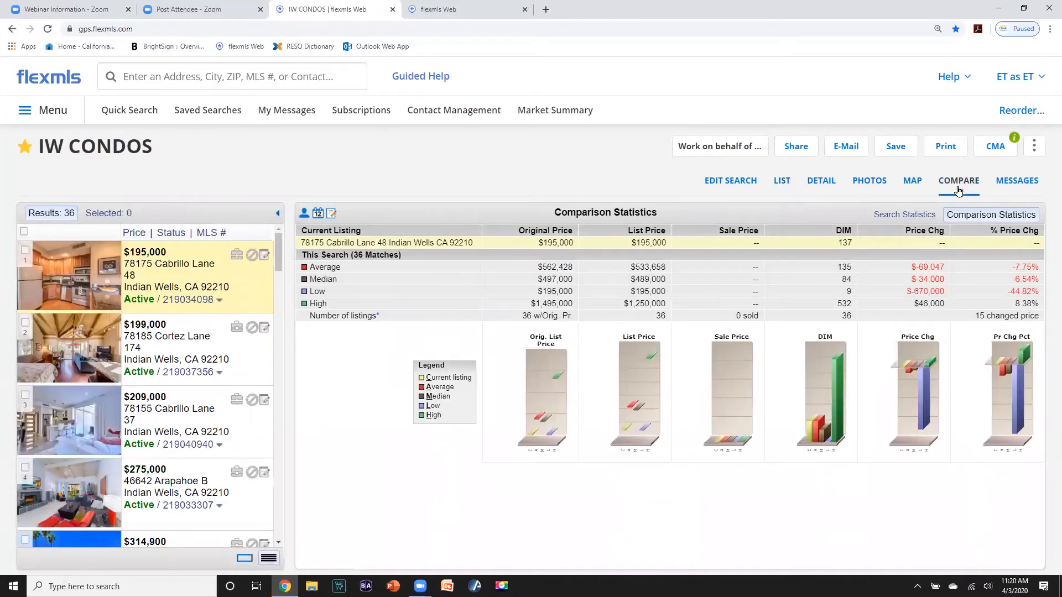
# - View the 36 listings' search statistics, including the $533,658 average list price
pyautogui.click(902, 216)
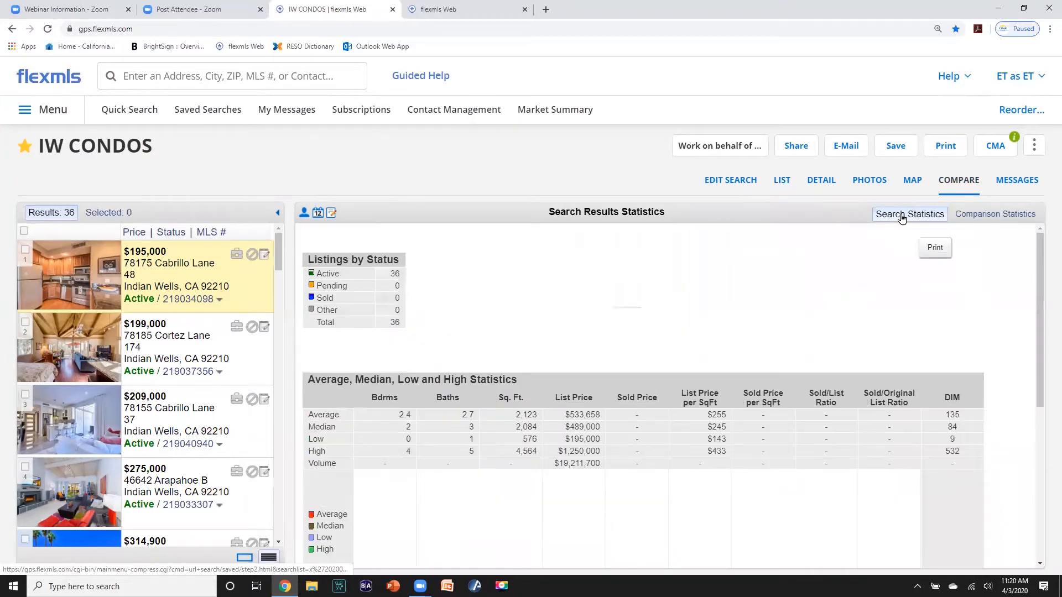
pyautogui.scroll(-2, 808, 293)
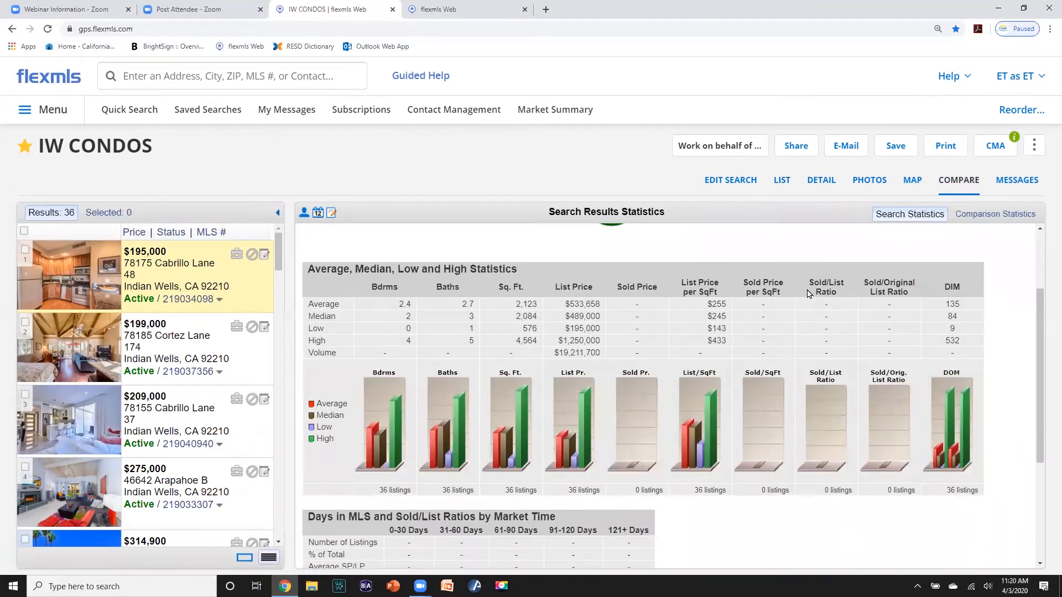
pyautogui.scroll(2, 807, 293)
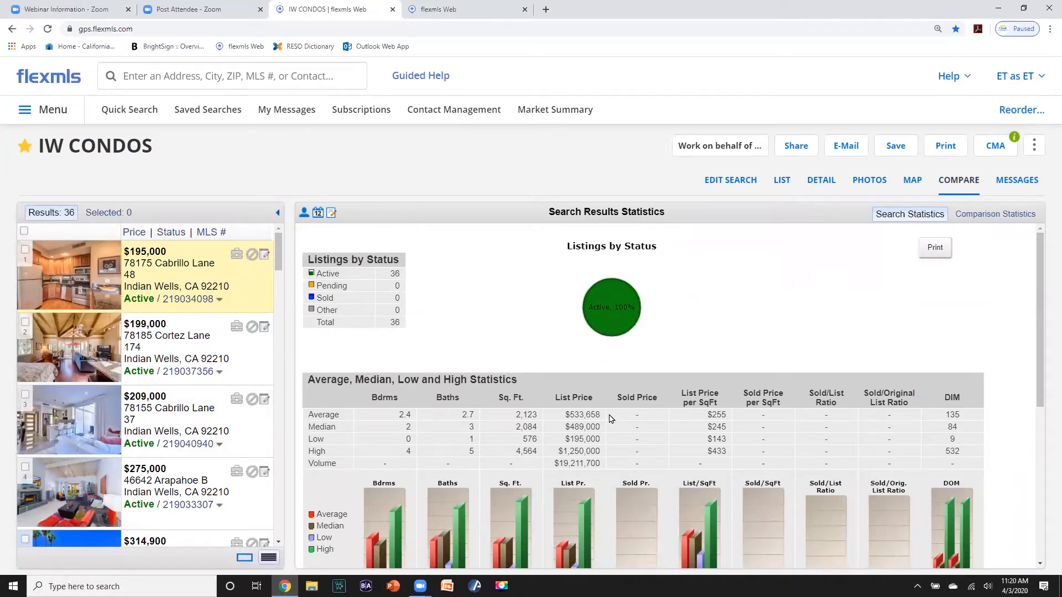
pyautogui.scroll(-5, 623, 419)
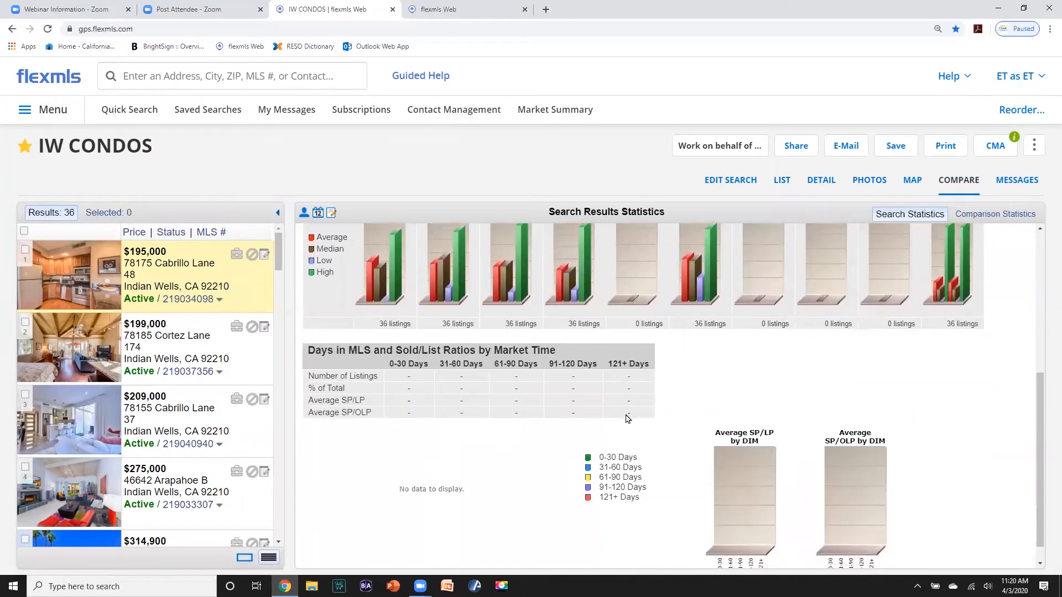
pyautogui.scroll(-1, 627, 419)
pyautogui.scroll(5, 627, 418)
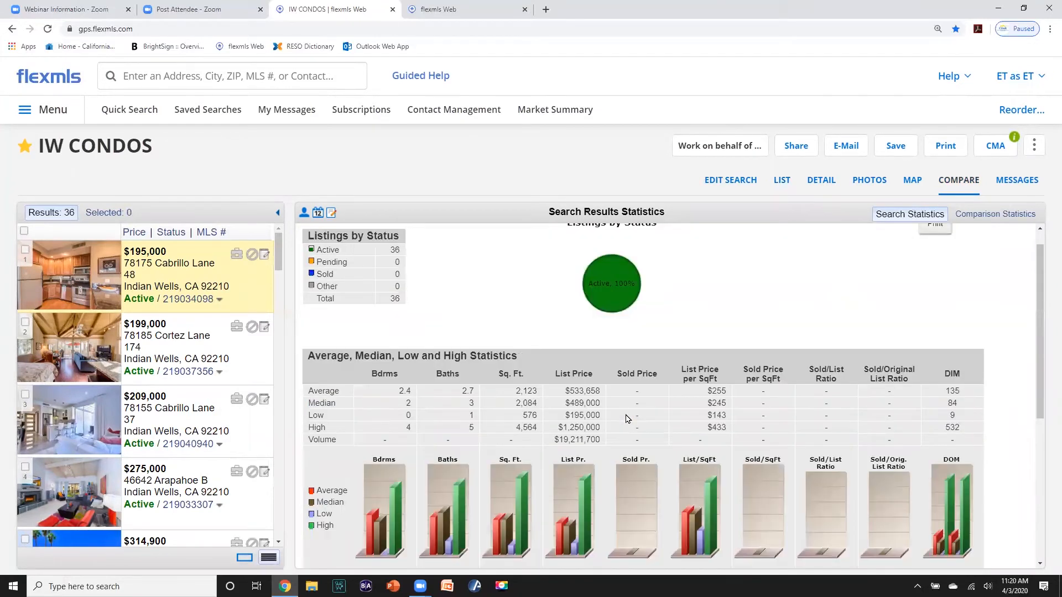
pyautogui.scroll(1, 628, 418)
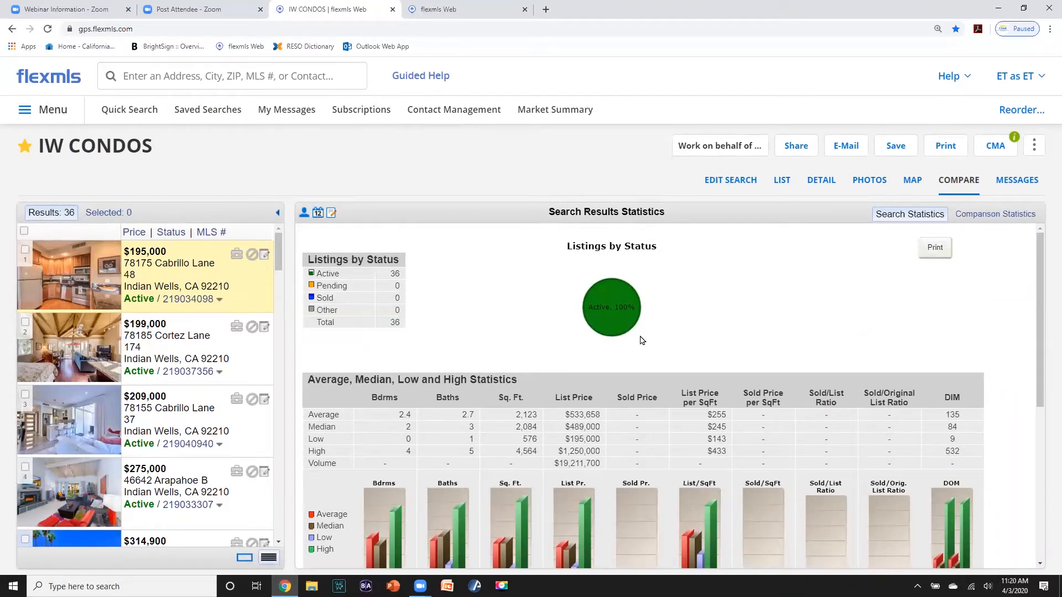
pyautogui.scroll(-2, 642, 340)
pyautogui.scroll(2, 638, 334)
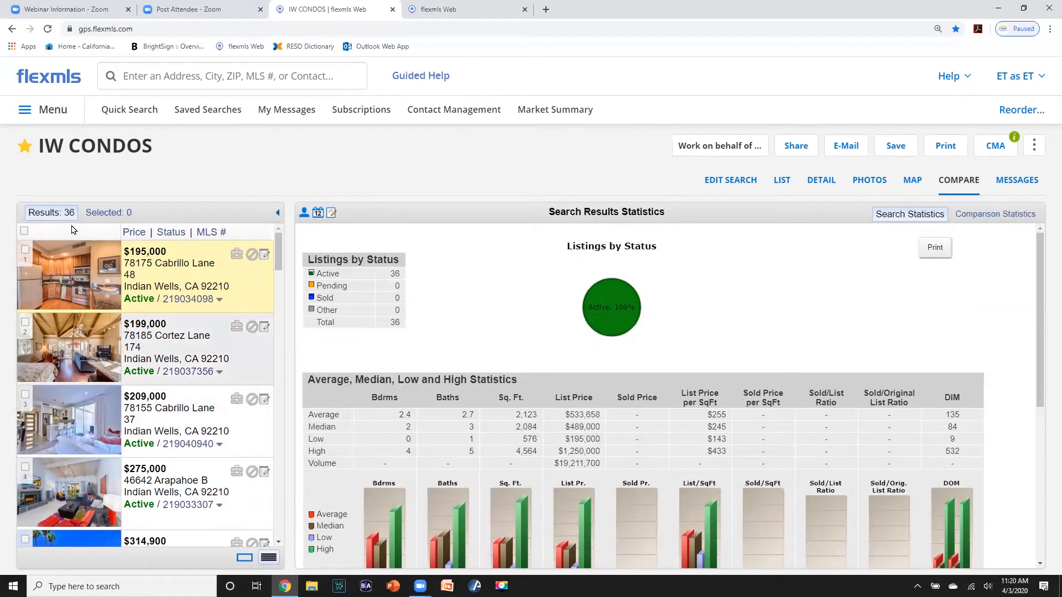
# - Preview a Private list printout of all 36 IW CONDOS results with primary photos only
pyautogui.click(943, 149)
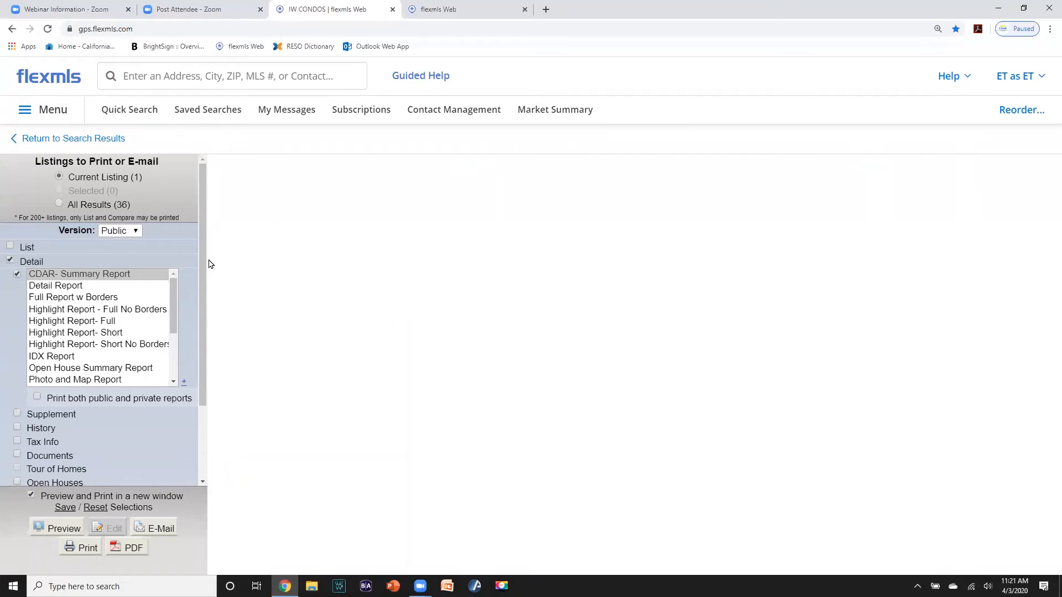
pyautogui.click(9, 262)
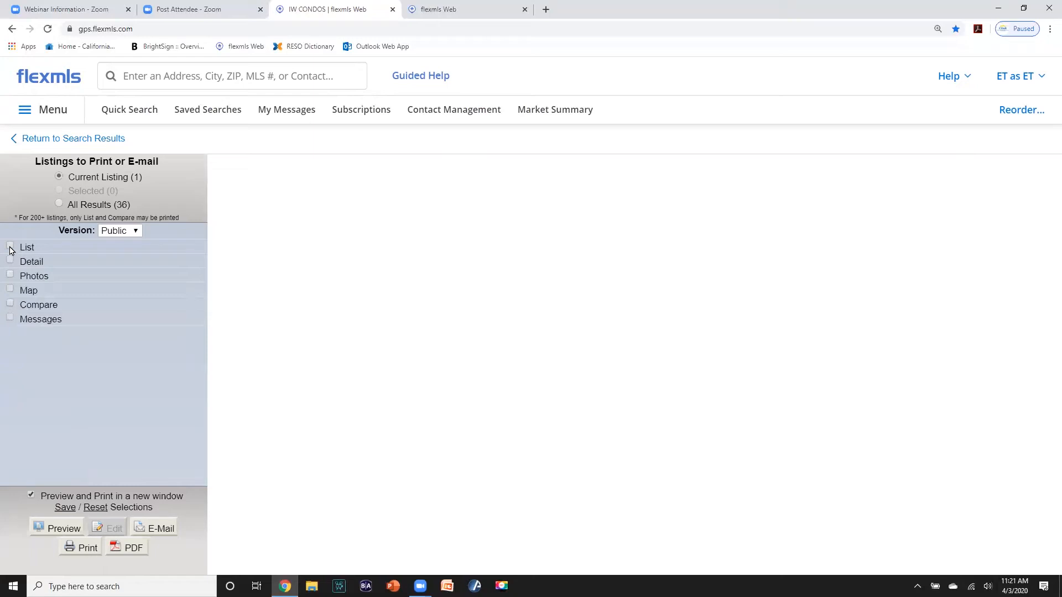
pyautogui.click(10, 246)
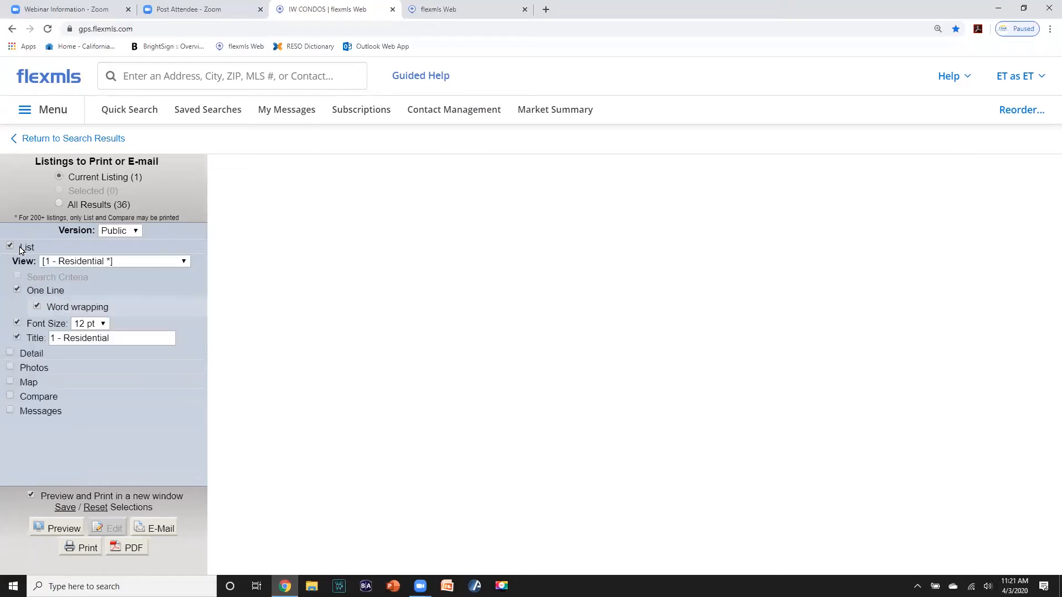
pyautogui.click(136, 232)
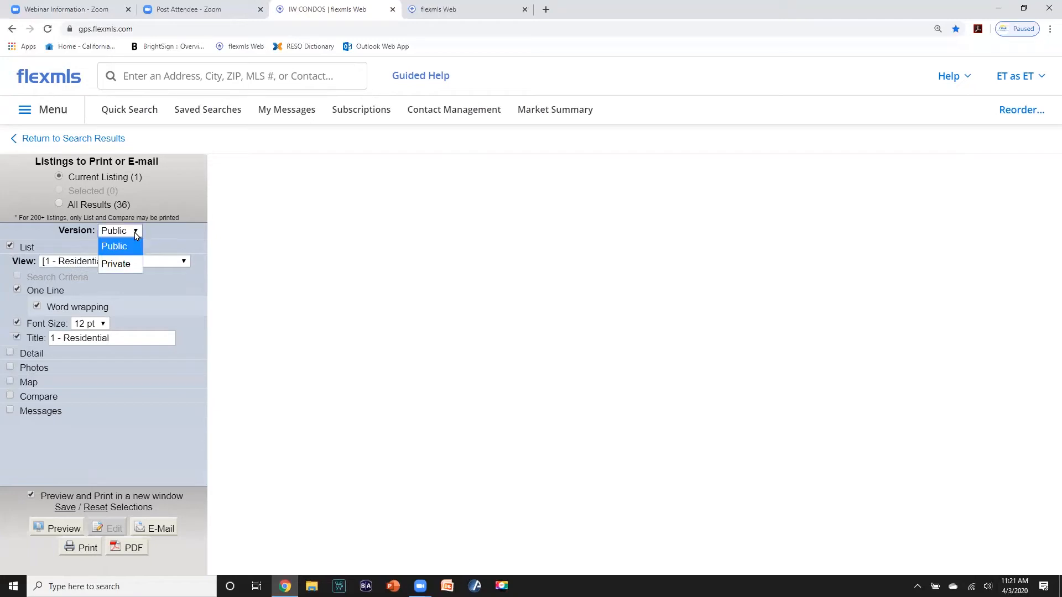
pyautogui.click(126, 265)
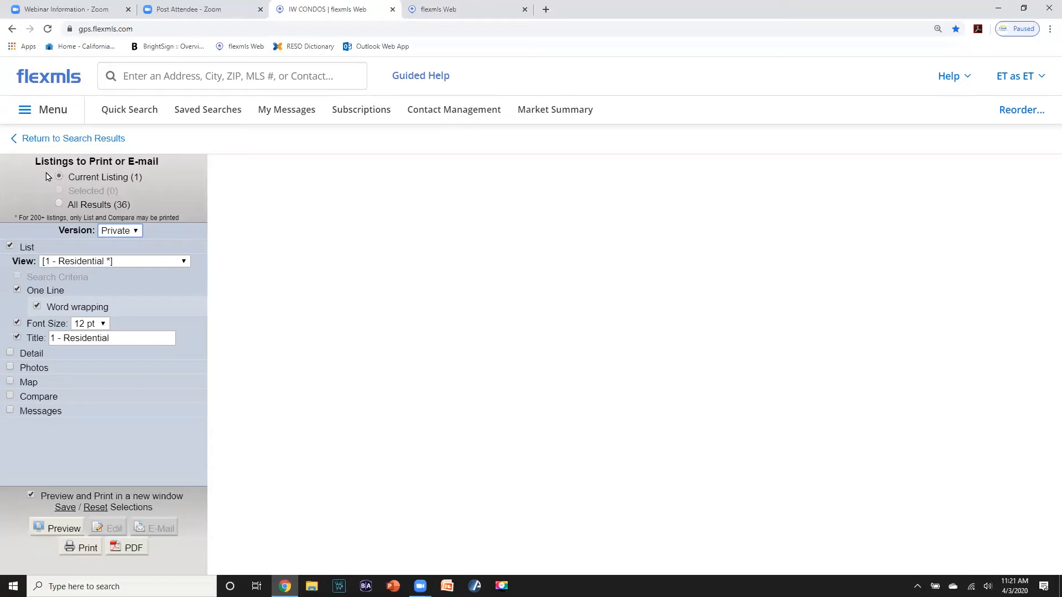
pyautogui.click(60, 204)
pyautogui.click(10, 368)
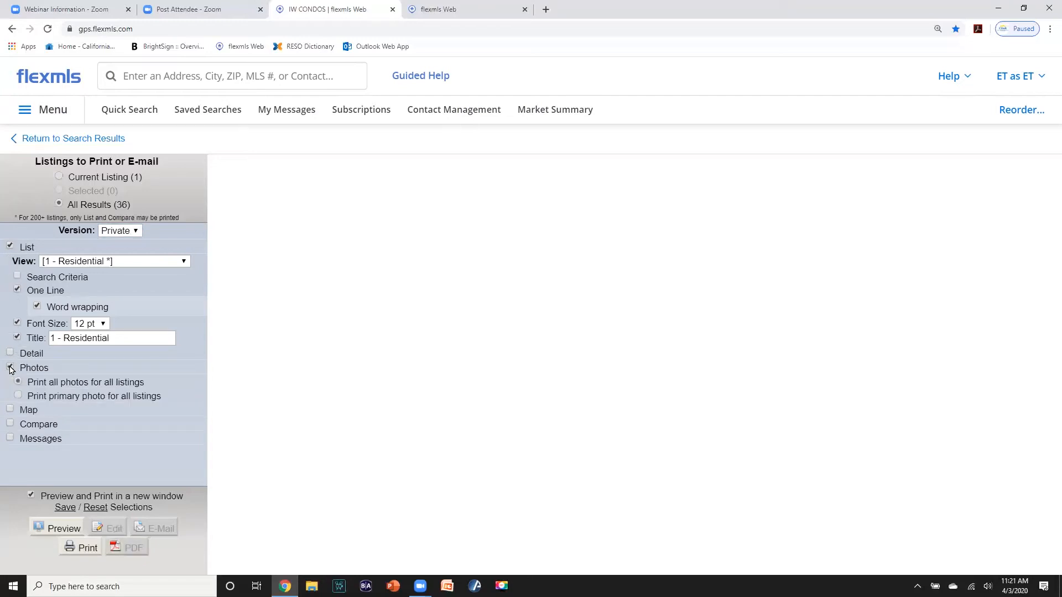
pyautogui.click(18, 396)
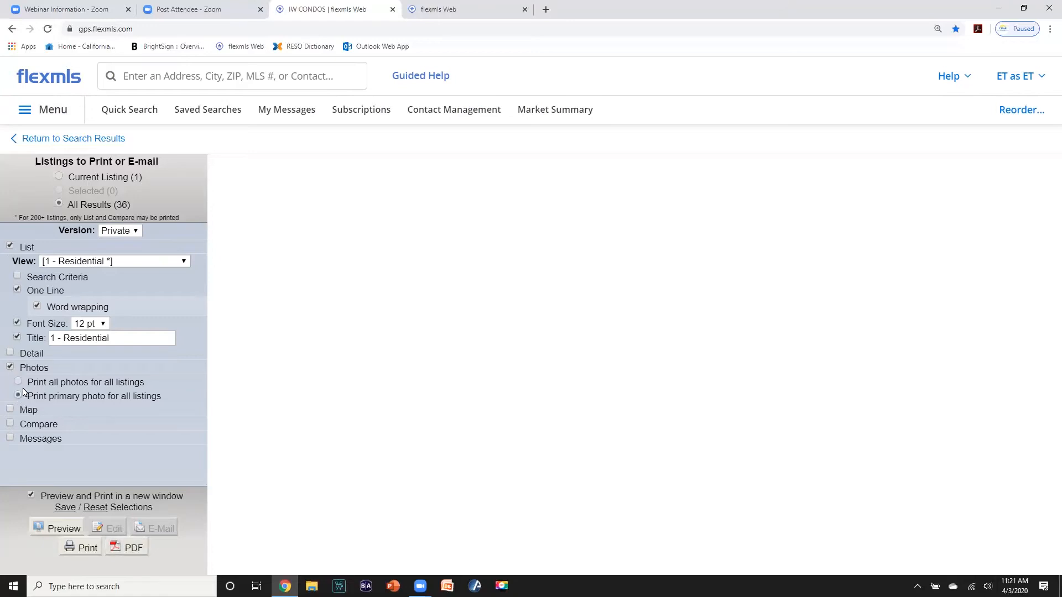
pyautogui.click(57, 531)
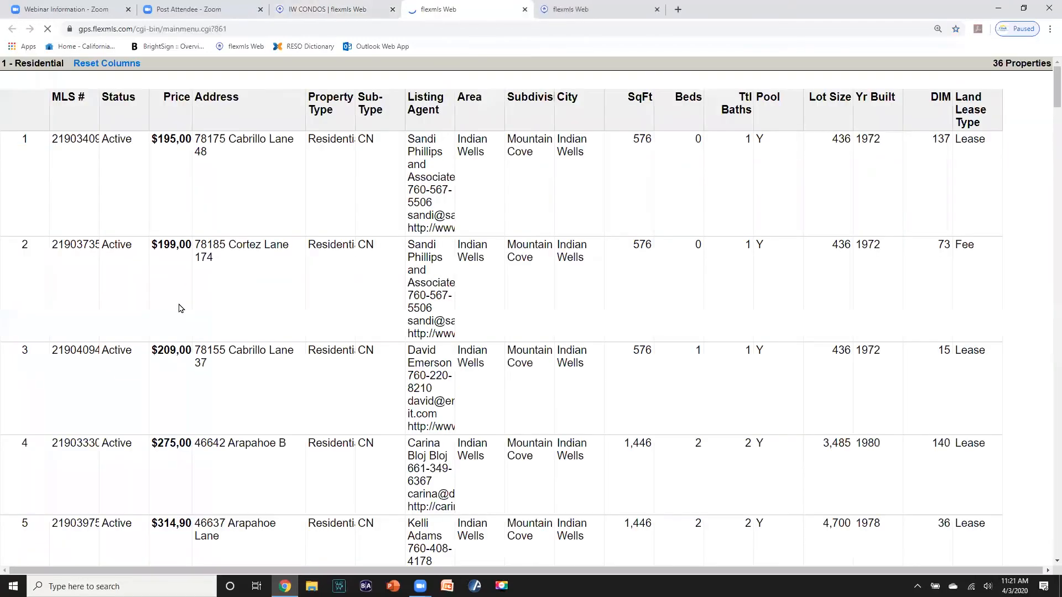
# - Review the 36-condo one-line printout preview, then return to the IW CONDOS print options
pyautogui.scroll(-2, 345, 273)
pyautogui.scroll(-2, 344, 274)
pyautogui.scroll(4, 344, 274)
pyautogui.scroll(-20, 345, 274)
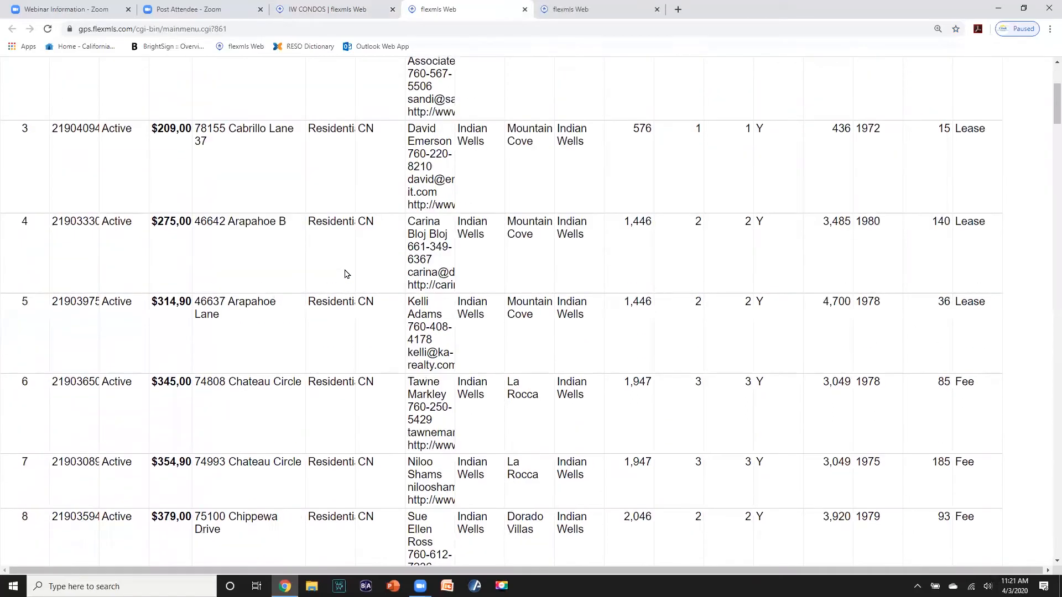
pyautogui.scroll(-10, 345, 274)
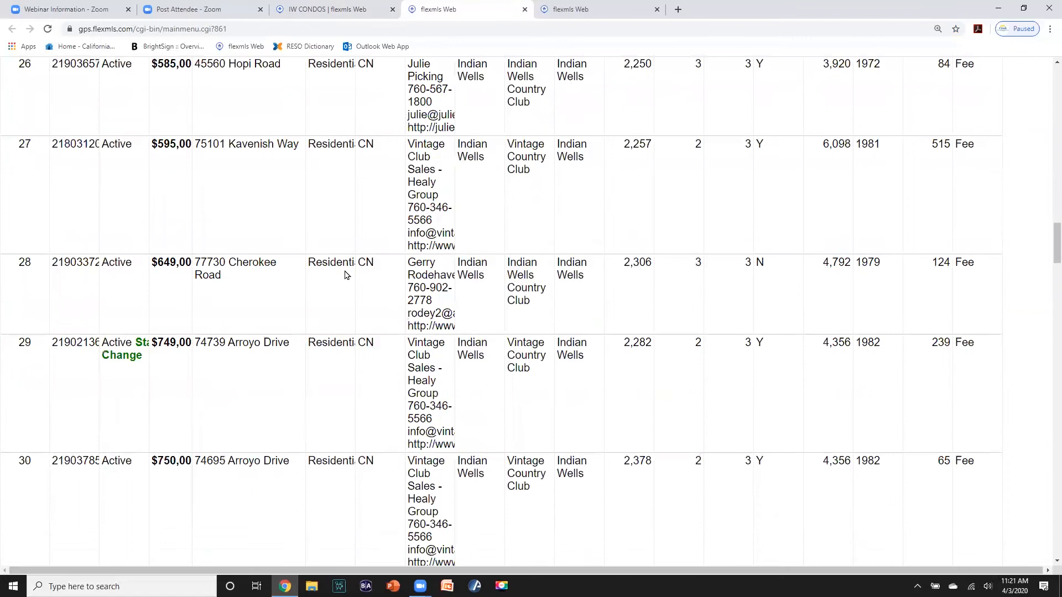
pyautogui.scroll(20, 344, 275)
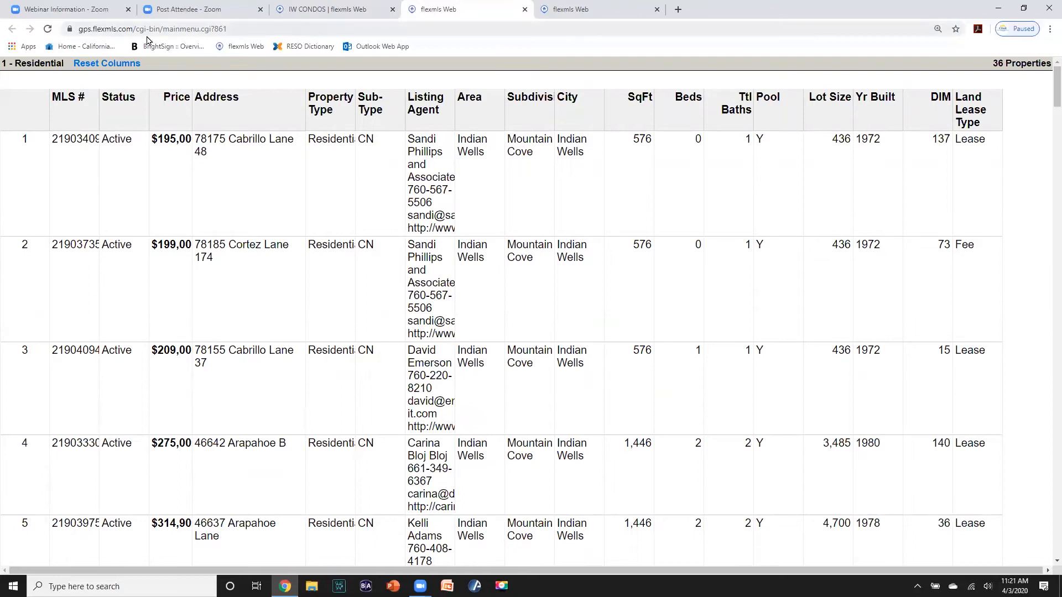
pyautogui.click(305, 14)
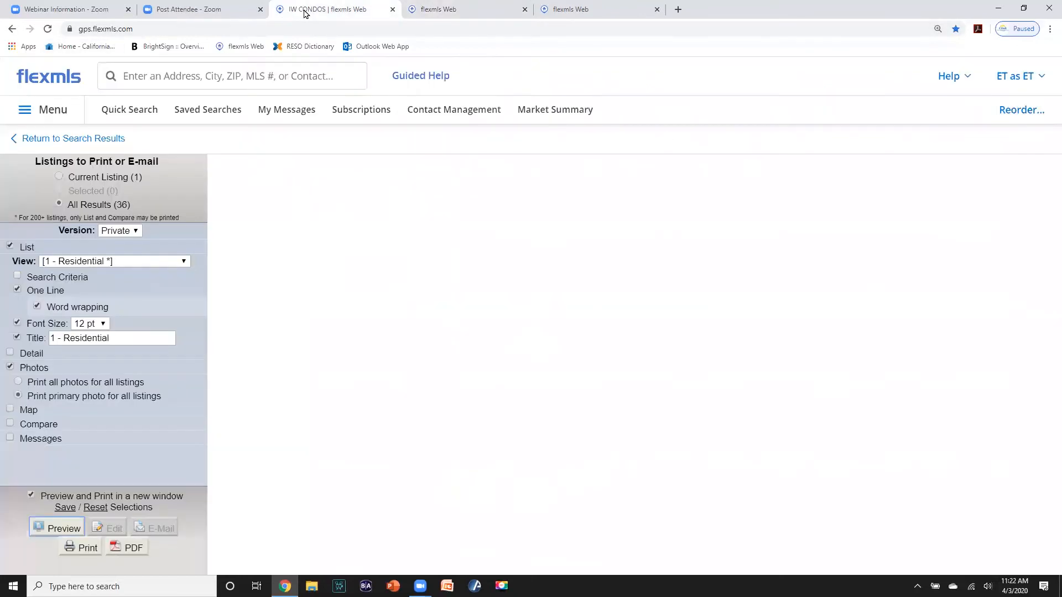
# - Return to the dashboard and open the RM Condos saved search of 55 Rancho Mirage condos
pyautogui.click(233, 8)
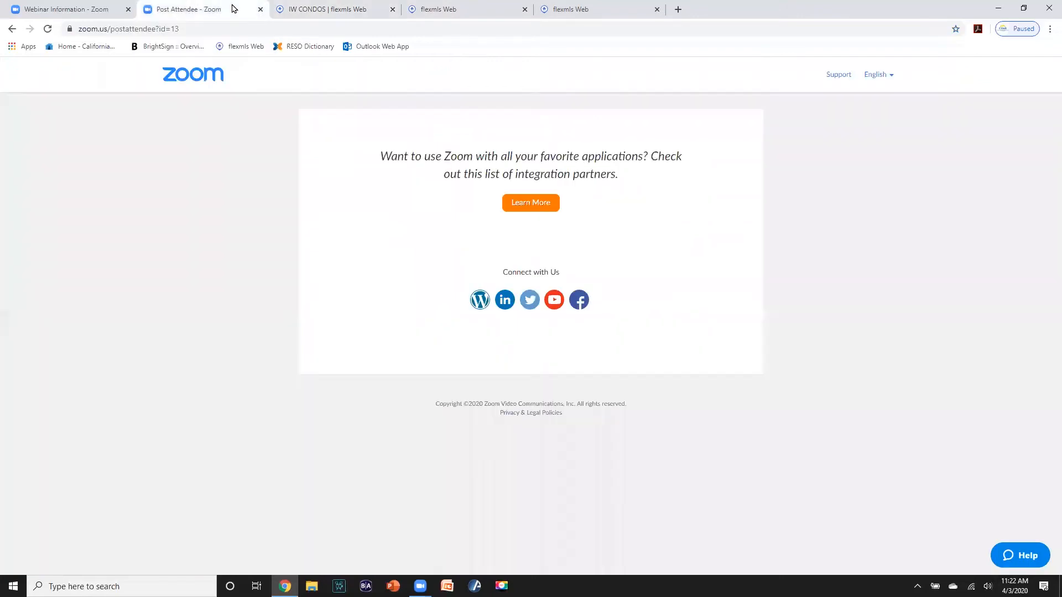
pyautogui.click(294, 10)
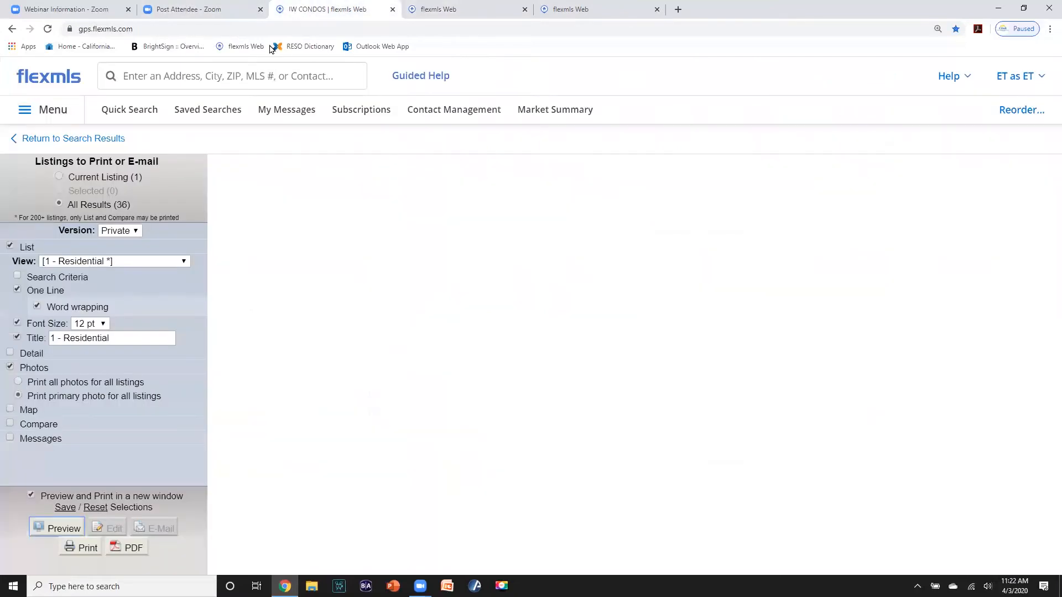
pyautogui.click(58, 81)
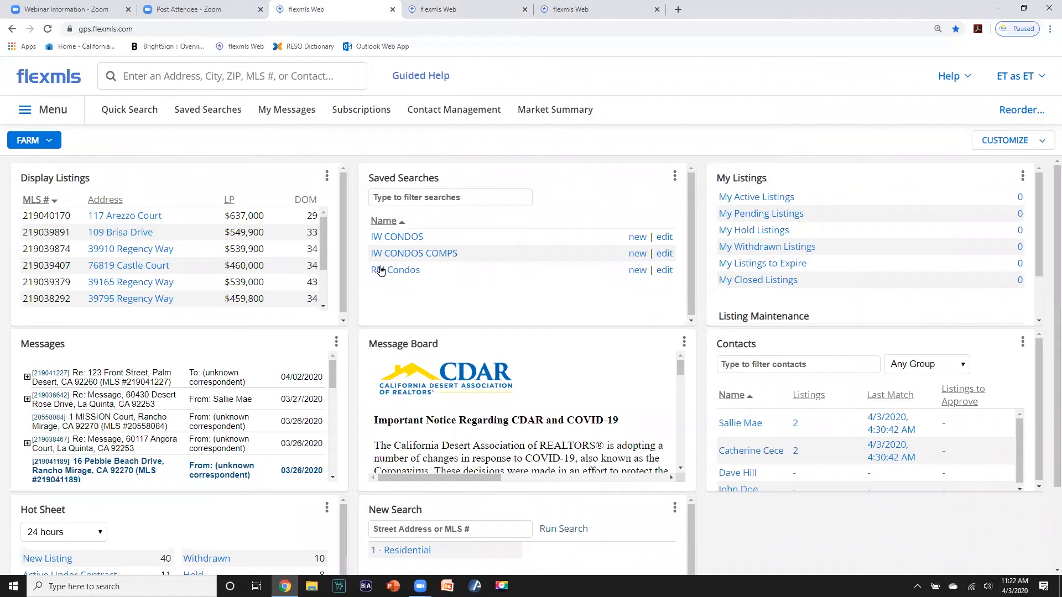
pyautogui.click(380, 271)
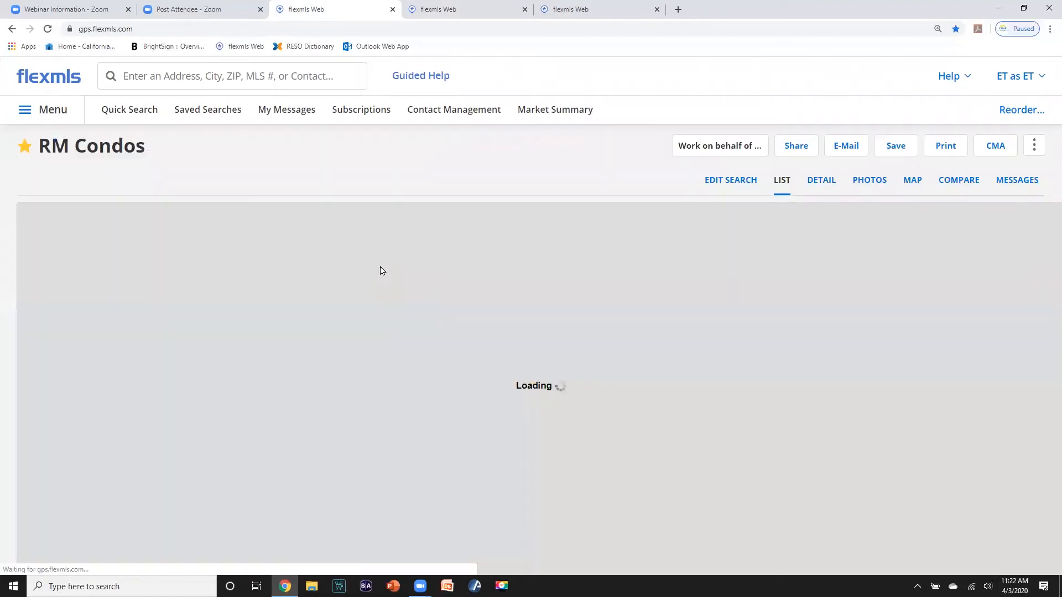
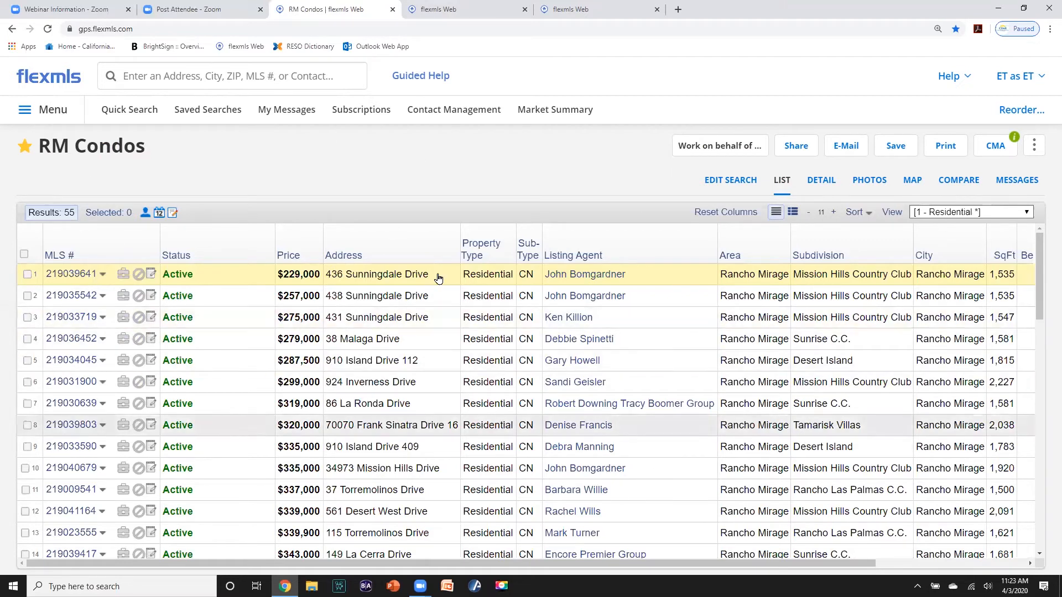
# - Save the current search as a new, non-favourite search named RM CONDOS
pyautogui.click(896, 148)
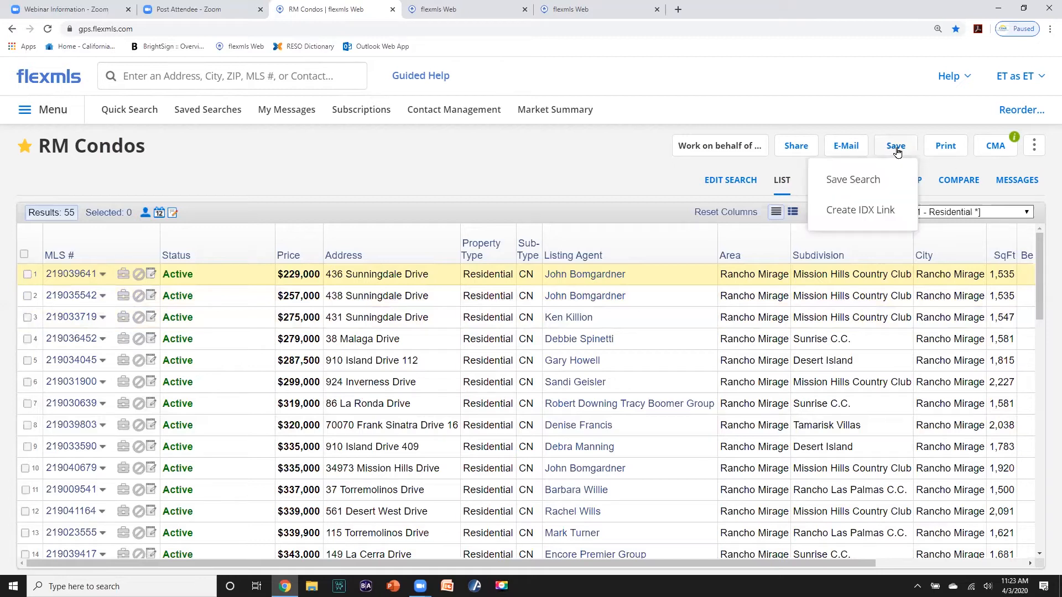
pyautogui.click(867, 178)
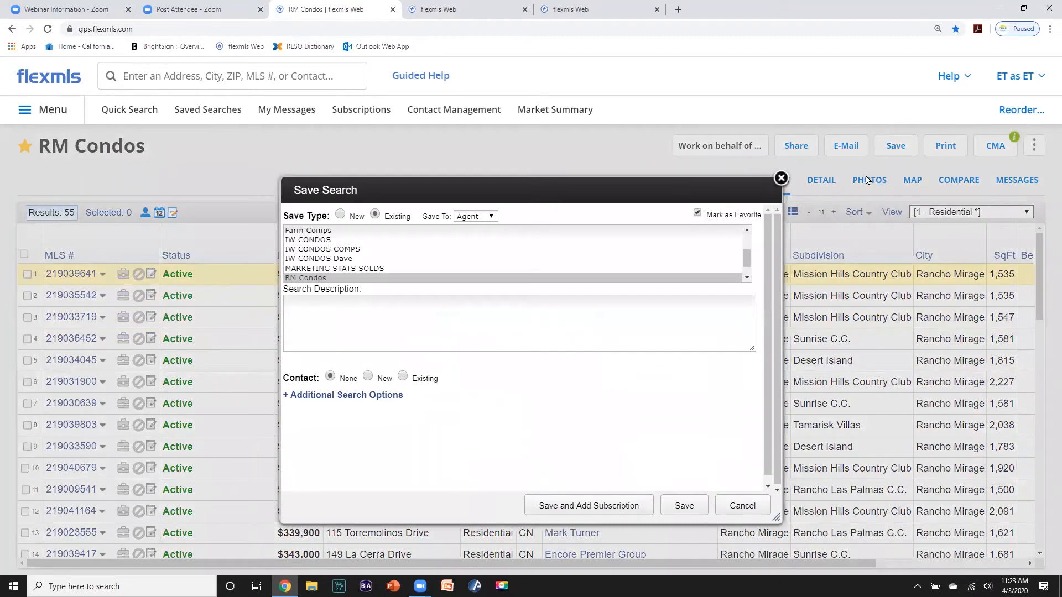
pyautogui.click(339, 217)
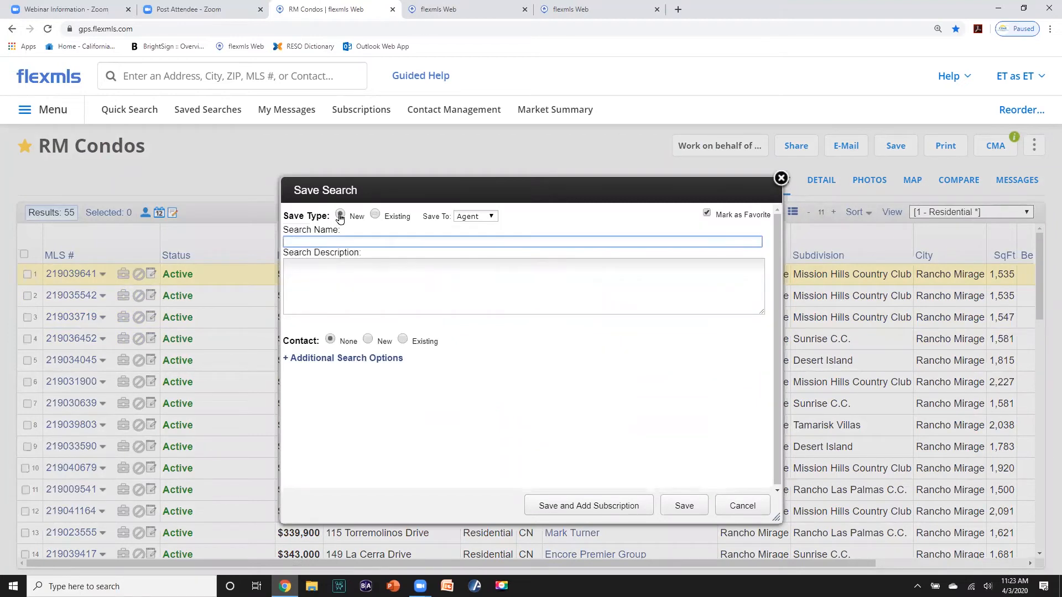
pyautogui.click(706, 214)
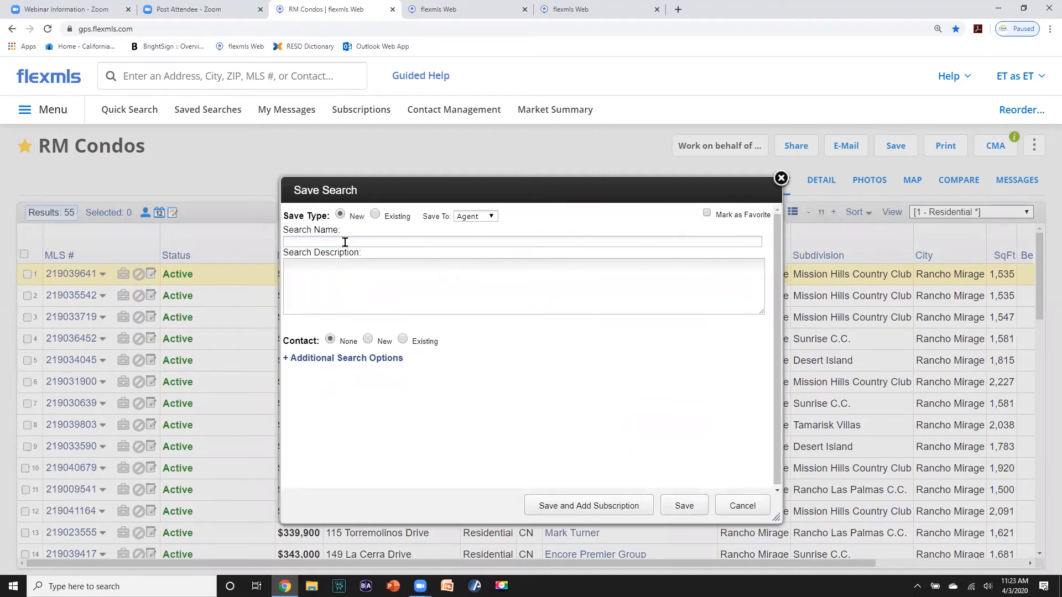
pyautogui.click(298, 241)
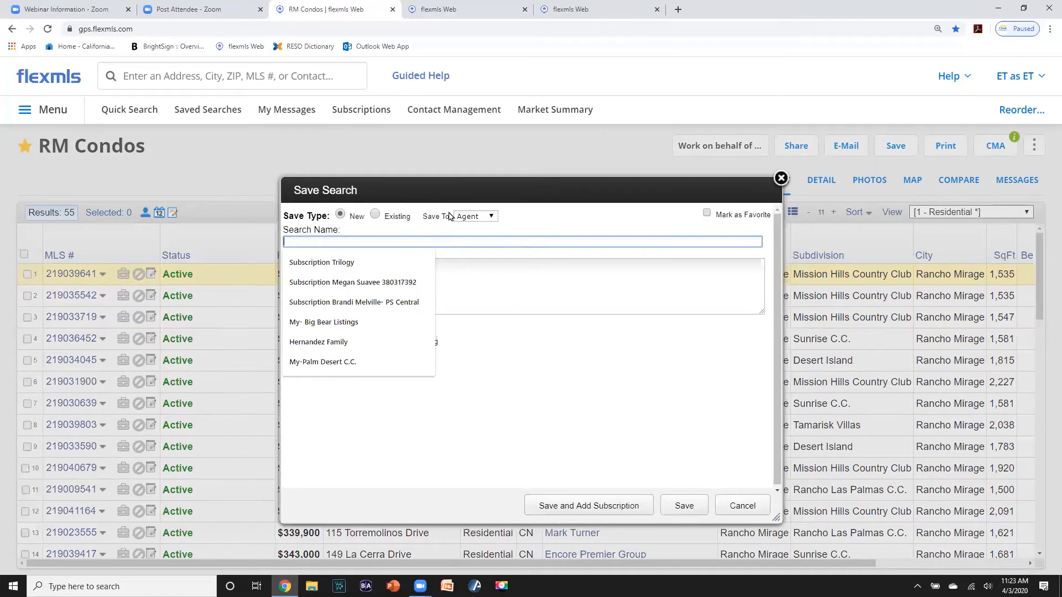
pyautogui.write('RM CONDOS')
pyautogui.click(546, 222)
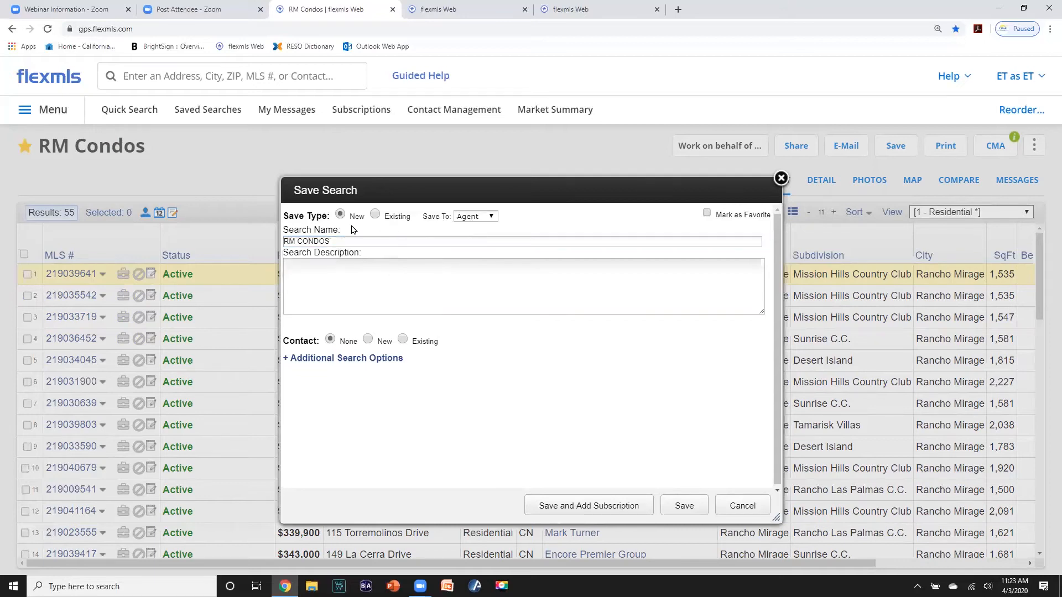
# - Link the RM CONDOS search to an existing contact and save it
pyautogui.click(368, 341)
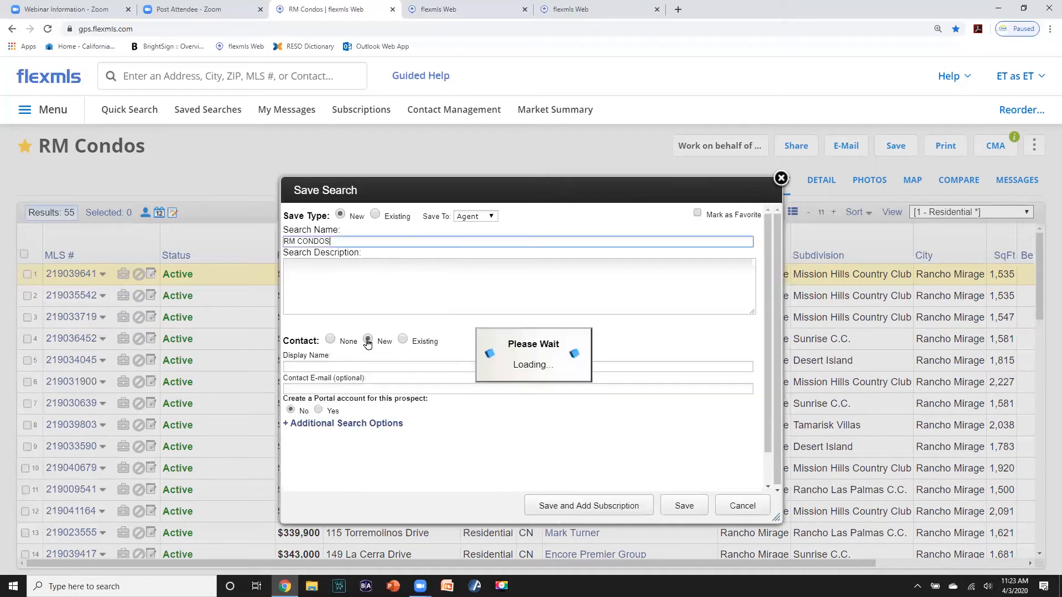
pyautogui.click(315, 362)
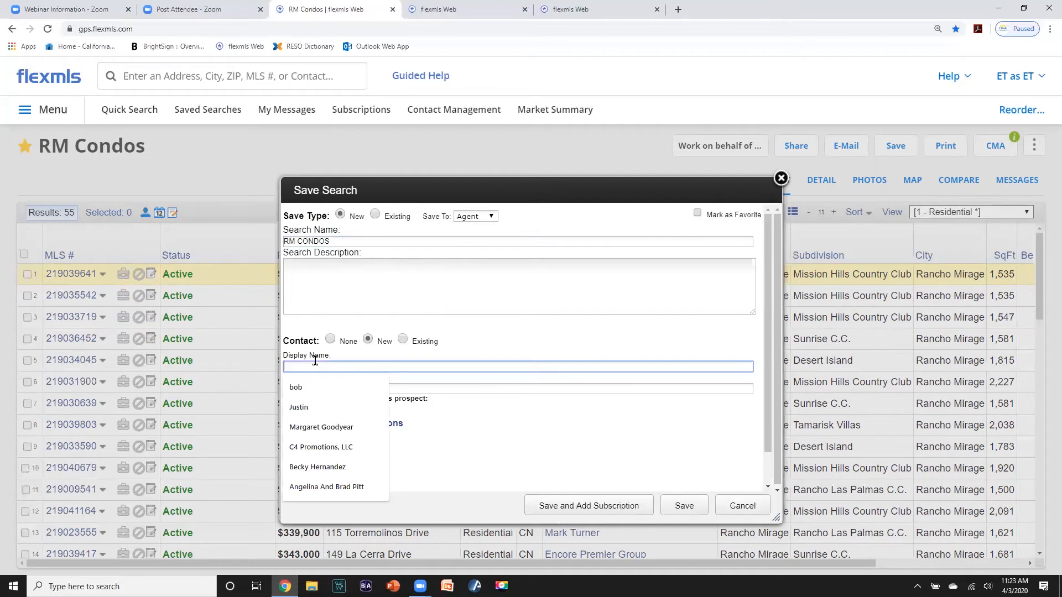
pyautogui.click(403, 341)
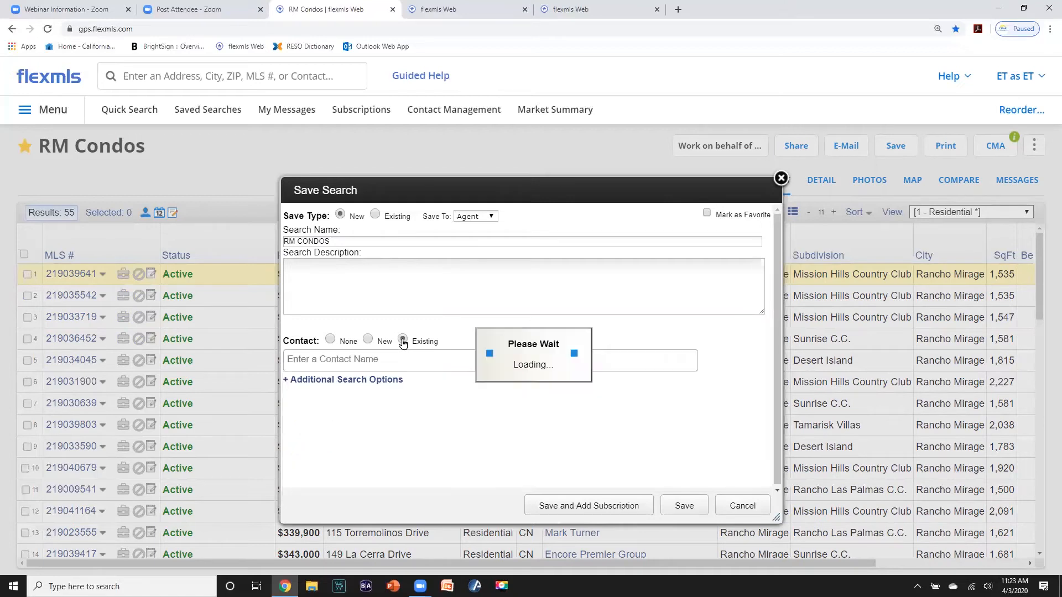
pyautogui.click(320, 359)
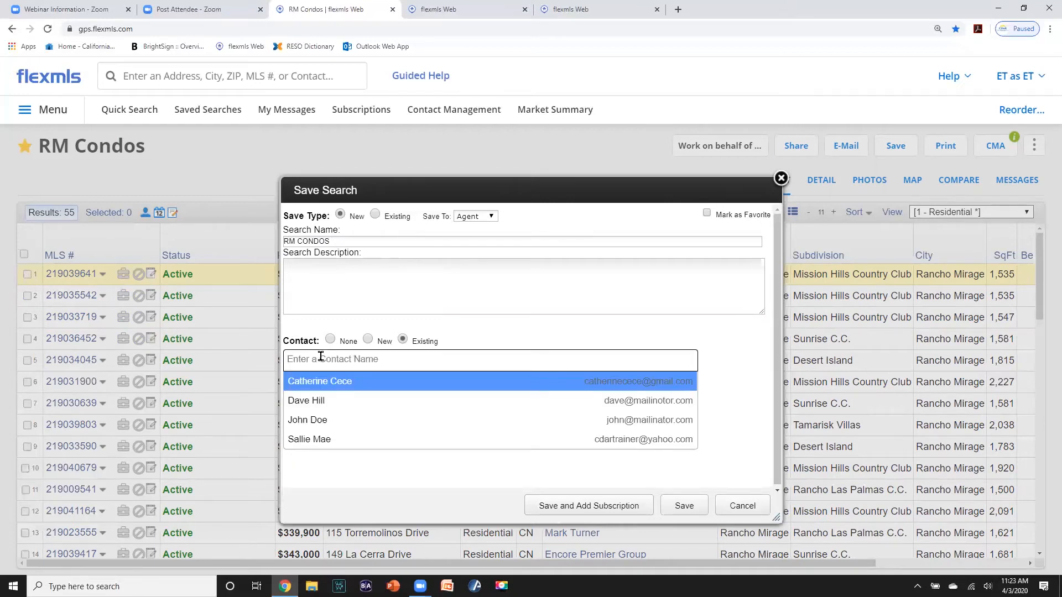
pyautogui.write('C')
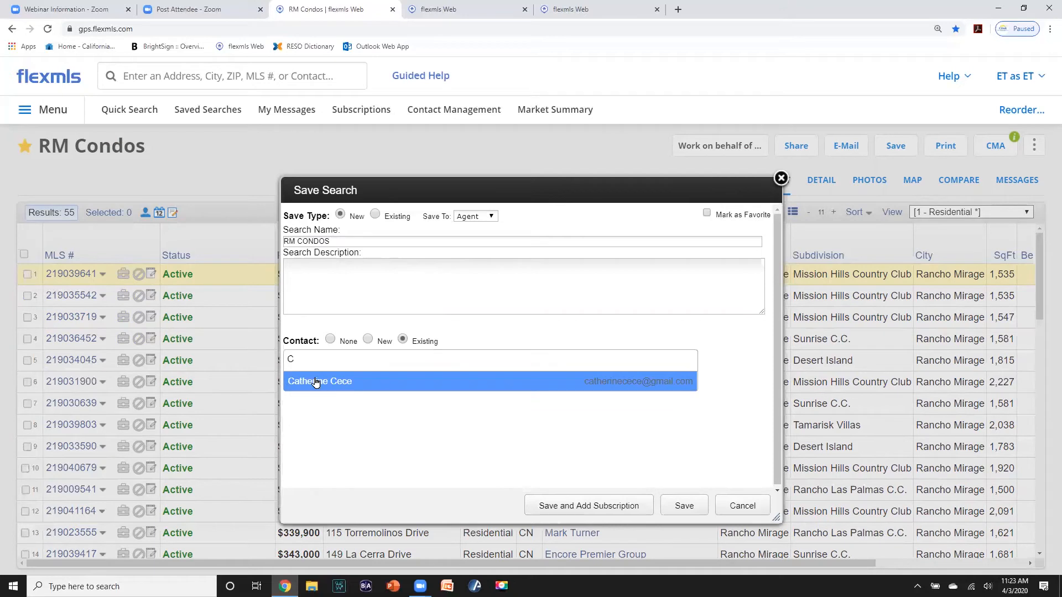
pyautogui.click(316, 381)
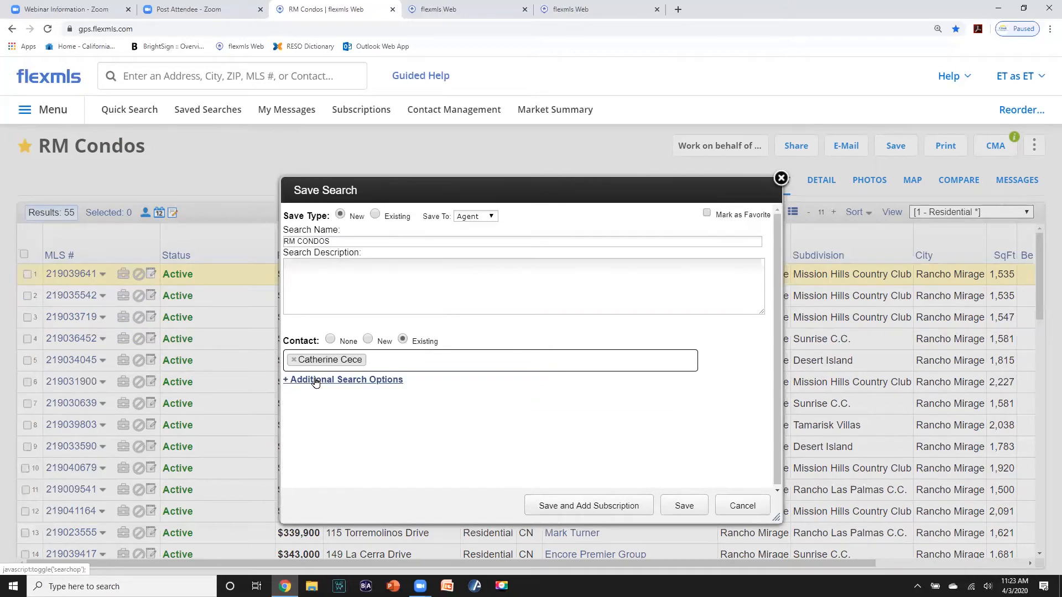
pyautogui.click(597, 507)
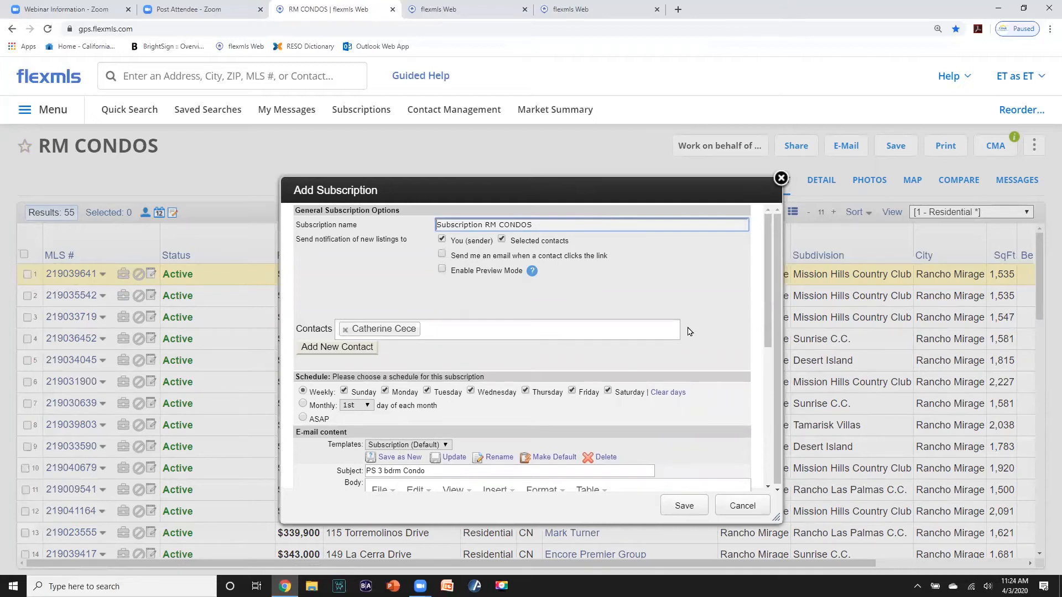
# - Stop notices to the sender and set the subscription frequency to ASAP
pyautogui.click(442, 240)
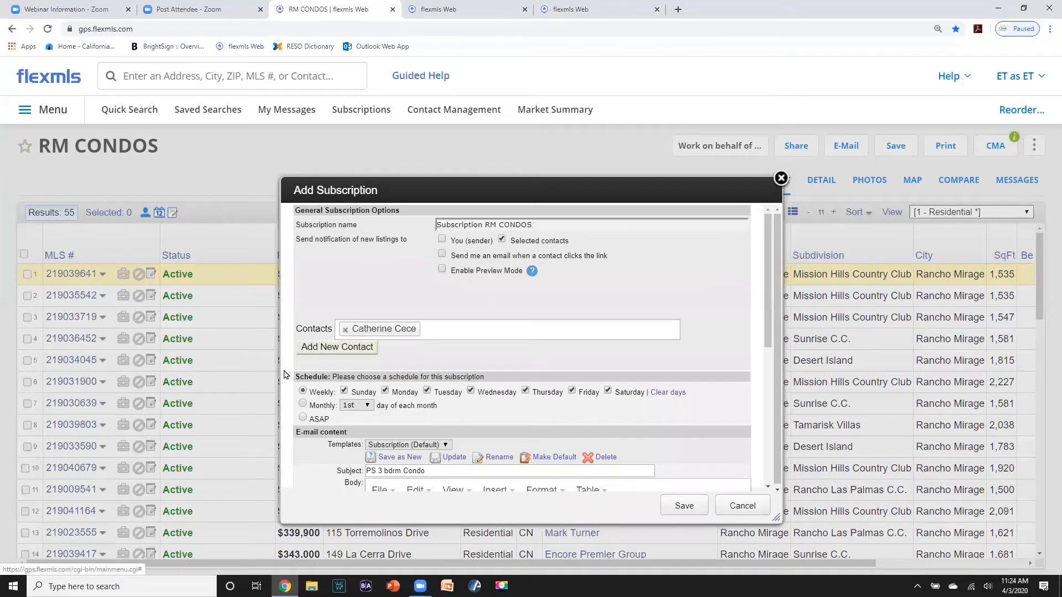
pyautogui.click(302, 419)
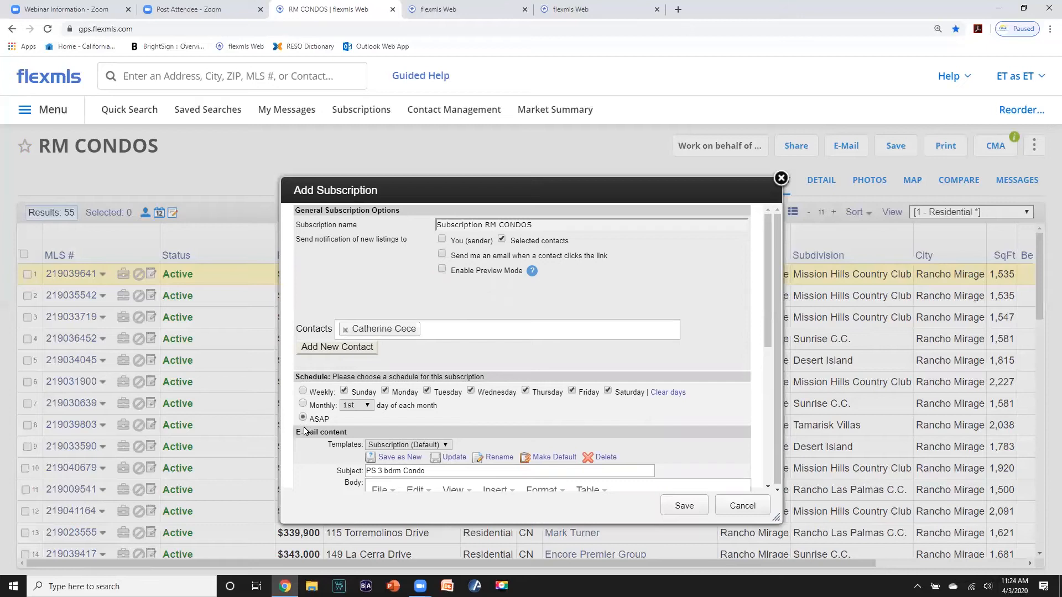
pyautogui.moveTo(777, 289); pyautogui.dragTo(768, 369)
pyautogui.scroll(-4, 760, 387)
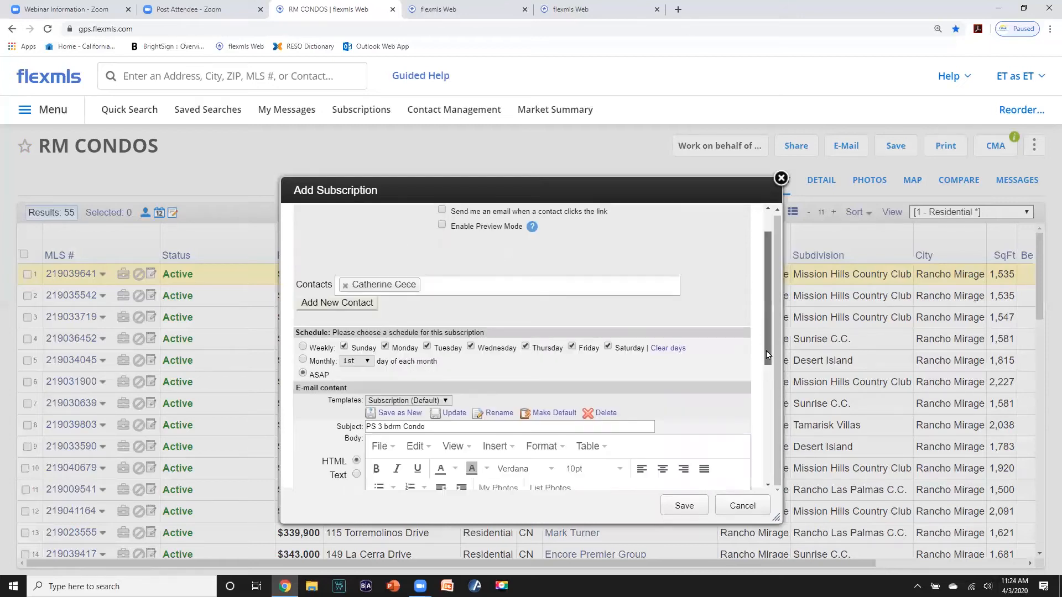
# - Change the subscription subject to RM CONDO FARM UPDATES and save it
pyautogui.moveTo(452, 255); pyautogui.dragTo(339, 255)
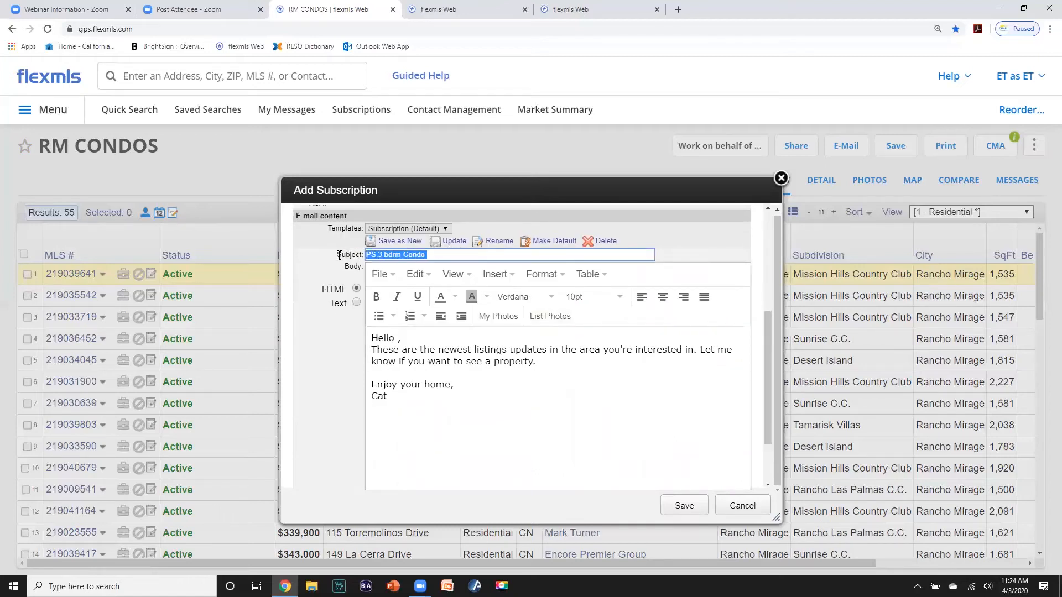
pyautogui.write('RM CONDO FERM')
pyautogui.press('BackSpace')
pyautogui.press('BackSpace')
pyautogui.write('ARM UPDATES')
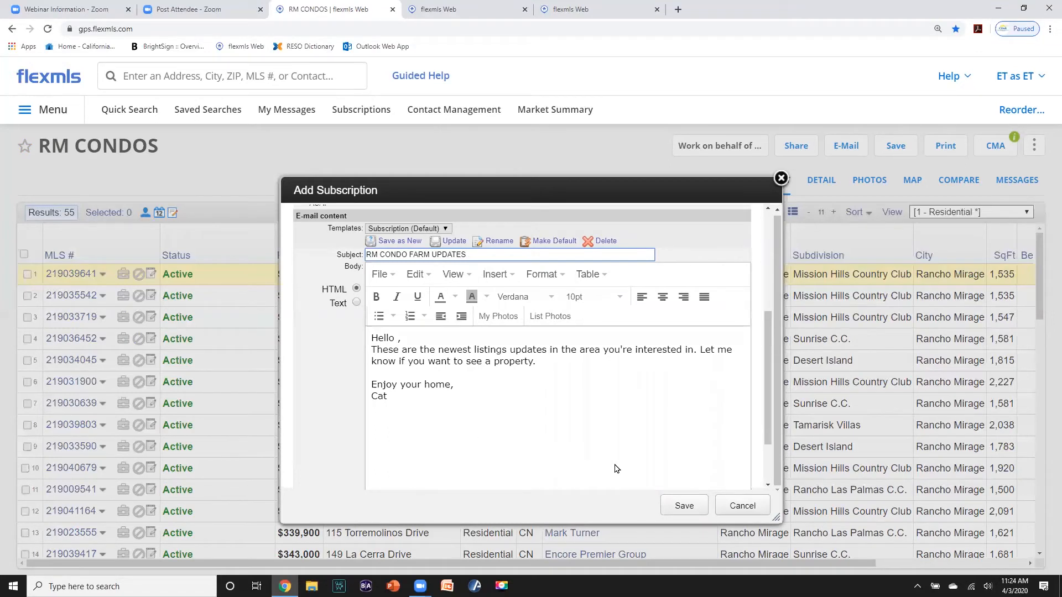
pyautogui.scroll(-1, 634, 462)
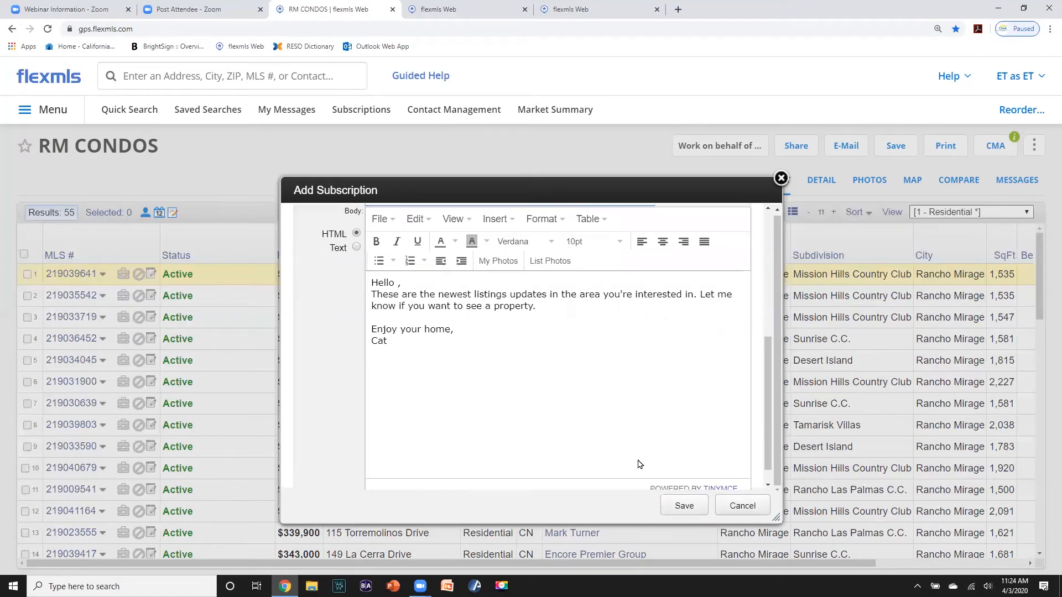
pyautogui.click(679, 503)
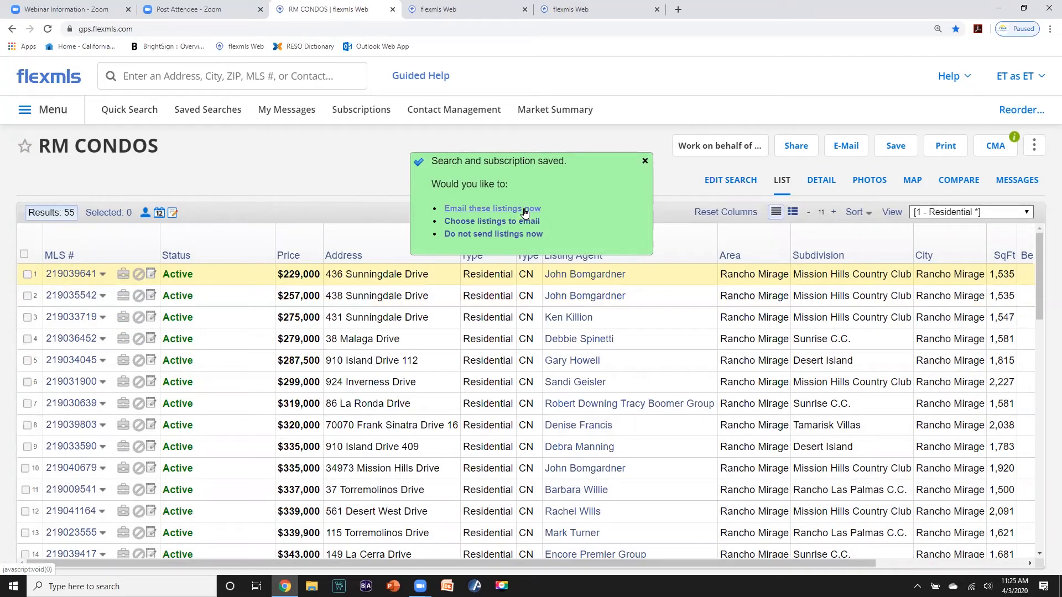
# - Email all 55 listings to the contact with subject RM CONDOS, then return to results
pyautogui.click(502, 210)
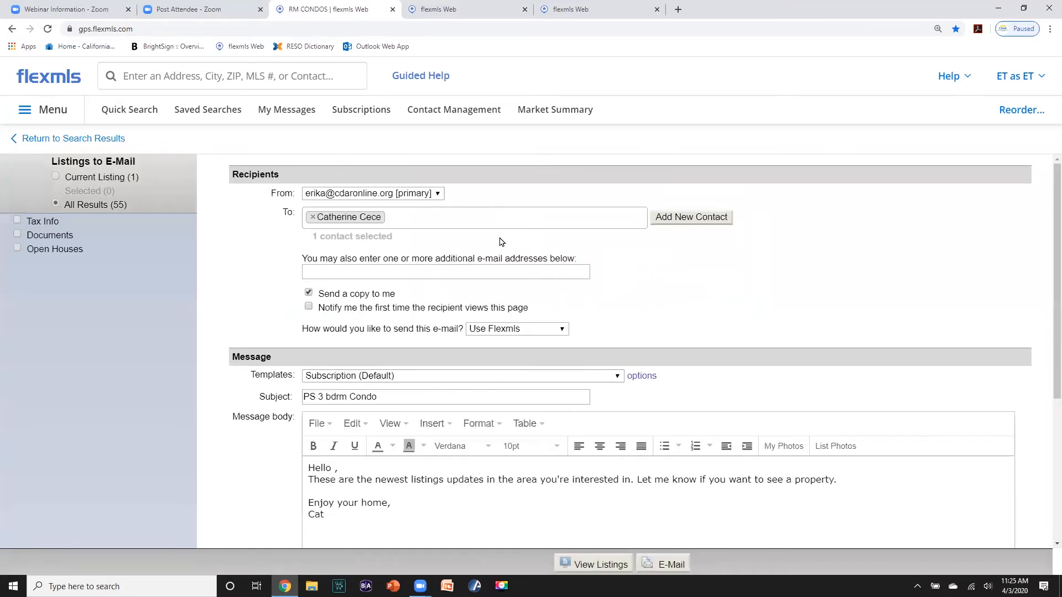
pyautogui.scroll(-1, 443, 232)
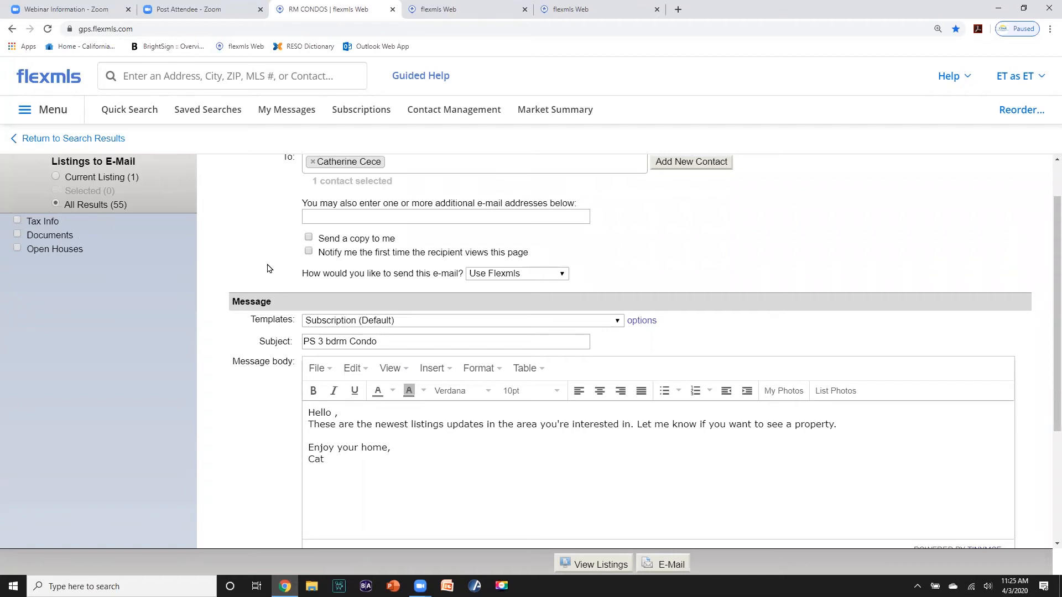
pyautogui.scroll(-2, 270, 271)
pyautogui.moveTo(382, 231); pyautogui.dragTo(249, 238)
pyautogui.write('RM ')
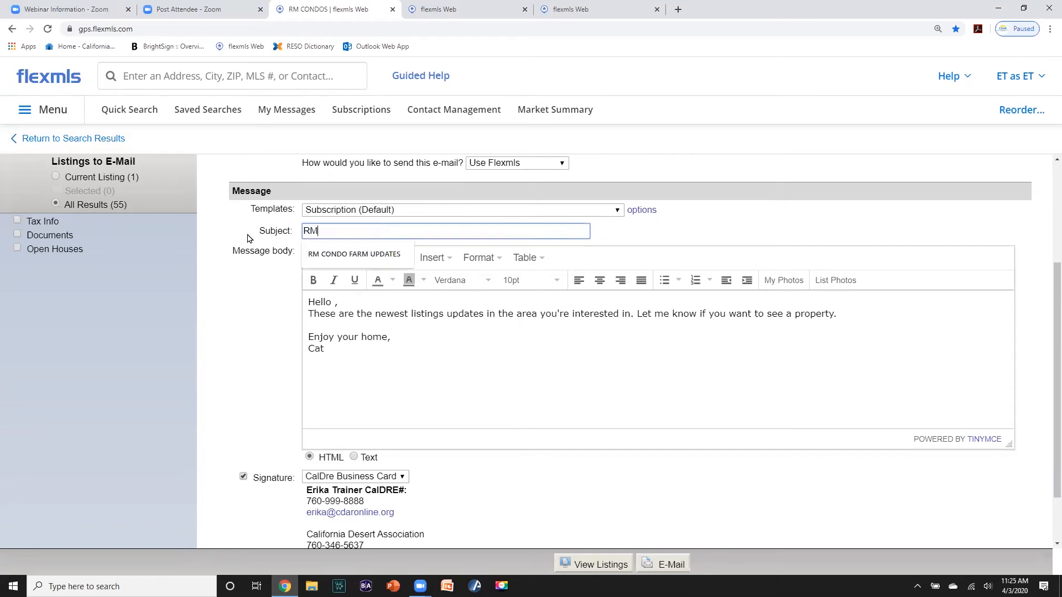
pyautogui.write('CO')
pyautogui.write('NDOS')
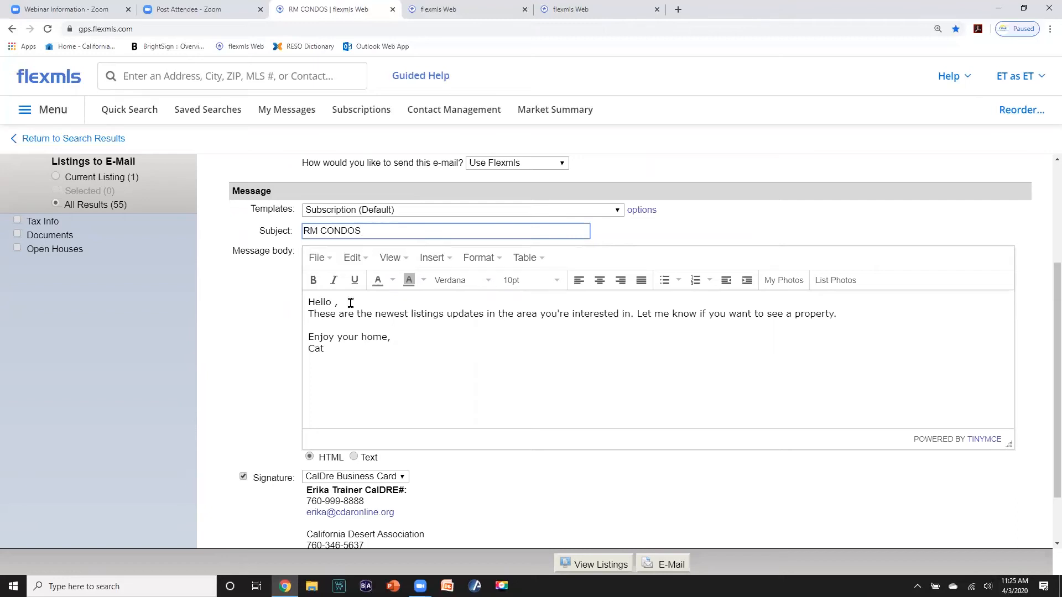
pyautogui.scroll(-1, 442, 360)
pyautogui.click(663, 564)
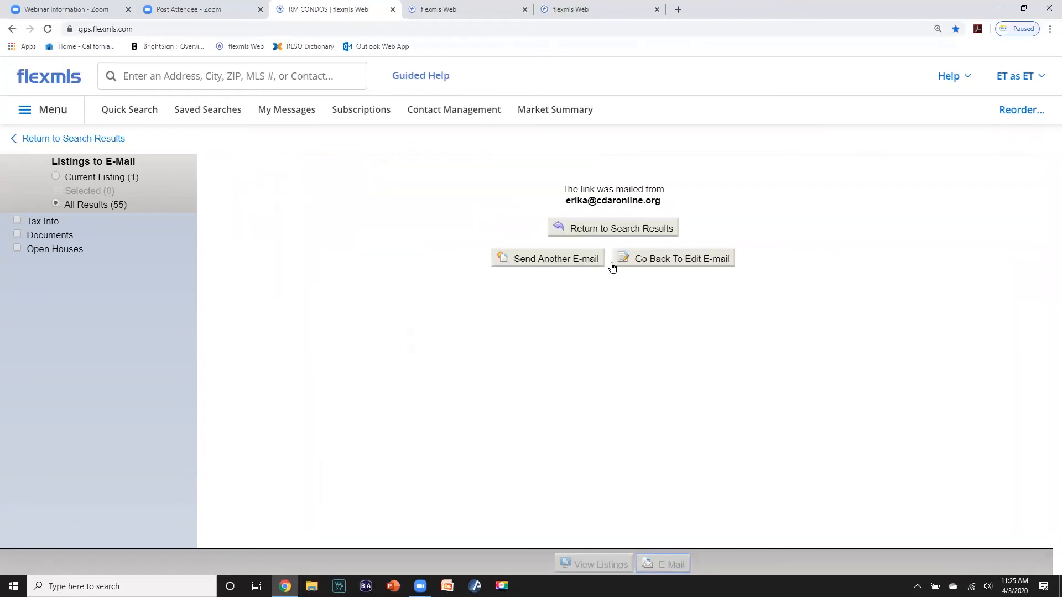
pyautogui.click(621, 230)
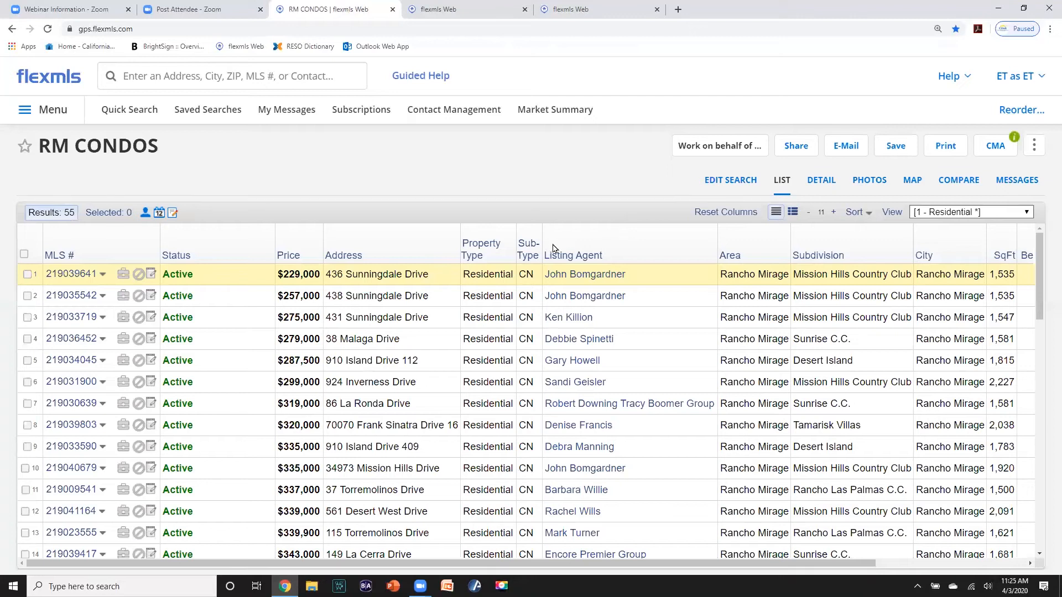
# - In the contact's searches and subscriptions, remove the Trilogy subscription
pyautogui.click(453, 111)
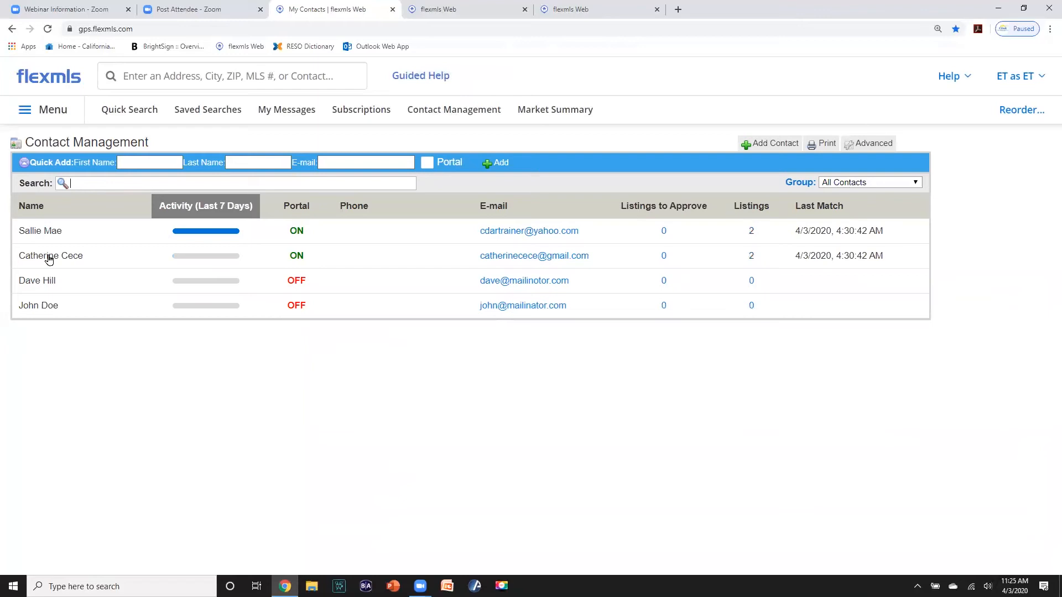
pyautogui.click(48, 256)
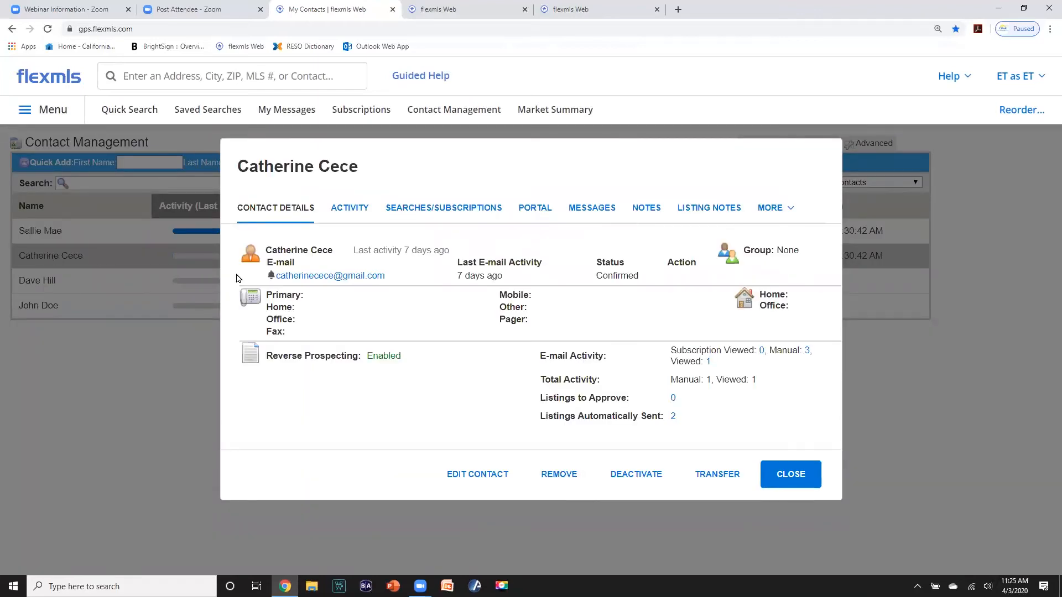
pyautogui.click(451, 212)
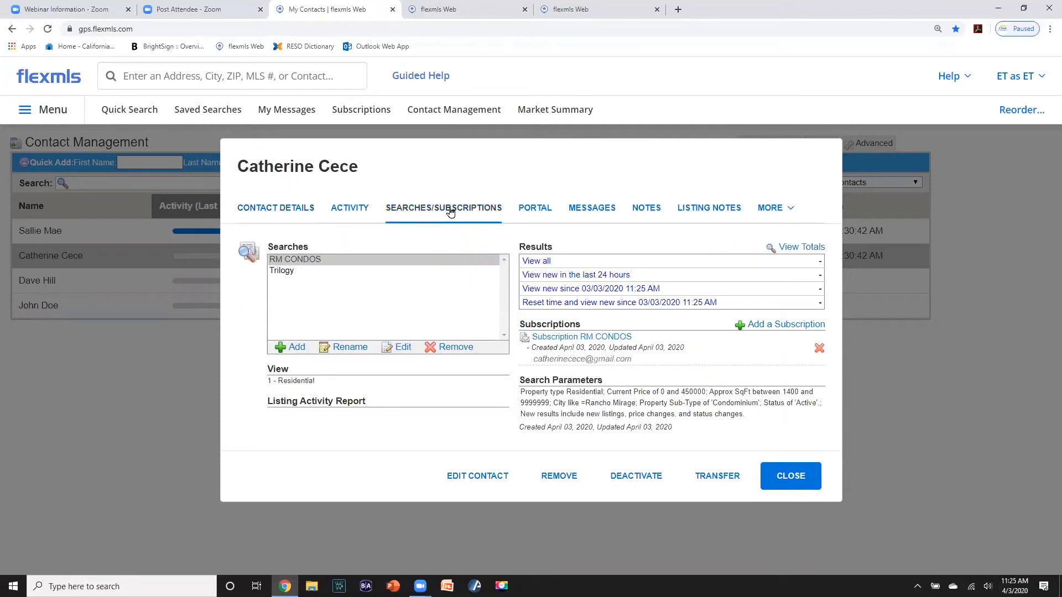
pyautogui.click(307, 260)
pyautogui.click(283, 273)
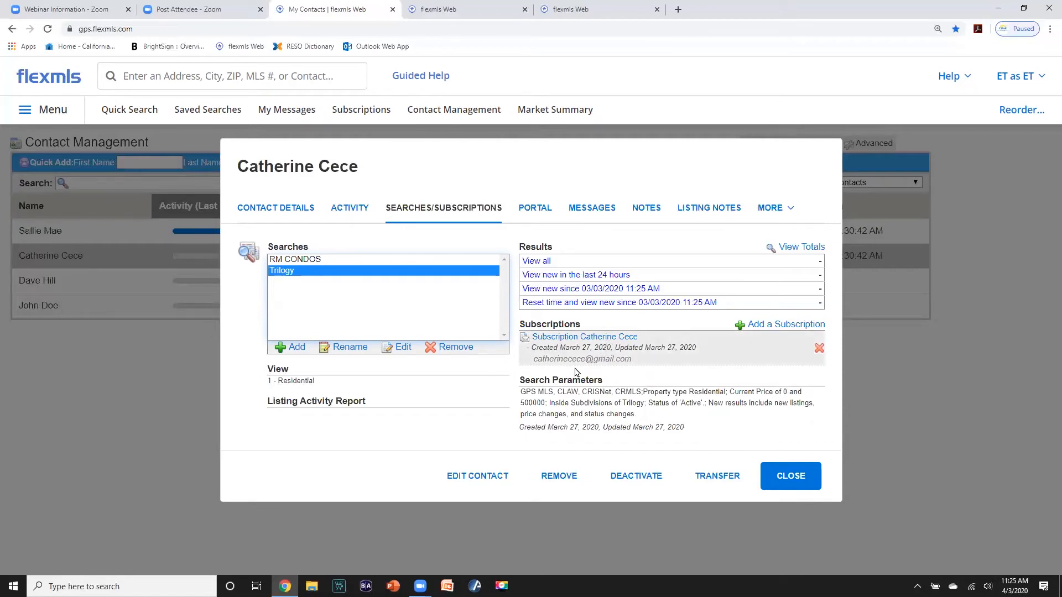
pyautogui.click(819, 349)
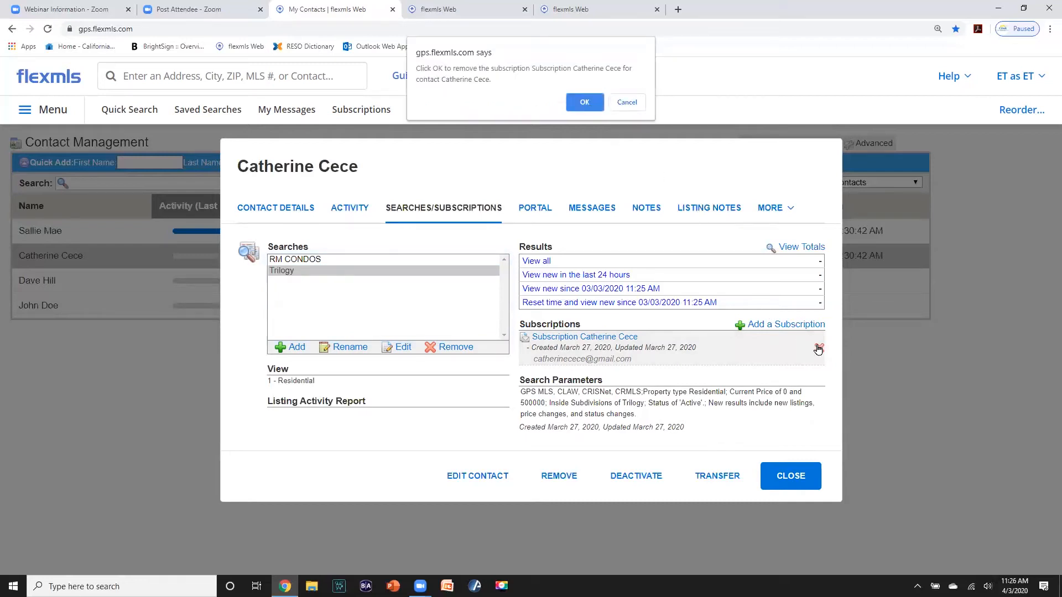
pyautogui.click(580, 99)
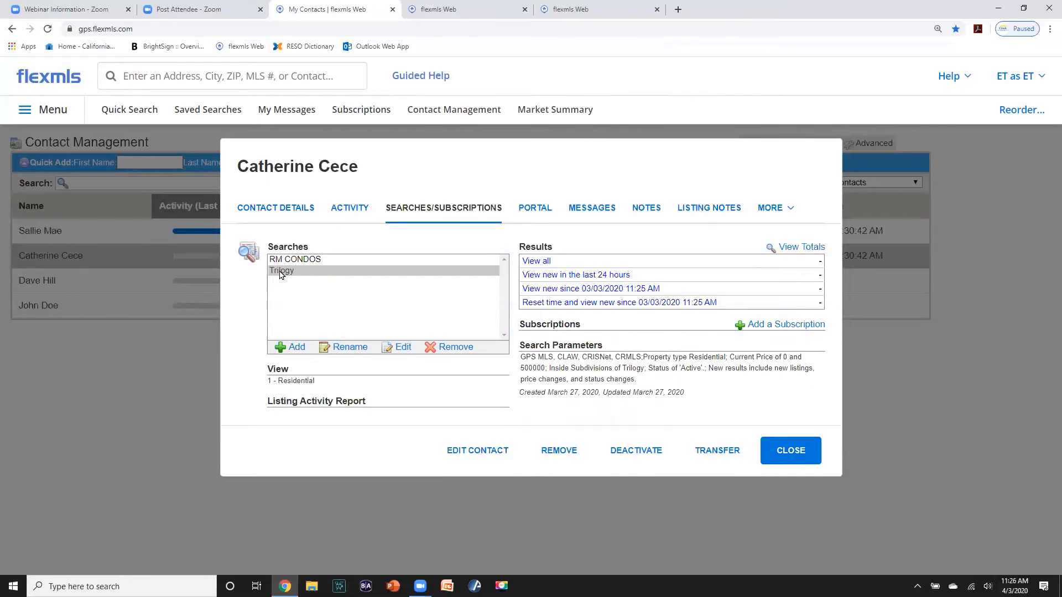
# - Delete the Trilogy saved search entirely from the system
pyautogui.click(280, 273)
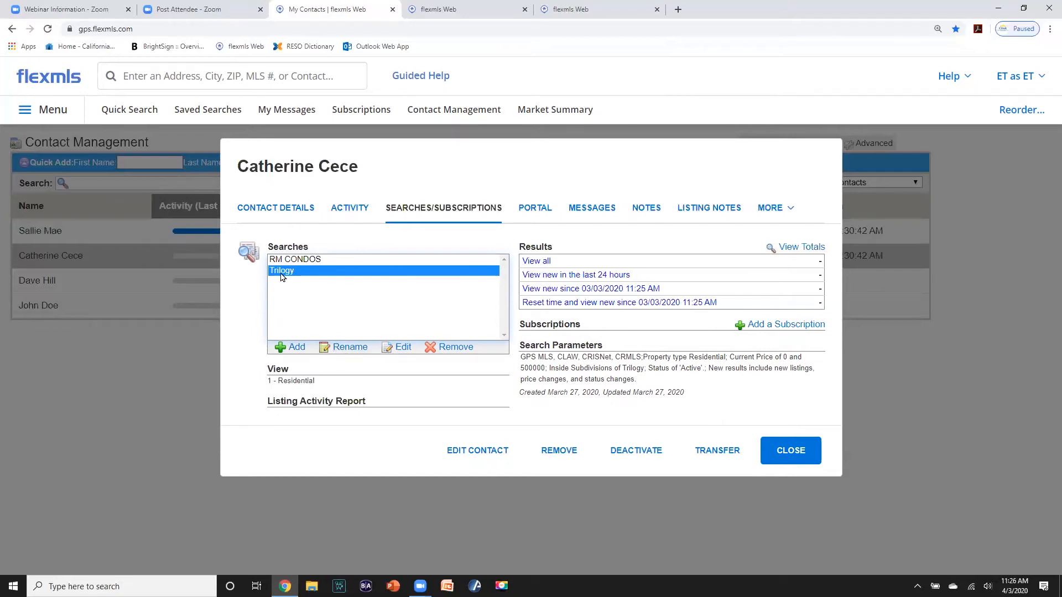
pyautogui.click(430, 350)
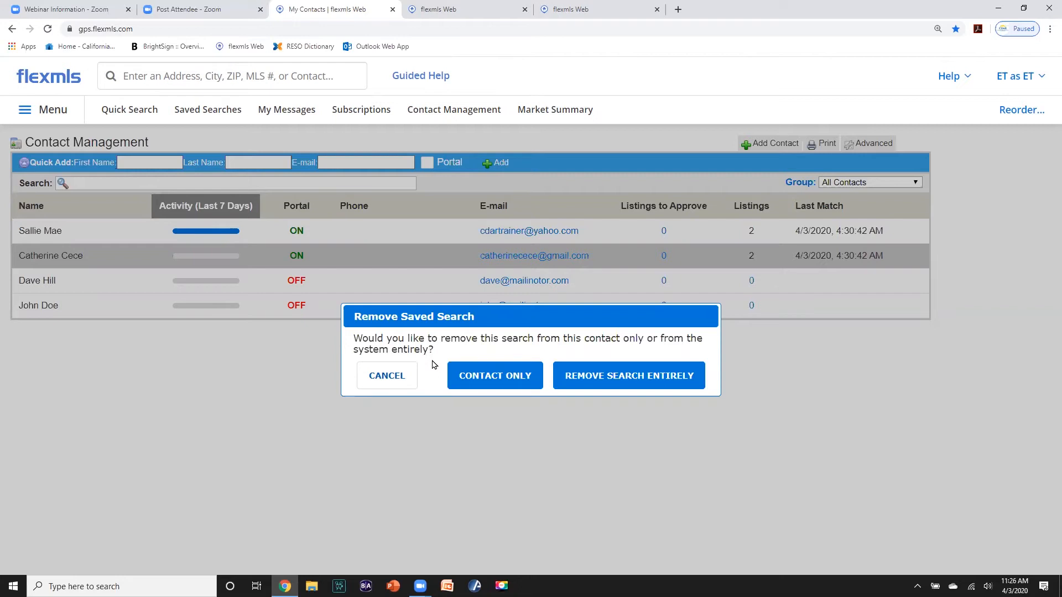
pyautogui.click(603, 379)
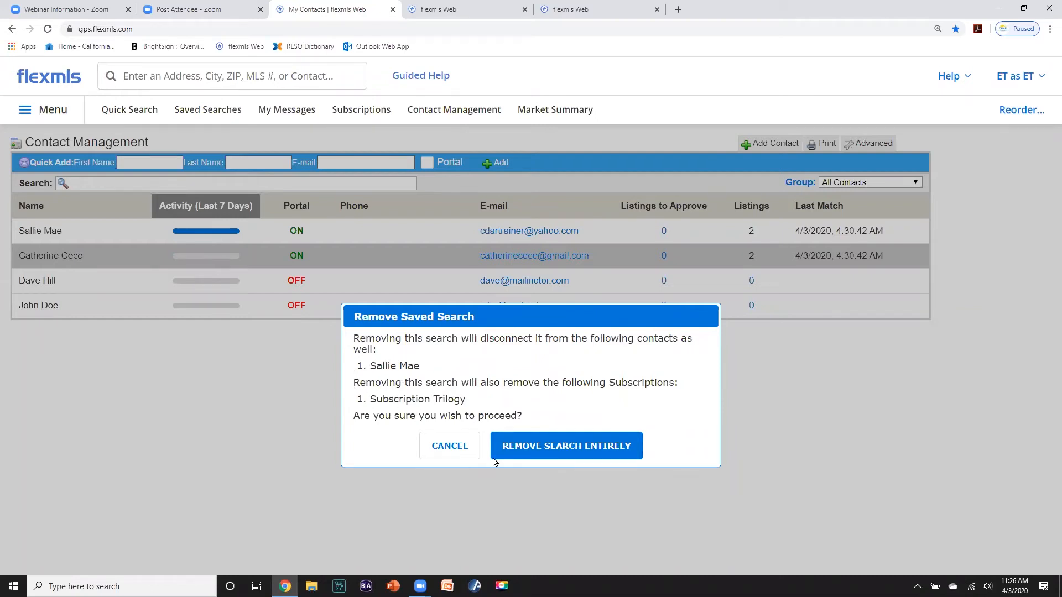
pyautogui.click(534, 445)
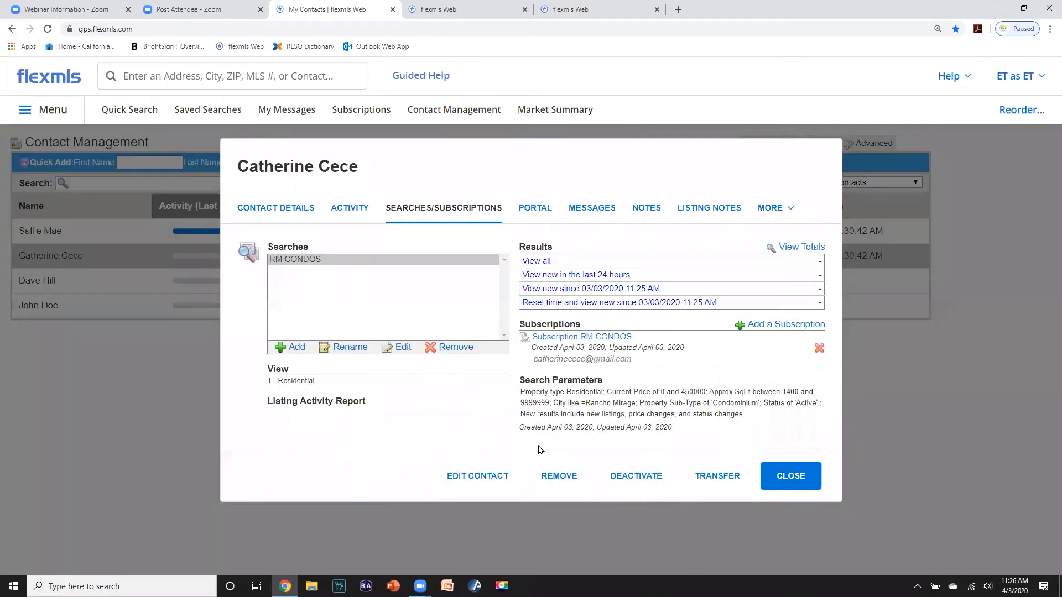
# - Close the contact record, return to the Farm dashboard and show its customise menu
pyautogui.click(290, 264)
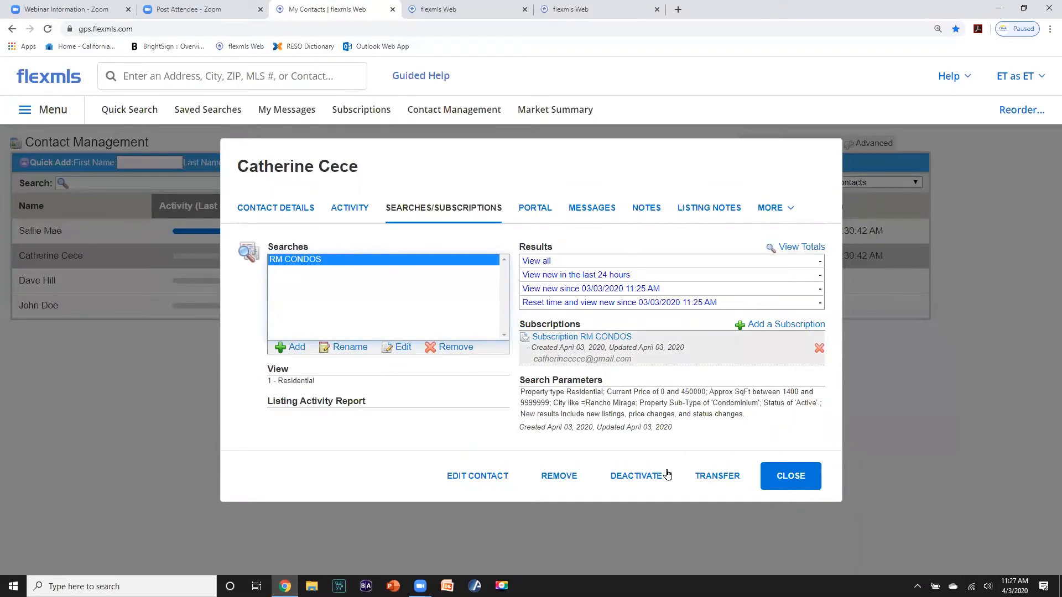
pyautogui.click(794, 481)
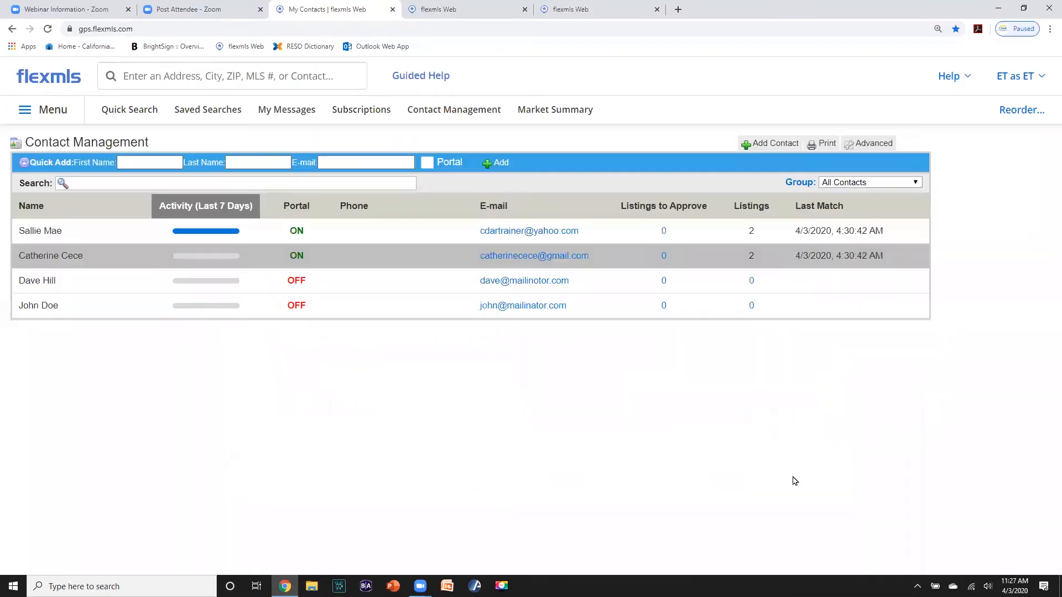
pyautogui.click(47, 80)
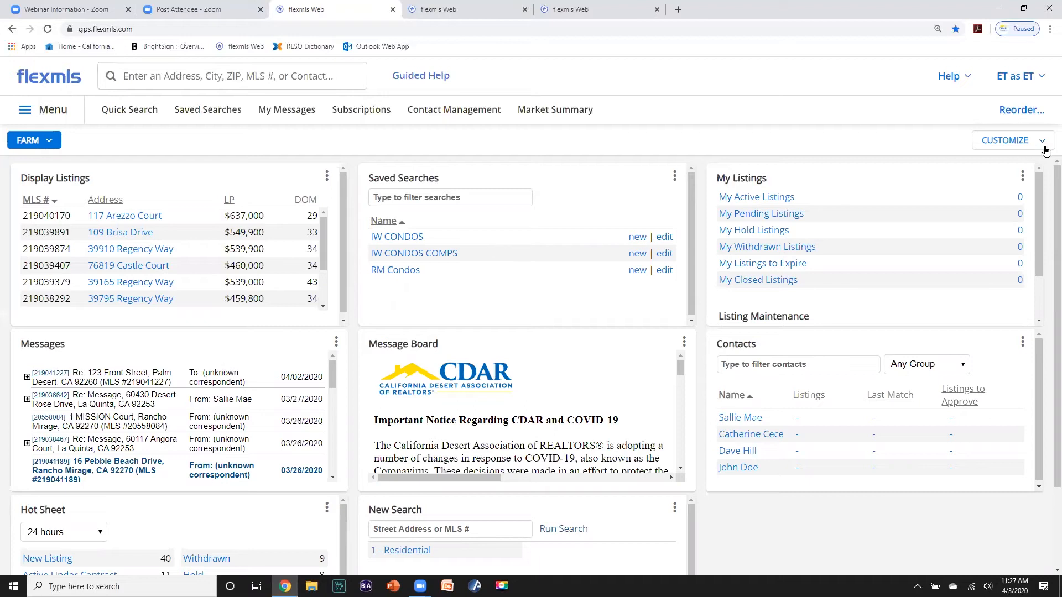
pyautogui.moveTo(1046, 145)
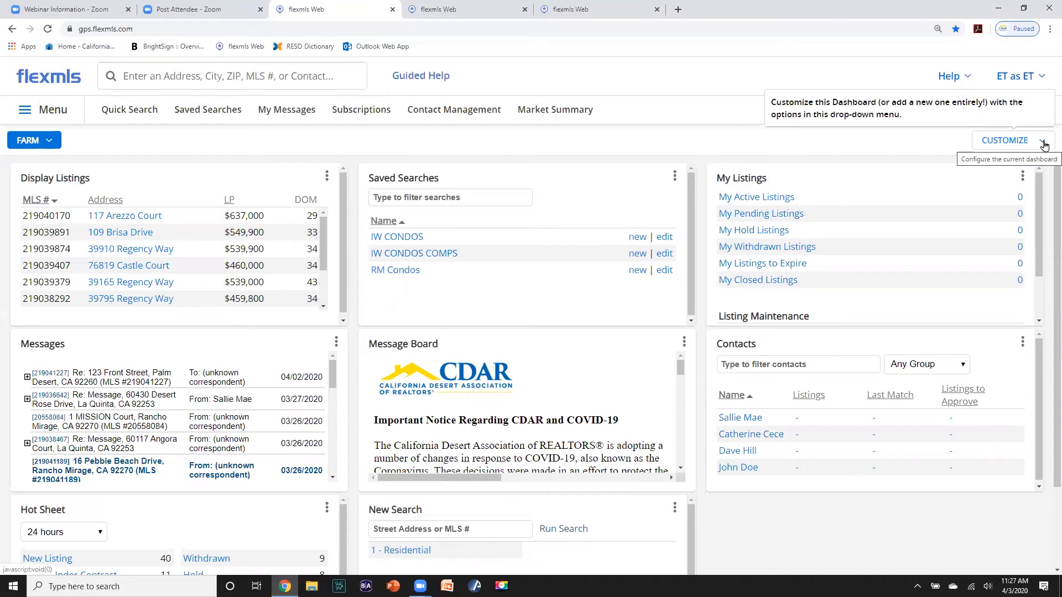
pyautogui.click(1044, 145)
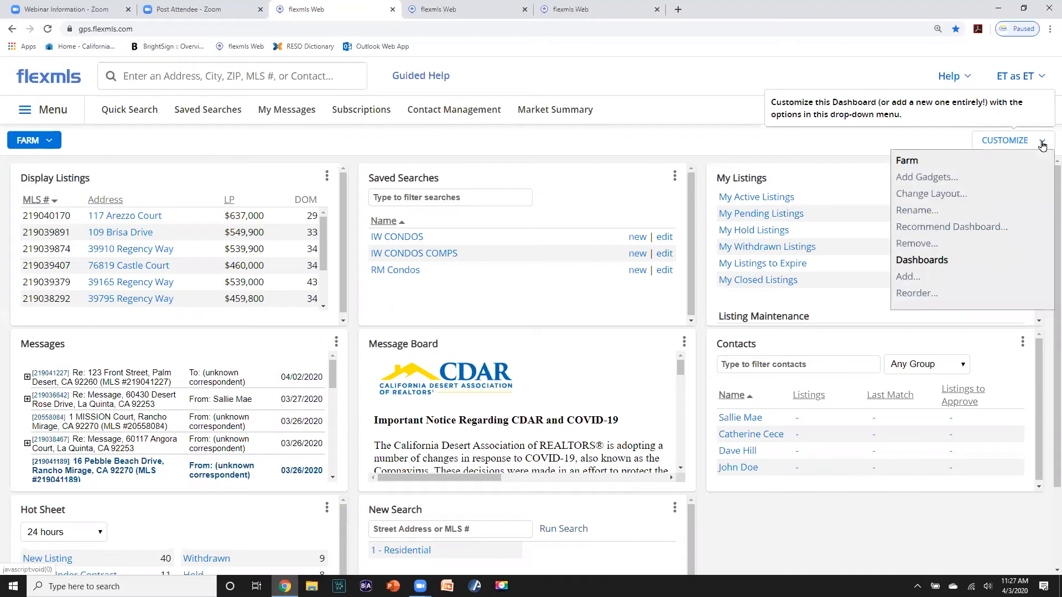
# - Add a dashboard from the Home template and rename it IW CONDOS
pyautogui.click(905, 279)
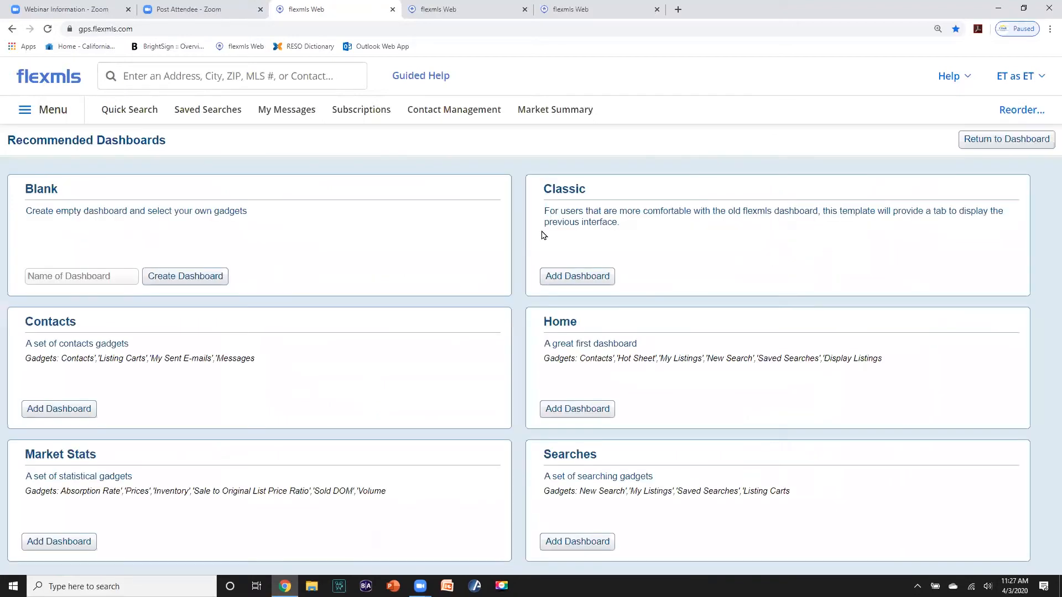
pyautogui.click(577, 408)
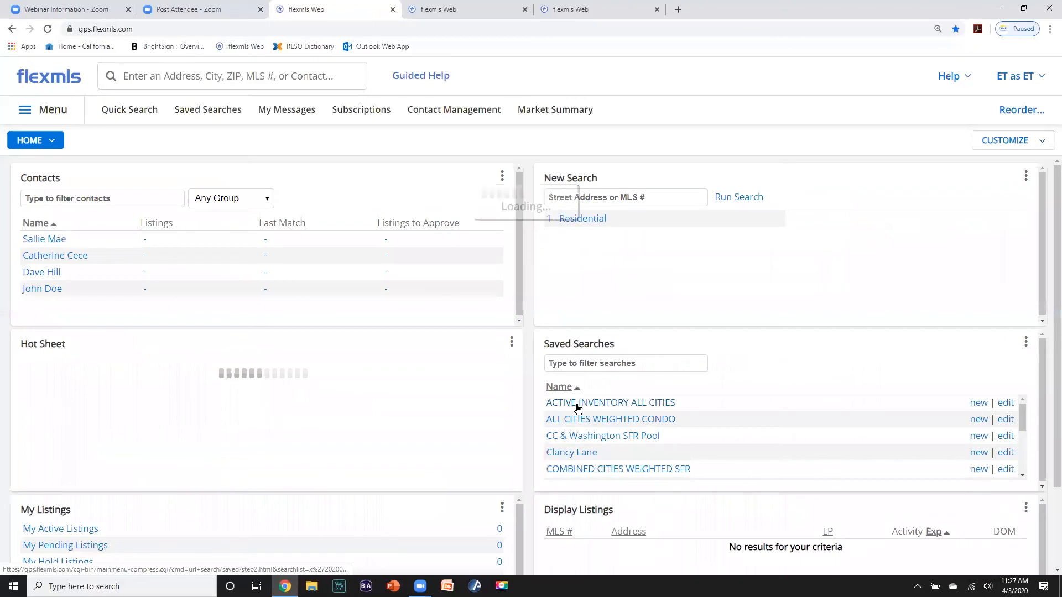
pyautogui.click(1040, 142)
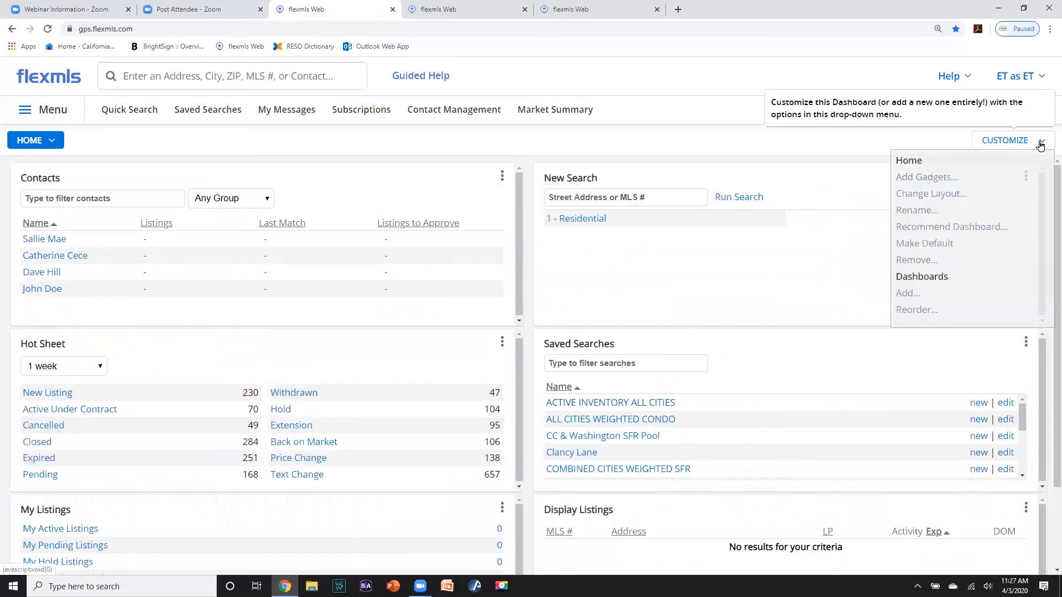
pyautogui.click(919, 209)
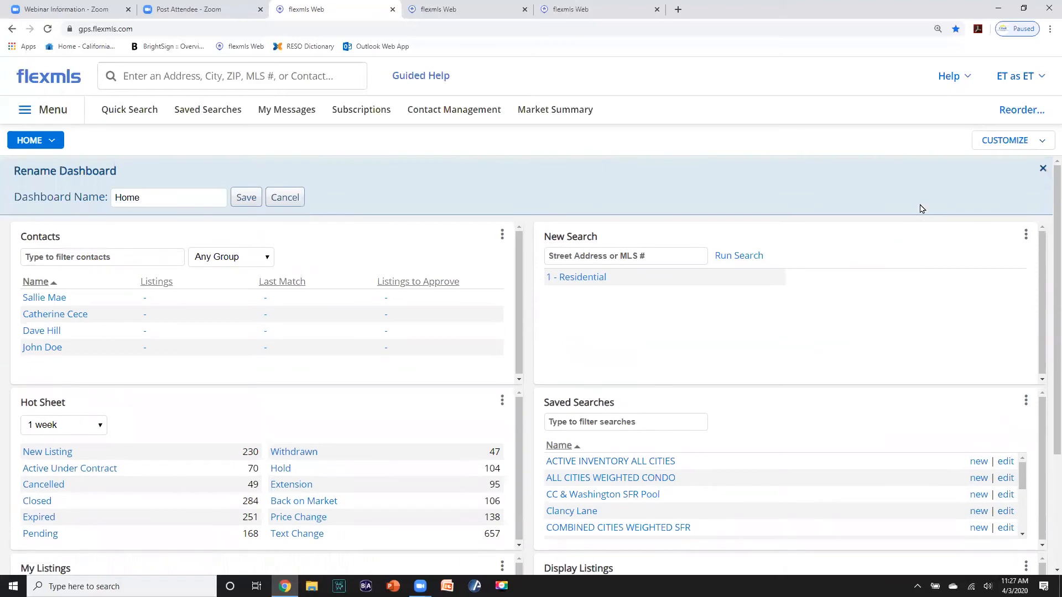
pyautogui.click(166, 203)
pyautogui.moveTo(101, 196); pyautogui.dragTo(182, 189)
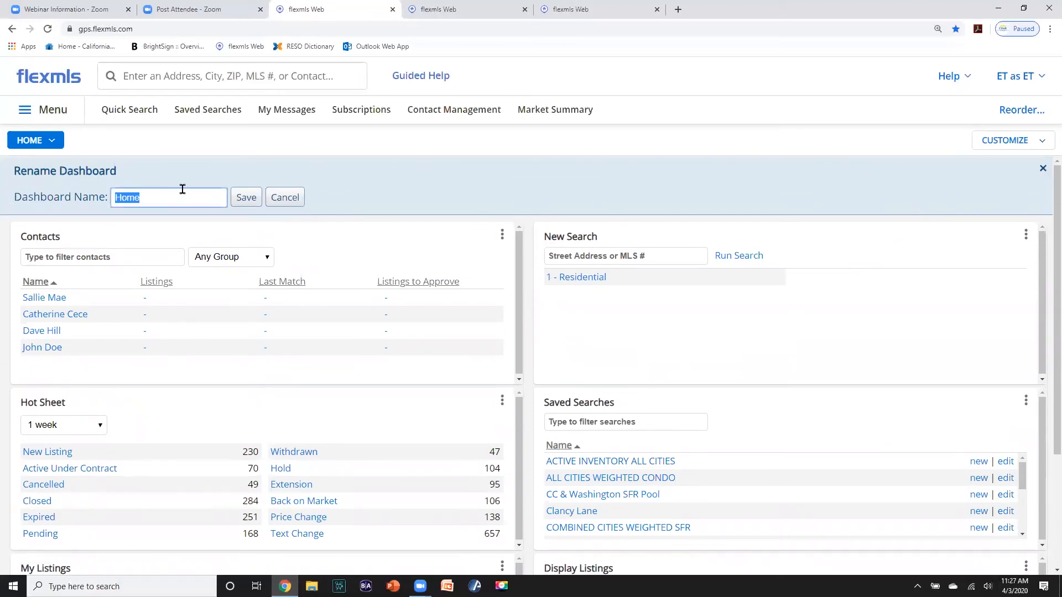
pyautogui.press('BackSpace')
pyautogui.write('IW CONDOS')
pyautogui.click(246, 197)
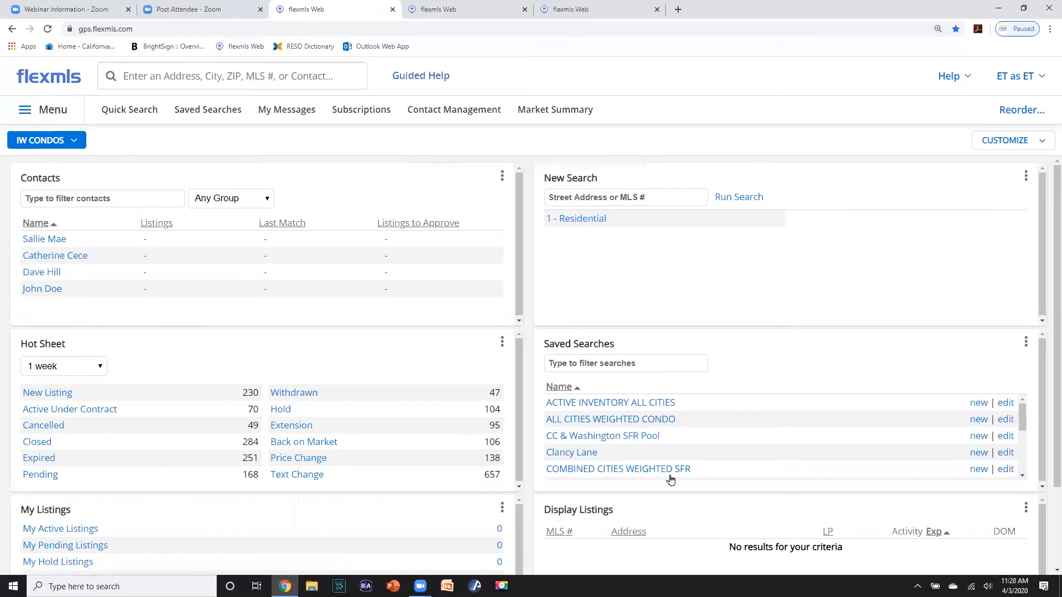
# - Move Display Listings to the top of the right column and filter it by IW CONDOS
pyautogui.moveTo(689, 505); pyautogui.dragTo(685, 194)
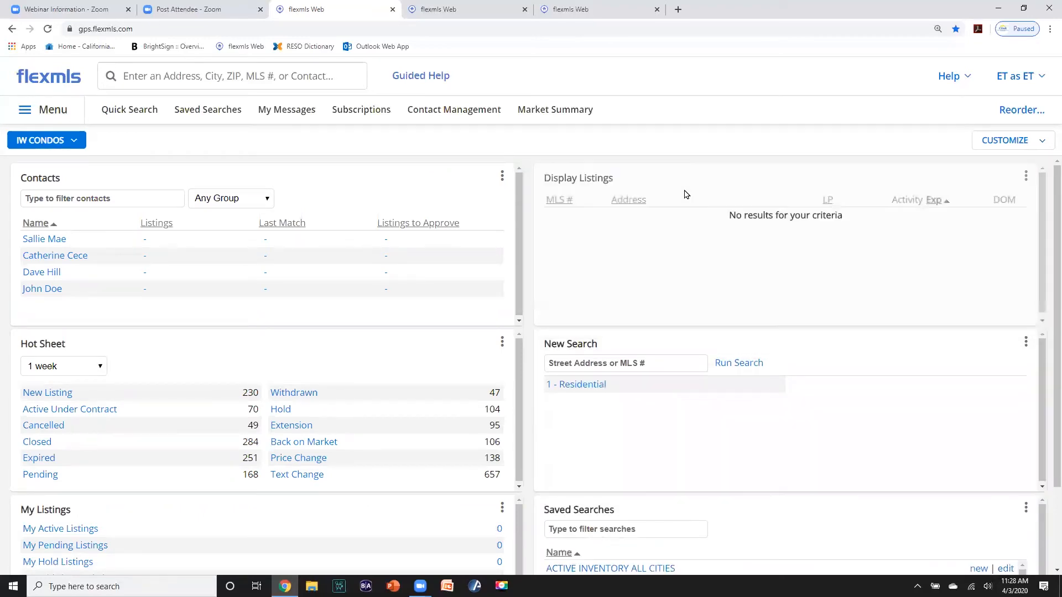
pyautogui.click(1026, 178)
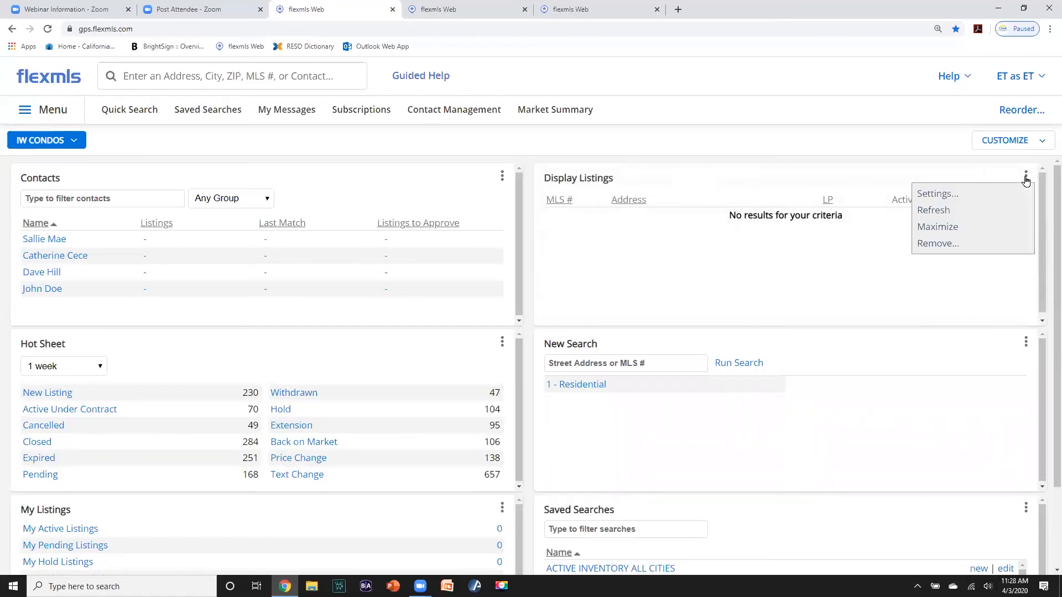
pyautogui.click(944, 198)
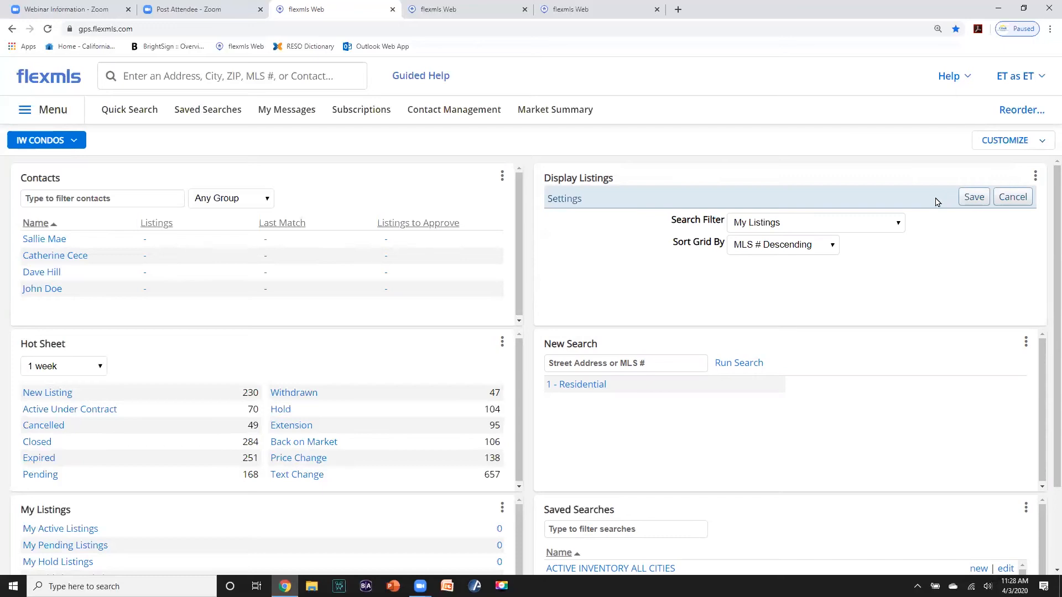
pyautogui.click(896, 224)
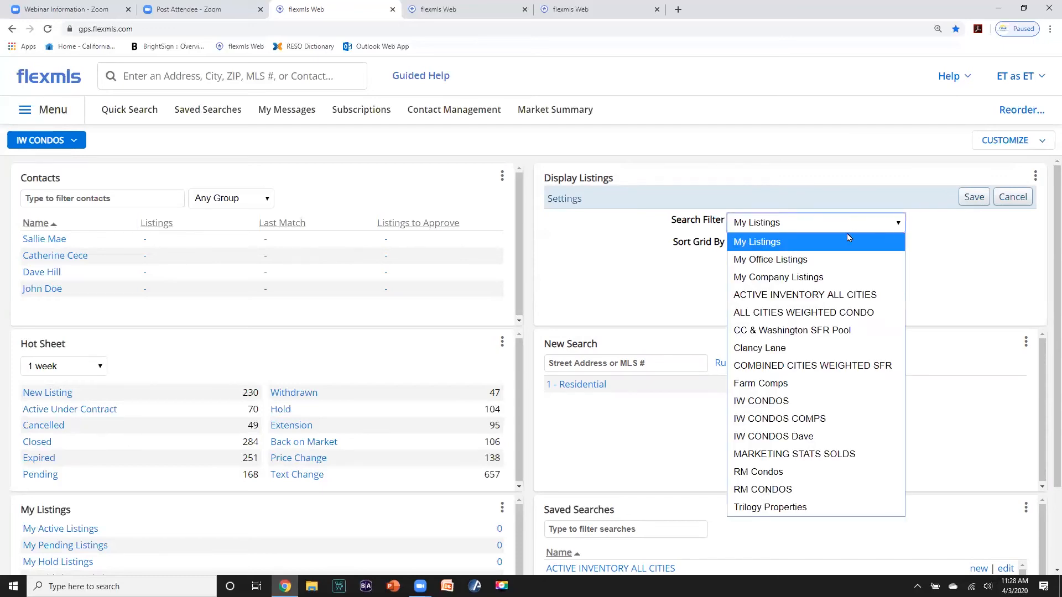
pyautogui.click(782, 403)
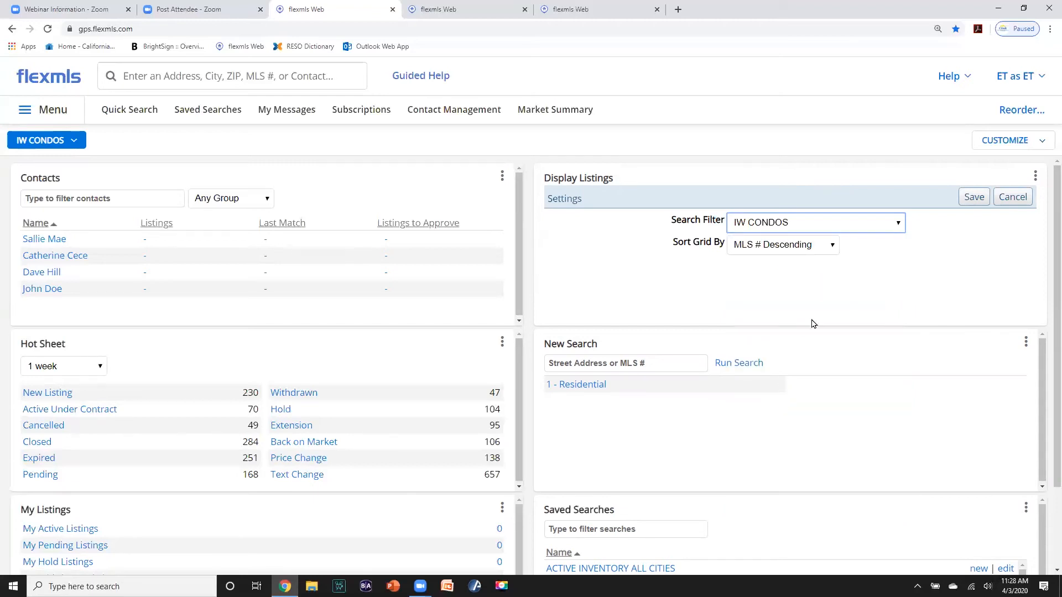
pyautogui.click(968, 197)
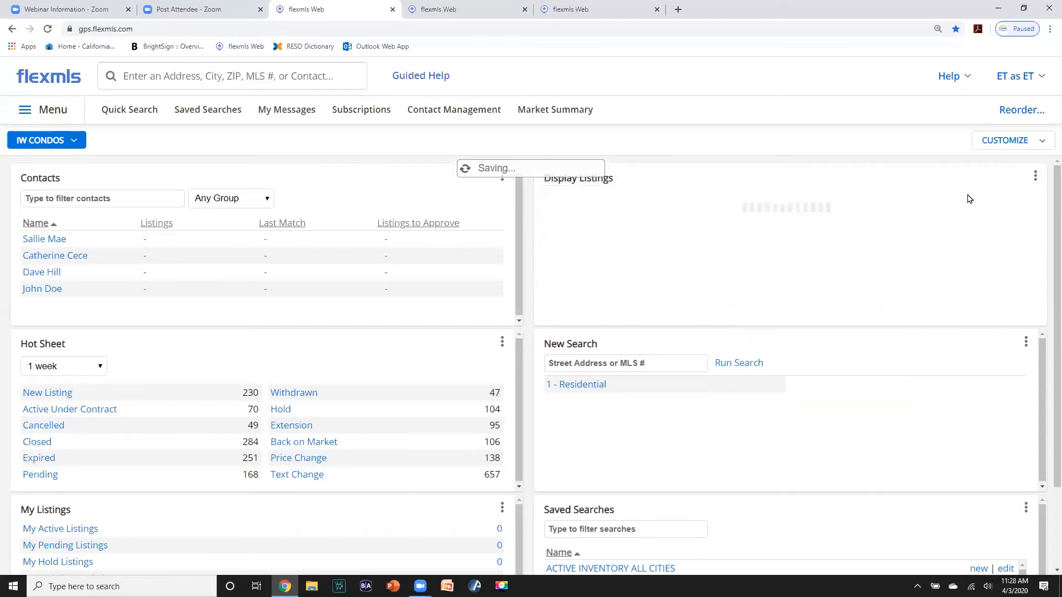
# - Scroll through the dashboard to review the IW CONDOS listings panel
pyautogui.scroll(-4, 848, 242)
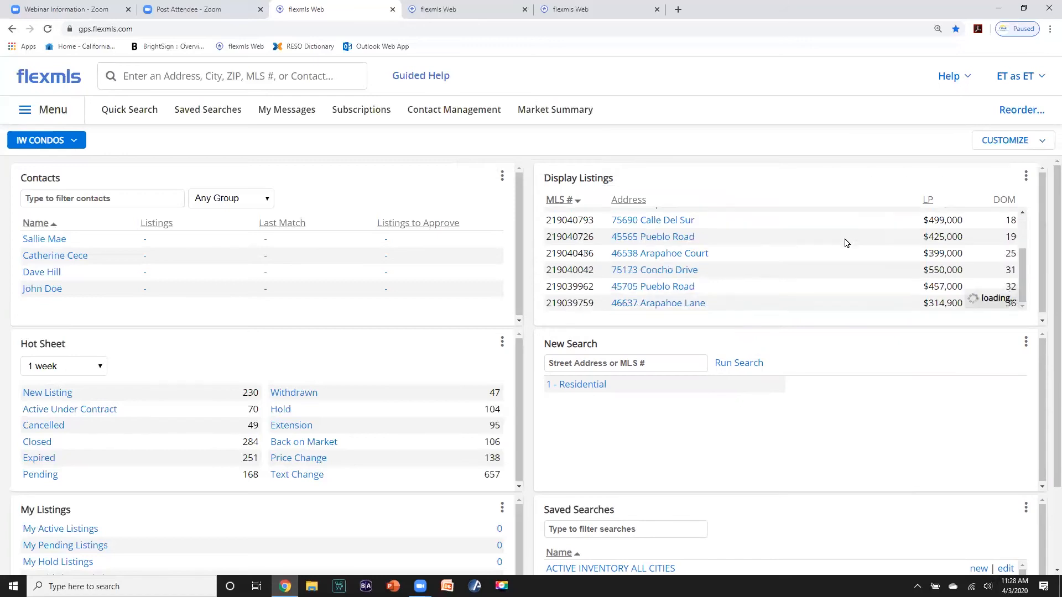
pyautogui.scroll(4, 848, 244)
pyautogui.scroll(-5, 845, 243)
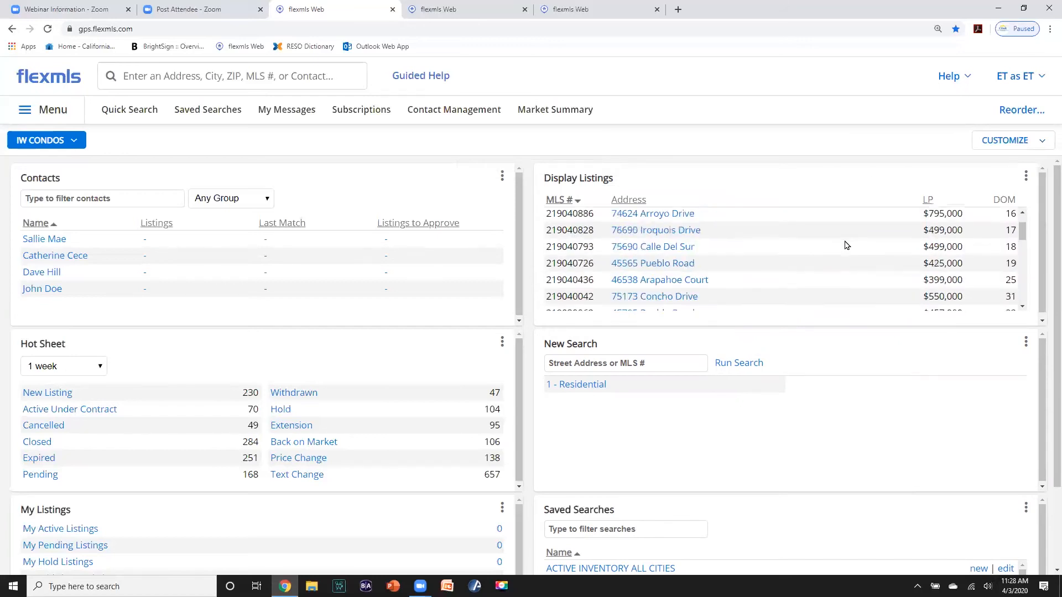
pyautogui.scroll(5, 845, 244)
pyautogui.scroll(-10, 846, 245)
pyautogui.scroll(10, 844, 245)
pyautogui.scroll(-8, 845, 244)
pyautogui.scroll(8, 846, 246)
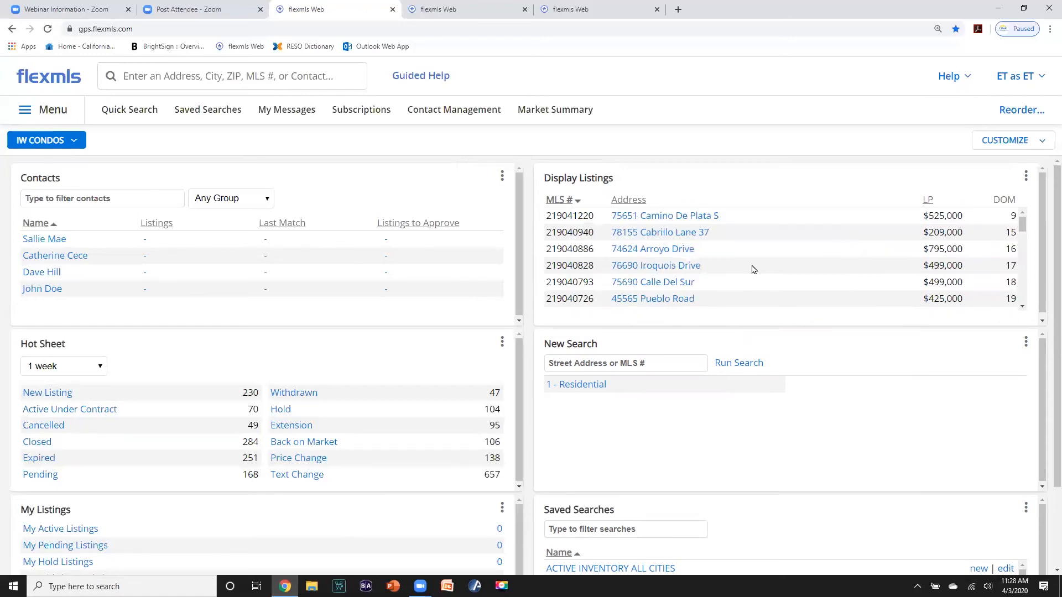
pyautogui.scroll(-1, 751, 413)
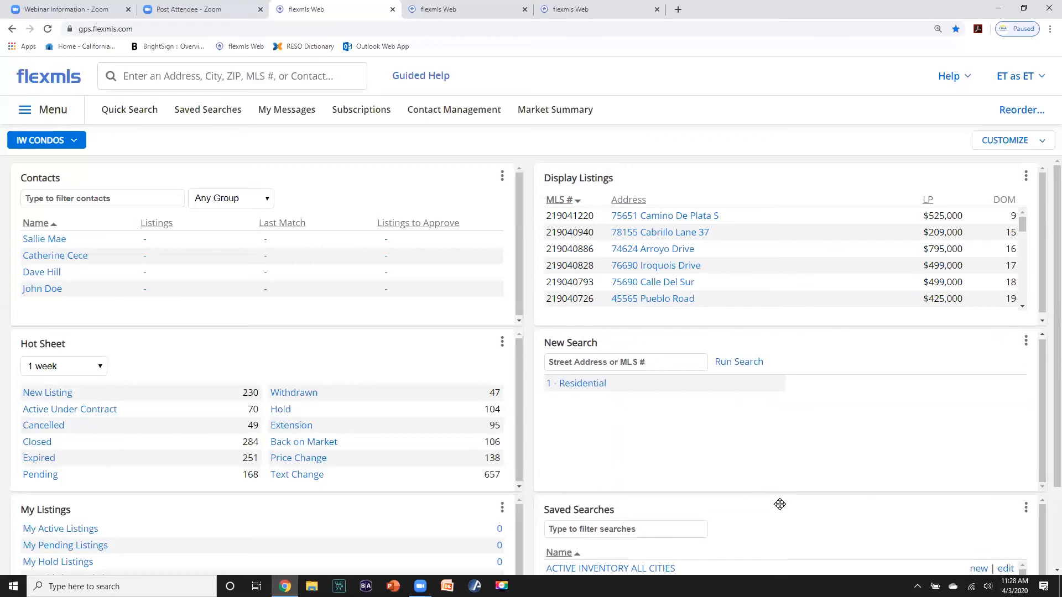
# - Place Saved Searches under Display Listings and set it to show Only Favorites
pyautogui.moveTo(777, 502); pyautogui.dragTo(784, 347)
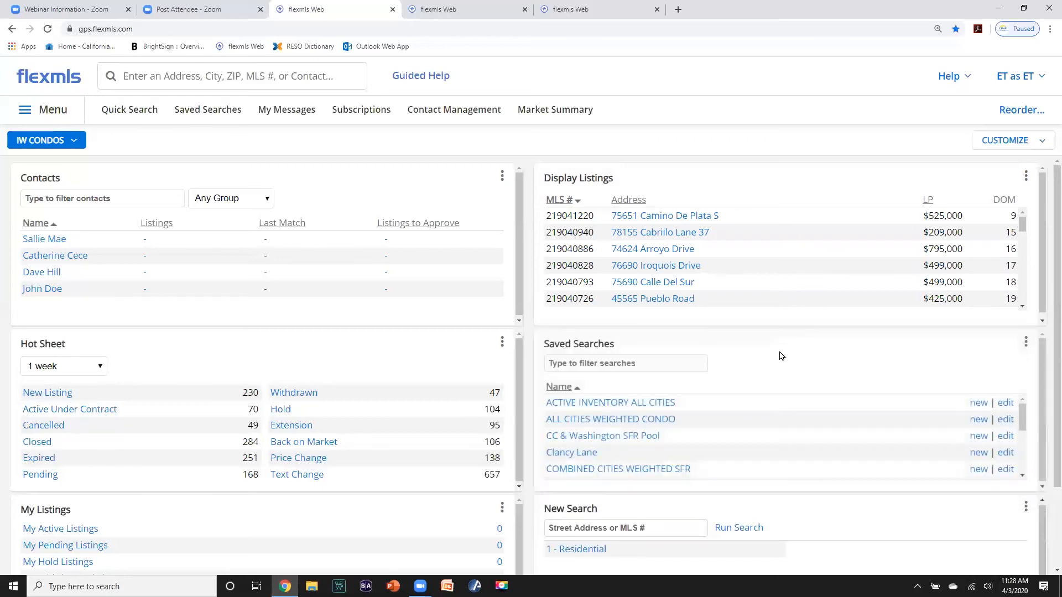
pyautogui.click(1025, 342)
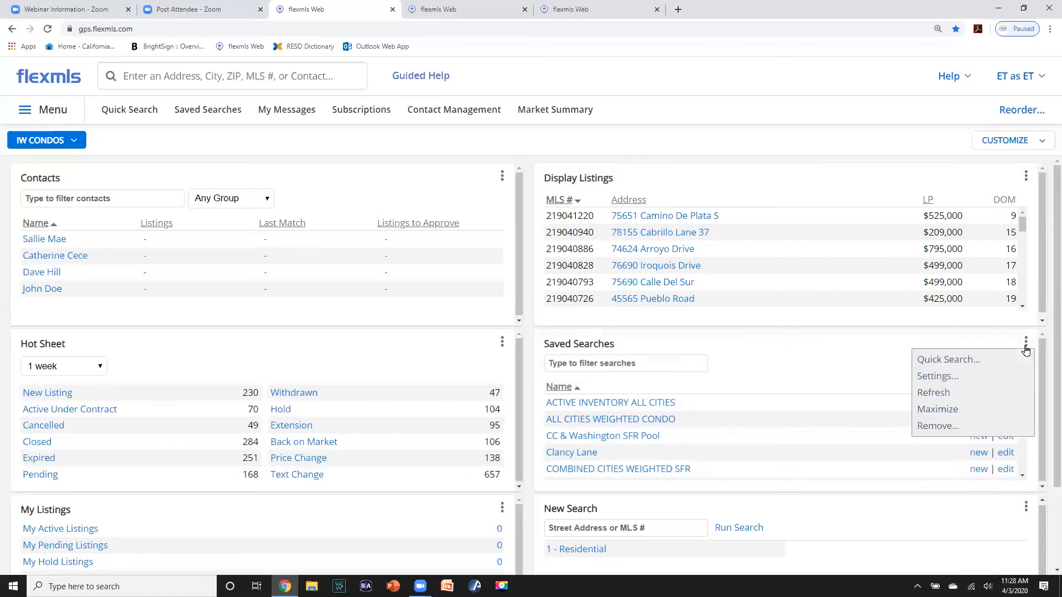
pyautogui.click(947, 376)
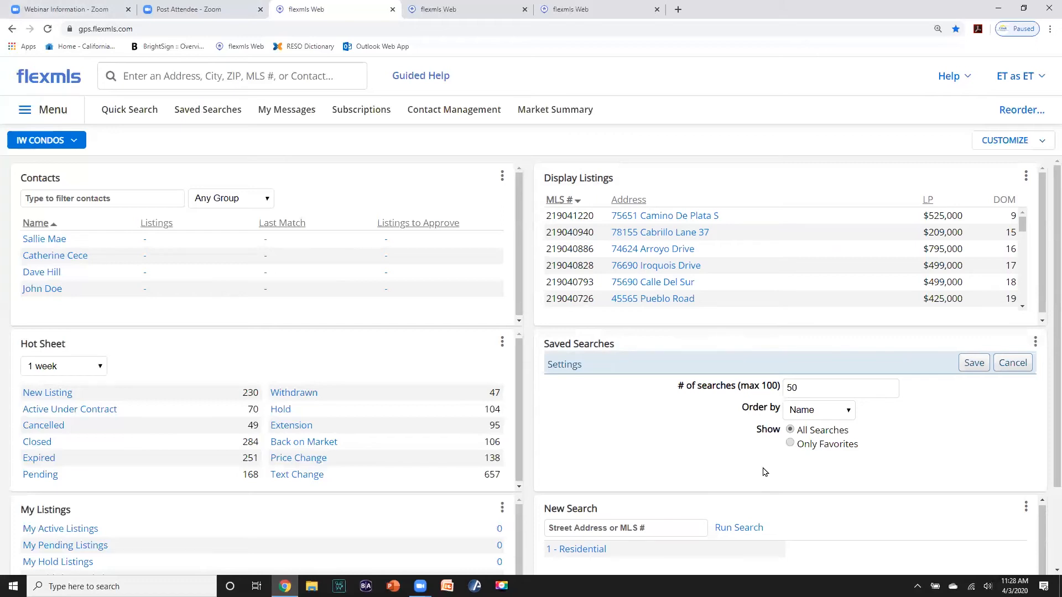
pyautogui.click(790, 444)
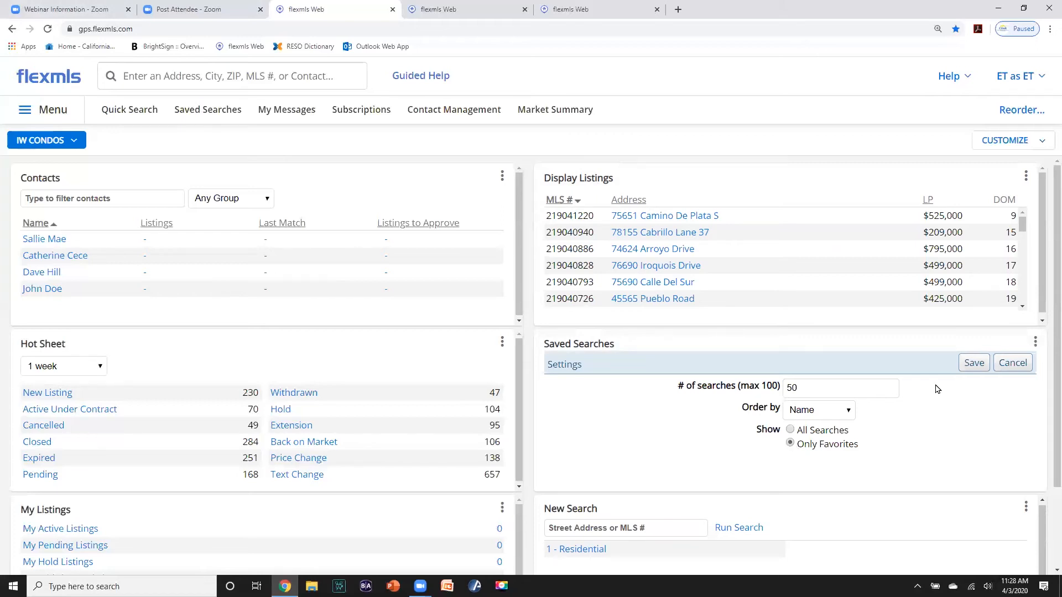
pyautogui.click(972, 366)
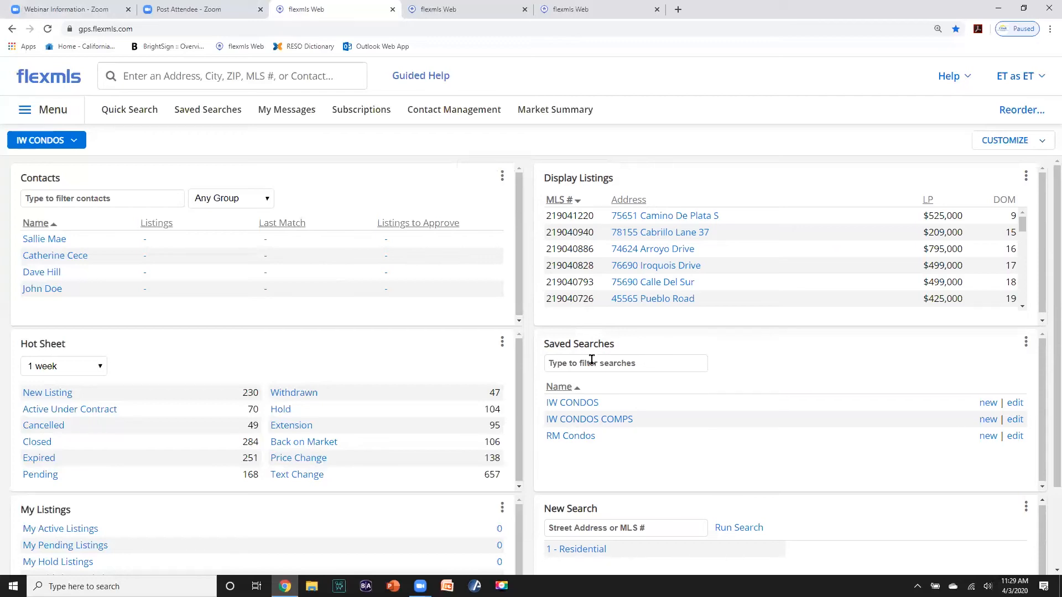
# - Add the Statistics chart gadgets, including Inventory, Sold DOM, Sale to Original List Price Ratio and Volume
pyautogui.click(1041, 142)
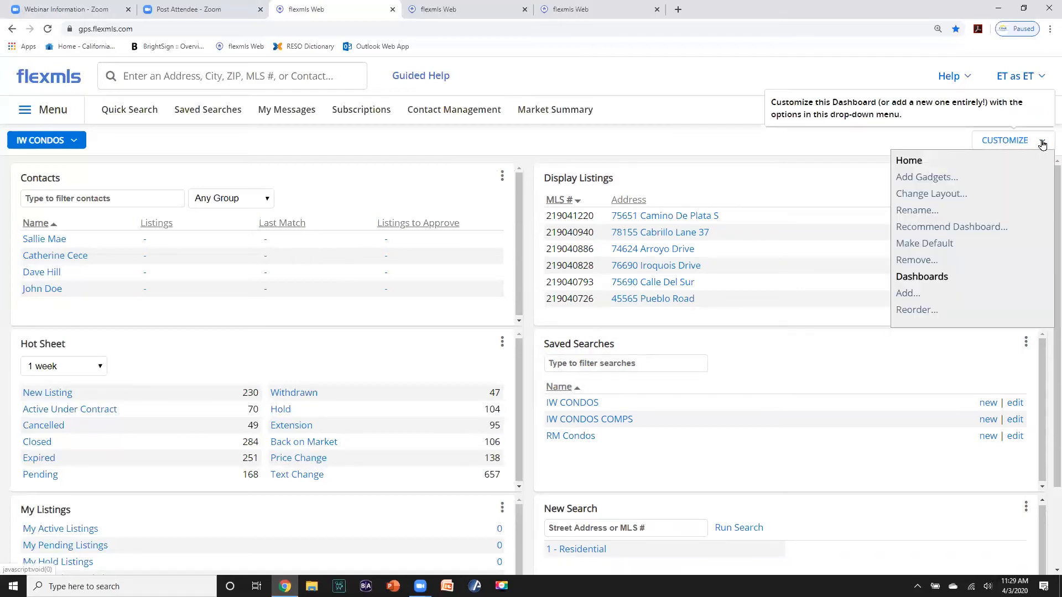
pyautogui.click(934, 178)
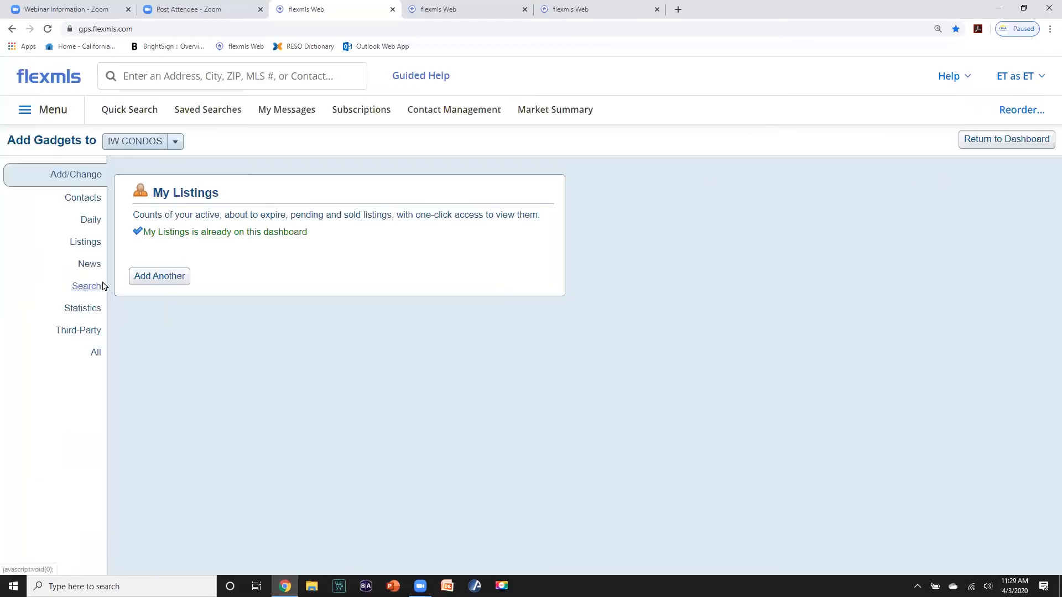
pyautogui.click(80, 312)
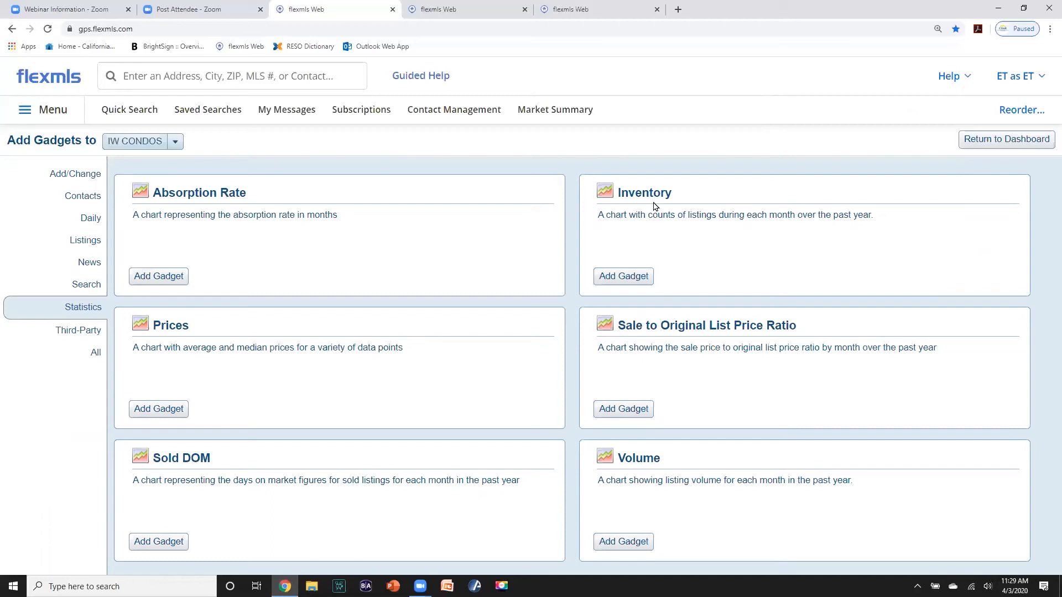
pyautogui.click(628, 278)
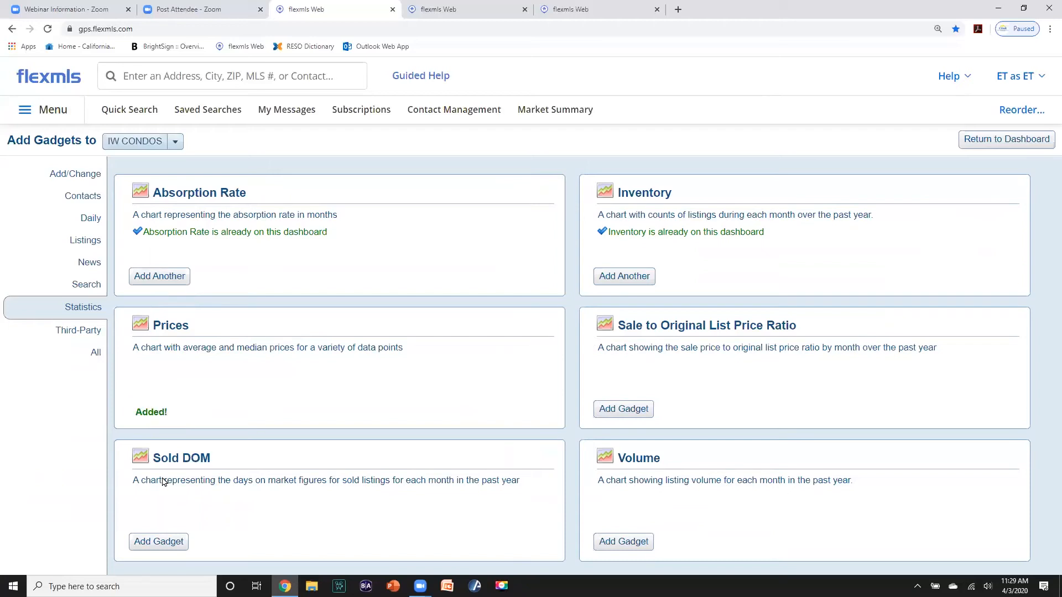
pyautogui.click(165, 541)
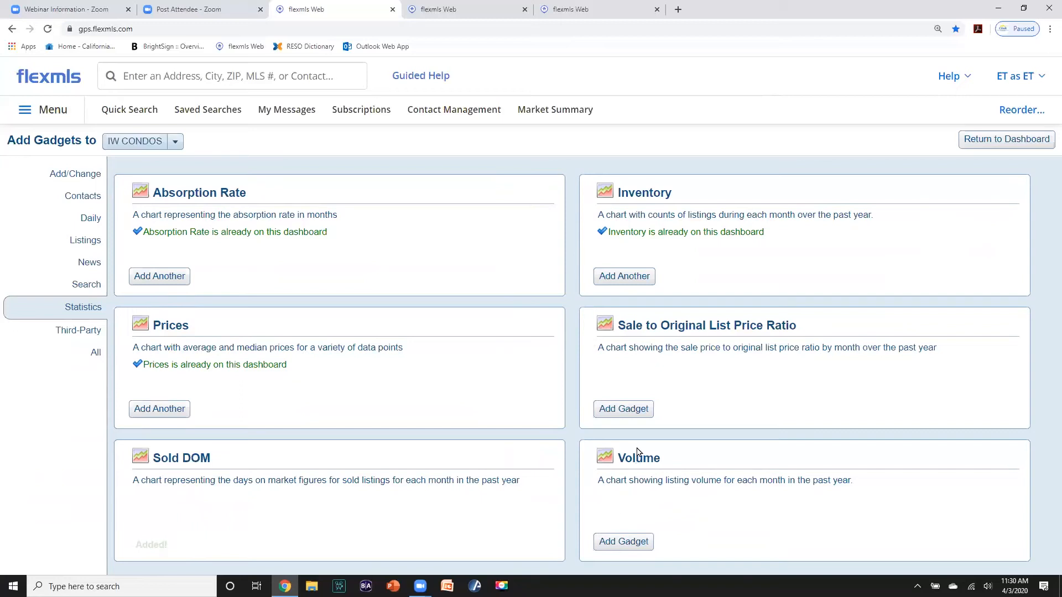
pyautogui.click(628, 413)
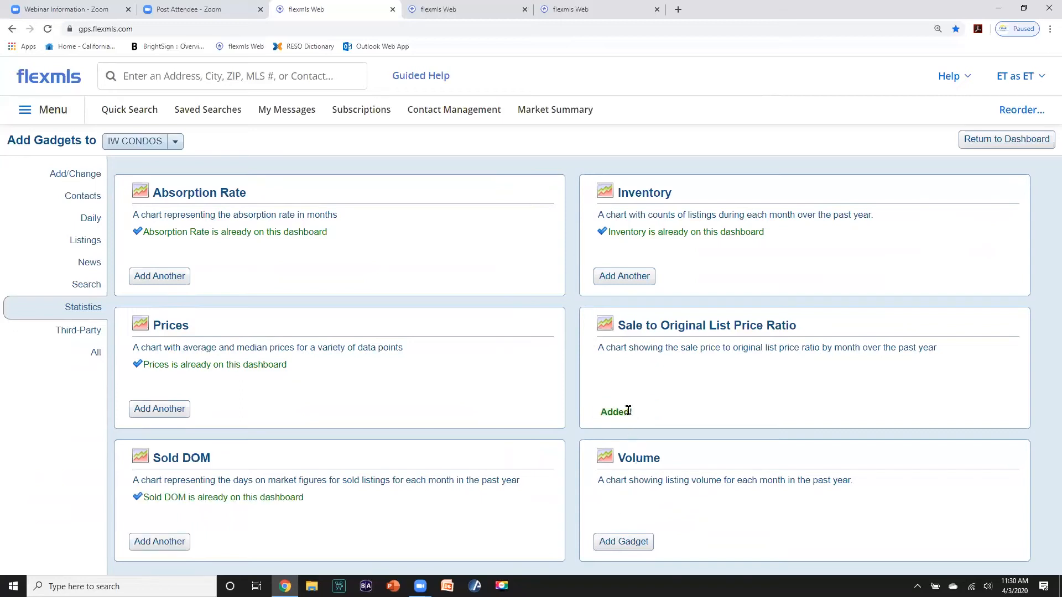
pyautogui.click(621, 542)
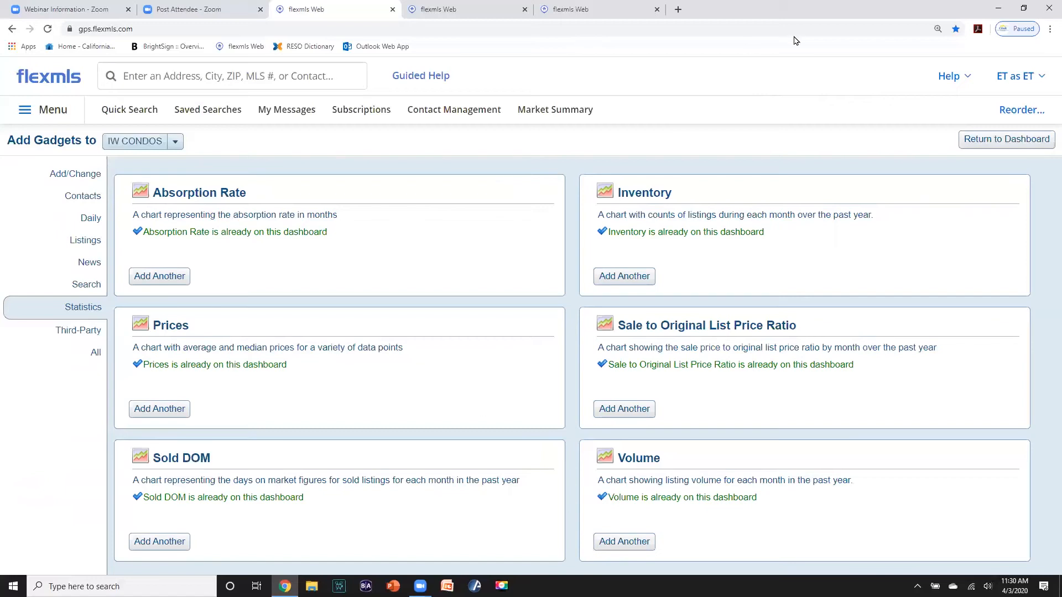
pyautogui.click(993, 140)
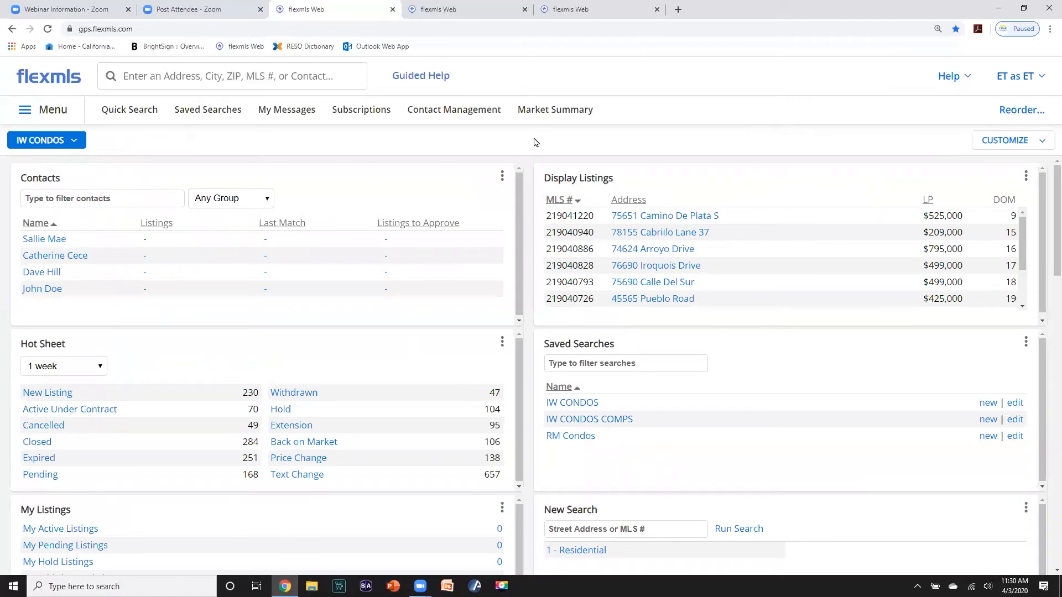
# - Switch the IW CONDOS dashboard to a three-column layout
pyautogui.click(1042, 143)
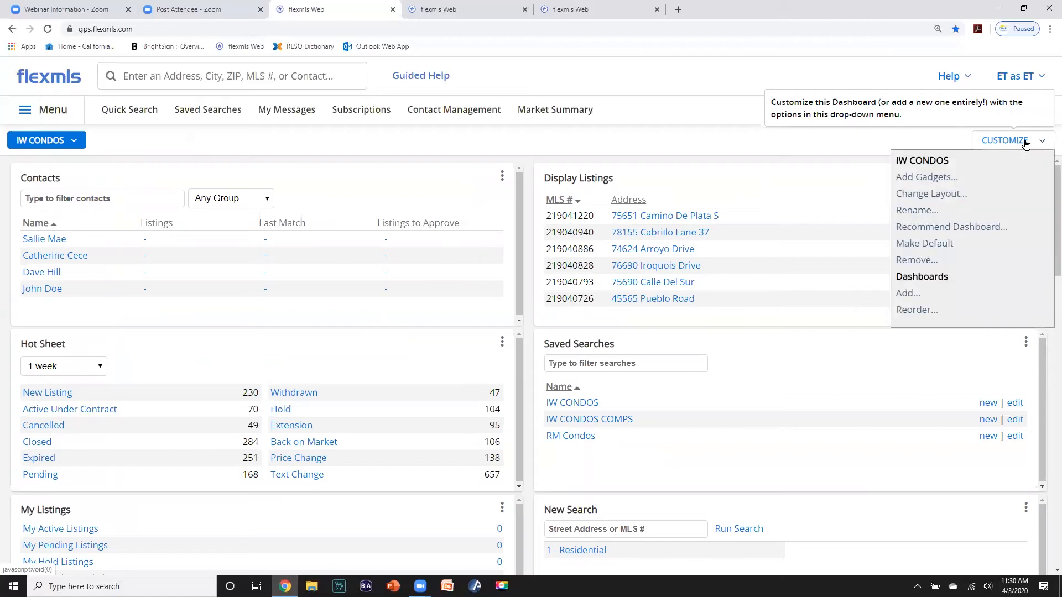
pyautogui.click(923, 194)
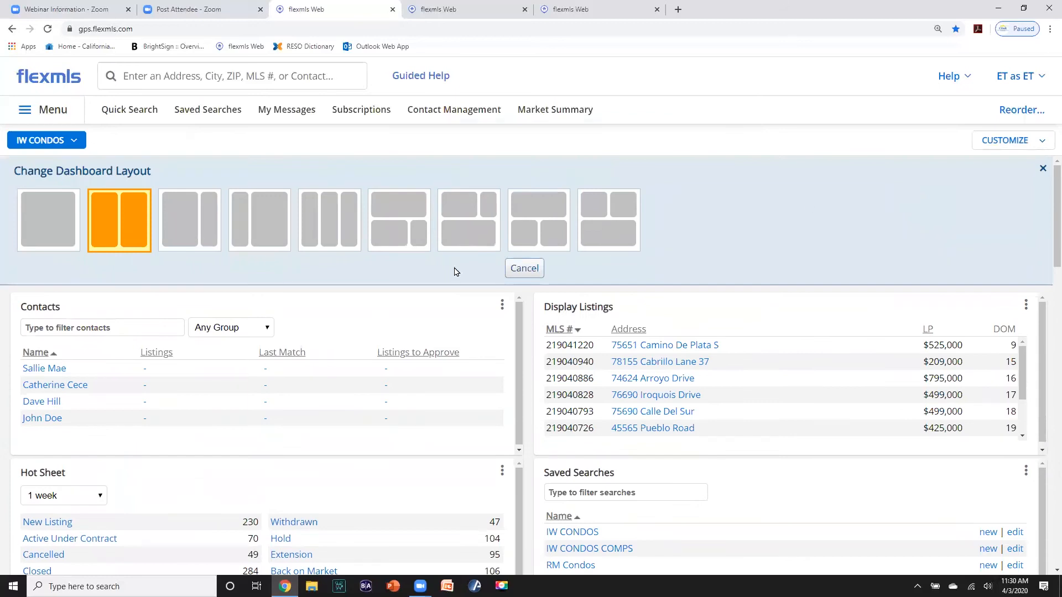
pyautogui.click(332, 226)
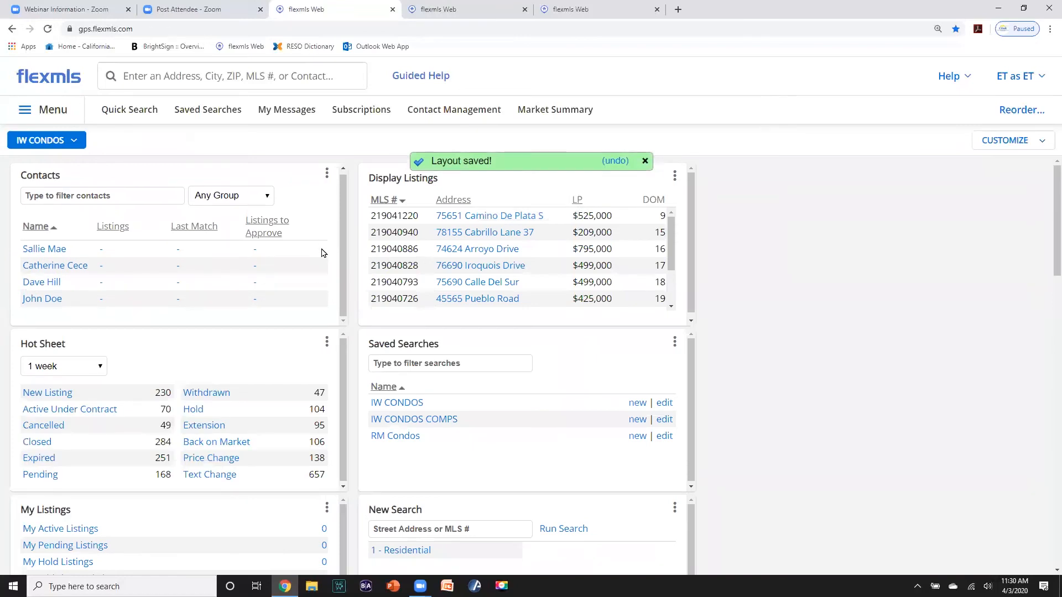
# - Stack the Prices, Sold DIM, Inventory and Sale to Original List Price Ratio charts in the right column
pyautogui.scroll(-2, 652, 289)
pyautogui.moveTo(1046, 231); pyautogui.dragTo(1047, 344)
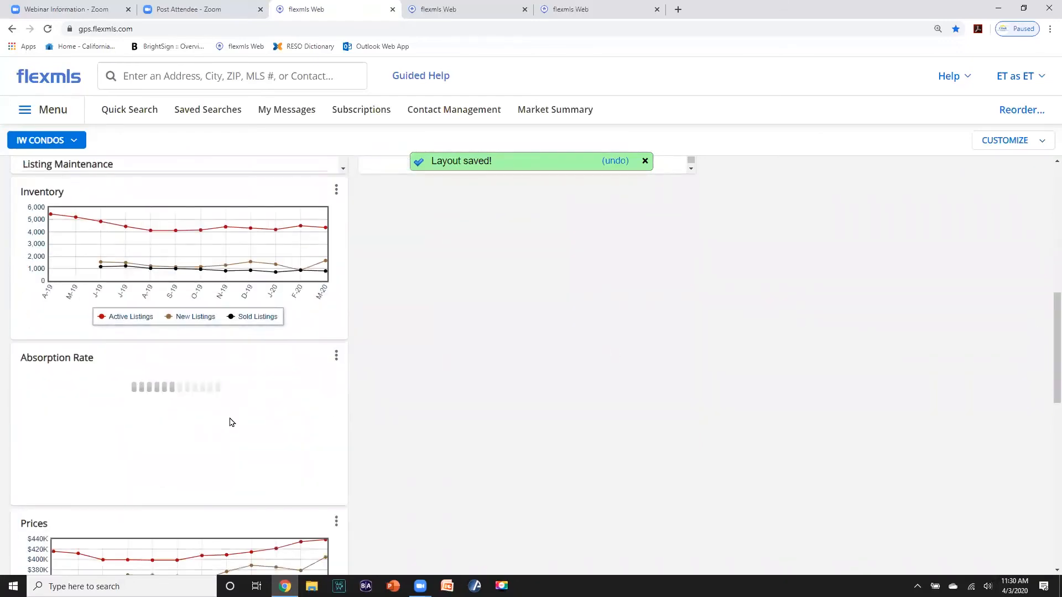
pyautogui.scroll(-1, 218, 429)
pyautogui.moveTo(190, 456); pyautogui.dragTo(841, 207)
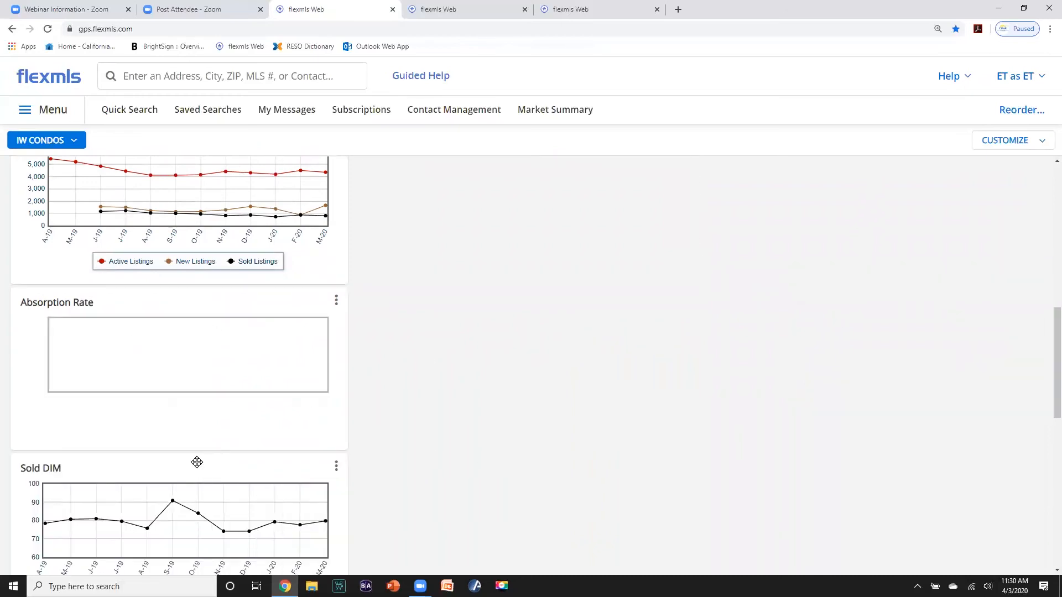
pyautogui.moveTo(192, 467); pyautogui.dragTo(739, 426)
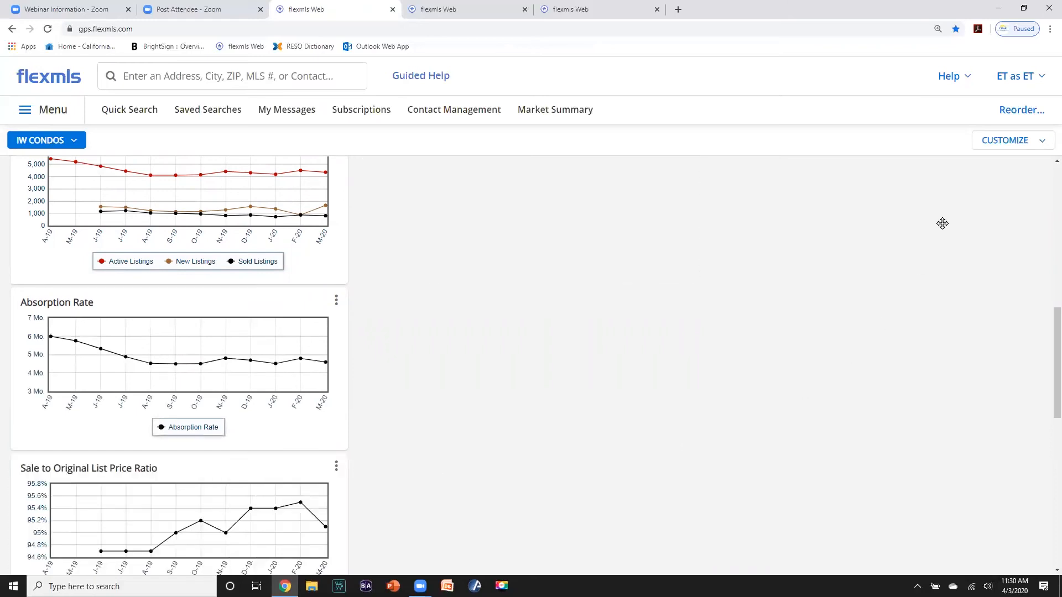
pyautogui.moveTo(1054, 349); pyautogui.dragTo(1049, 321)
pyautogui.moveTo(120, 245); pyautogui.dragTo(762, 271)
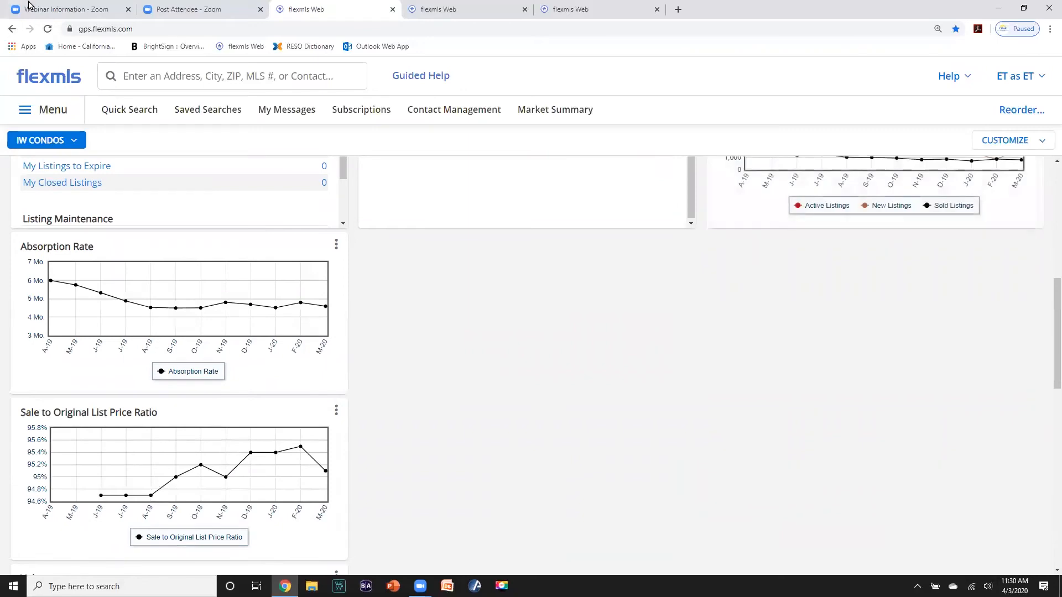
pyautogui.moveTo(180, 409); pyautogui.dragTo(805, 273)
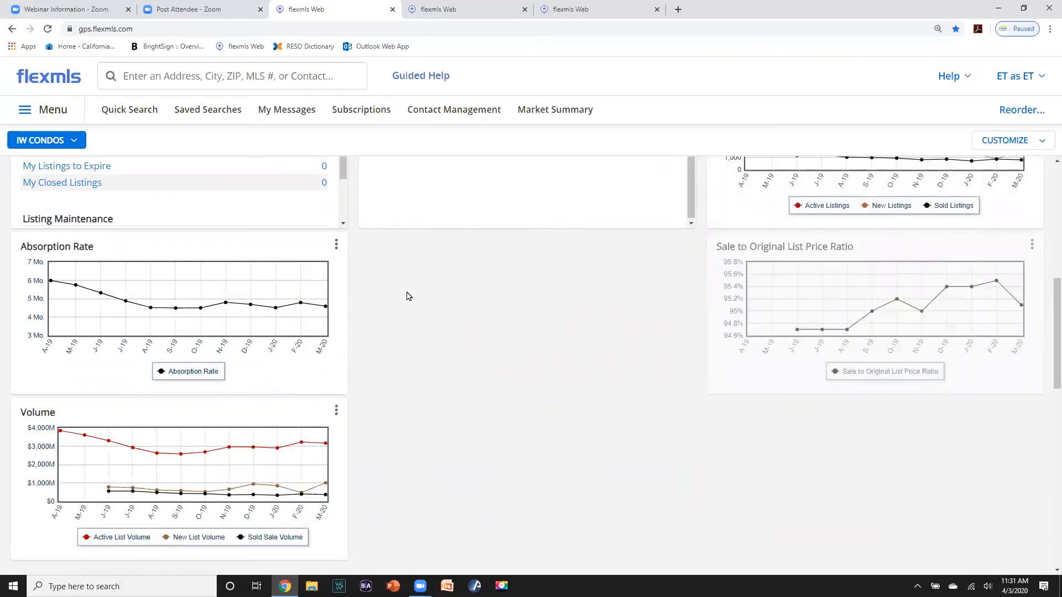
pyautogui.scroll(8, 396, 312)
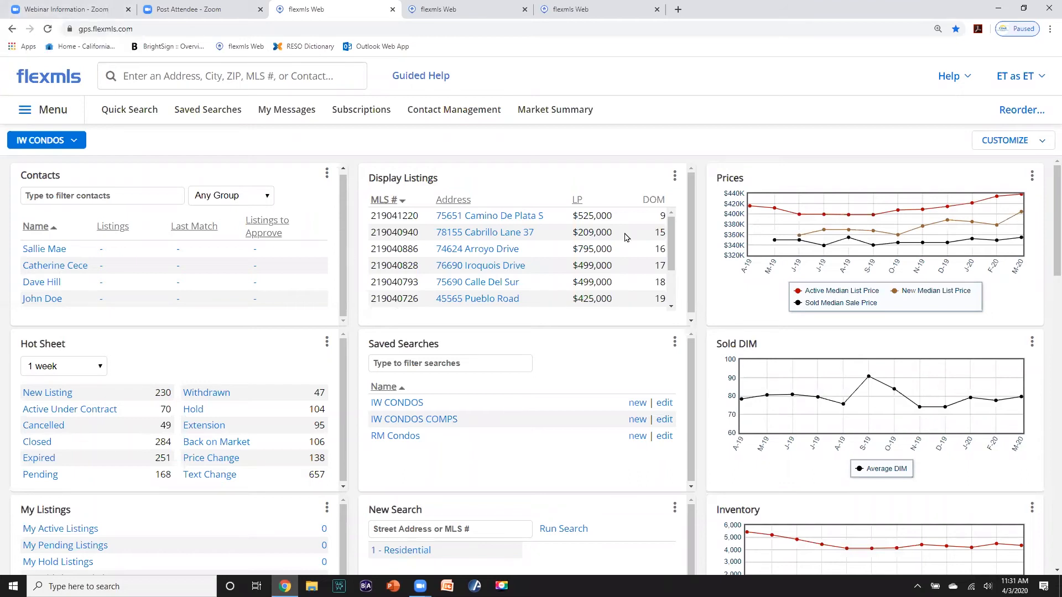
# - Open the Prices chart settings and keep Residential as the property type
pyautogui.click(1031, 177)
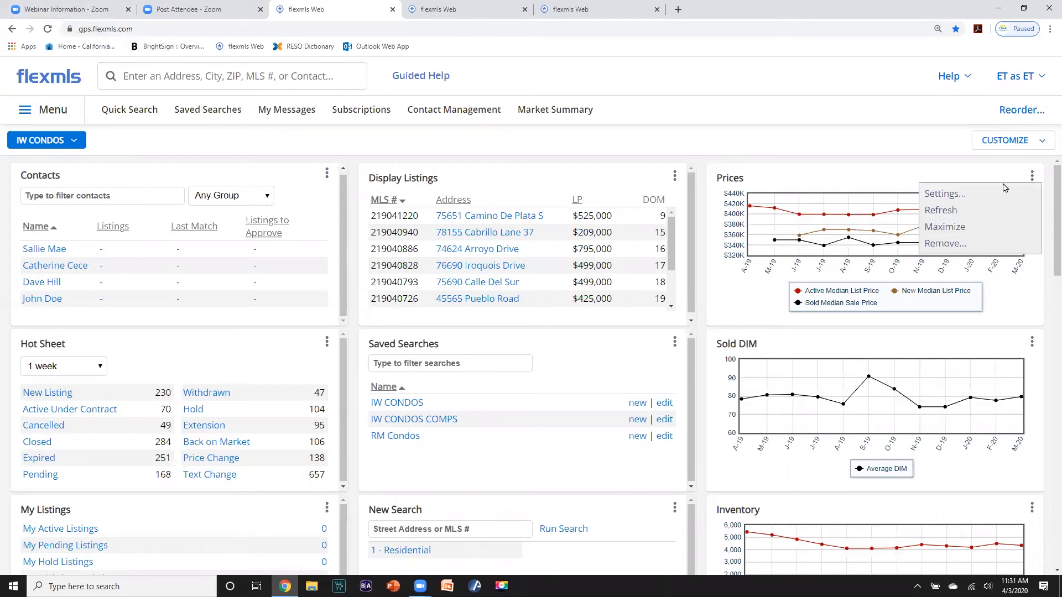
pyautogui.click(965, 197)
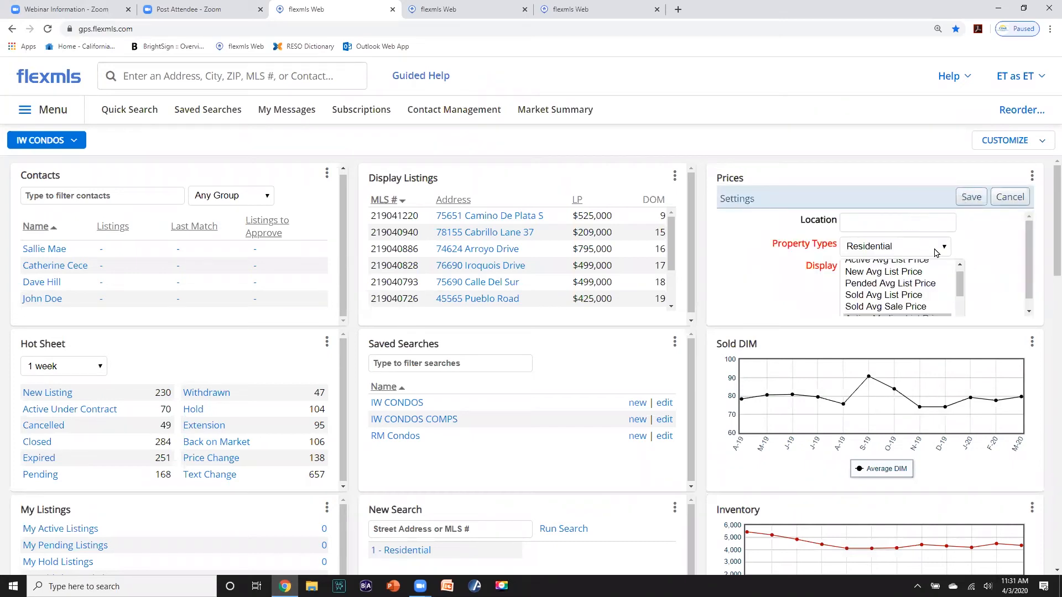
pyautogui.moveTo(1026, 254)
pyautogui.mouseDown()
pyautogui.moveTo(1029, 277)
pyautogui.moveTo(1026, 251)
pyautogui.mouseUp()
pyautogui.moveTo(961, 285); pyautogui.dragTo(960, 292)
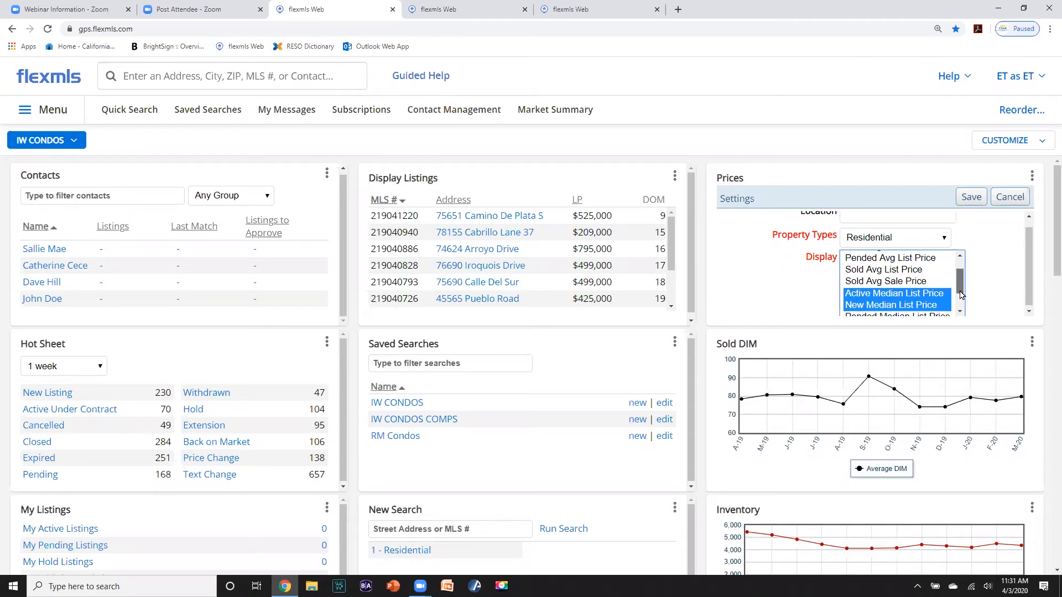
pyautogui.moveTo(960, 295); pyautogui.dragTo(959, 283)
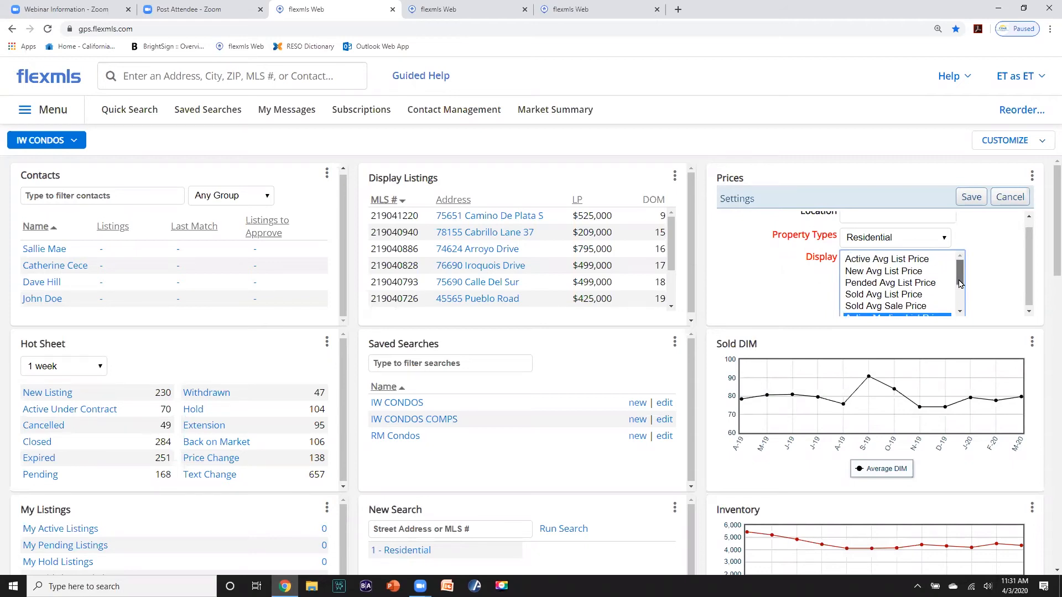
pyautogui.click(946, 239)
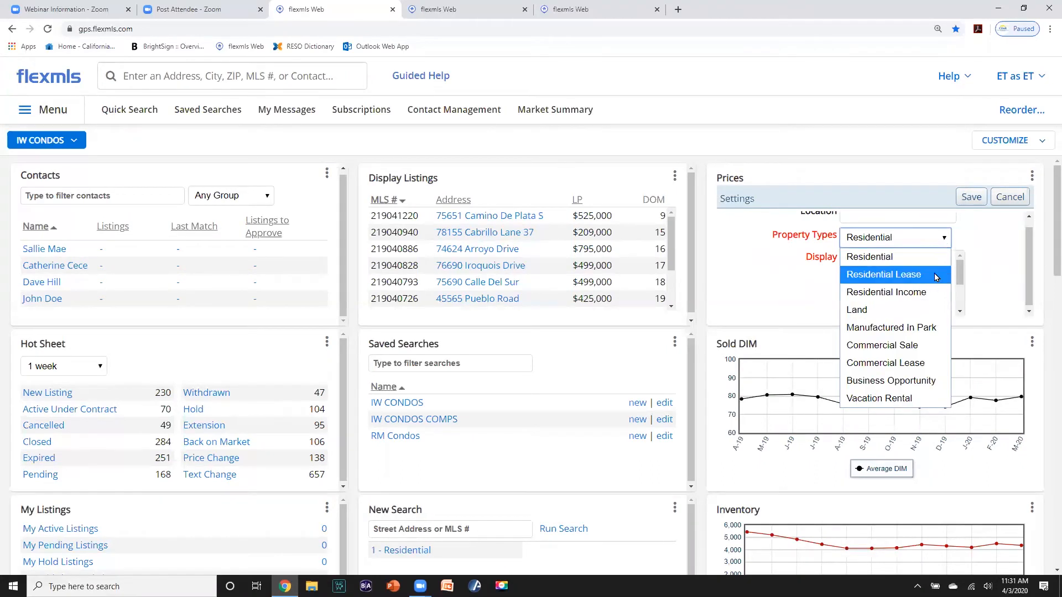
pyautogui.click(915, 258)
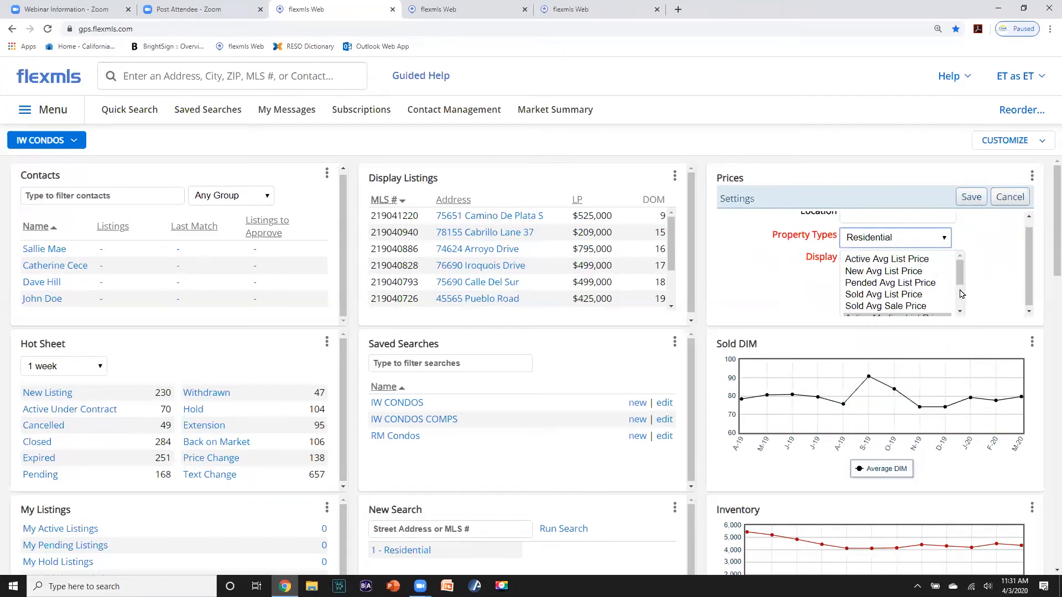
pyautogui.moveTo(1029, 277); pyautogui.dragTo(1031, 256)
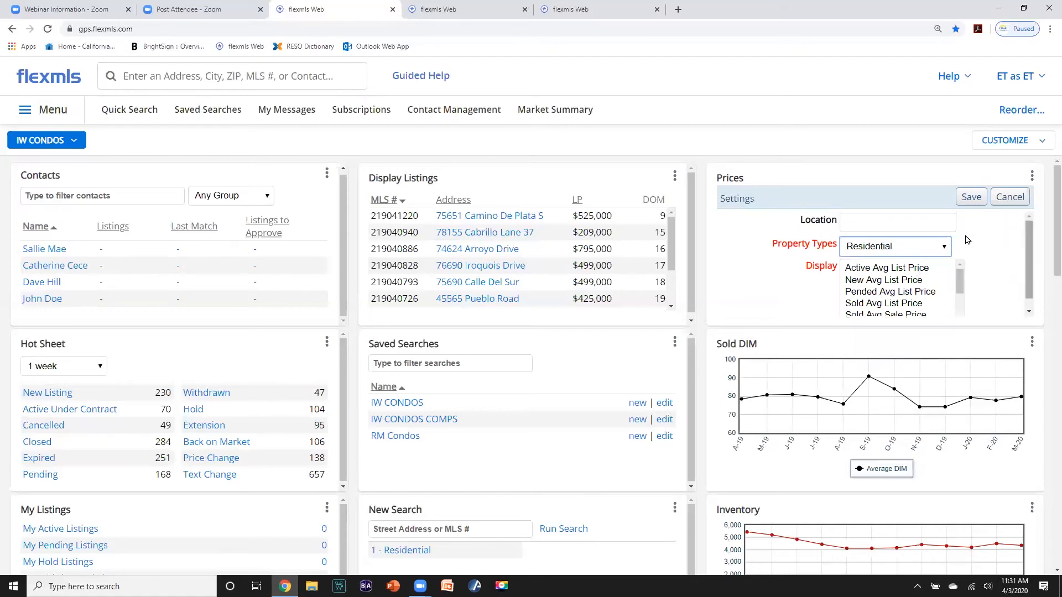
# - Set the Prices chart location to the Indian Wells Country Club subdivision and save
pyautogui.click(899, 224)
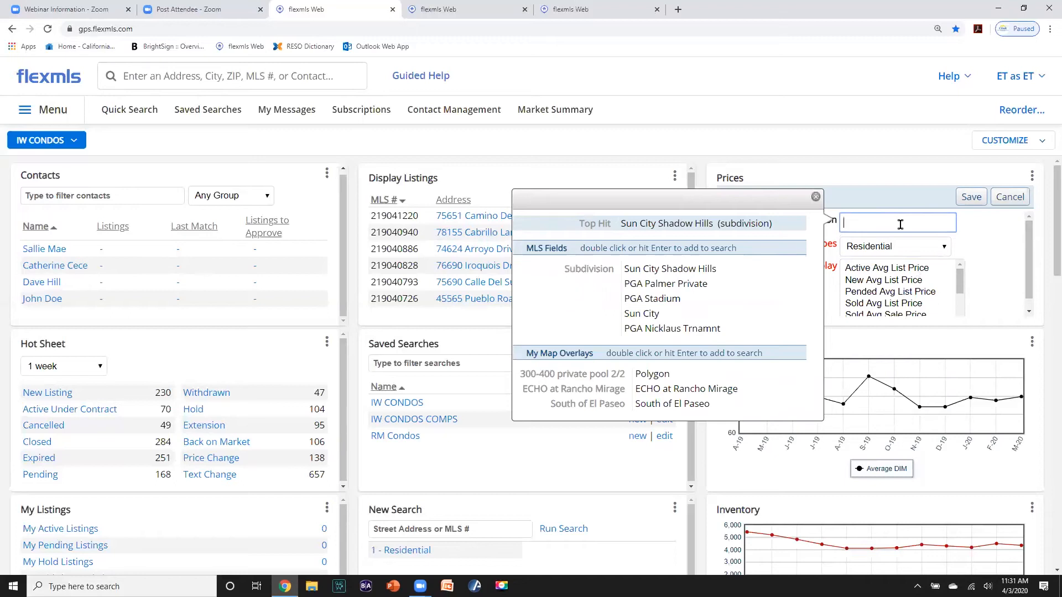
pyautogui.write('INDIAN WELLS')
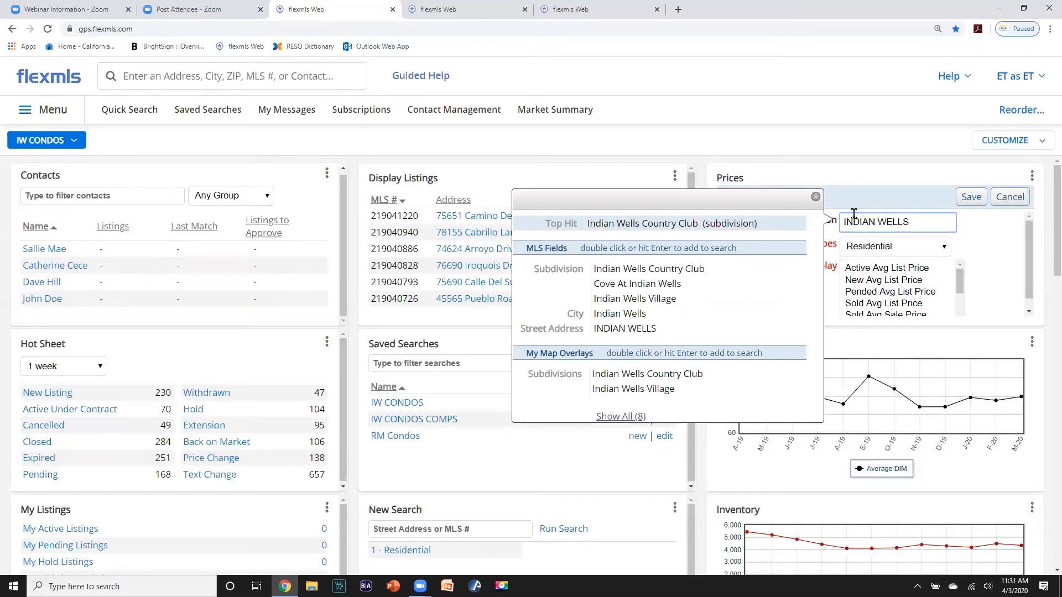
pyautogui.doubleClick(610, 377)
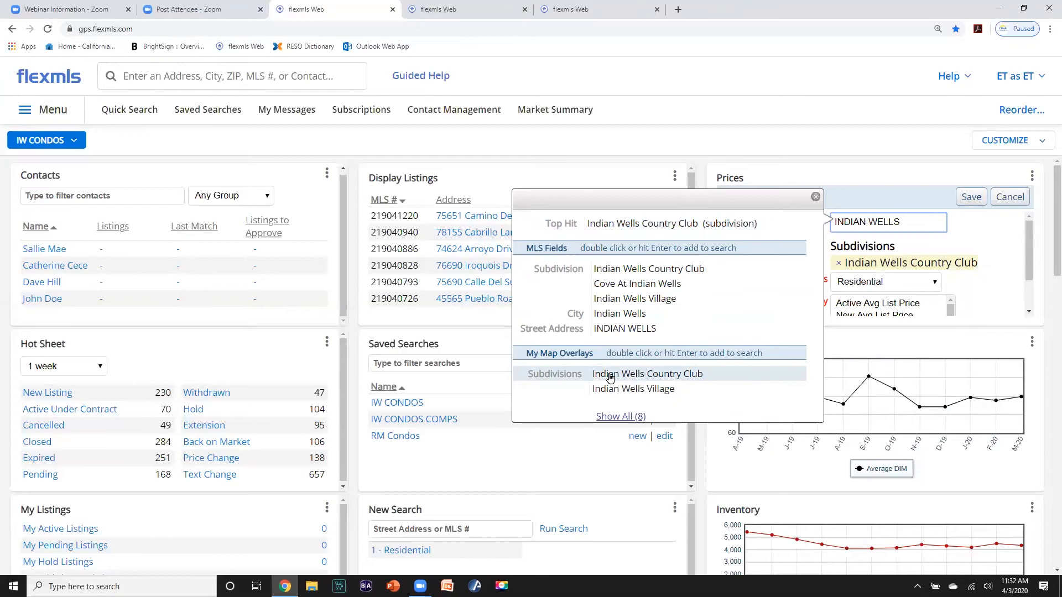
pyautogui.click(969, 198)
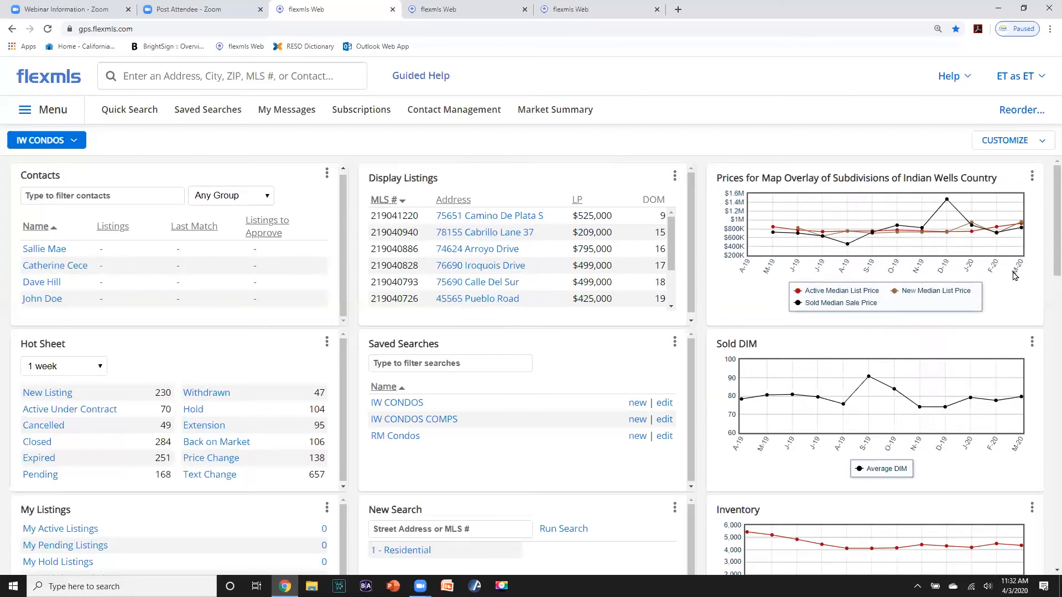
# - Set the Sold DIM chart's location to the Indian Wells Country Club subdivision and save
pyautogui.click(1031, 344)
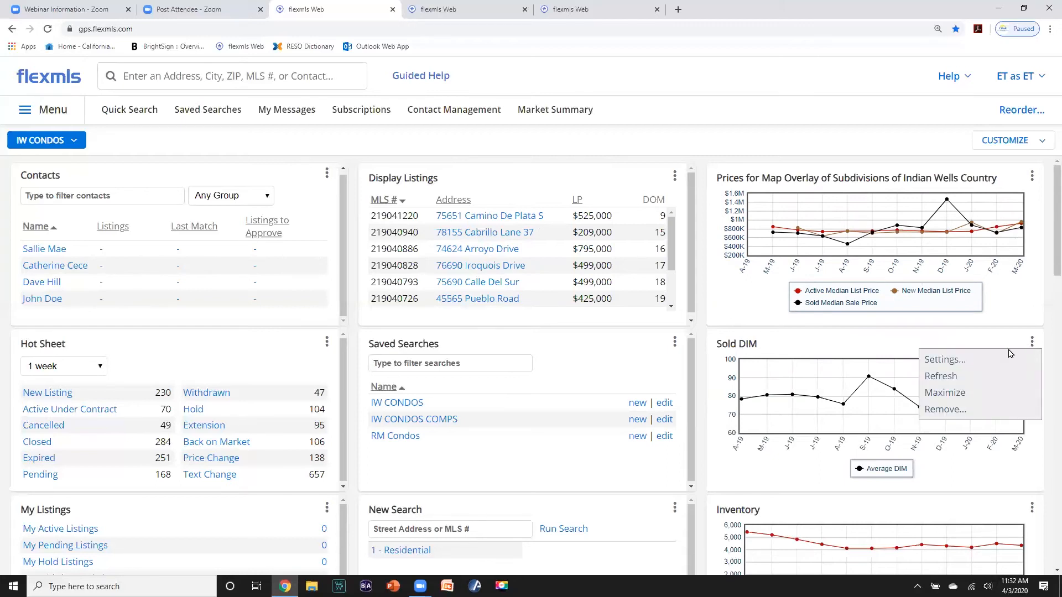
pyautogui.click(956, 359)
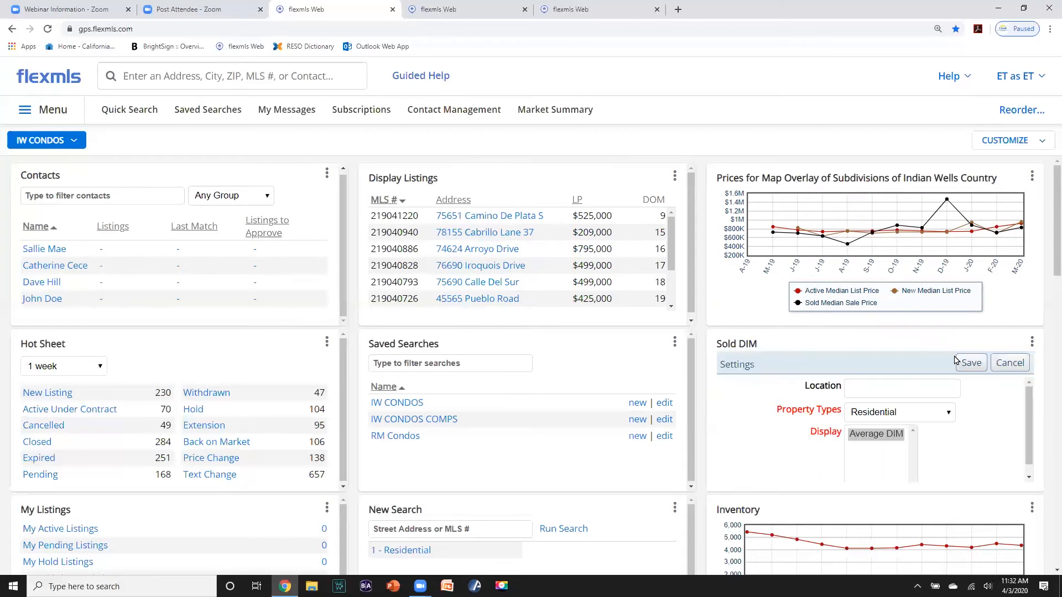
pyautogui.click(886, 387)
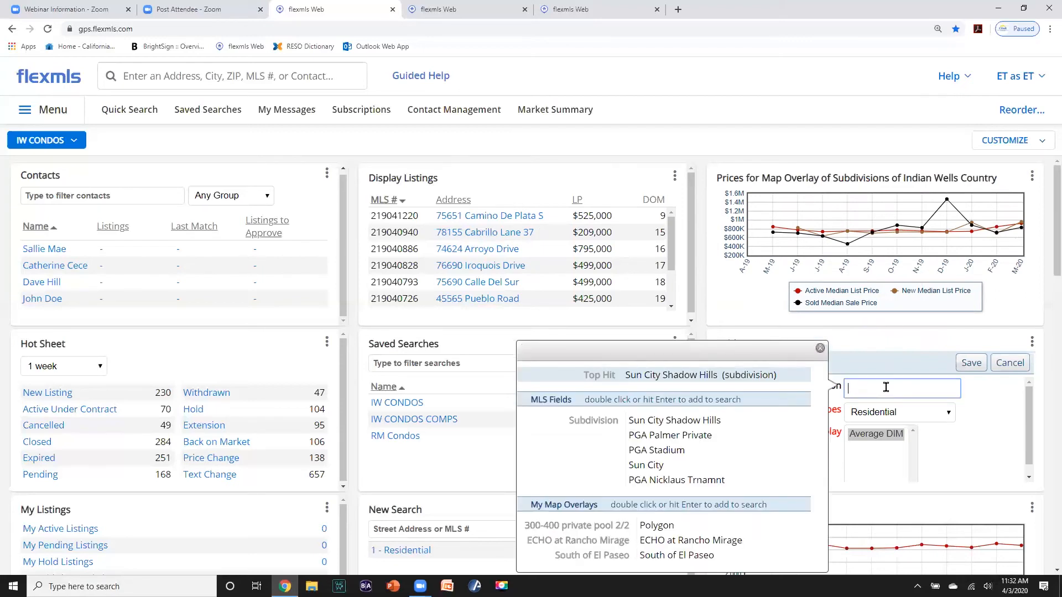
pyautogui.write('INDI')
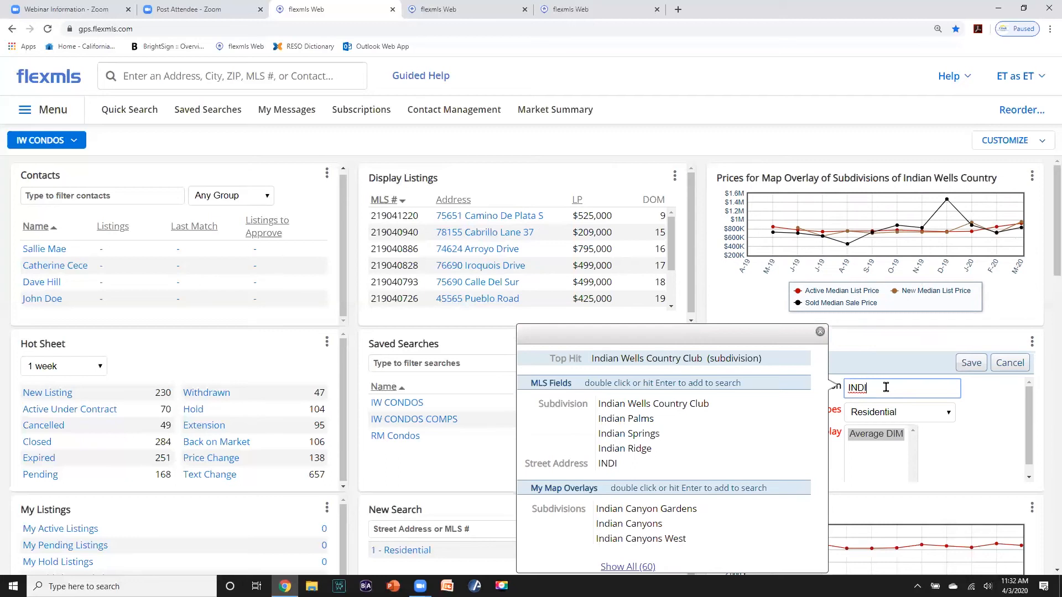
pyautogui.doubleClick(733, 408)
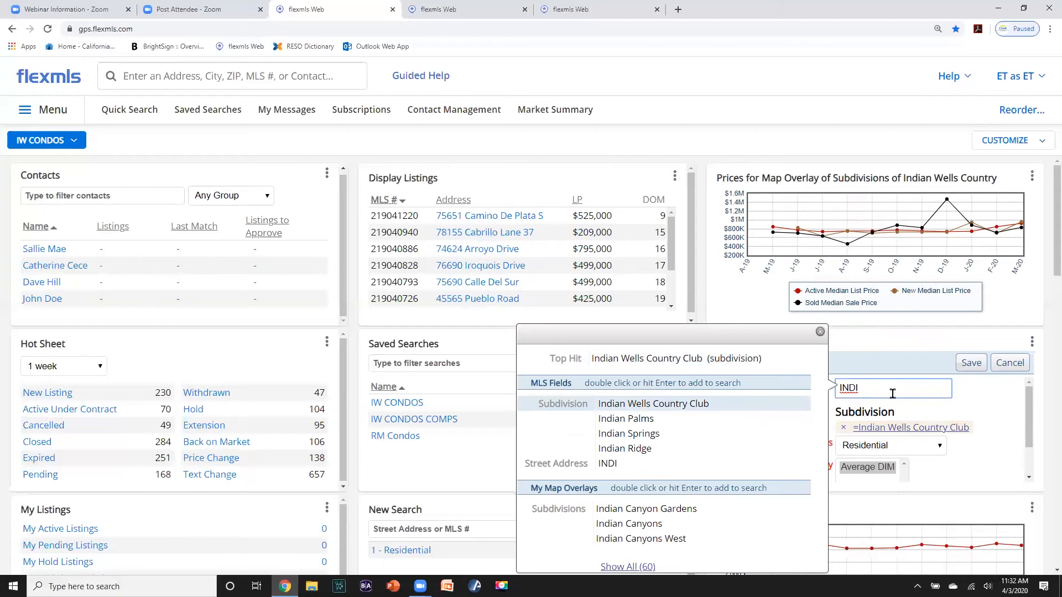
pyautogui.click(995, 418)
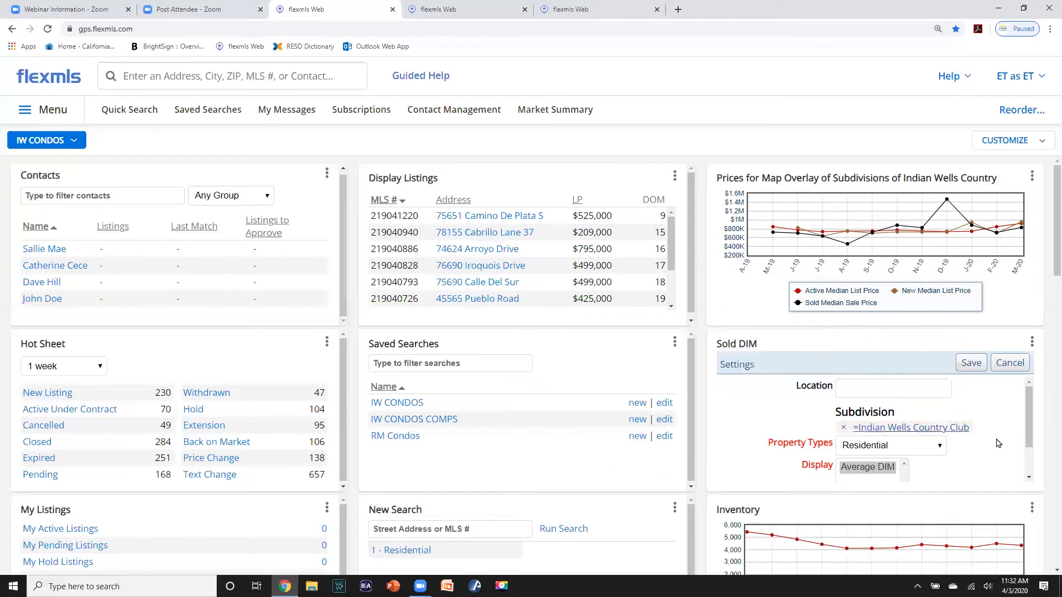
pyautogui.scroll(-1, 998, 444)
pyautogui.click(972, 363)
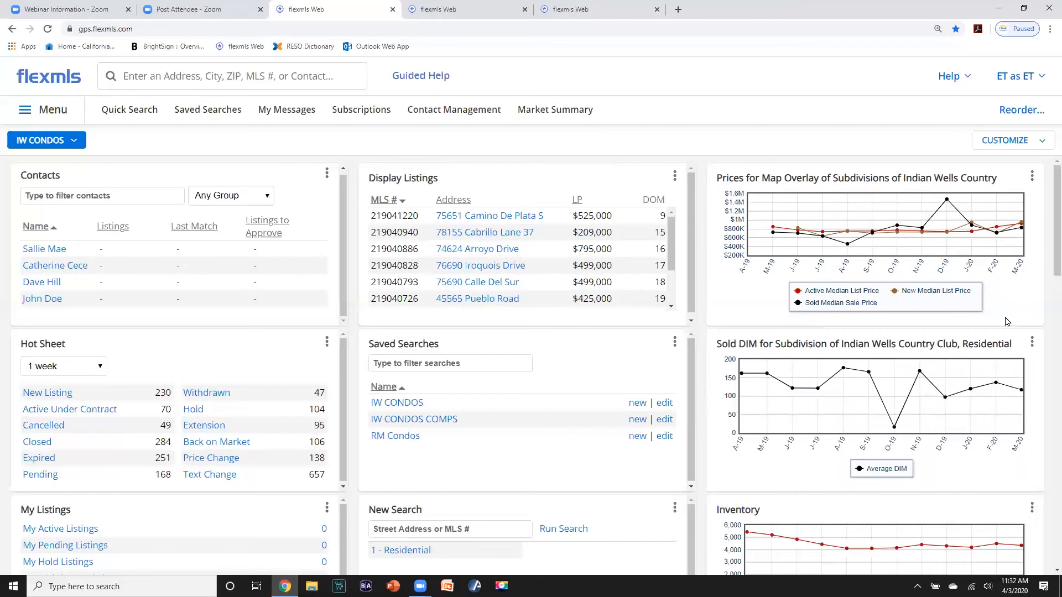
# - Set the Inventory chart's location to the Indian Wells Country Club subdivision and save
pyautogui.moveTo(1046, 266); pyautogui.dragTo(1047, 295)
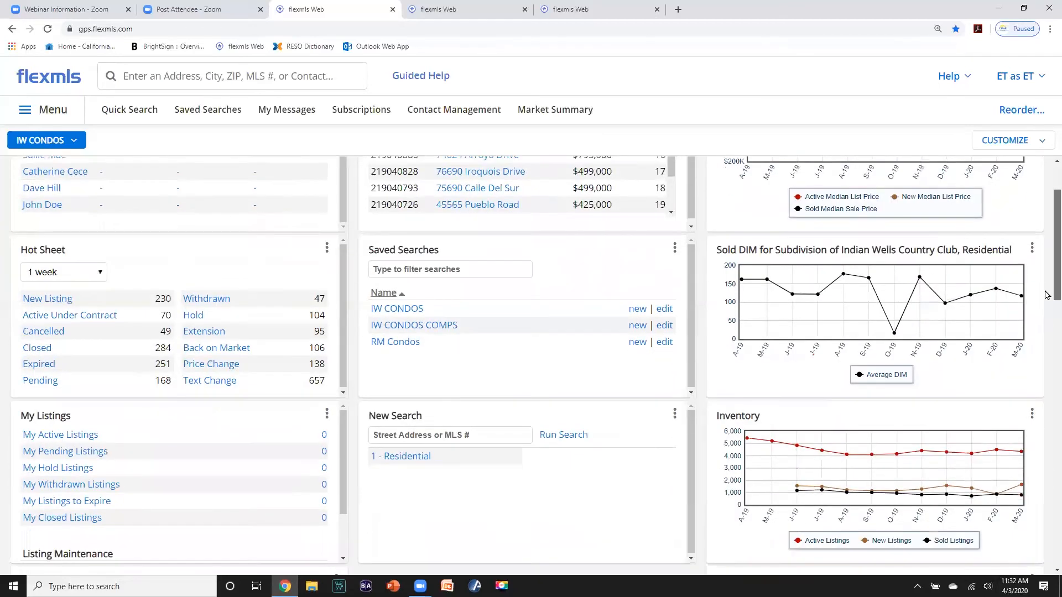
pyautogui.scroll(-3, 1046, 295)
pyautogui.click(1031, 274)
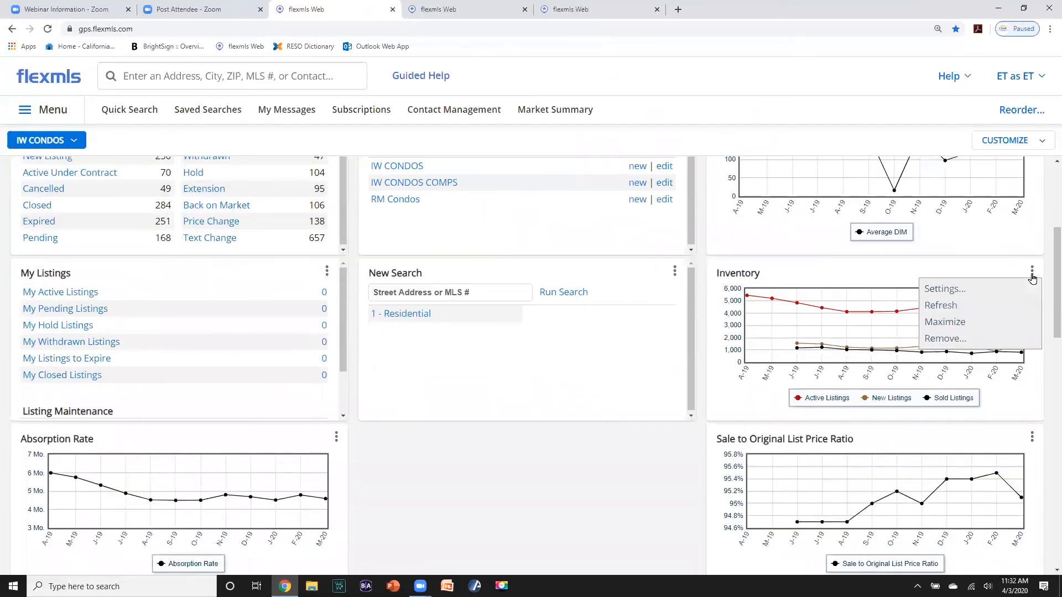
pyautogui.click(950, 289)
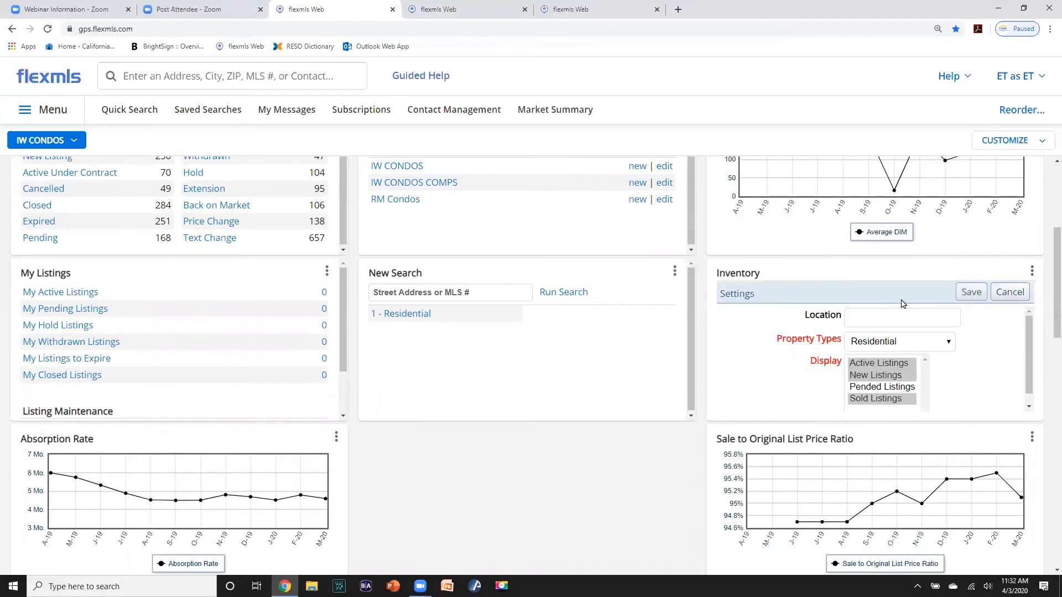
pyautogui.click(875, 314)
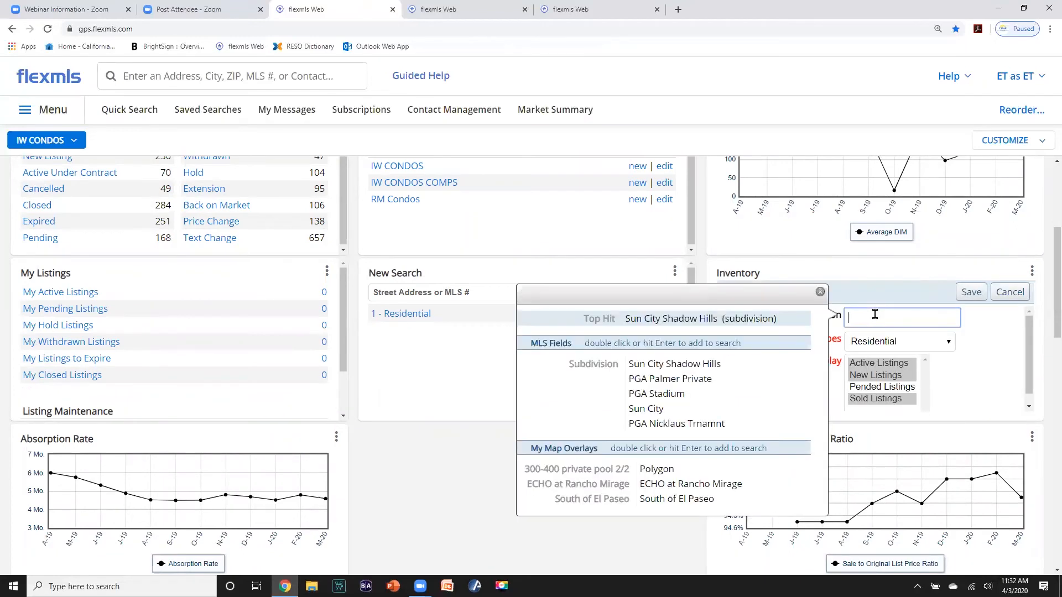
pyautogui.write('INDI')
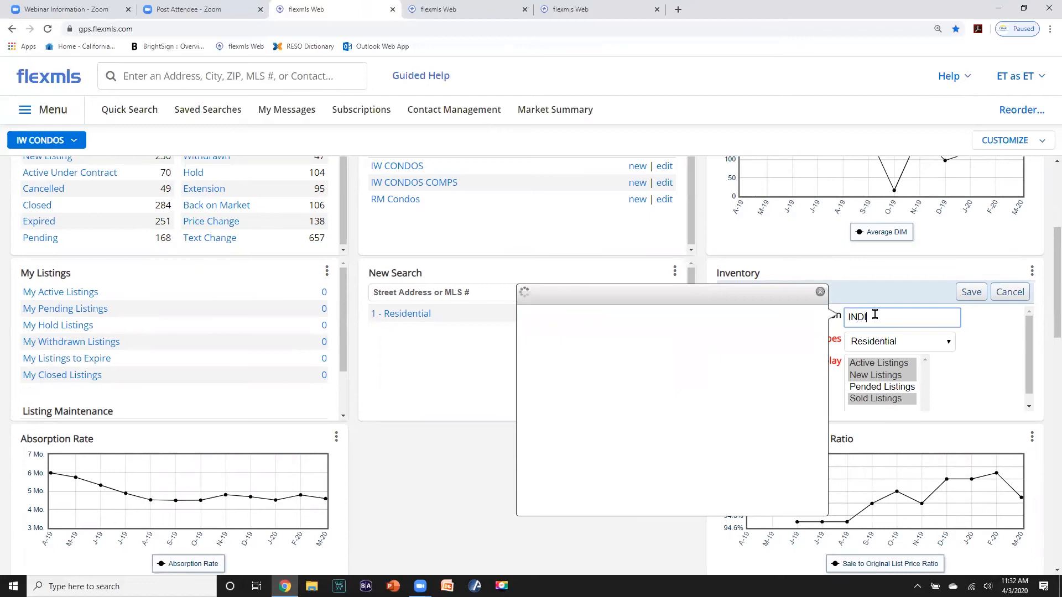
pyautogui.write('AN')
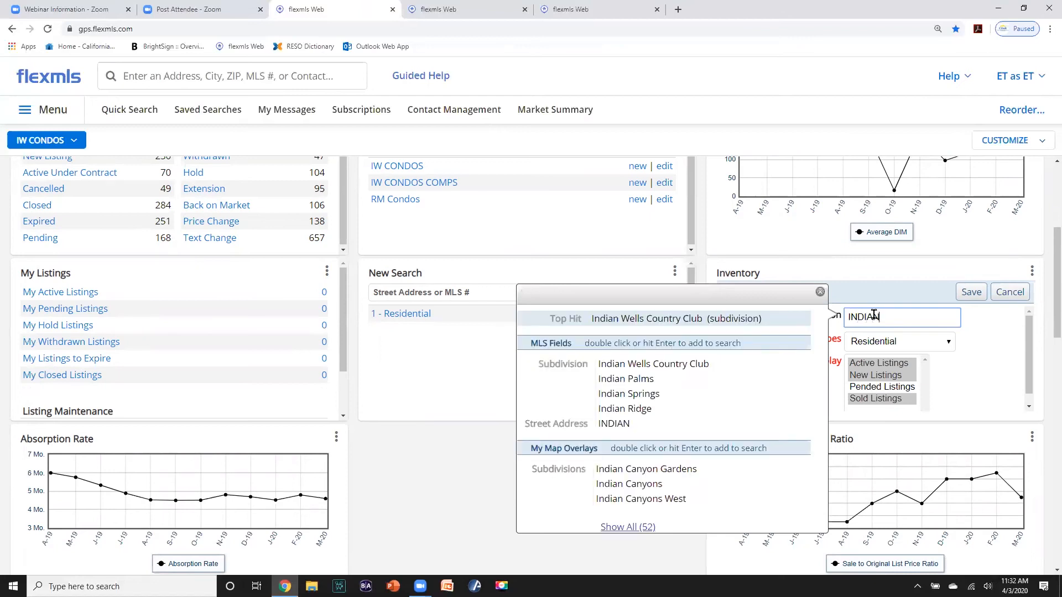
pyautogui.doubleClick(722, 364)
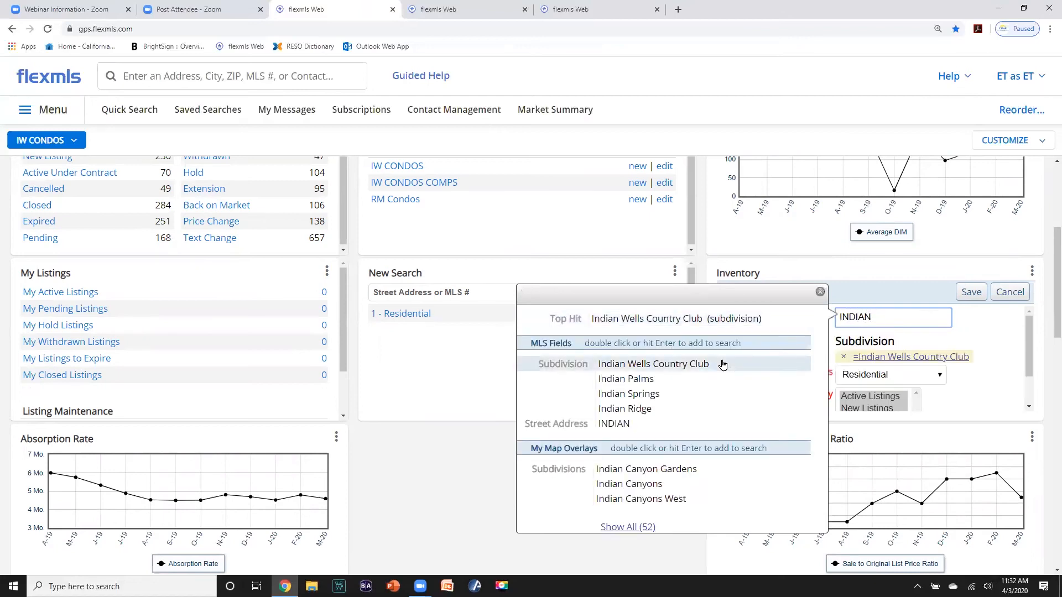
pyautogui.click(971, 292)
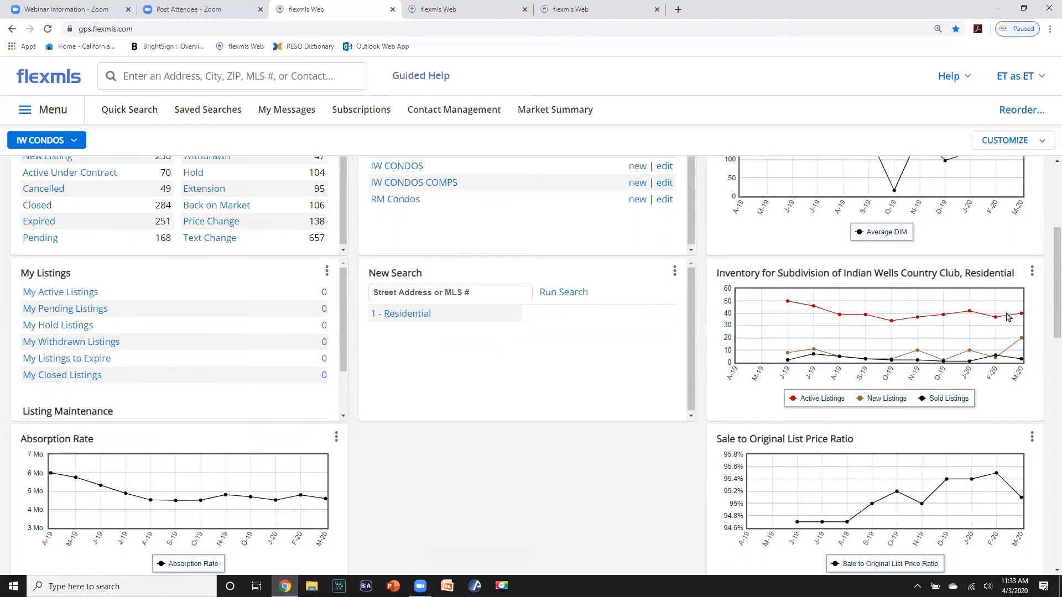
# - Set the Sale to Original List Price Ratio chart's location to Indian Wells Country Club and save
pyautogui.click(1031, 442)
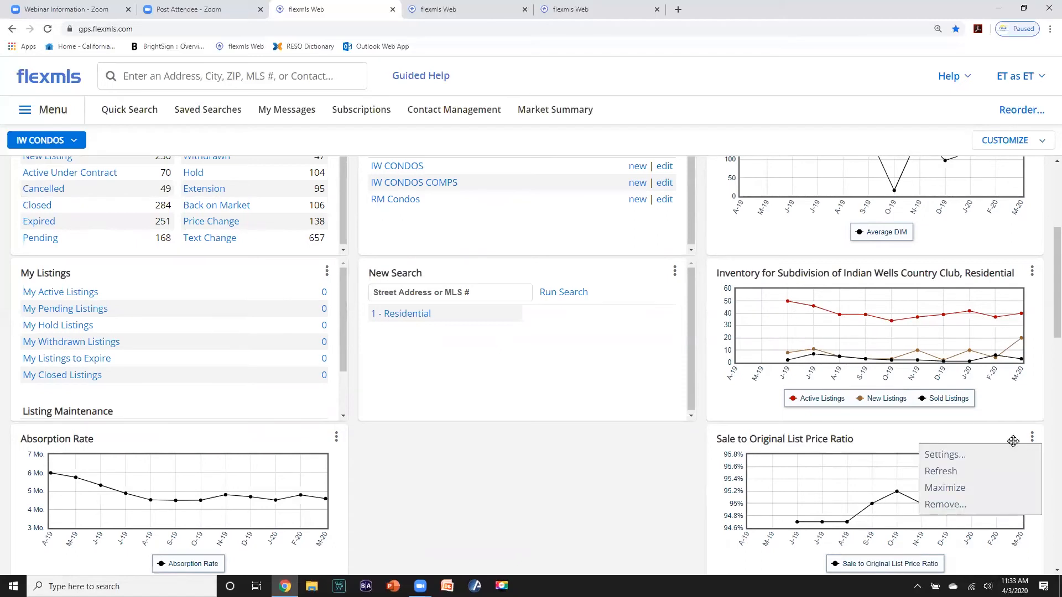
pyautogui.click(949, 457)
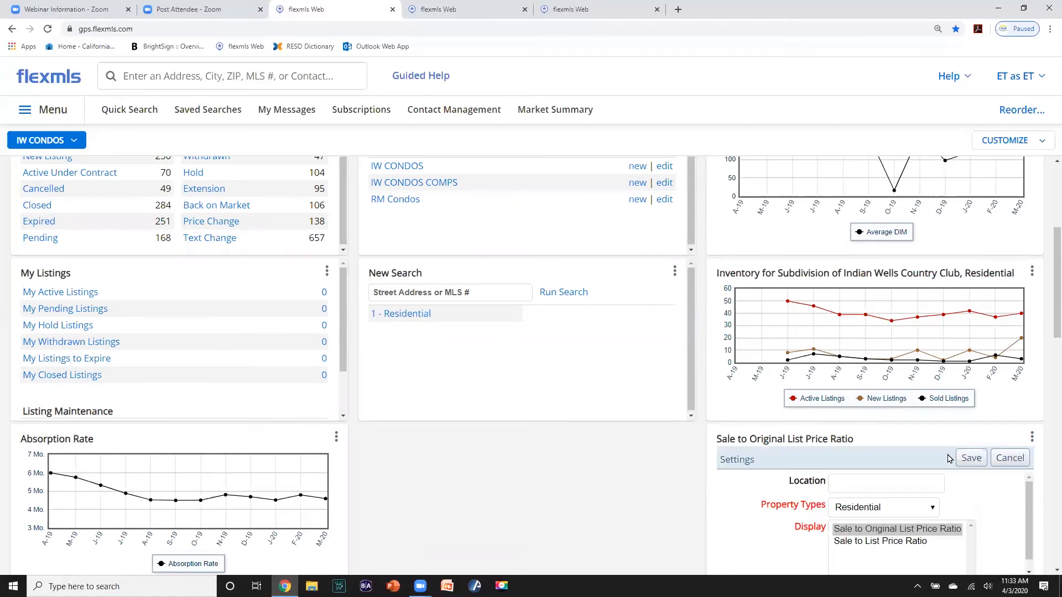
pyautogui.click(860, 483)
pyautogui.write('IND')
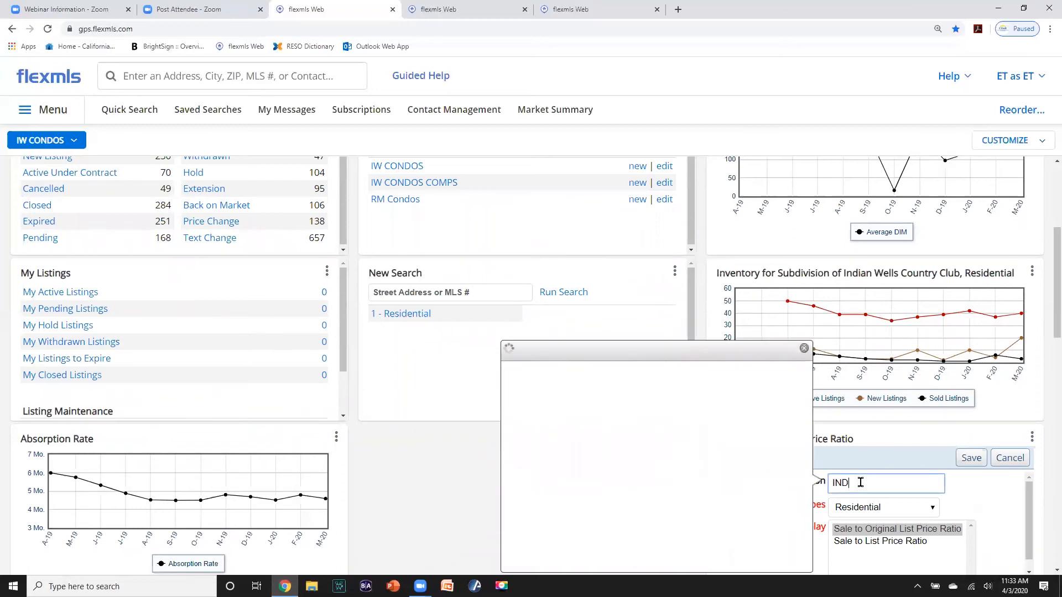
pyautogui.write('IA')
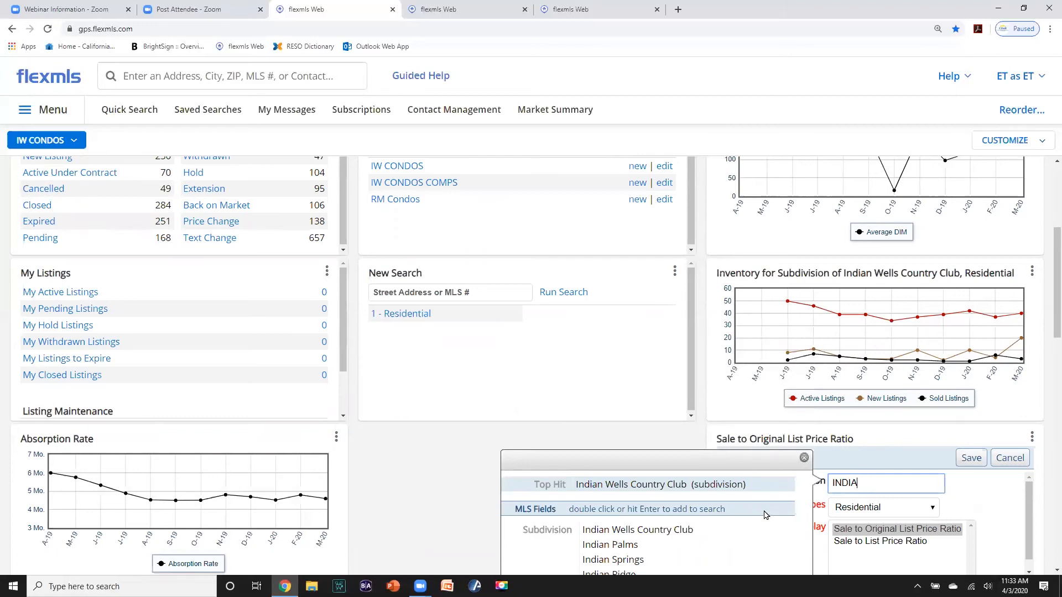
pyautogui.doubleClick(689, 530)
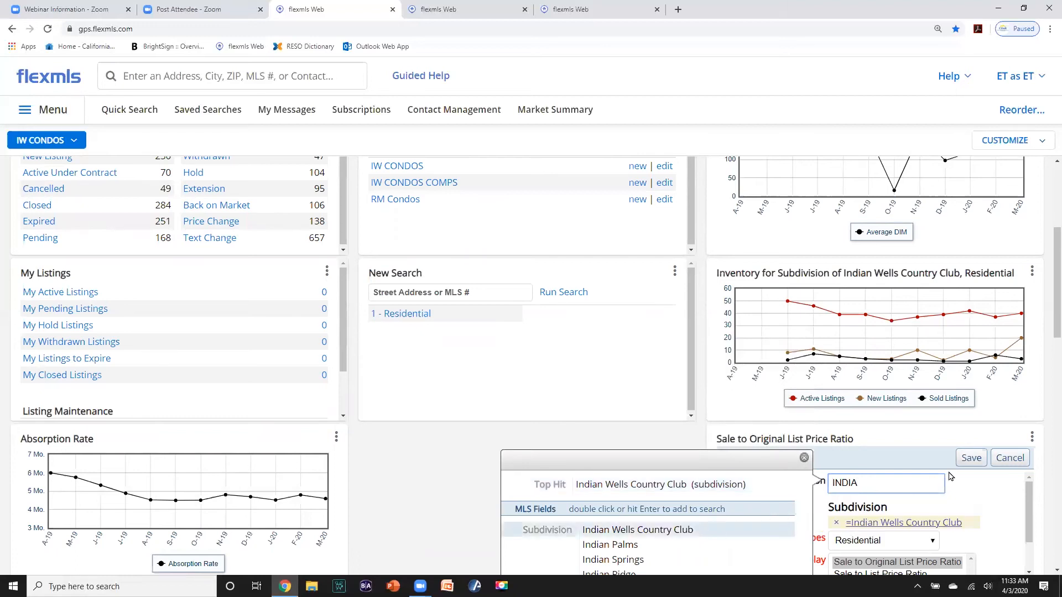
pyautogui.click(969, 459)
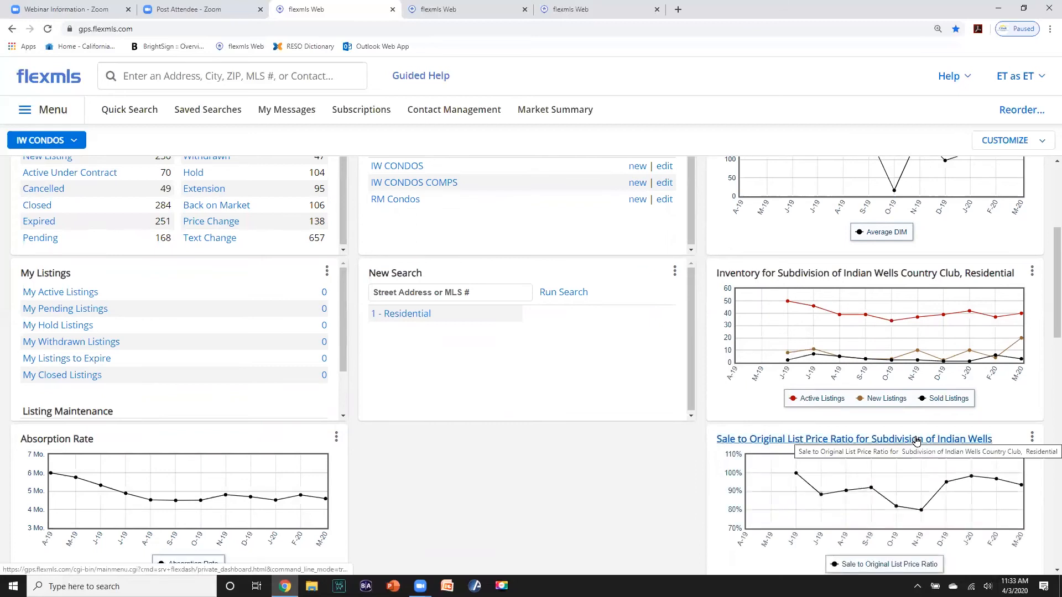
# - Move the Absorption Rate chart into the middle column of the dashboard
pyautogui.scroll(5, 403, 274)
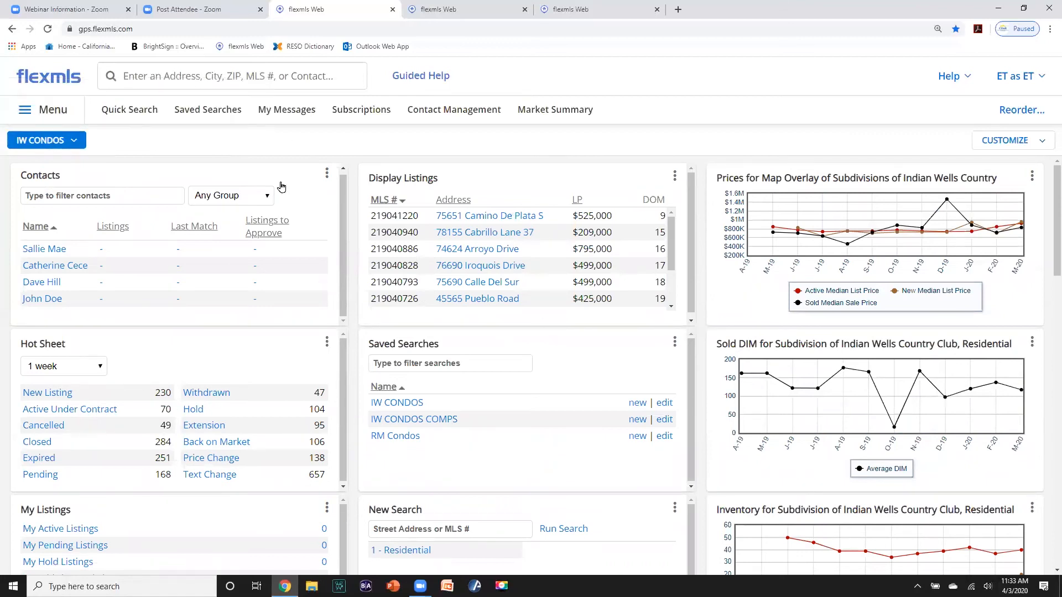
pyautogui.scroll(-7, 820, 265)
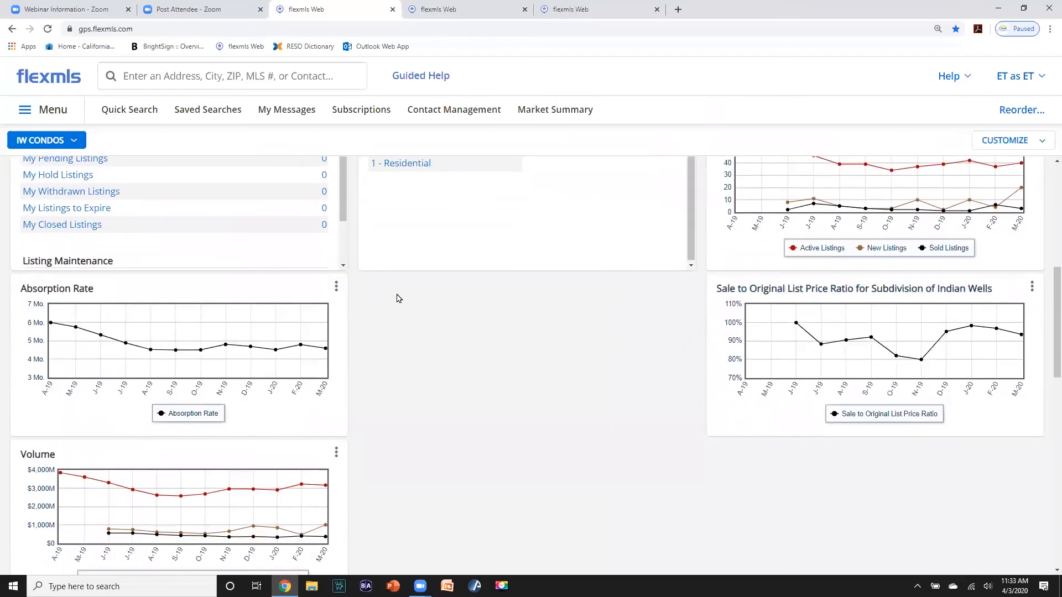
pyautogui.moveTo(280, 286); pyautogui.dragTo(540, 301)
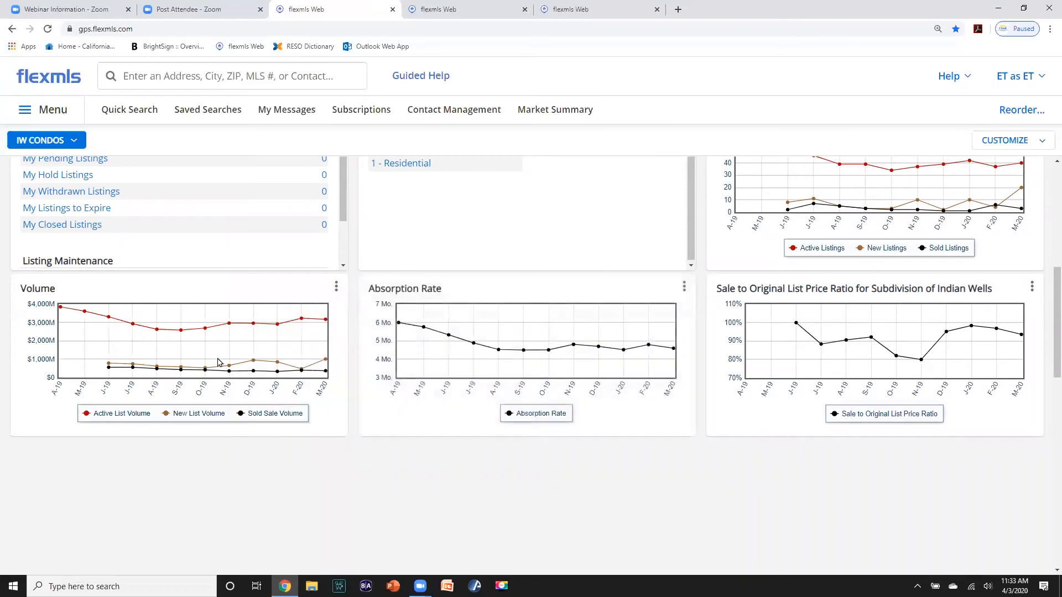
# - Set the Volume chart's location to the Indian Wells Country Club subdivision and save
pyautogui.click(335, 286)
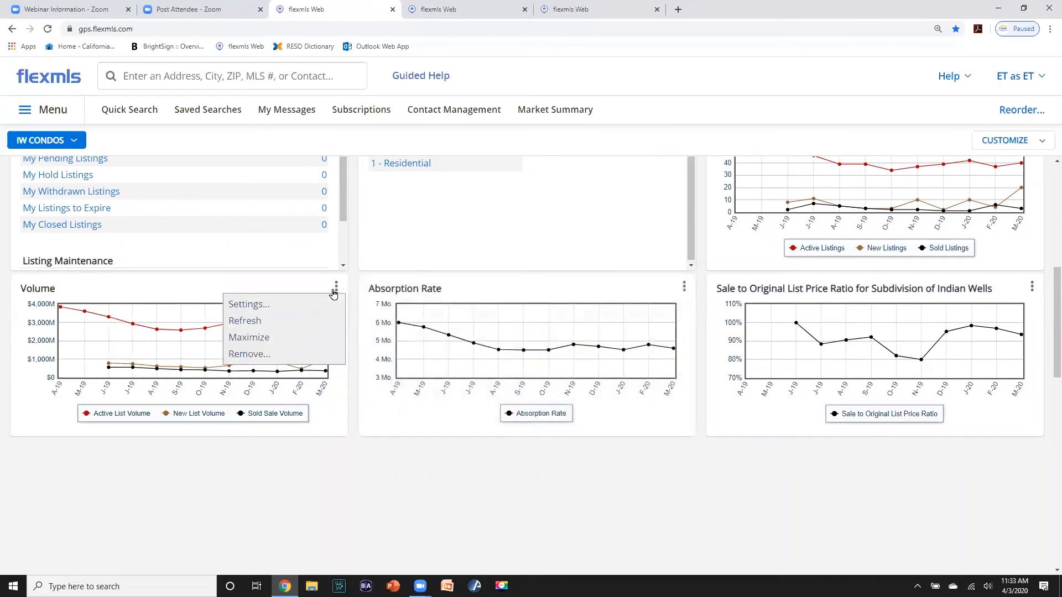
pyautogui.click(255, 312)
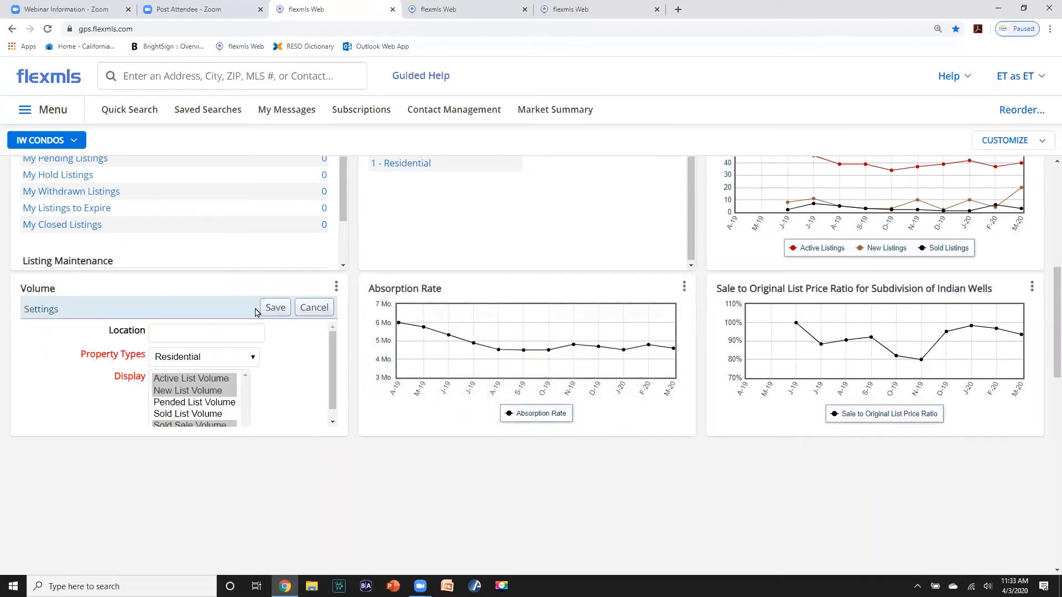
pyautogui.click(200, 333)
pyautogui.write('I')
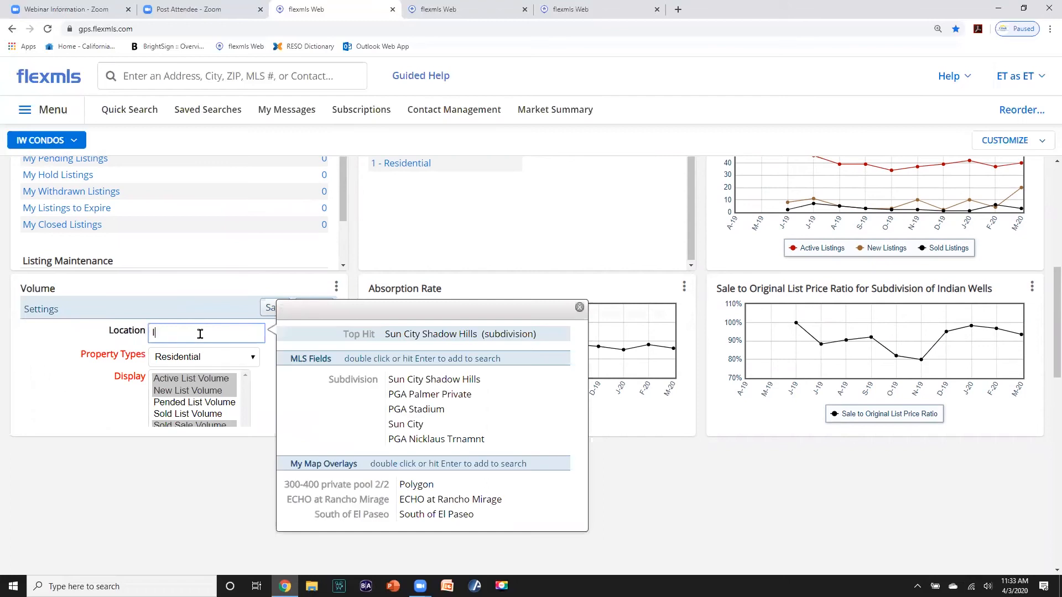
pyautogui.write('NDIAN')
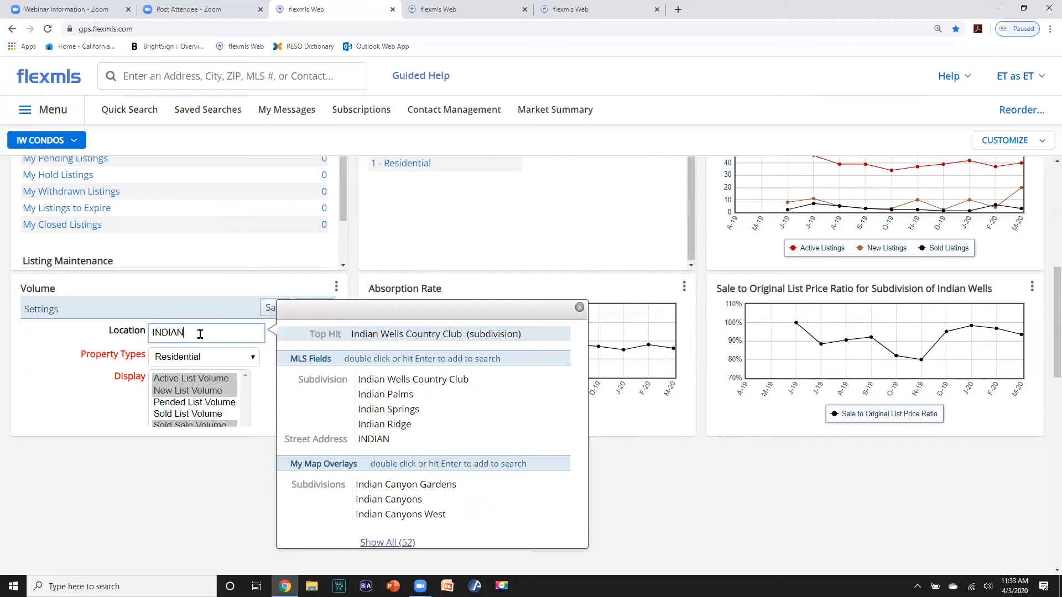
pyautogui.doubleClick(360, 381)
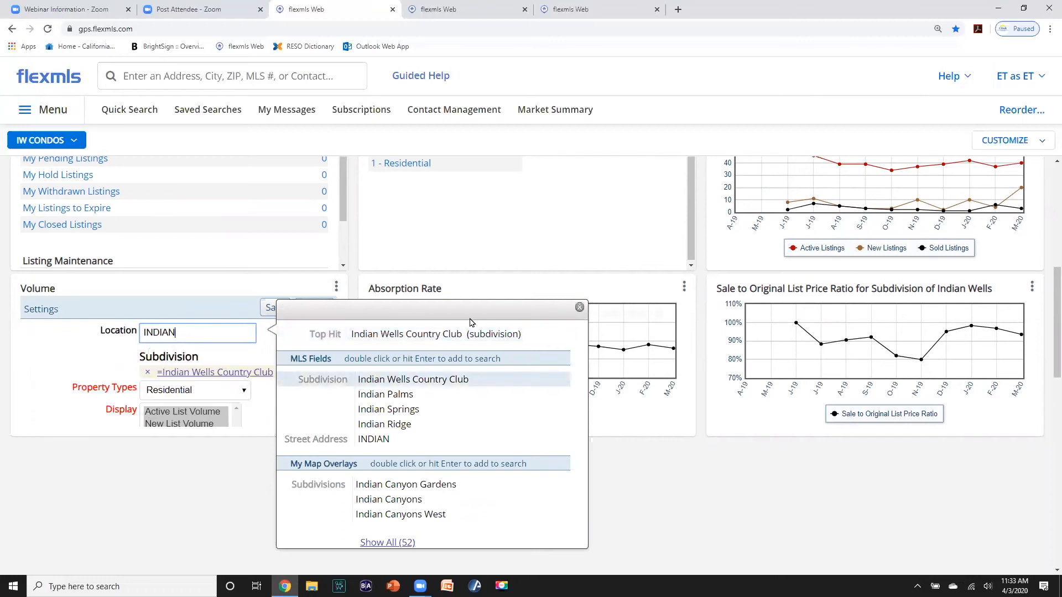
pyautogui.click(579, 308)
pyautogui.click(274, 311)
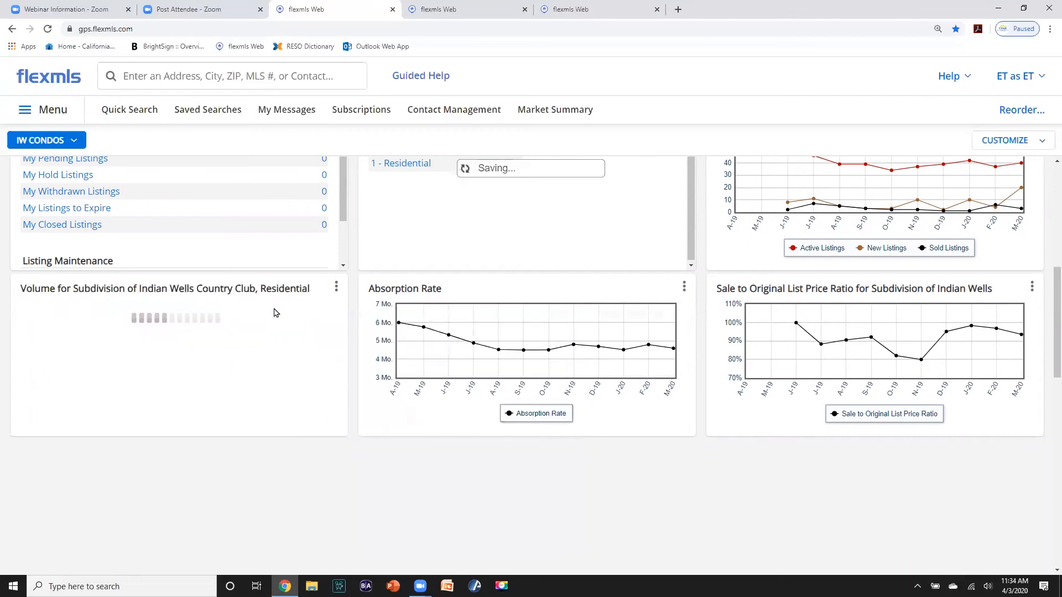
pyautogui.click(683, 288)
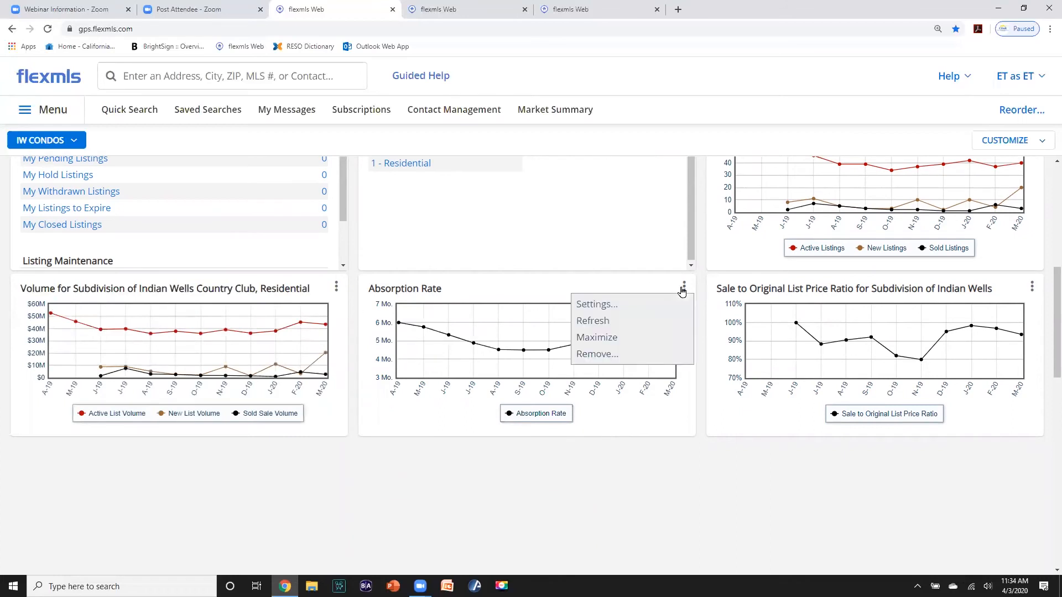
pyautogui.click(619, 306)
pyautogui.click(536, 328)
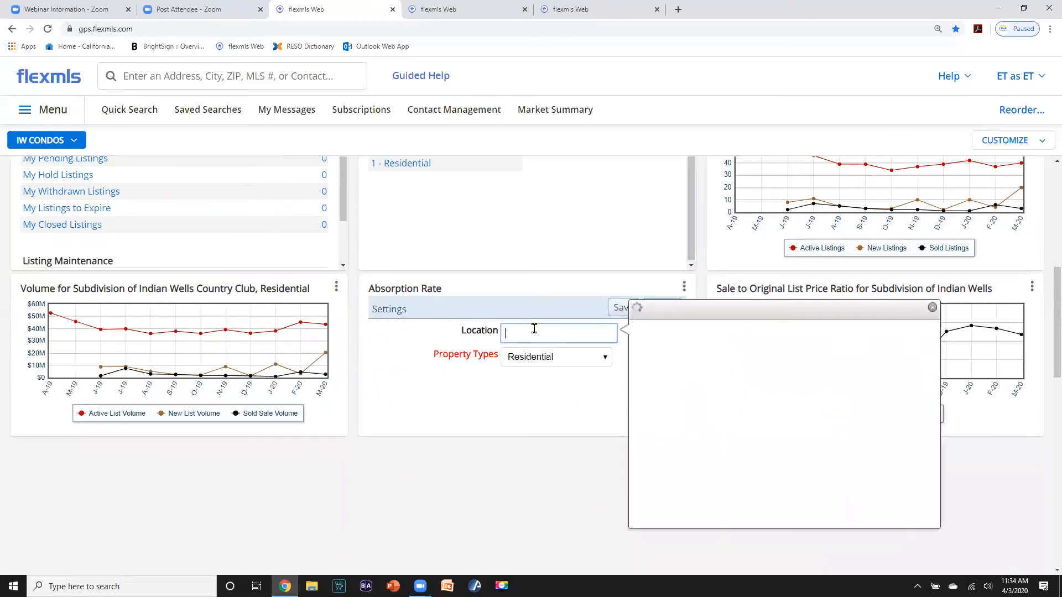
pyautogui.write('INDIAN')
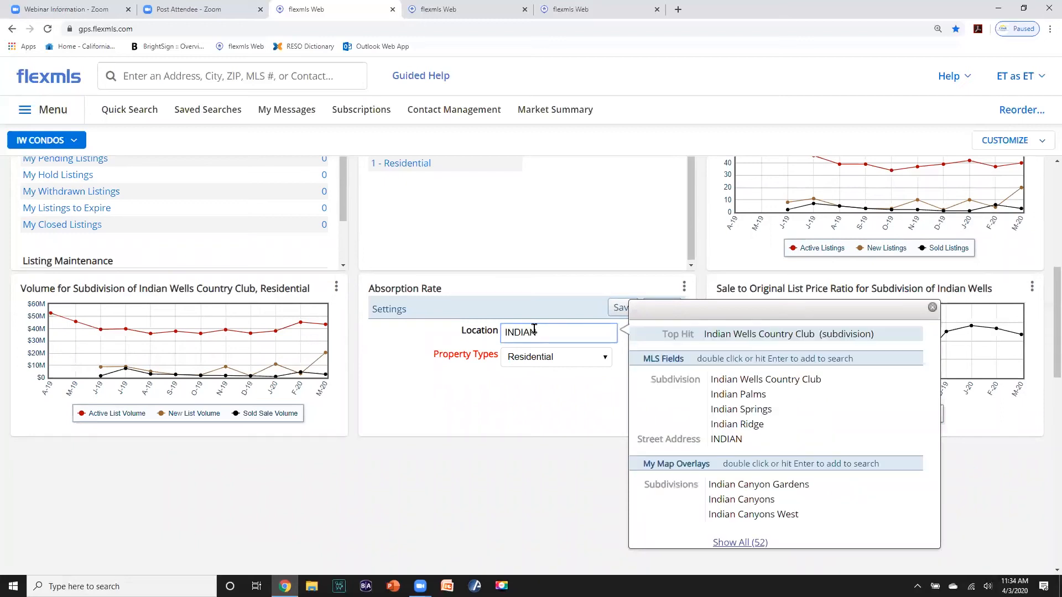
pyautogui.doubleClick(718, 379)
pyautogui.click(932, 307)
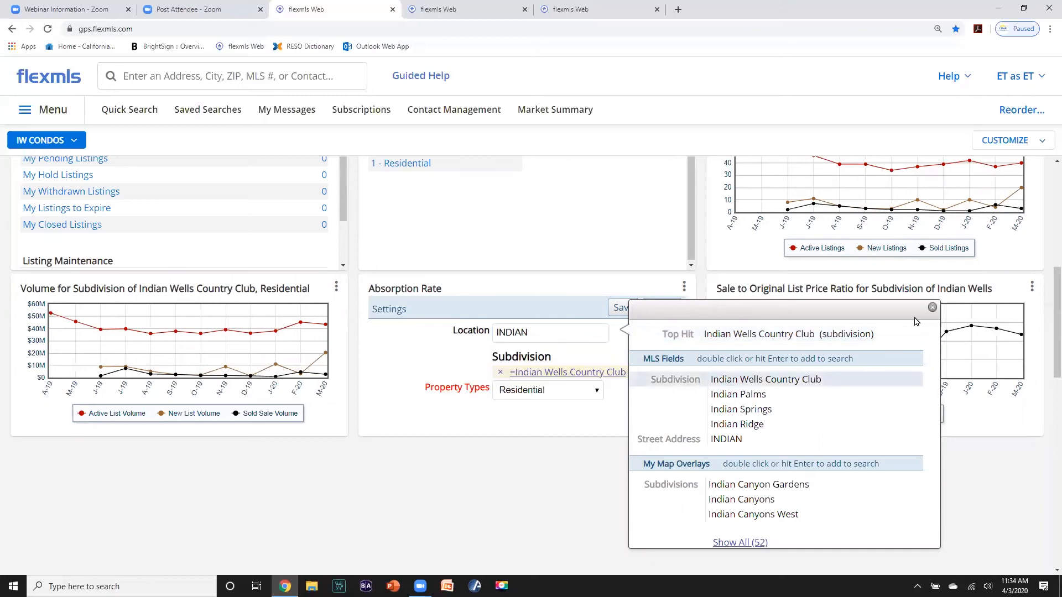
pyautogui.click(625, 310)
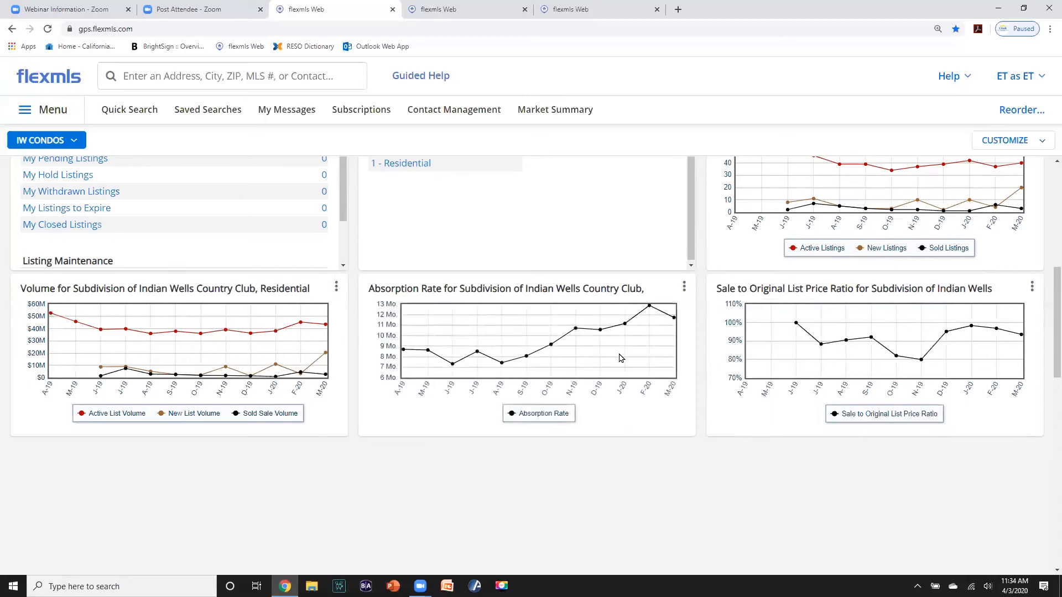
pyautogui.scroll(7, 620, 358)
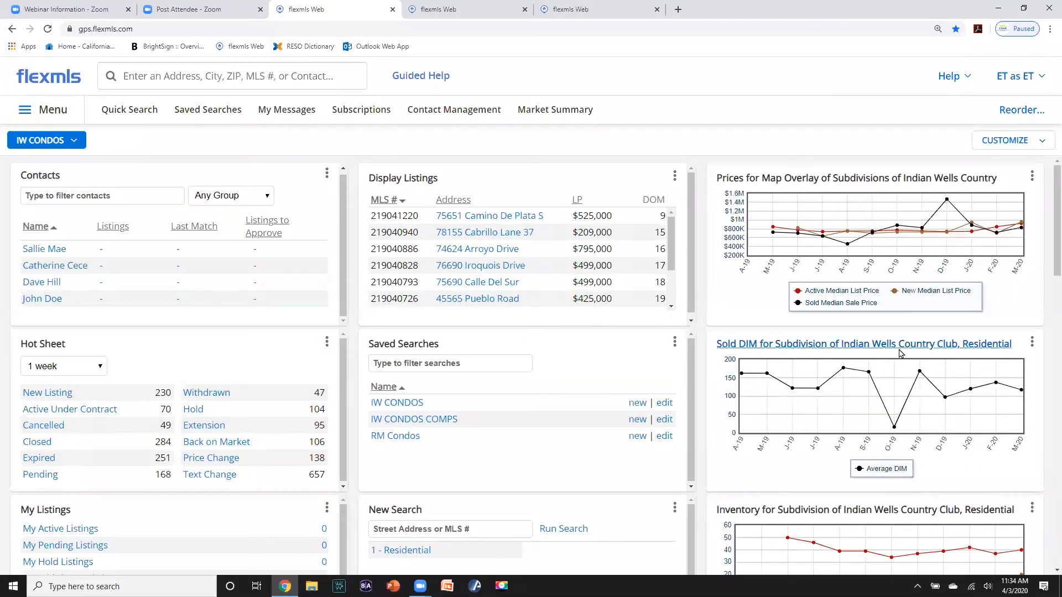
pyautogui.scroll(-15, 899, 371)
pyautogui.scroll(15, 899, 371)
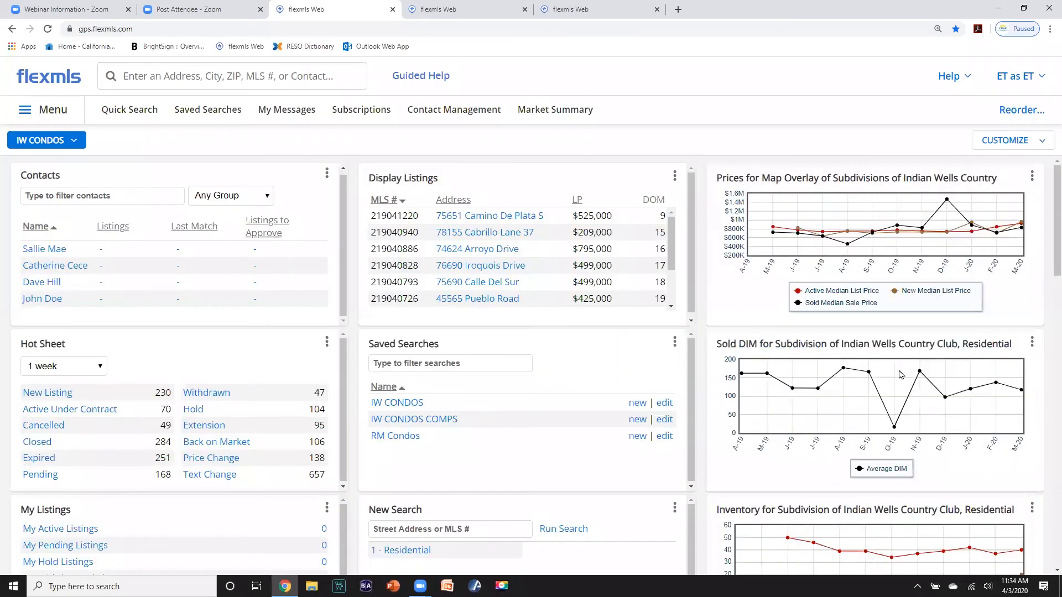
pyautogui.scroll(-1, 899, 375)
pyautogui.scroll(1, 811, 372)
# - Set the Hot Sheet's City to Indian Wells and Subdivision to Indian Wells Country Club, then save
pyautogui.click(326, 342)
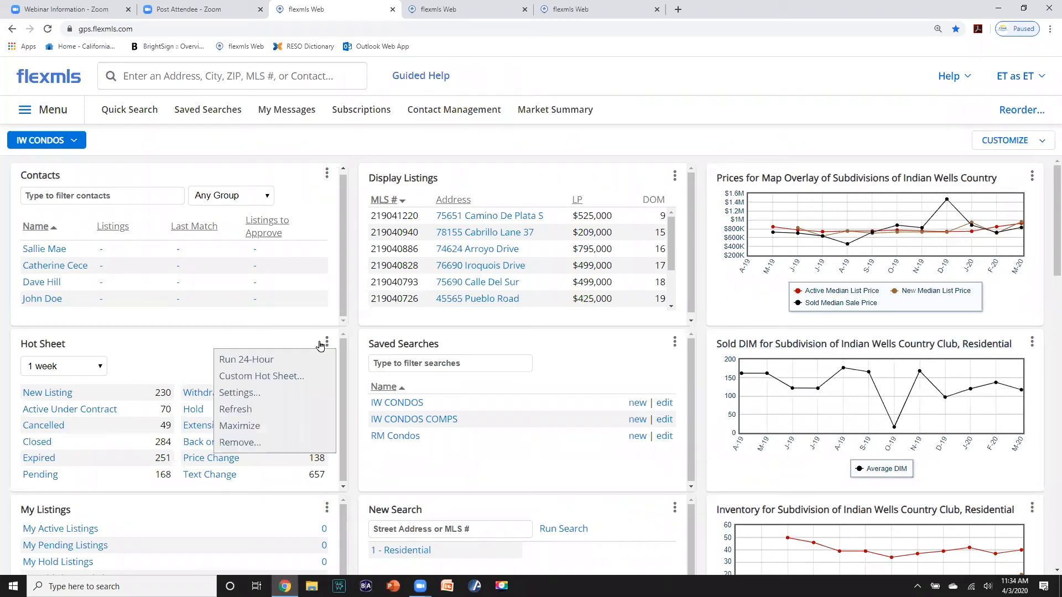
pyautogui.click(247, 393)
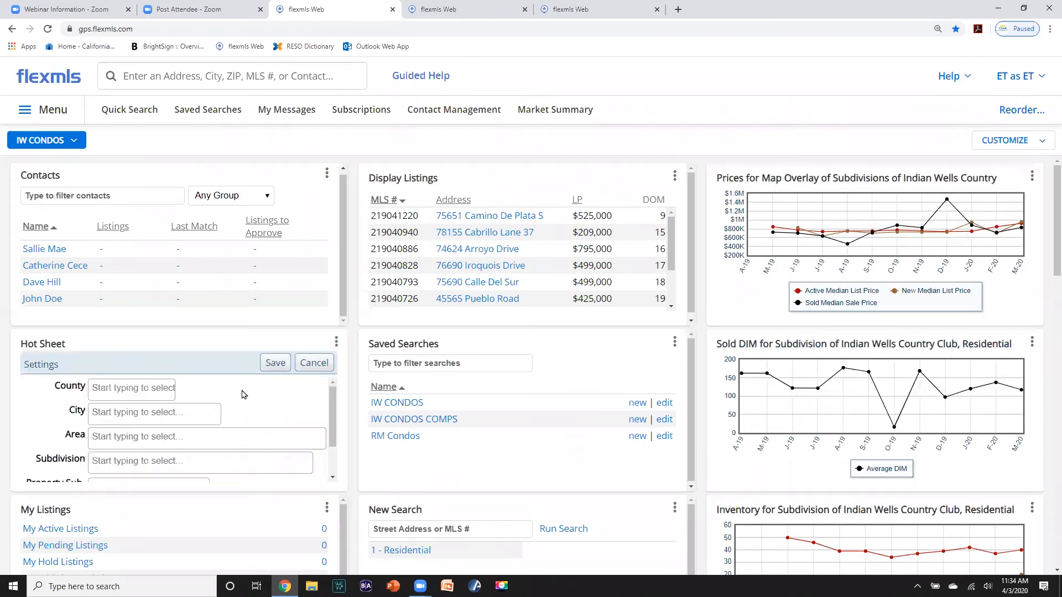
pyautogui.click(147, 415)
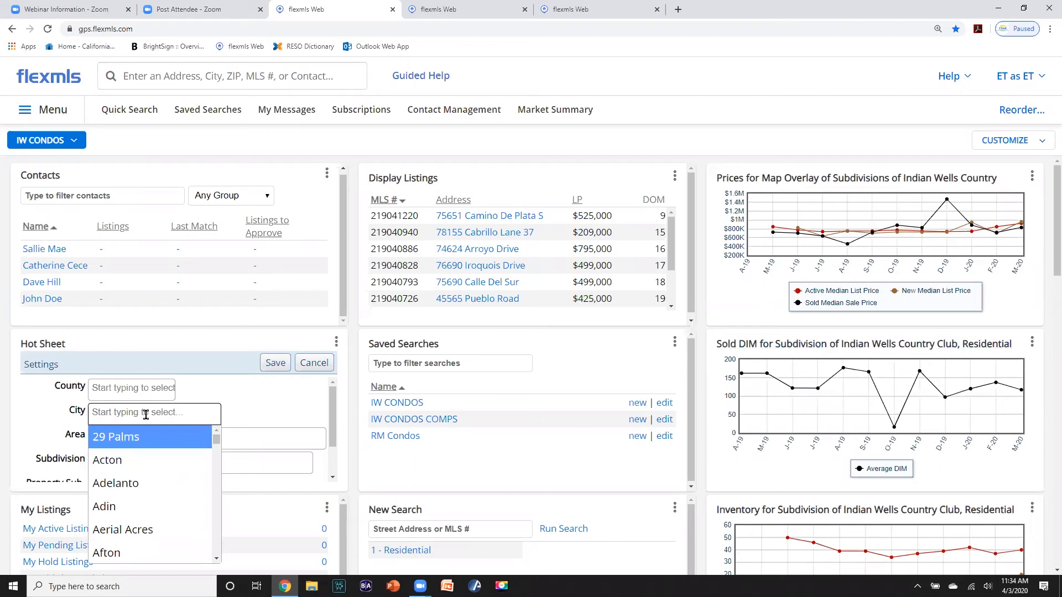
pyautogui.write('IN')
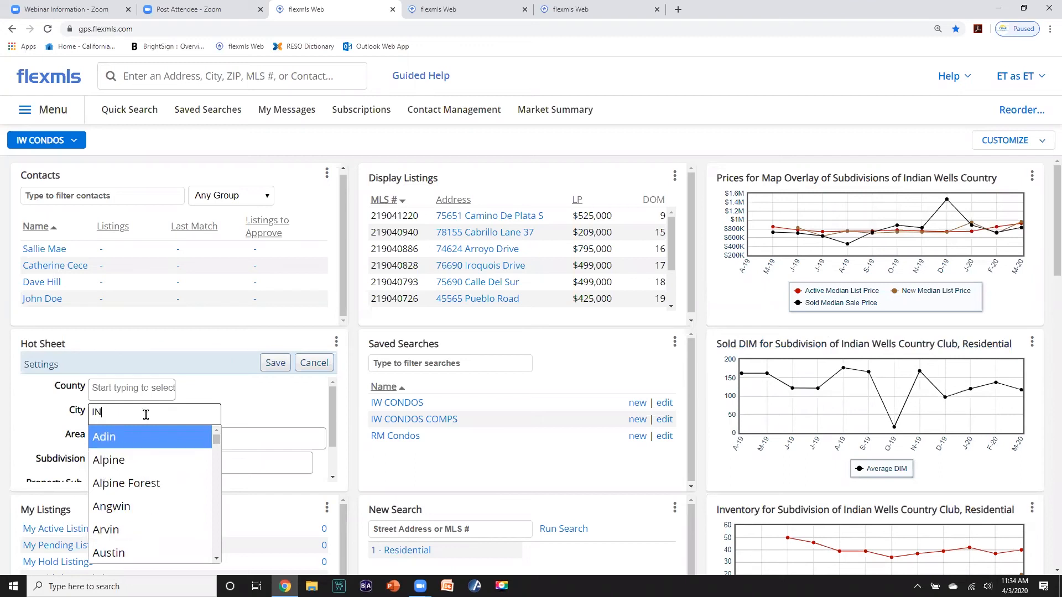
pyautogui.write('DIA')
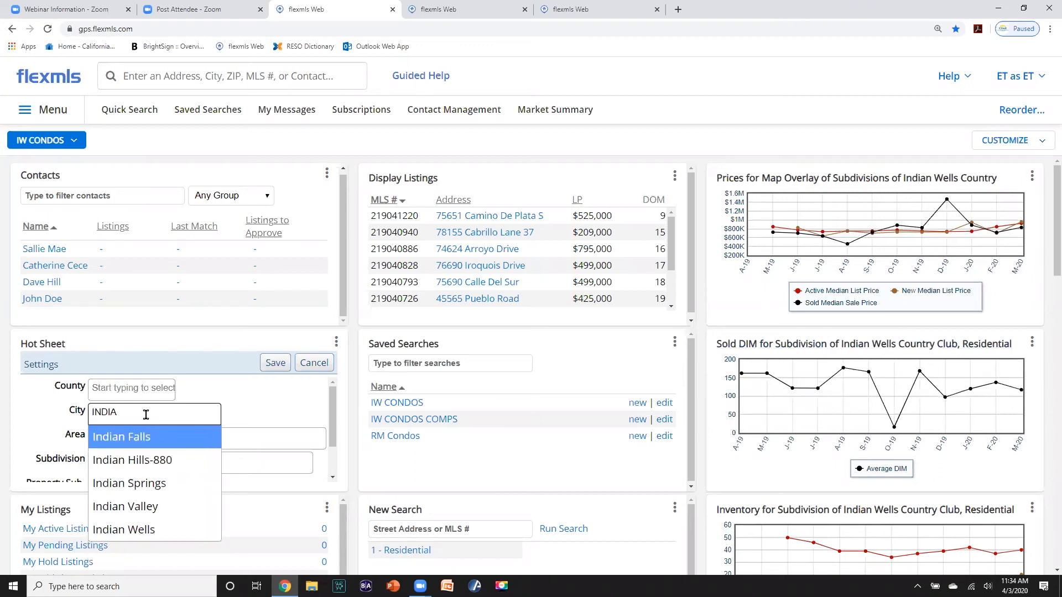
pyautogui.write('N W')
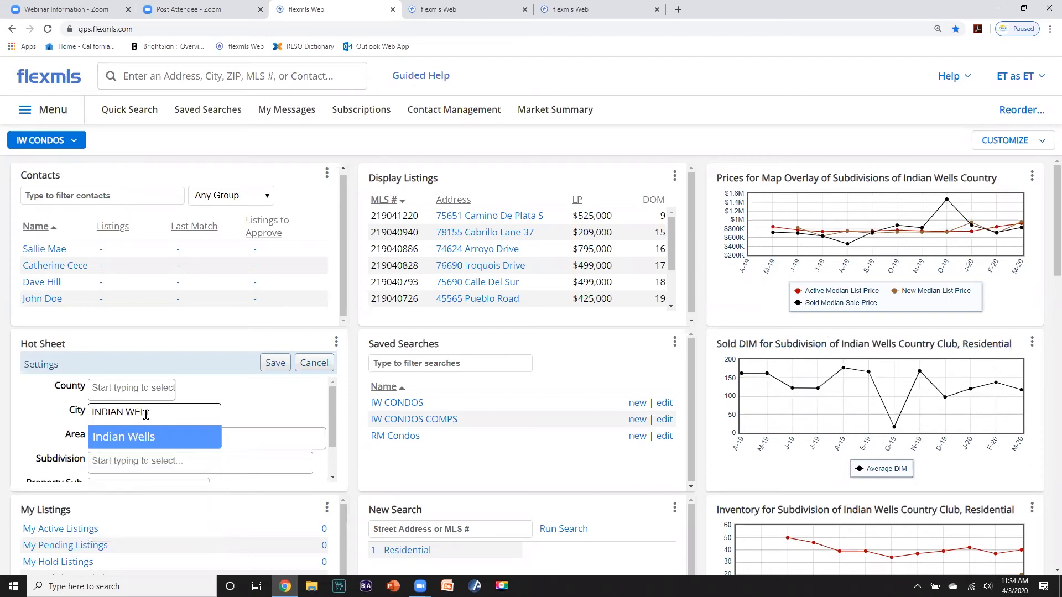
pyautogui.write('ELL')
pyautogui.click(136, 436)
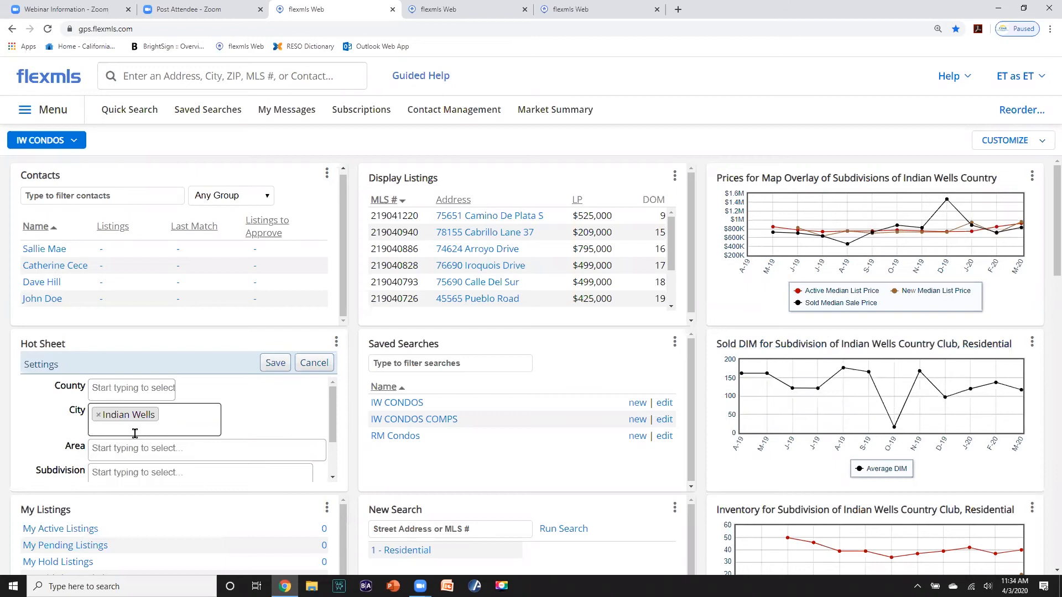
pyautogui.click(111, 473)
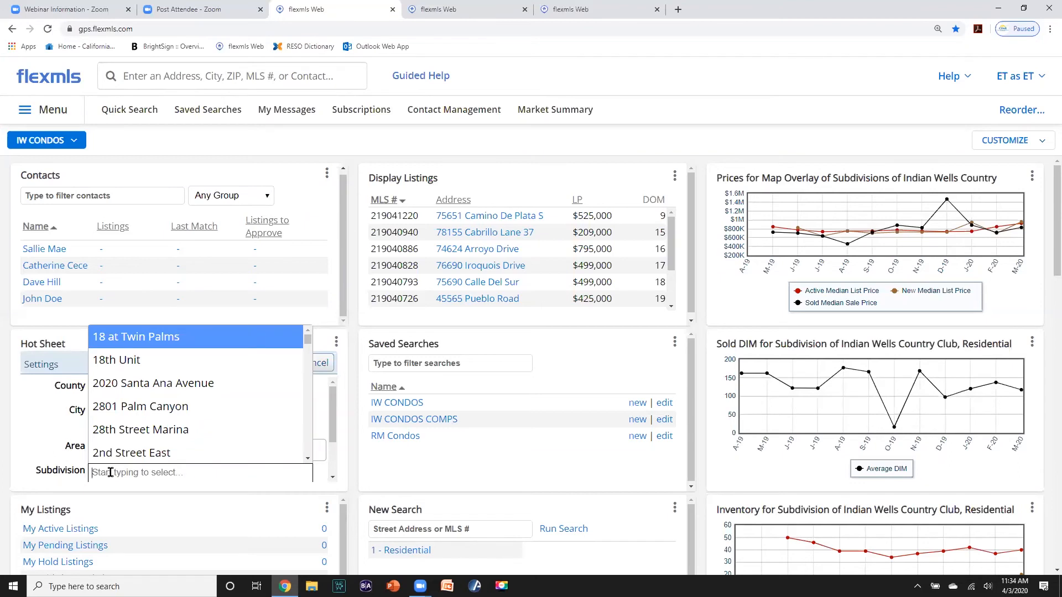
pyautogui.write('INDI')
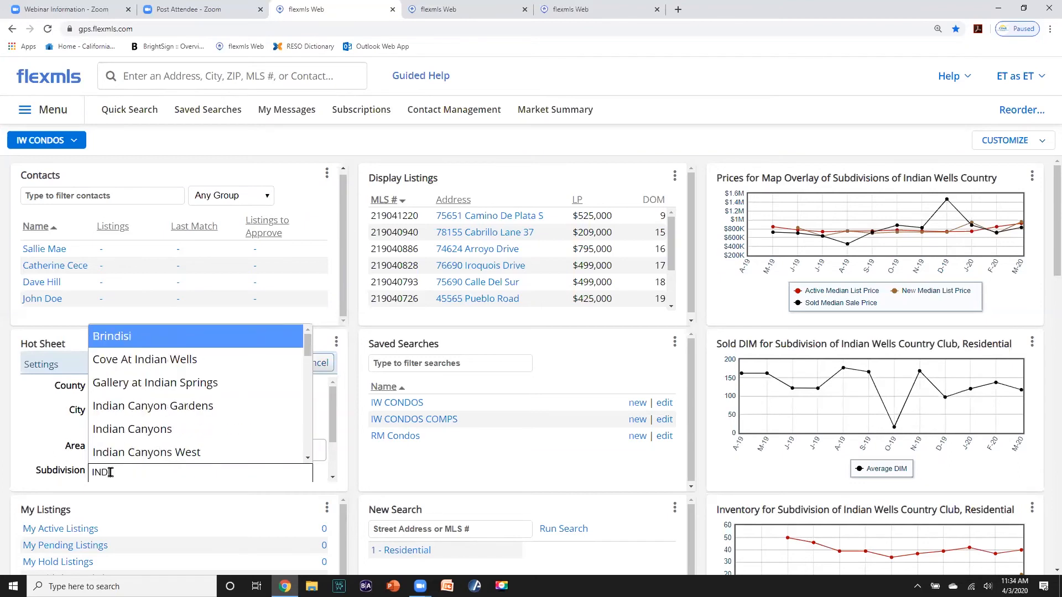
pyautogui.write('AN')
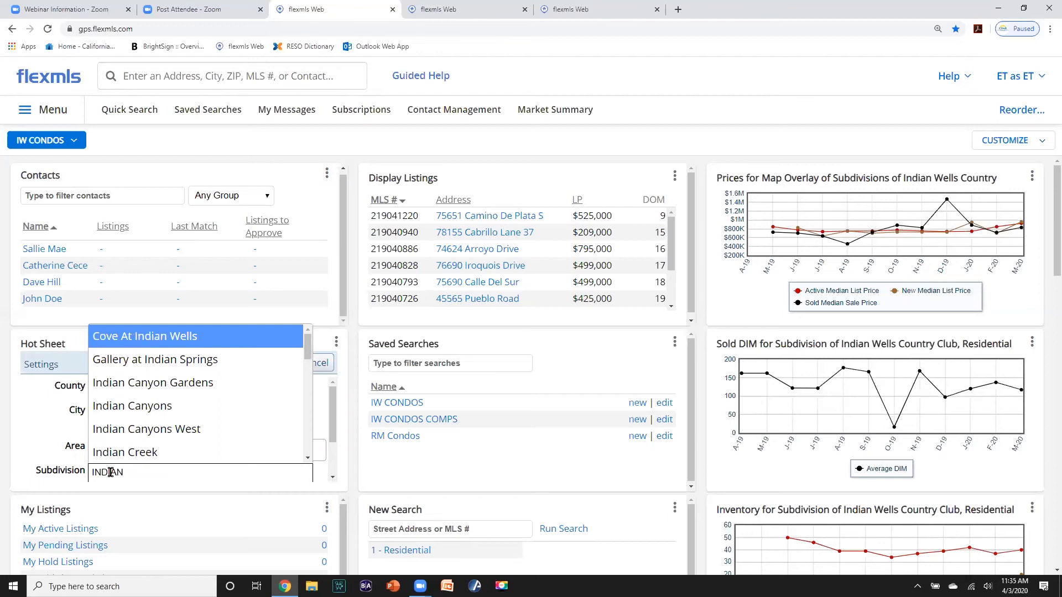
pyautogui.write('WELL')
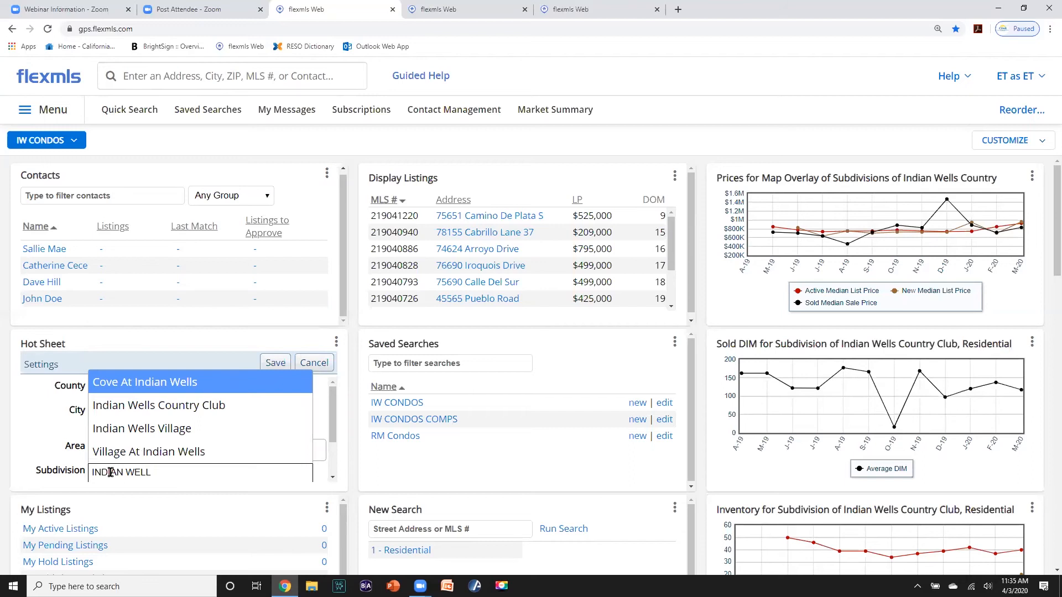
pyautogui.click(140, 407)
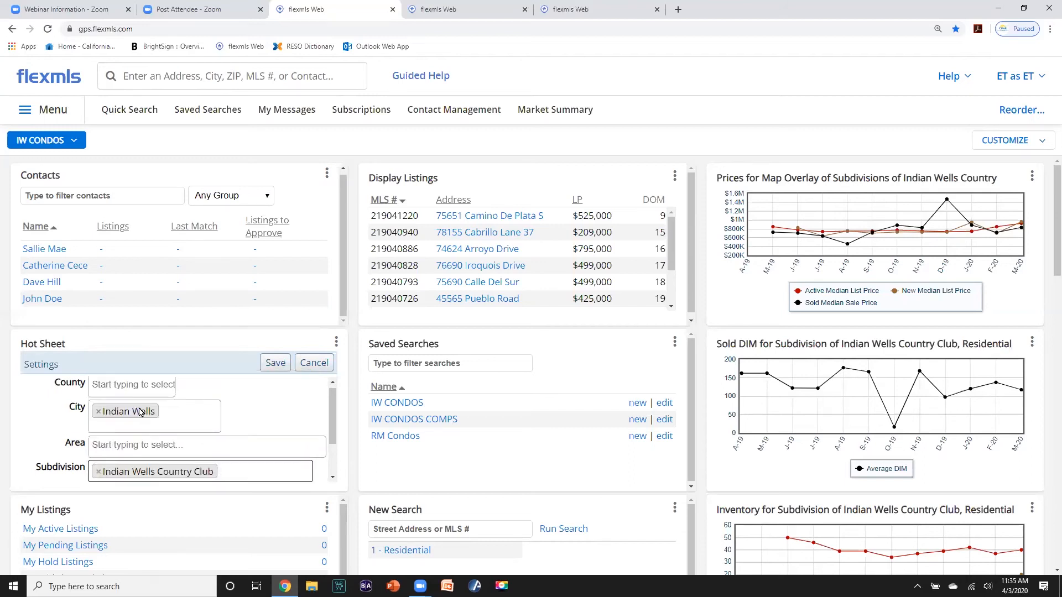
pyautogui.click(275, 365)
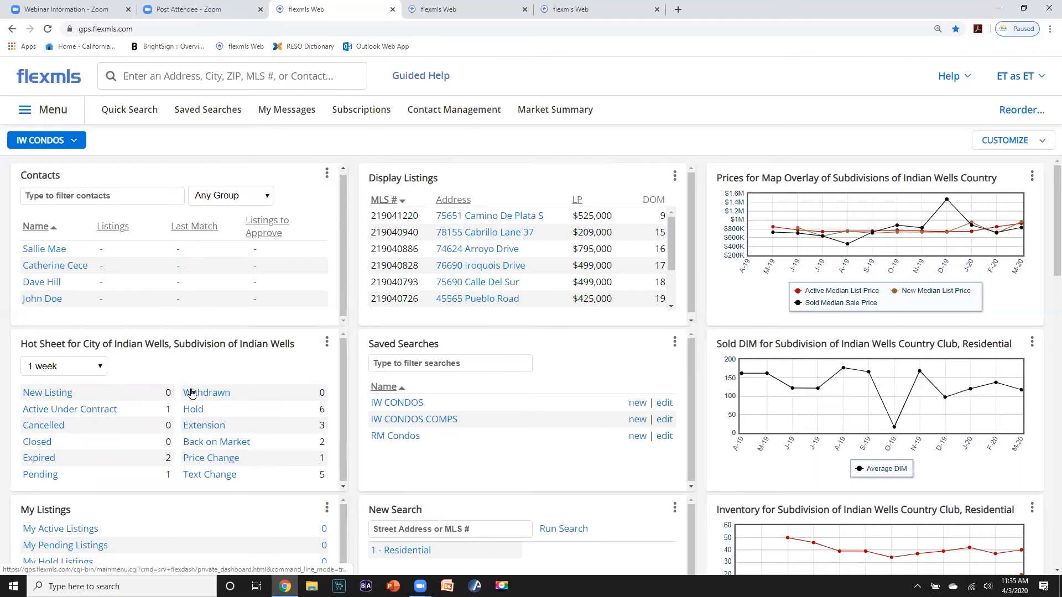
pyautogui.click(38, 367)
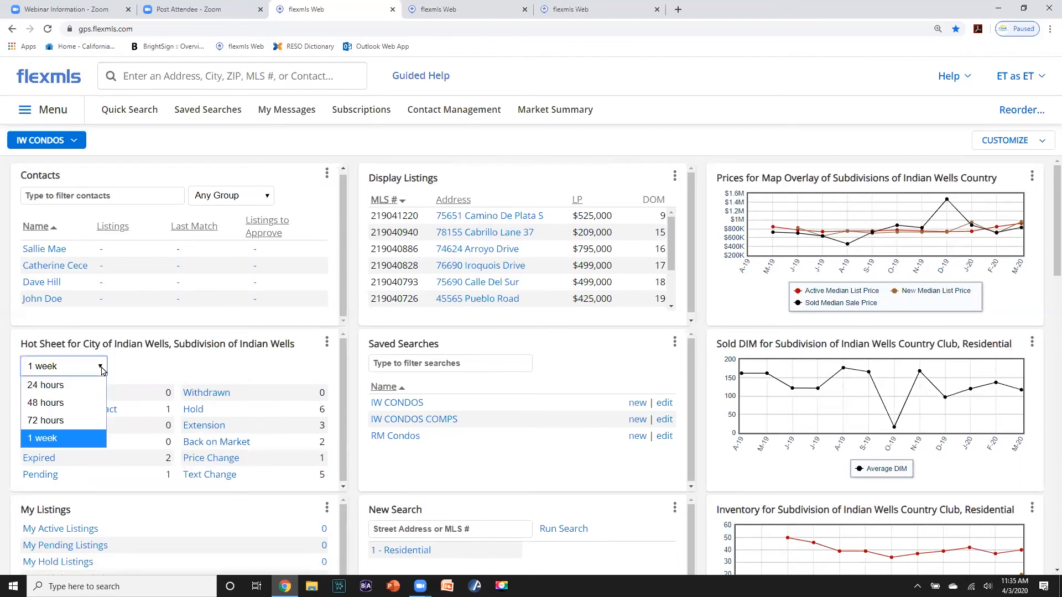
pyautogui.click(64, 387)
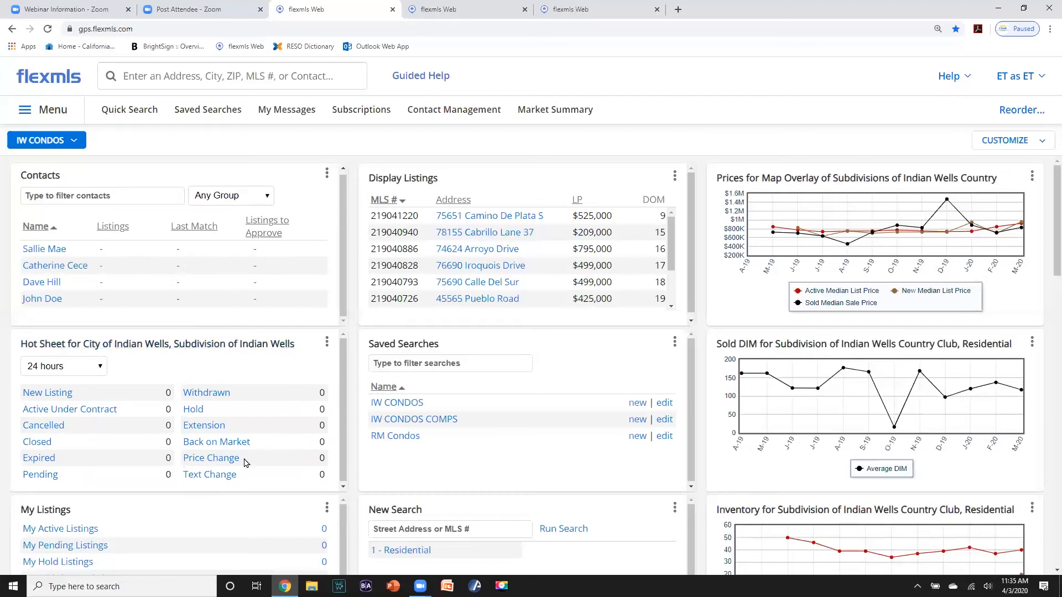
pyautogui.click(101, 367)
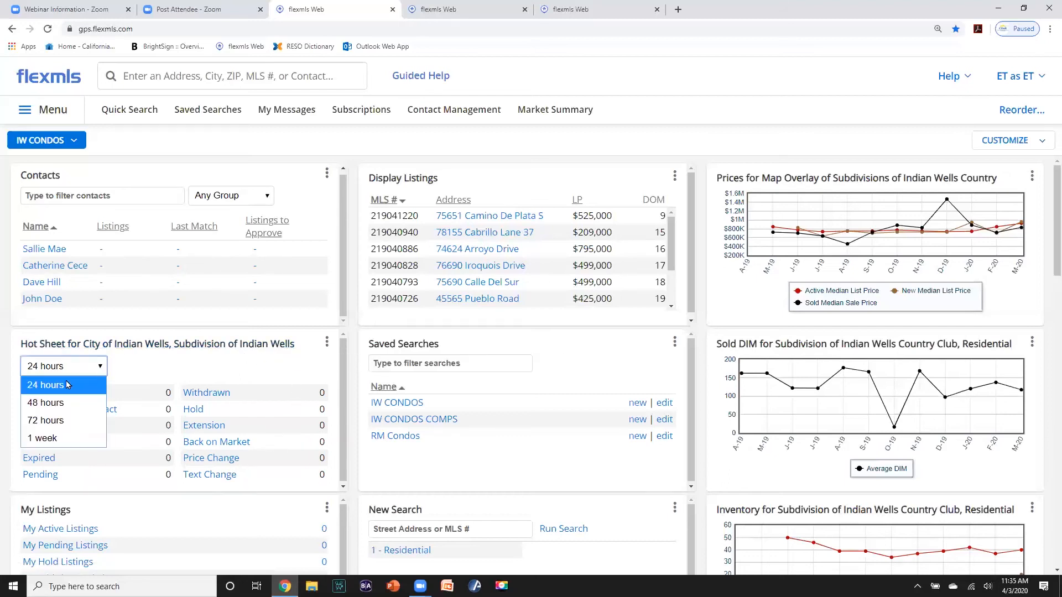
pyautogui.click(59, 438)
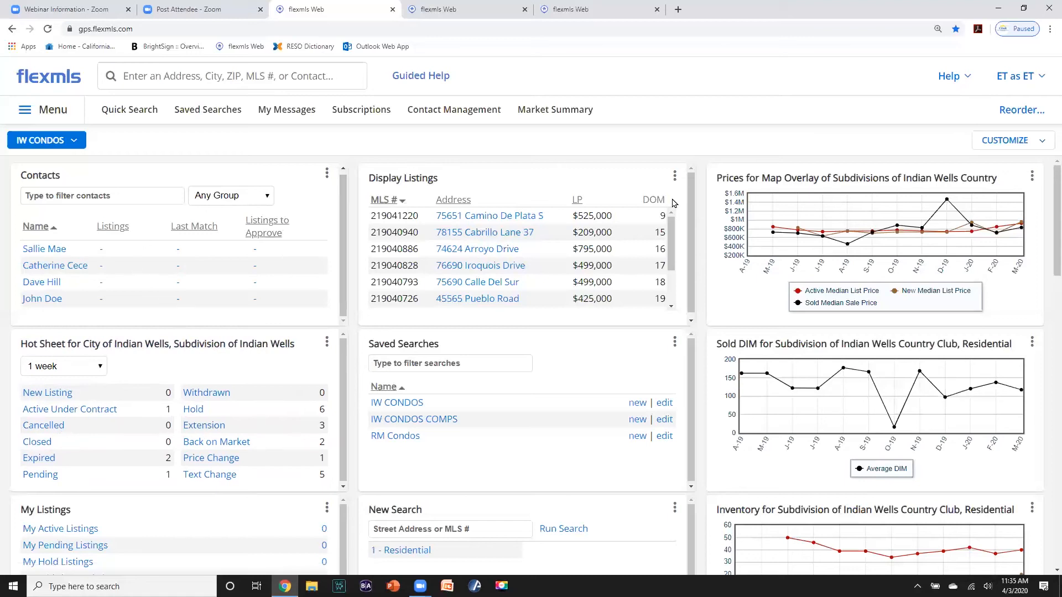
# - Add a Current Price maximum of 350,000 to the IW CONDOS saved search
pyautogui.click(384, 405)
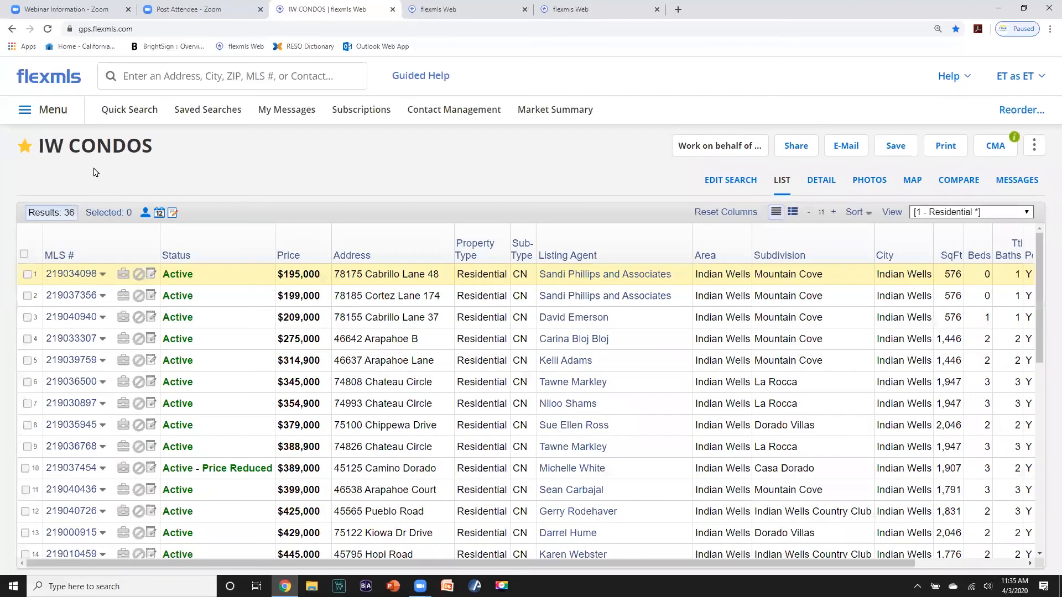
pyautogui.click(730, 184)
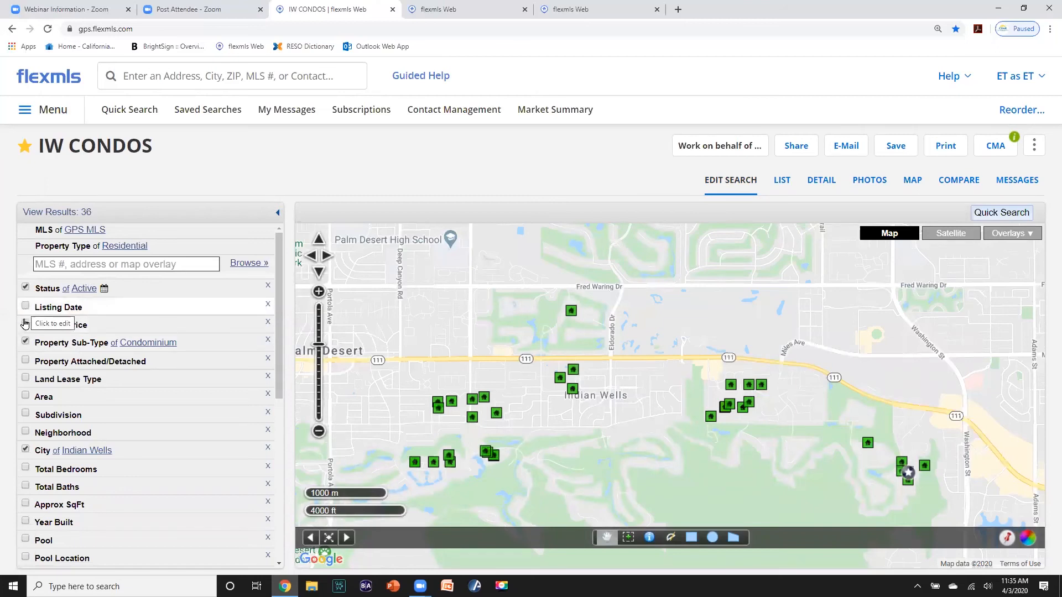
pyautogui.click(25, 324)
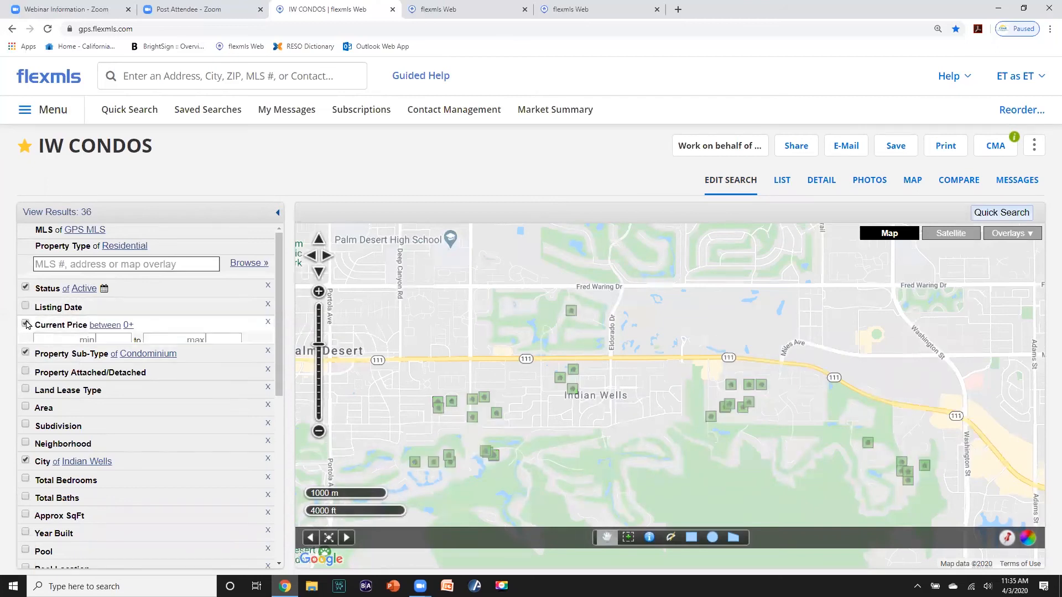
pyautogui.click(177, 343)
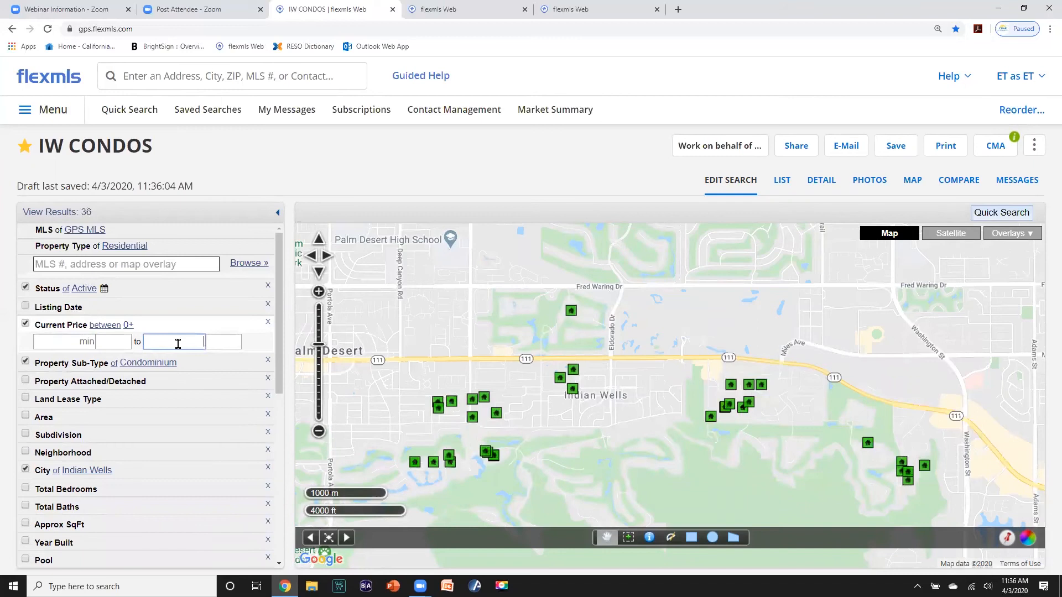
pyautogui.write('350')
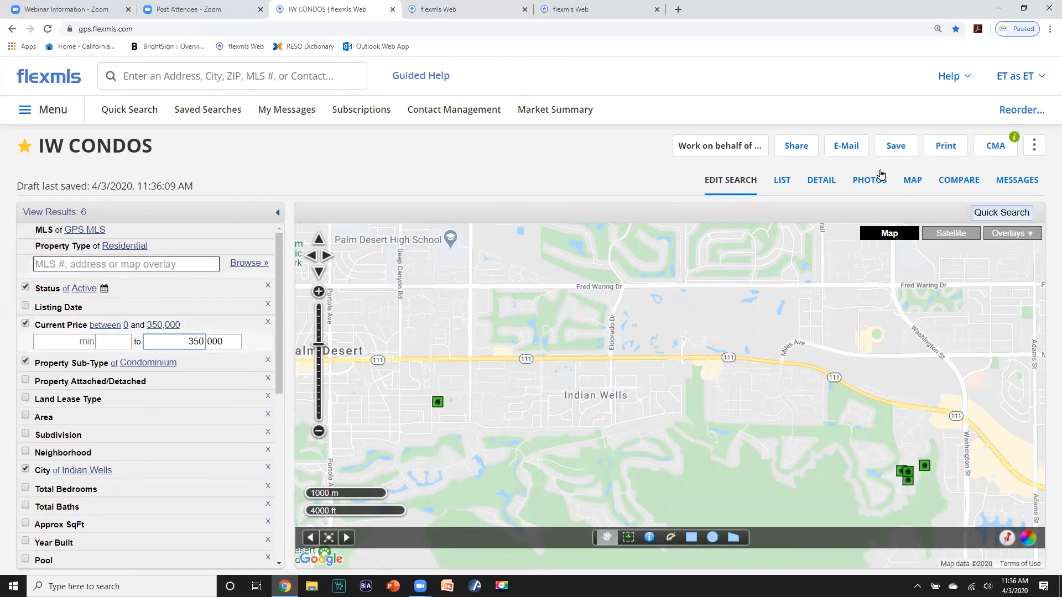
pyautogui.click(895, 152)
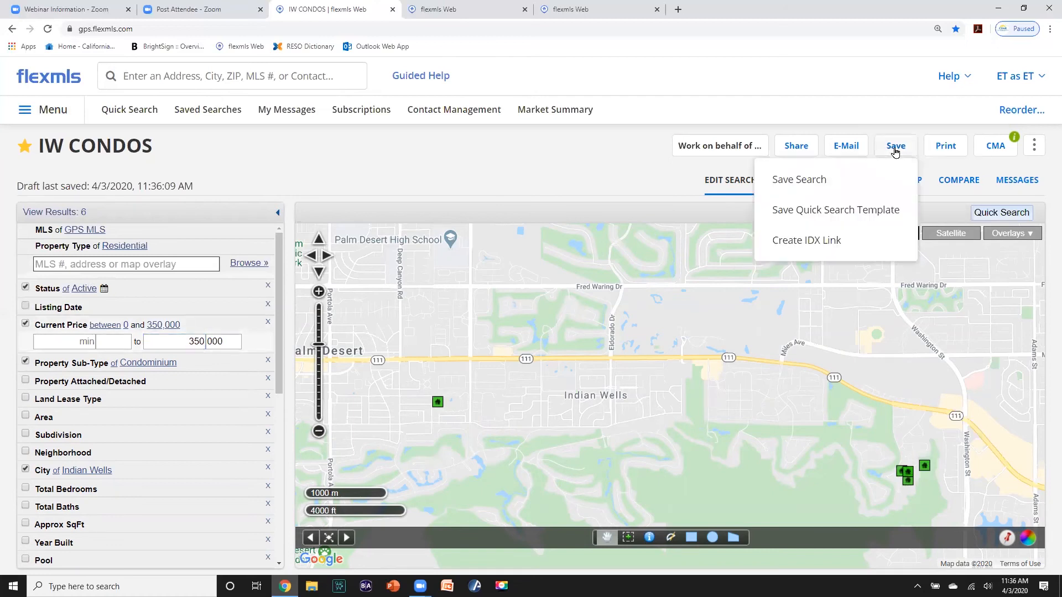
# - Save the edited criteria as a new search, not marked as a favorite
pyautogui.click(826, 176)
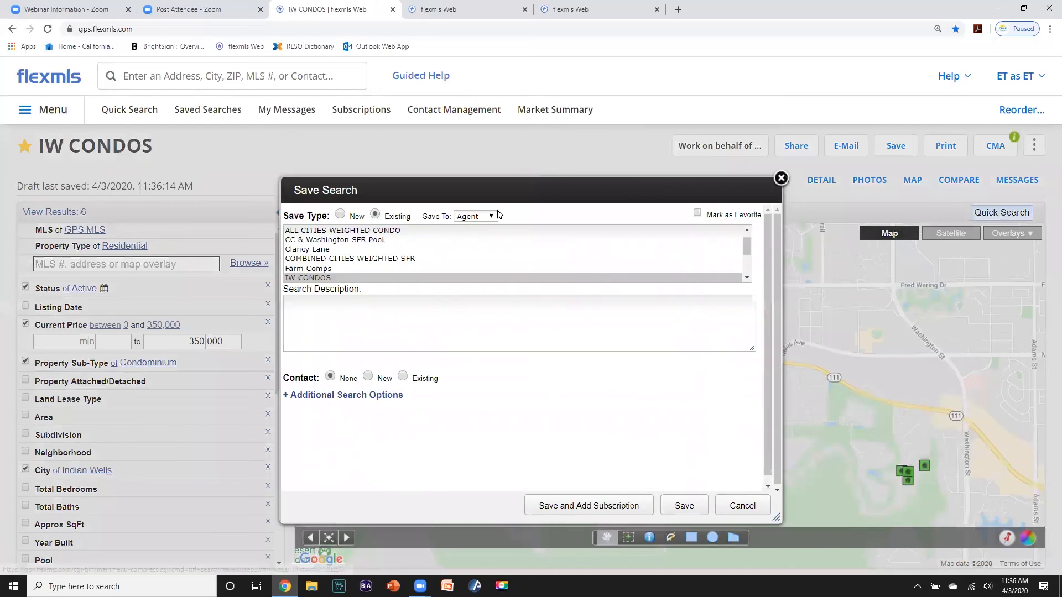
pyautogui.click(340, 216)
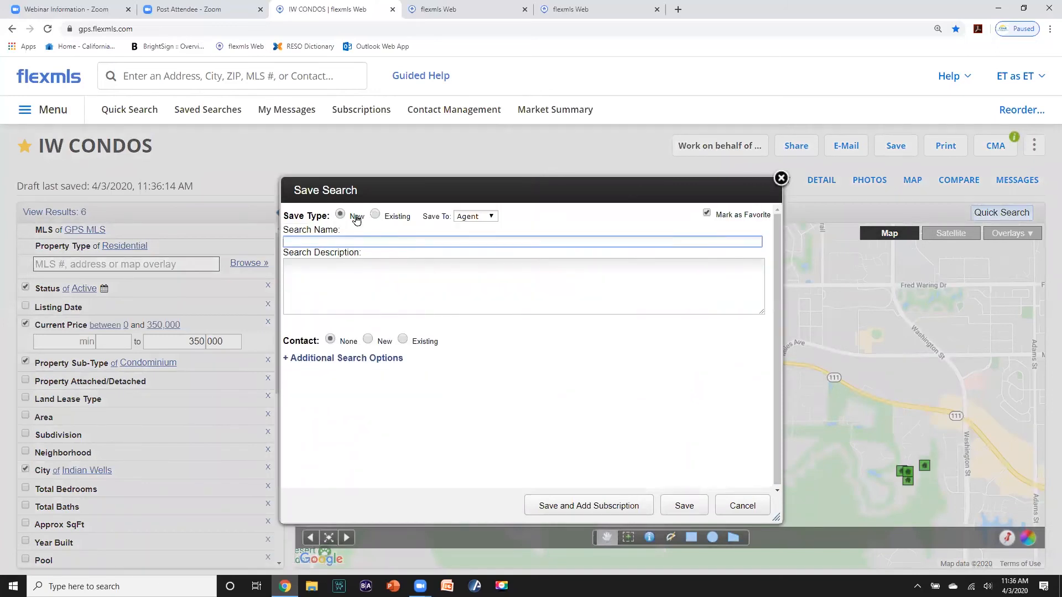
pyautogui.click(706, 214)
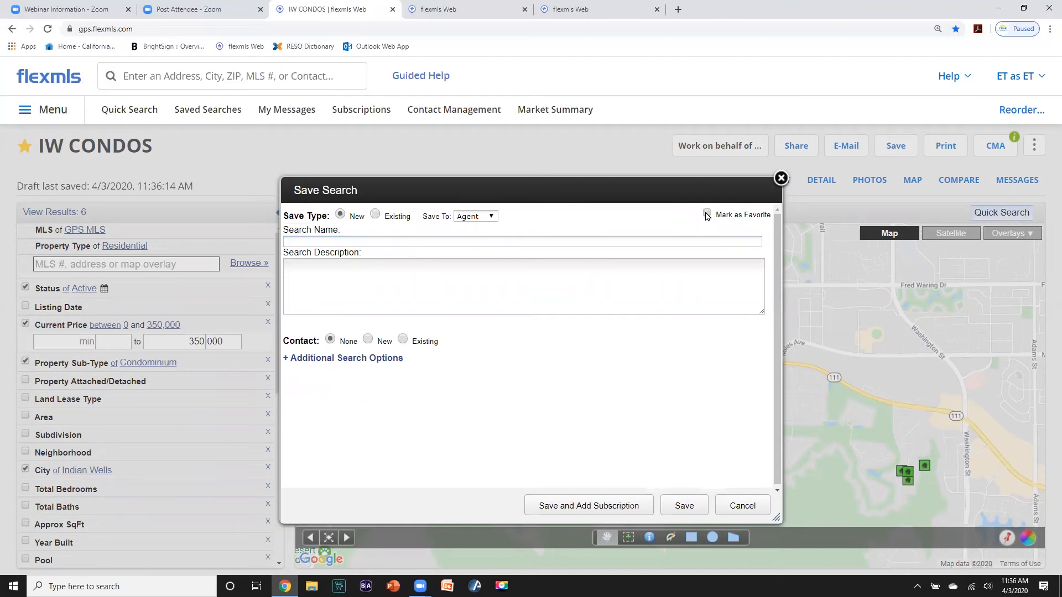
# - Name the search IW CODOS $350k plus the client's first name, removing stray letters
pyautogui.click(305, 238)
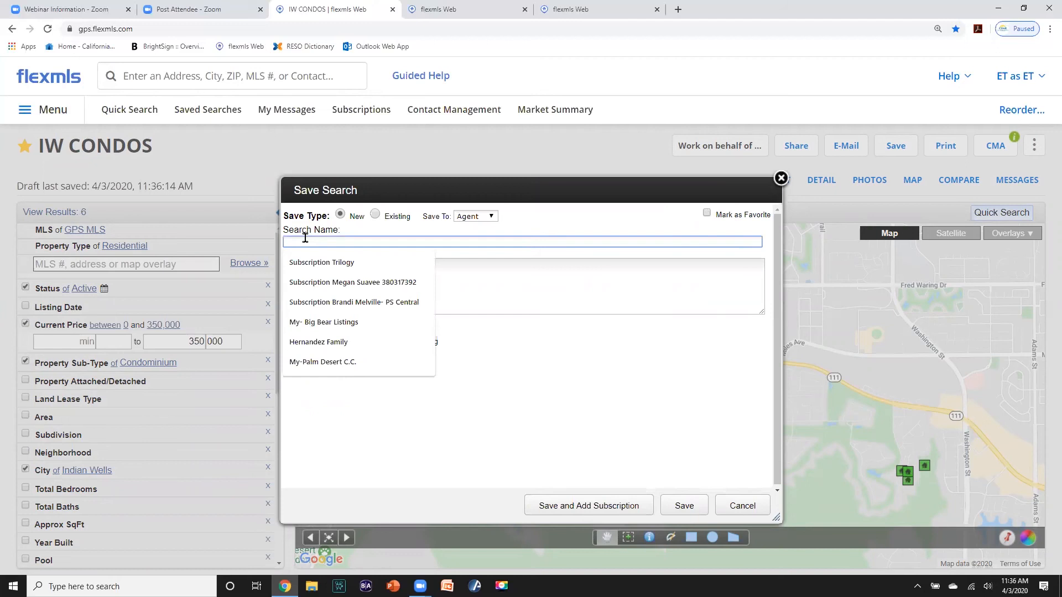
pyautogui.write('I')
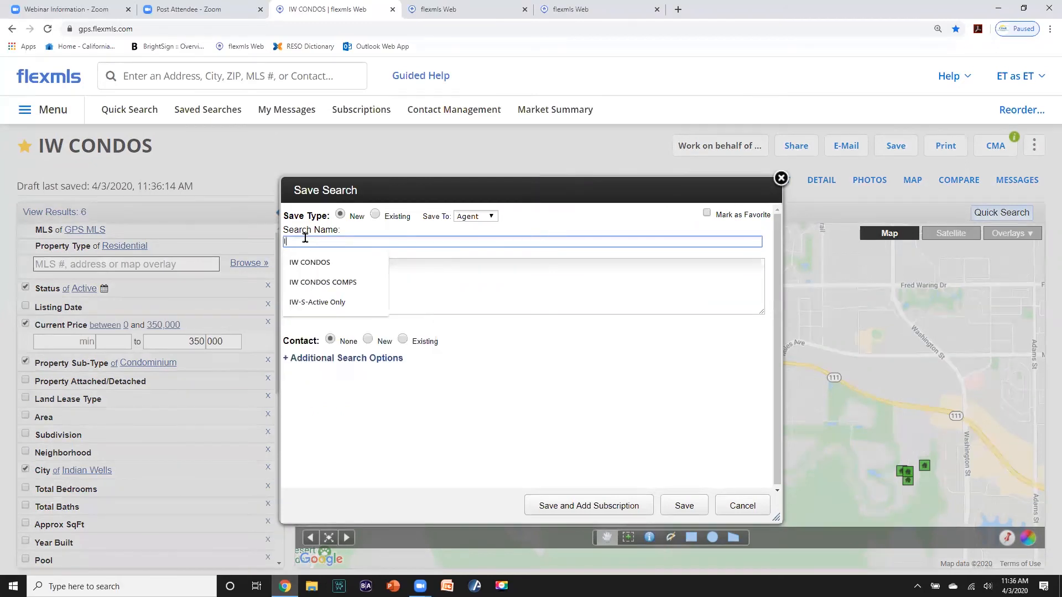
pyautogui.write('W ')
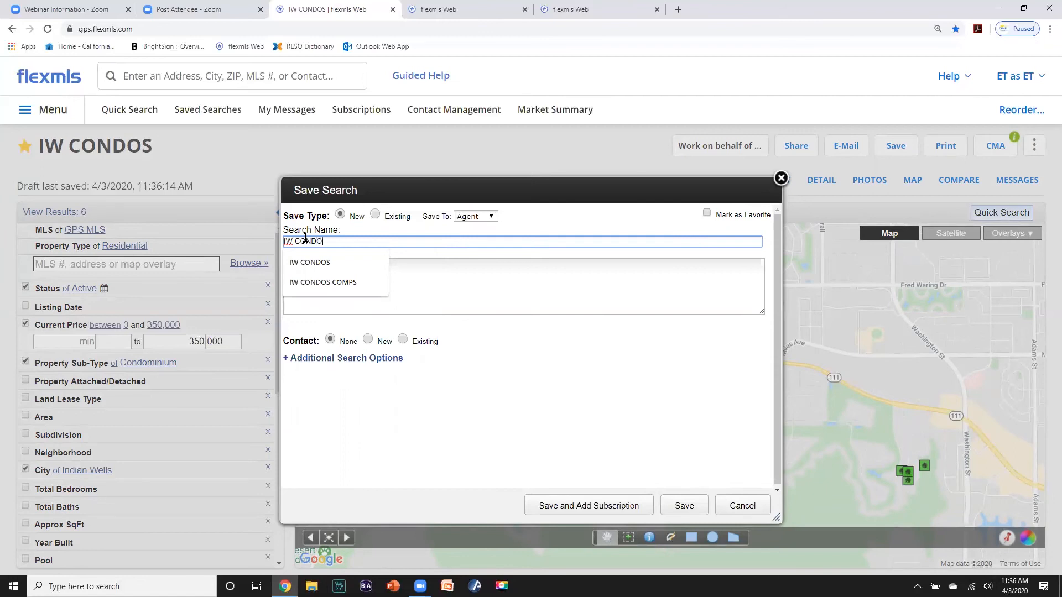
pyautogui.write('CONDOS $350k')
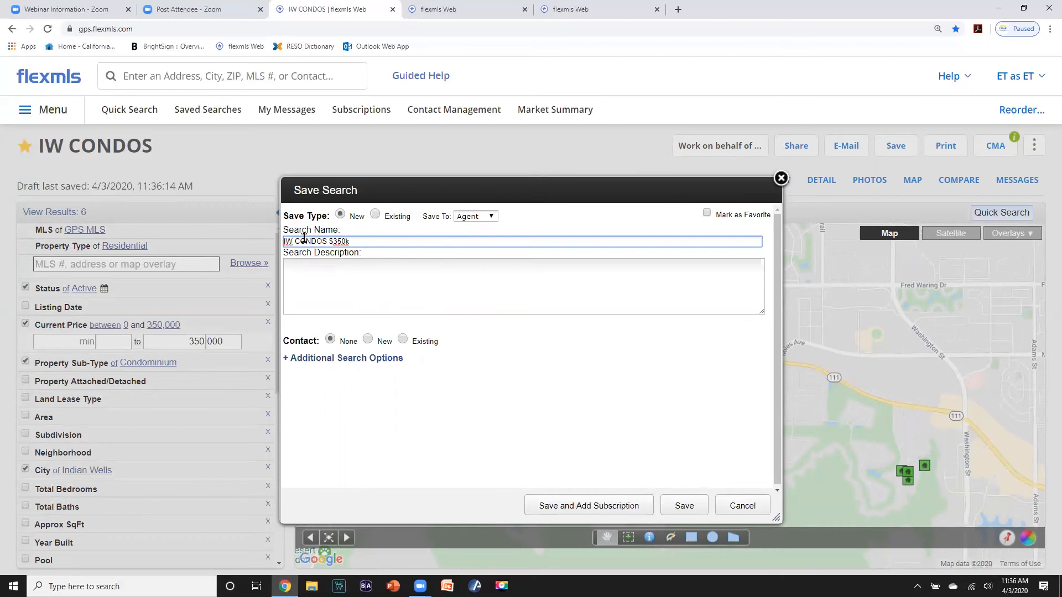
pyautogui.write('sALL')
pyautogui.press('BackSpace')
pyautogui.press('BackSpace')
pyautogui.press('Delete')
pyautogui.press('BackSpace')
pyautogui.press('BackSpace')
# - Link the search to a new contact with the client's display name and e-mail, then save
pyautogui.click(368, 342)
pyautogui.click(335, 367)
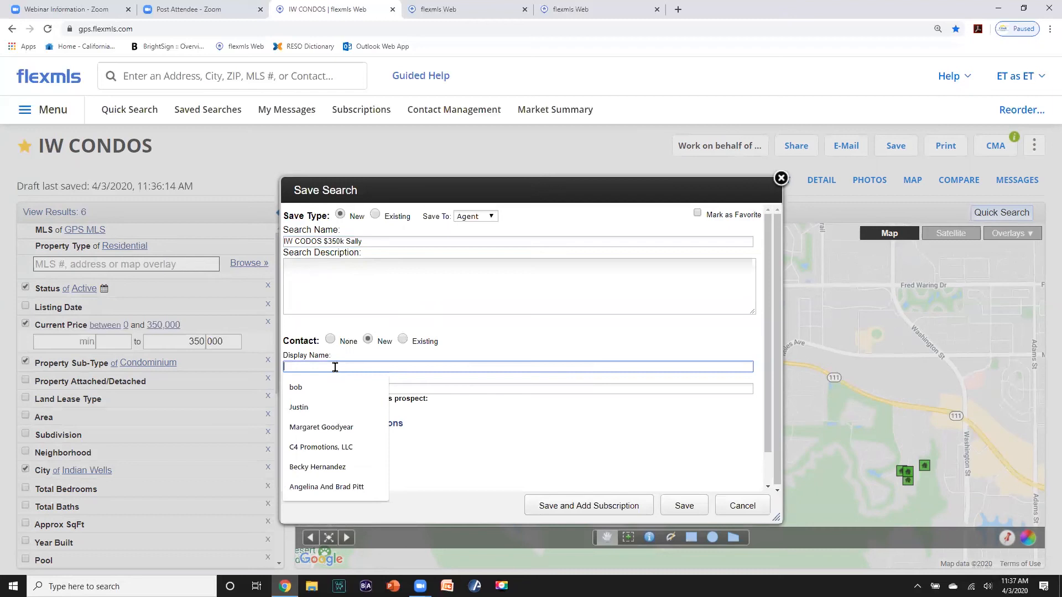
pyautogui.write('s')
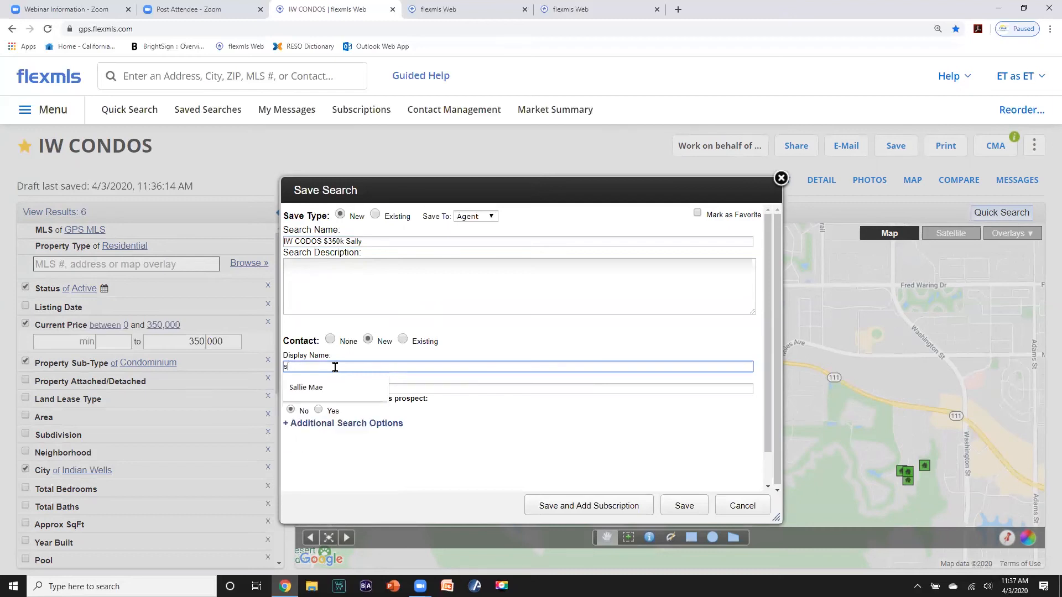
pyautogui.press('BackSpace')
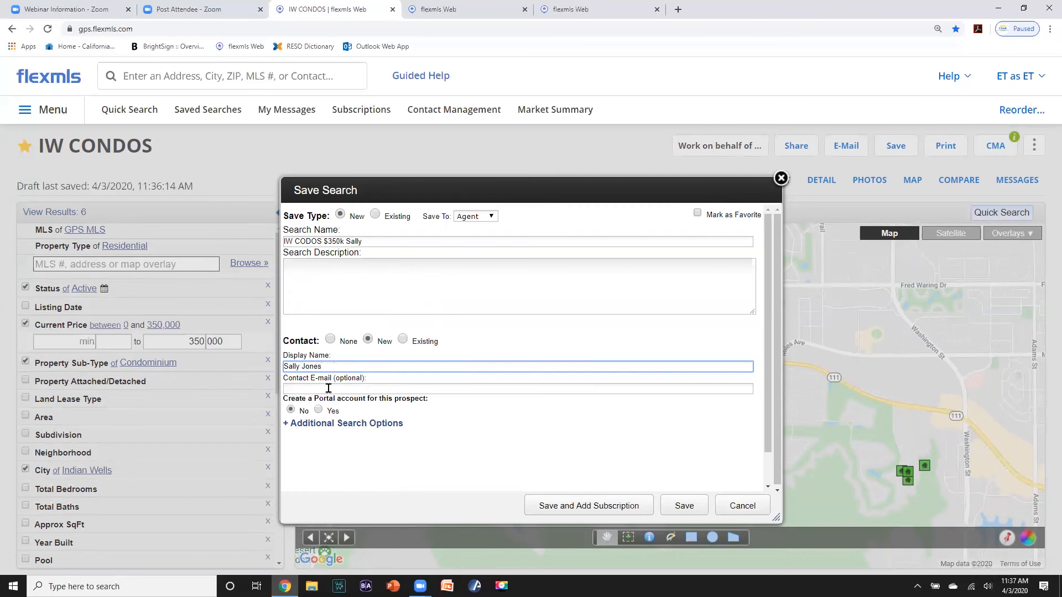
pyautogui.click(331, 389)
pyautogui.write('s')
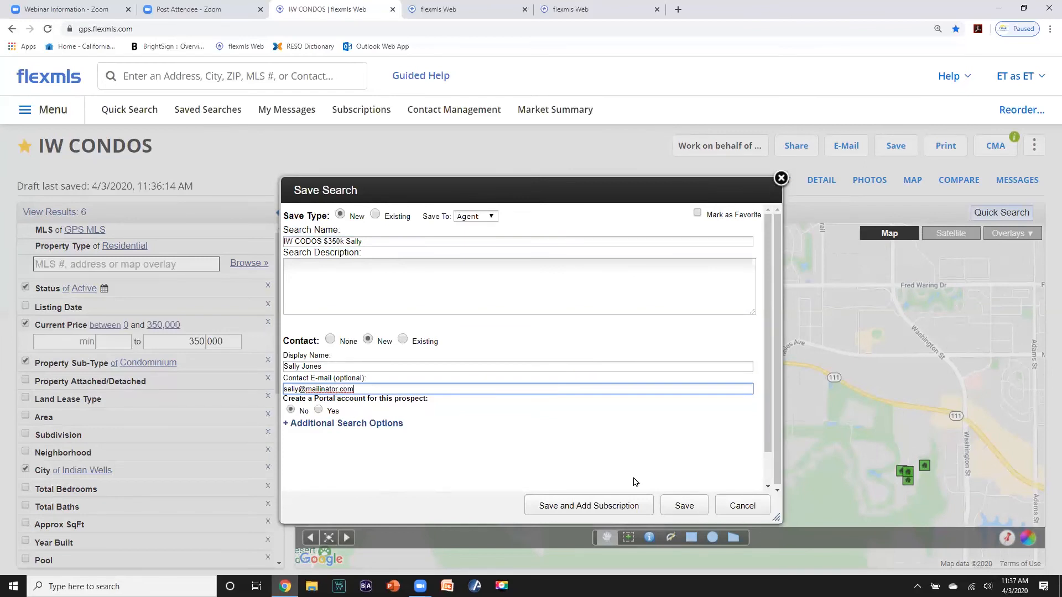
pyautogui.click(681, 502)
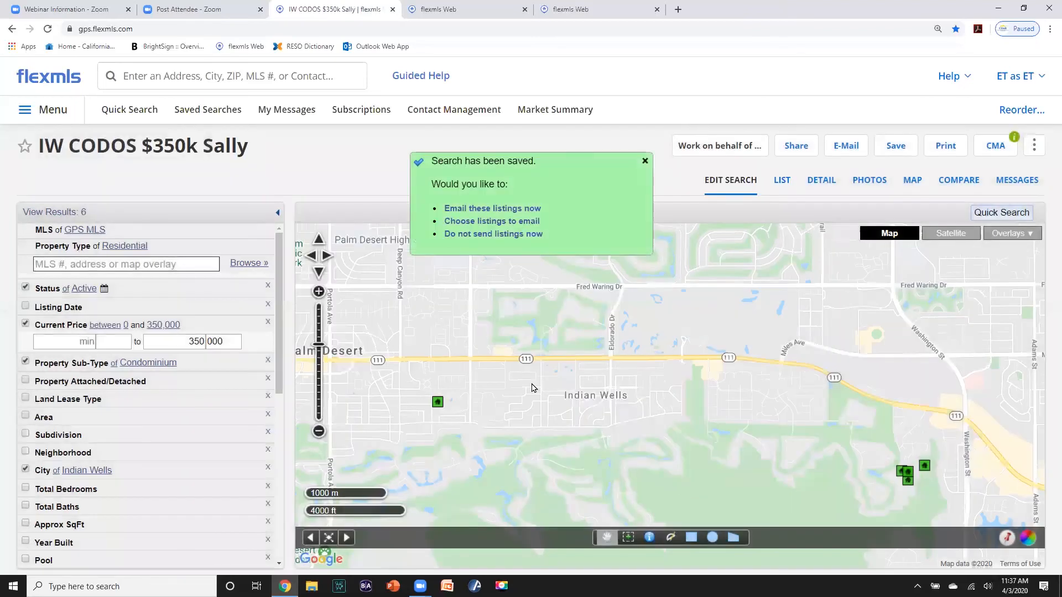
# - E-mail the six listings with subject IW Condos and a copy to yourself, then return to results
pyautogui.click(492, 209)
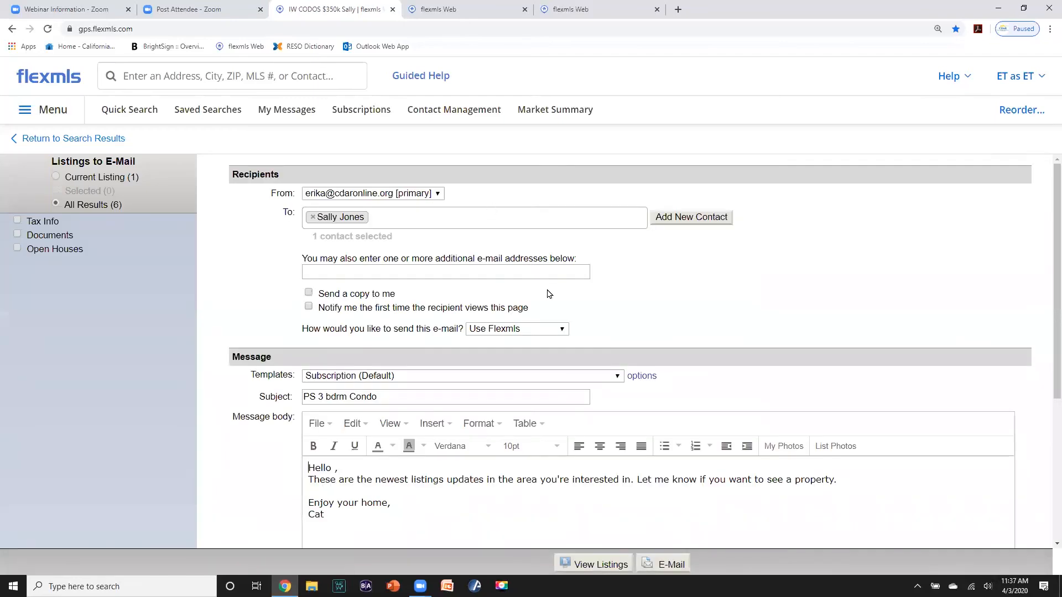
pyautogui.scroll(-1, 548, 293)
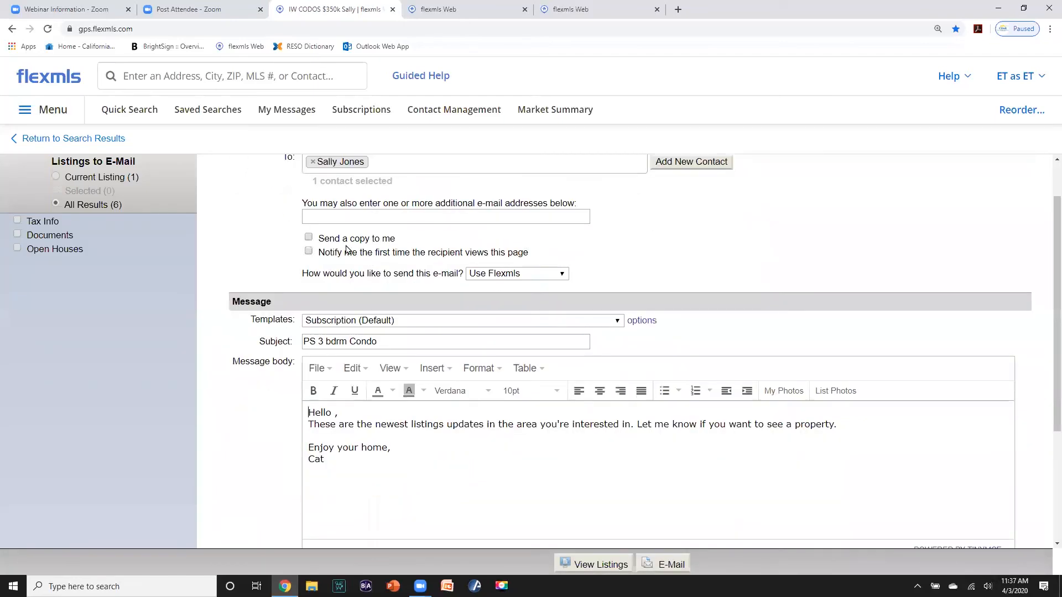
pyautogui.click(309, 238)
pyautogui.scroll(-1, 595, 296)
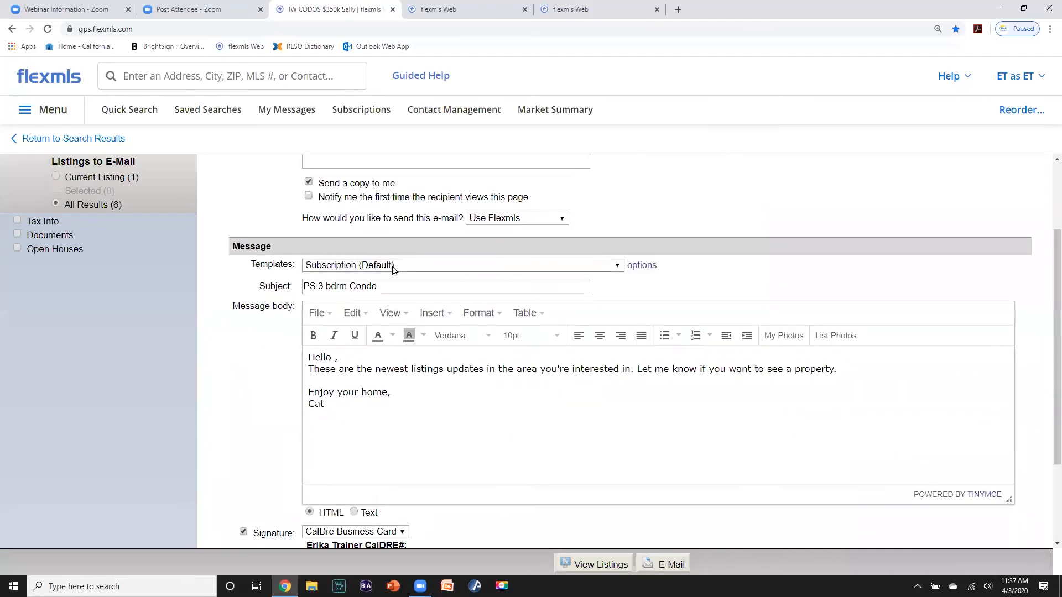
pyautogui.moveTo(395, 282); pyautogui.dragTo(301, 285)
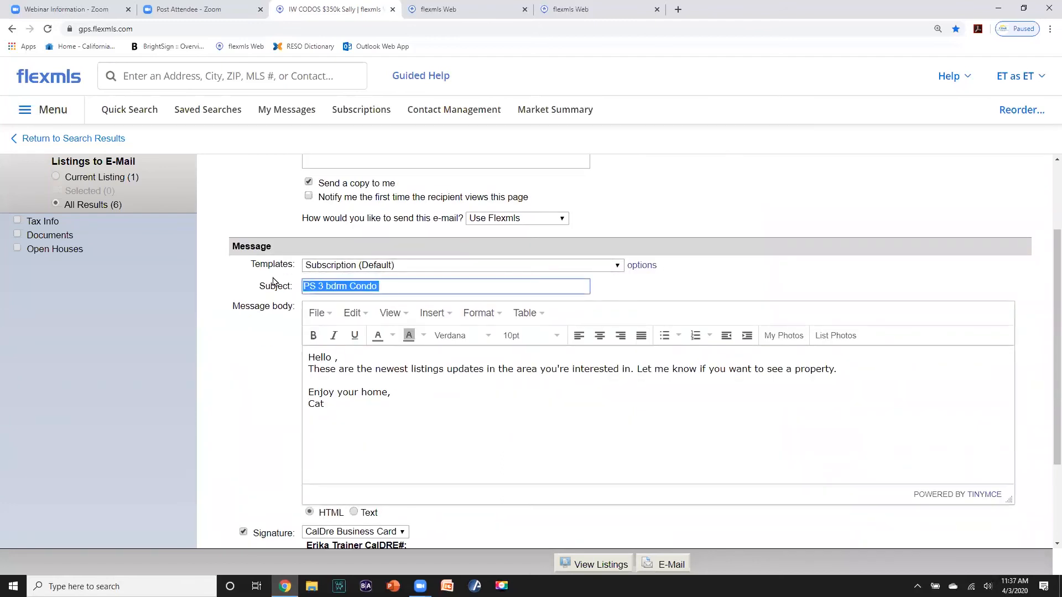
pyautogui.write('IW')
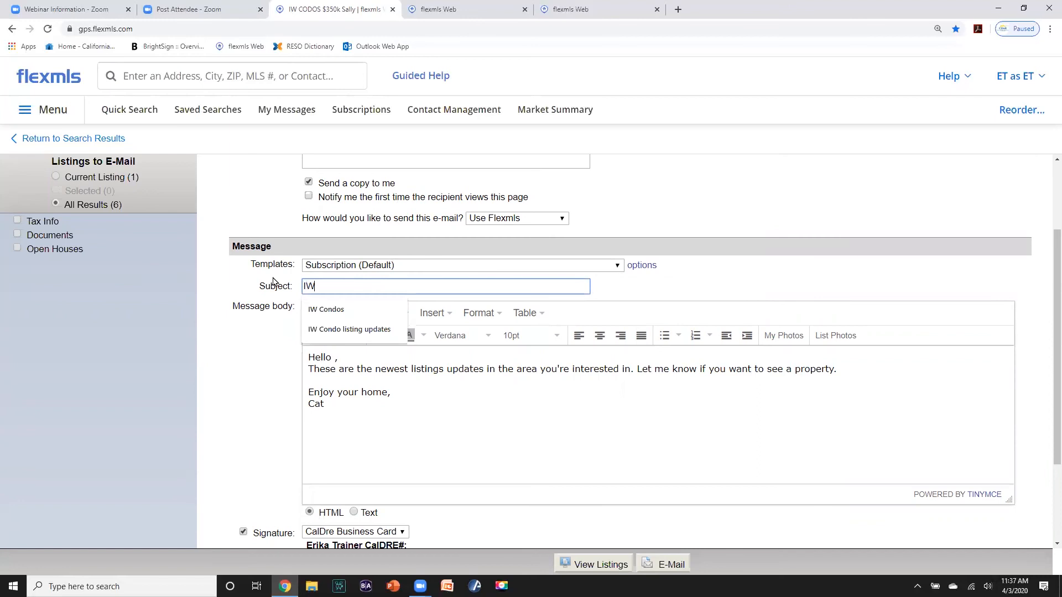
pyautogui.write(' Condos')
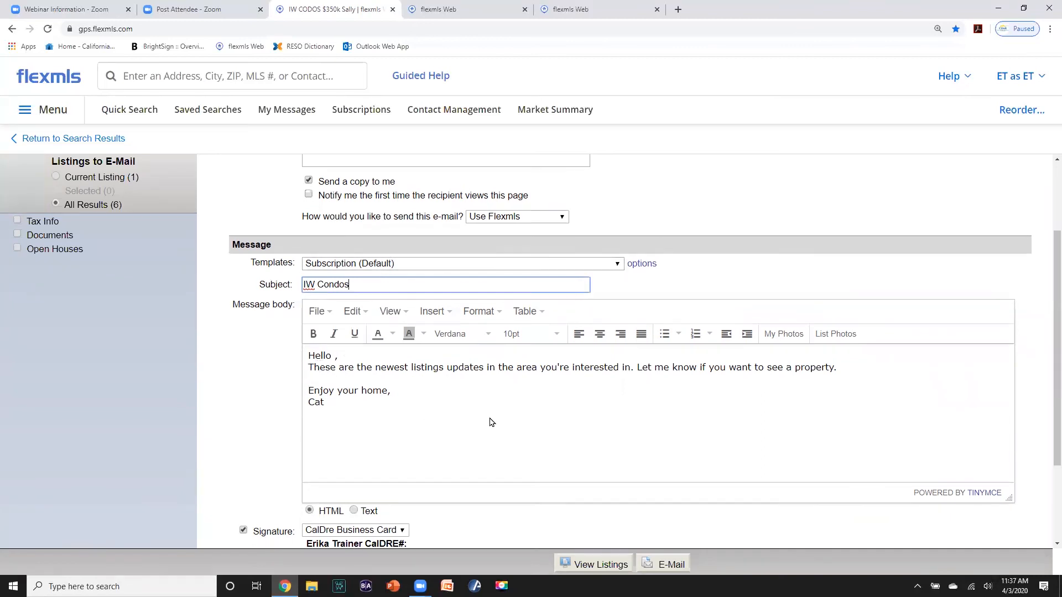
pyautogui.scroll(-2, 488, 423)
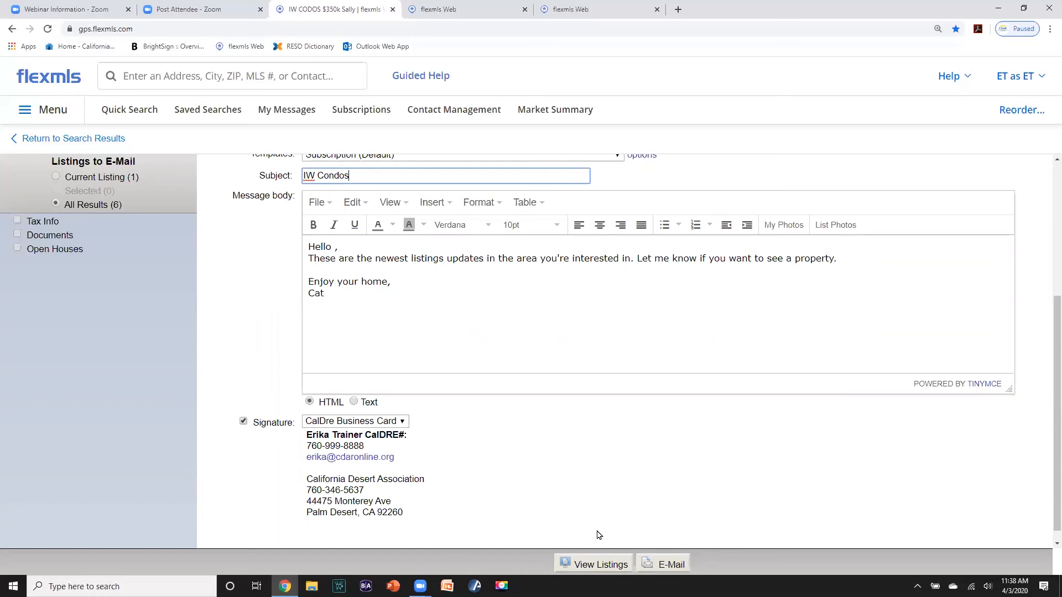
pyautogui.click(657, 562)
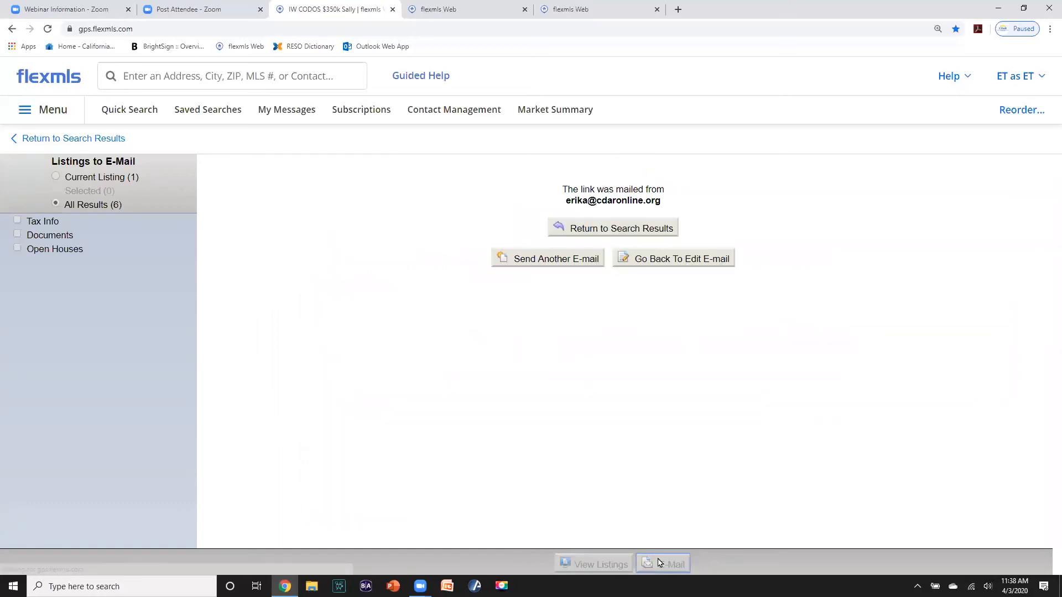
pyautogui.click(624, 236)
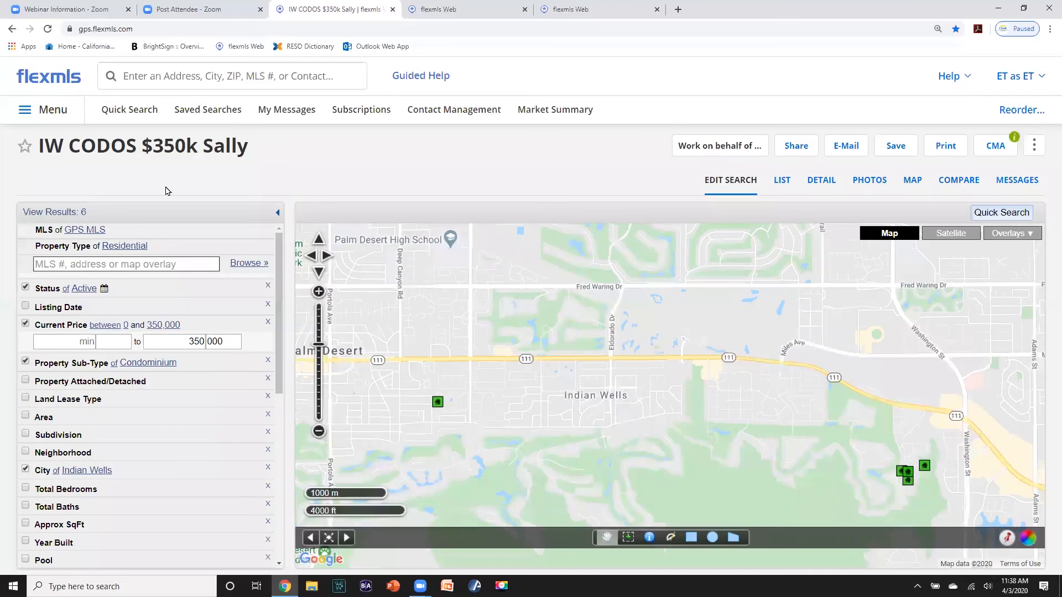
# - Filter Contacts for the new contact and confirm its IW CONDOS $350k saved search is attached
pyautogui.click(51, 82)
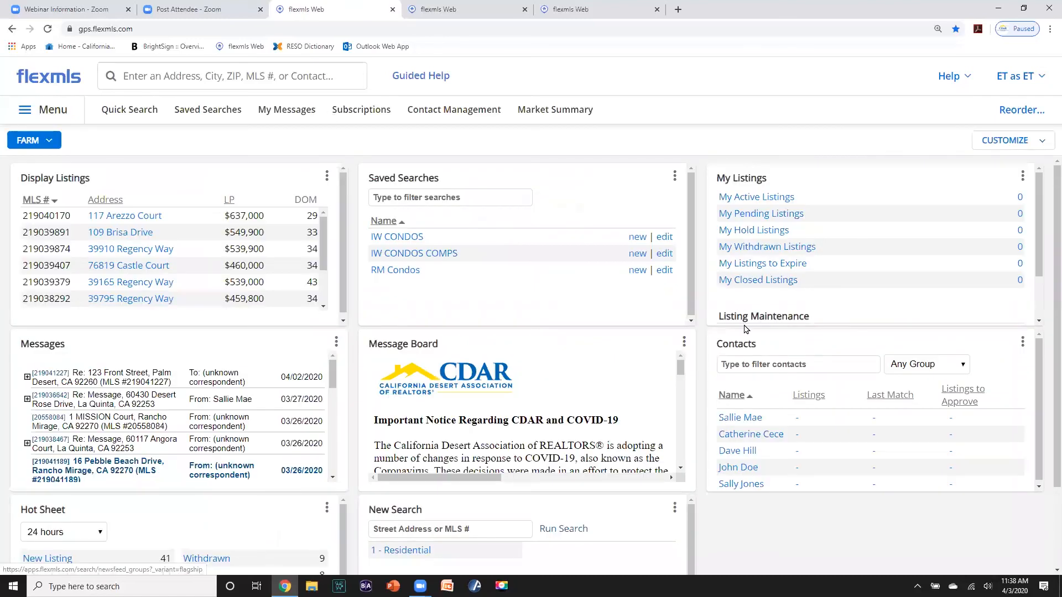
pyautogui.click(747, 366)
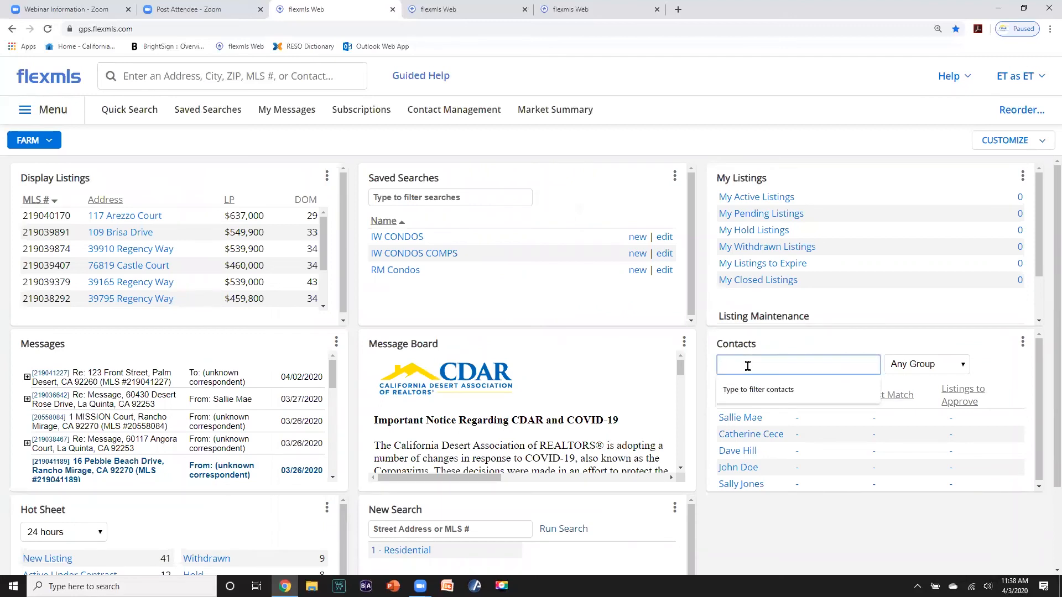
pyautogui.write('sally')
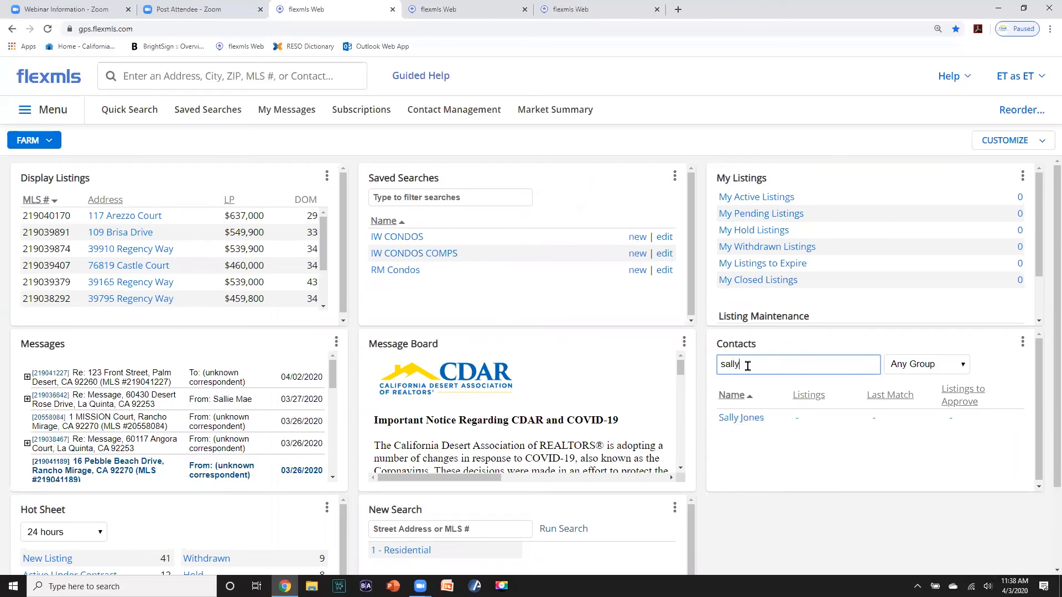
pyautogui.click(741, 418)
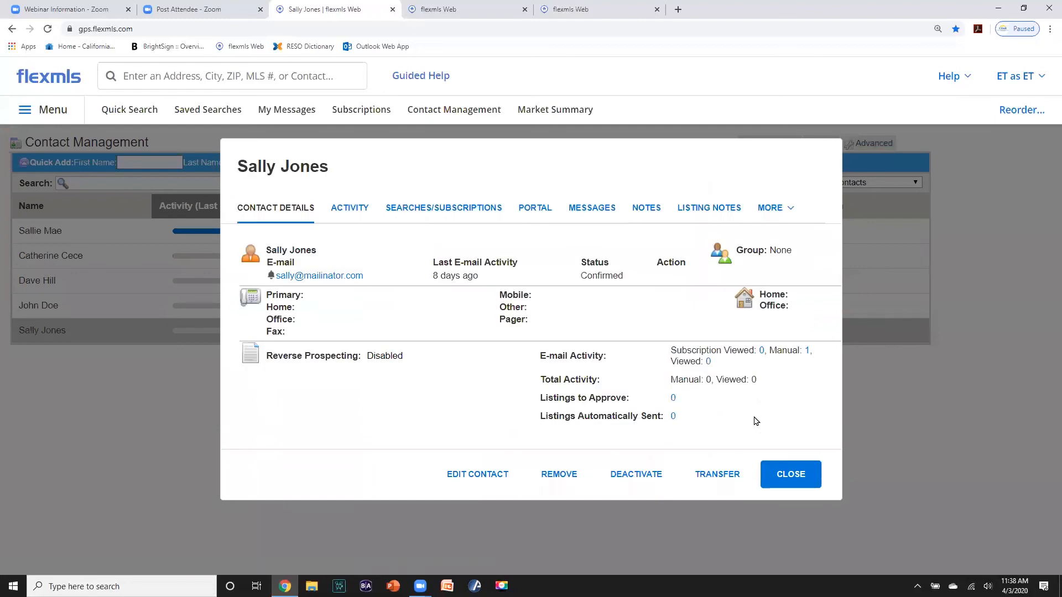
pyautogui.click(457, 214)
pyautogui.click(345, 260)
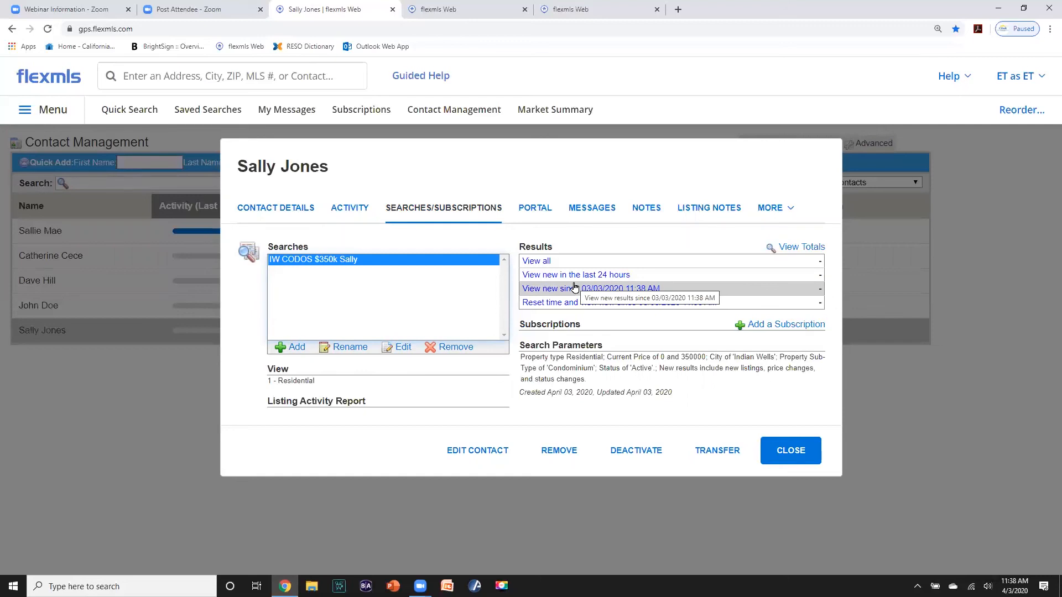
pyautogui.click(790, 448)
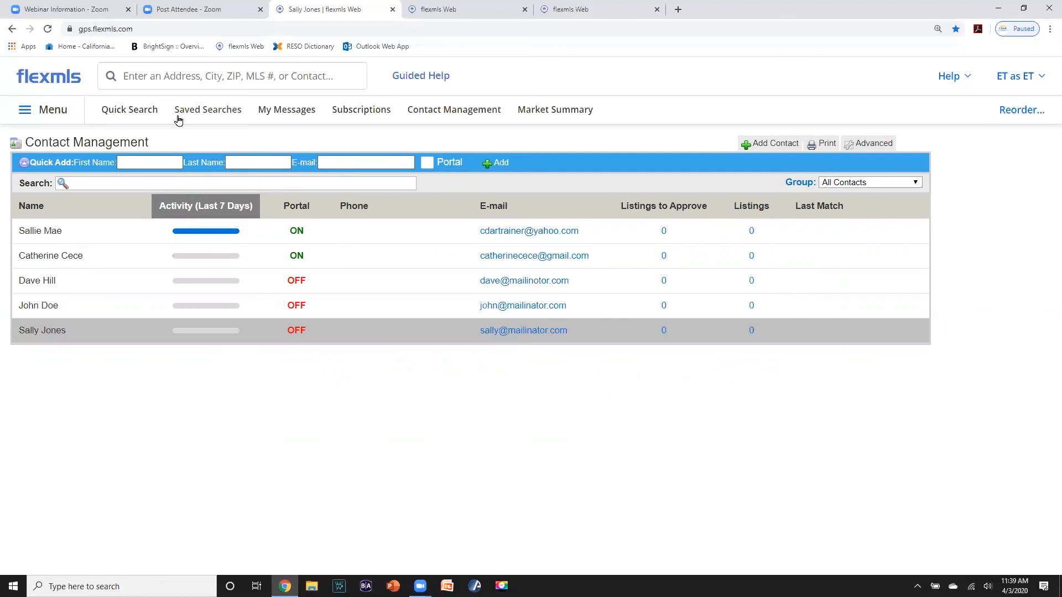
# - Open the RM Condos saved search and look over the first listing's detail and photos
pyautogui.click(62, 79)
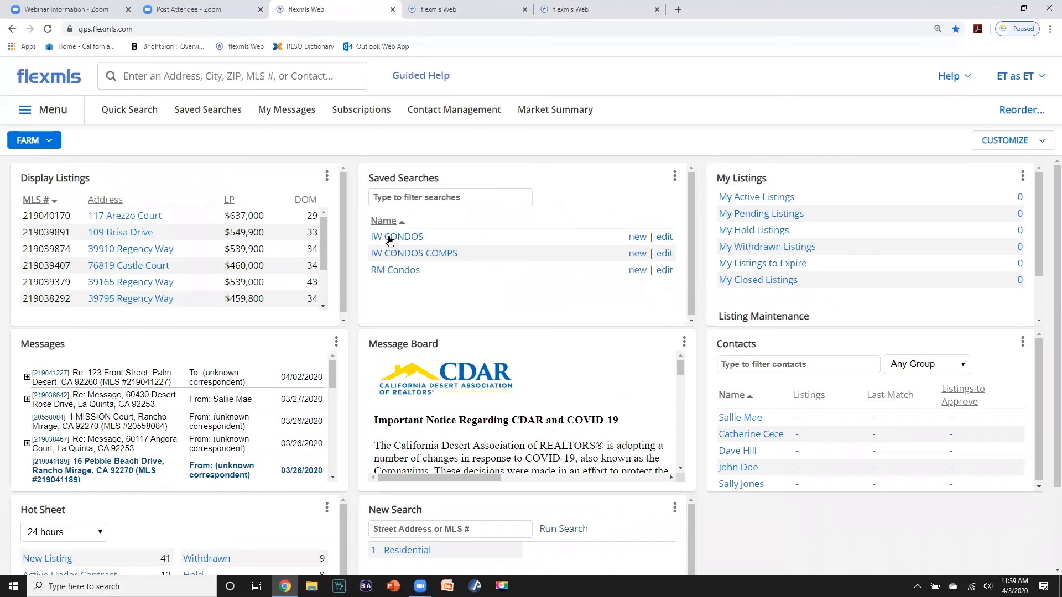
pyautogui.click(386, 271)
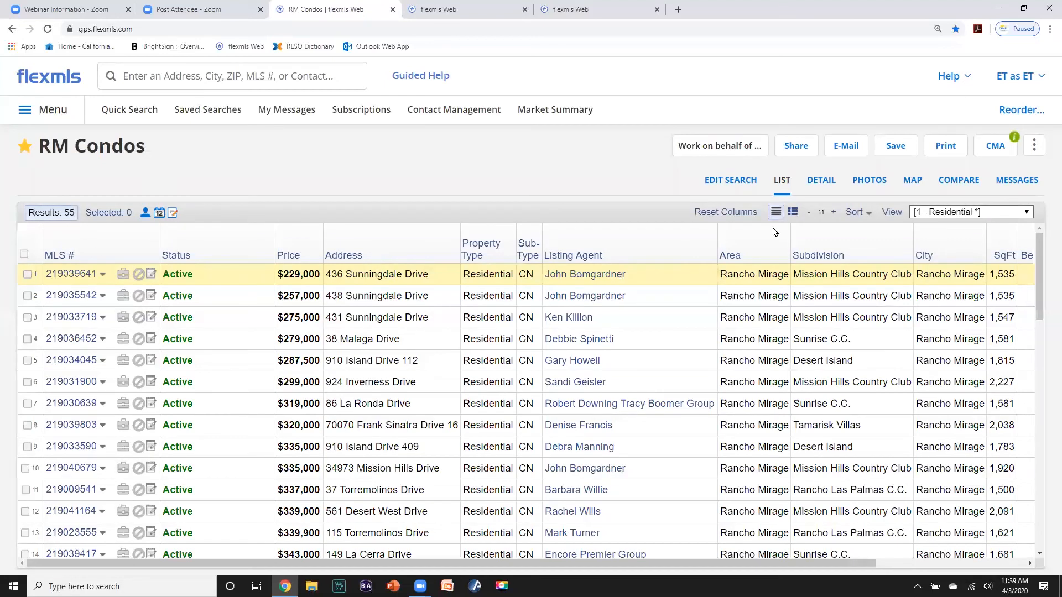
pyautogui.click(822, 181)
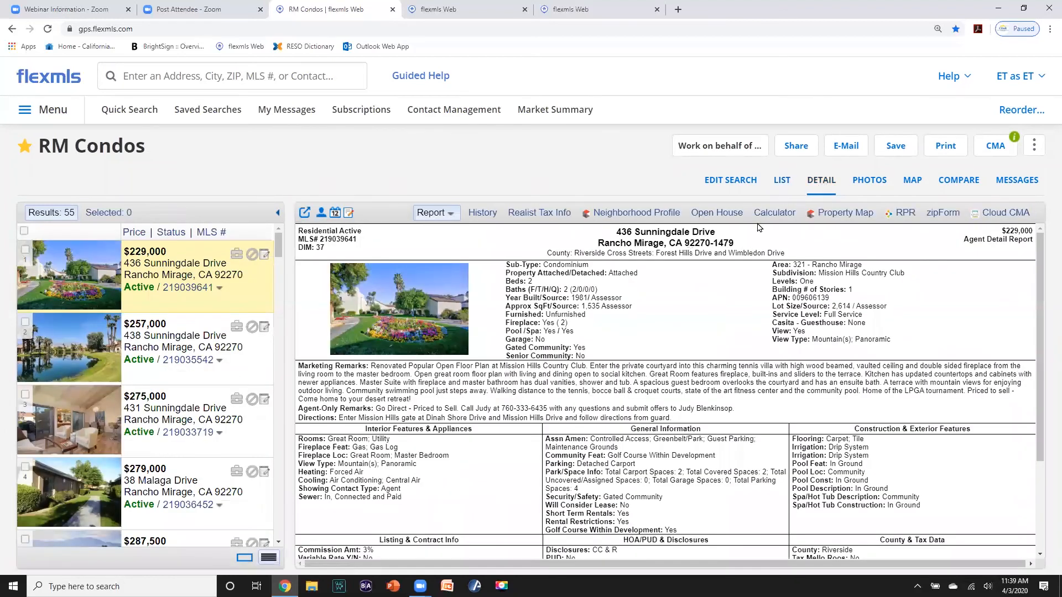
pyautogui.click(868, 184)
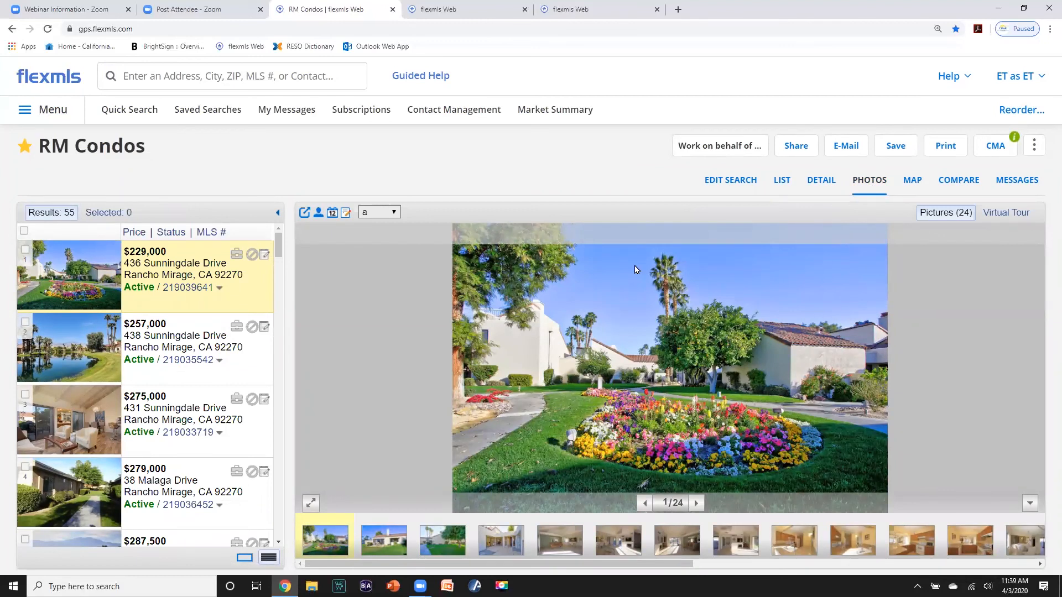
pyautogui.click(784, 182)
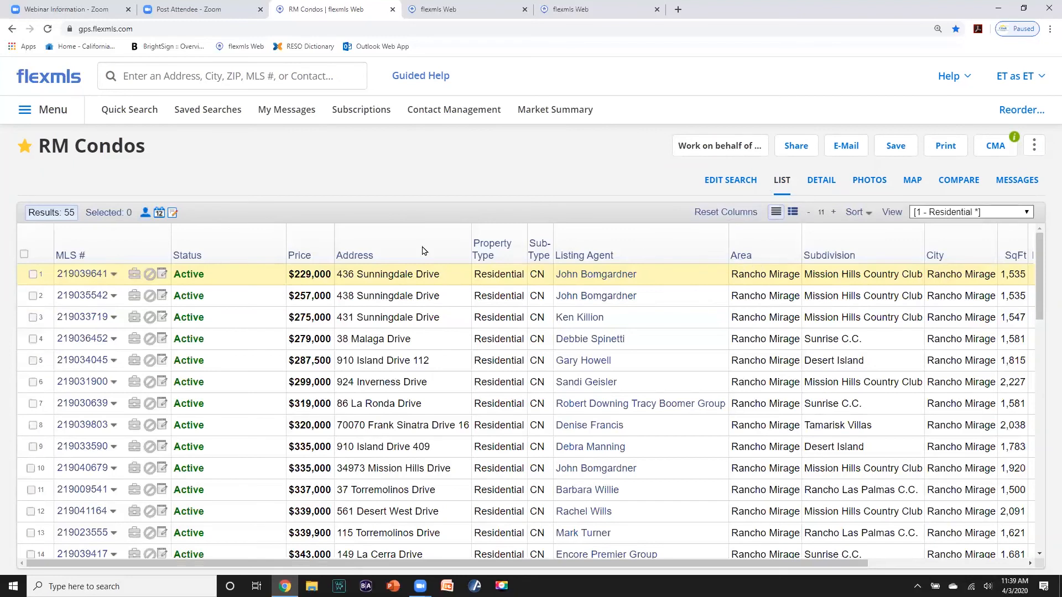
# - Narrow the Status, Address and Listing Agent columns and widen Subdivision
pyautogui.moveTo(269, 237); pyautogui.dragTo(228, 237)
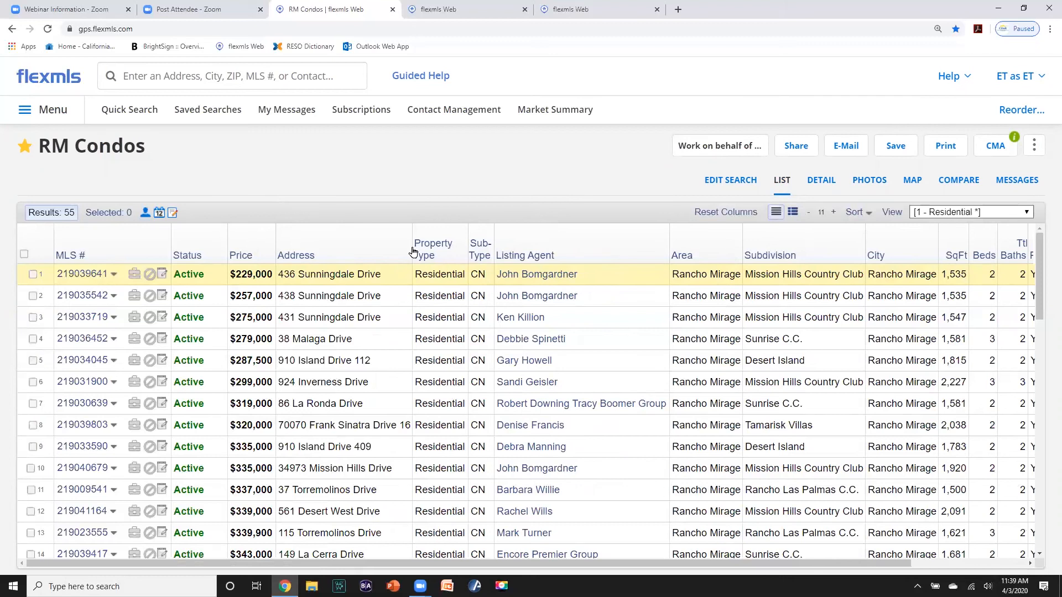
pyautogui.moveTo(413, 246); pyautogui.dragTo(371, 240)
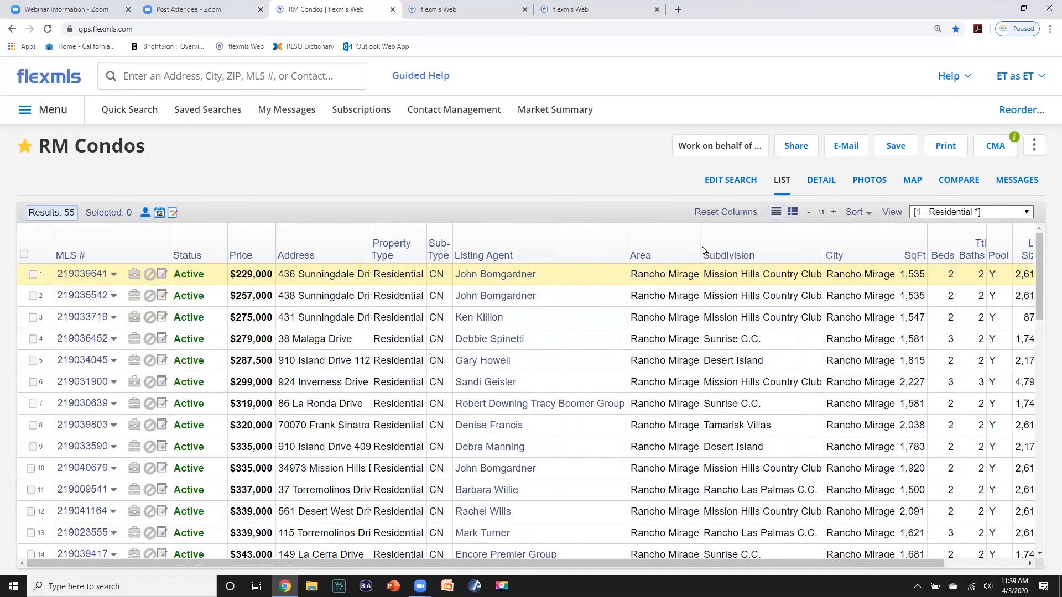
pyautogui.moveTo(624, 238); pyautogui.dragTo(544, 240)
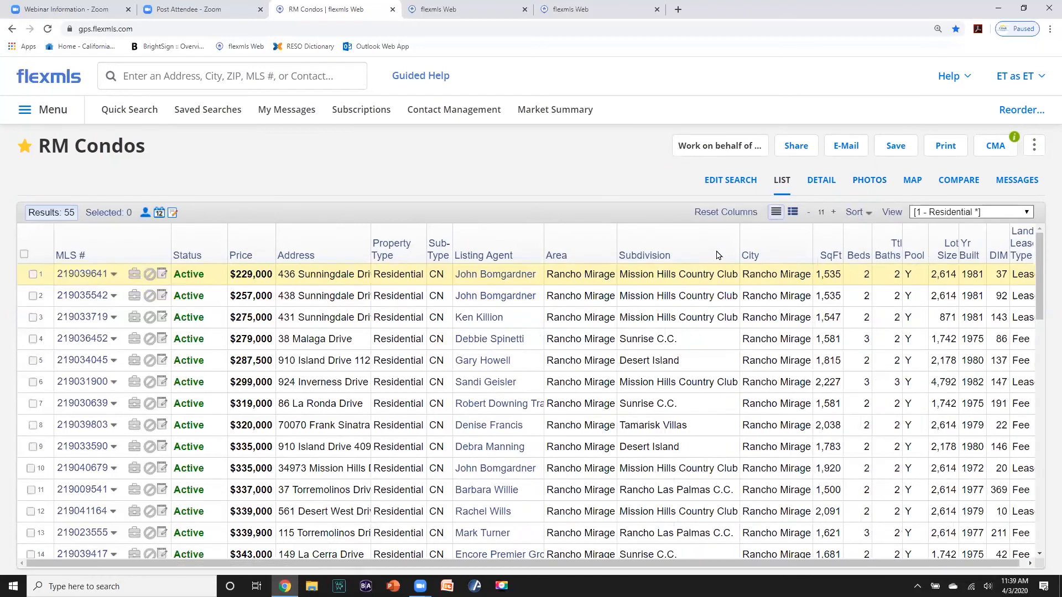
pyautogui.moveTo(739, 243); pyautogui.dragTo(783, 244)
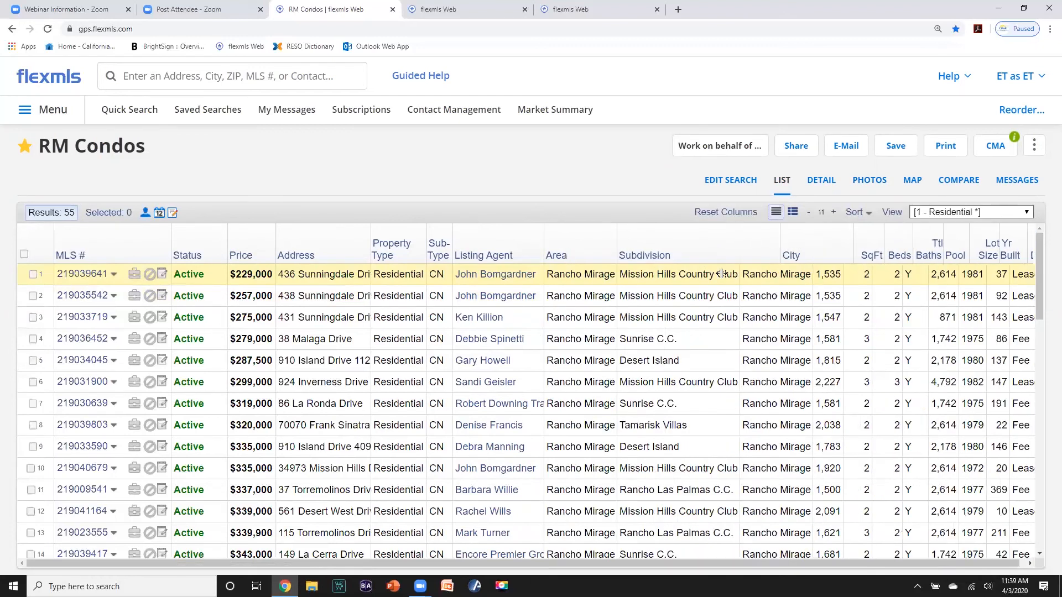
# - Sort by Subdivision ascending, select the four Desert Island condos, and open Print
pyautogui.click(645, 257)
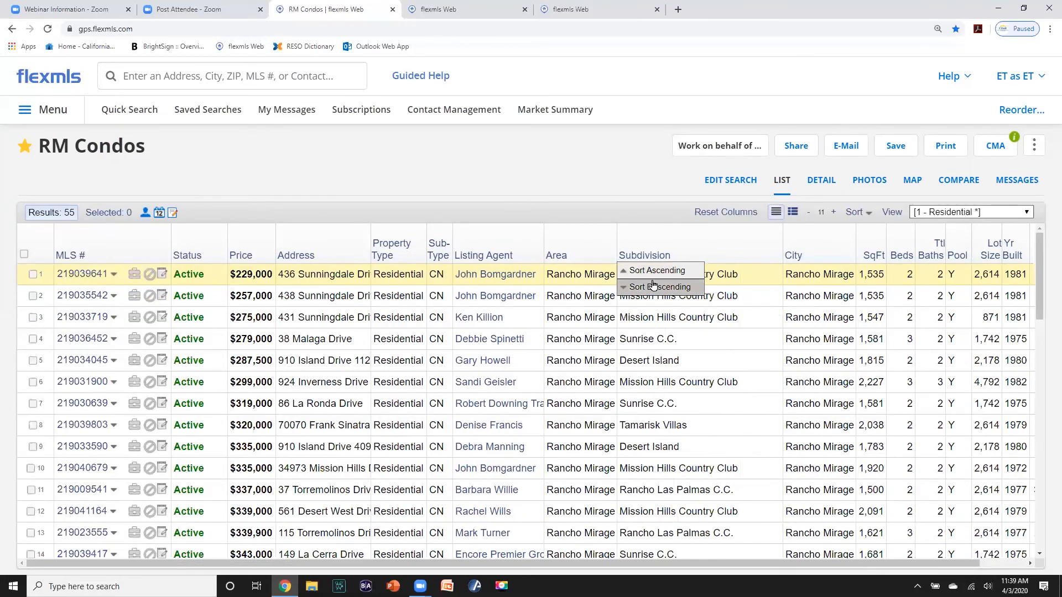
pyautogui.click(653, 274)
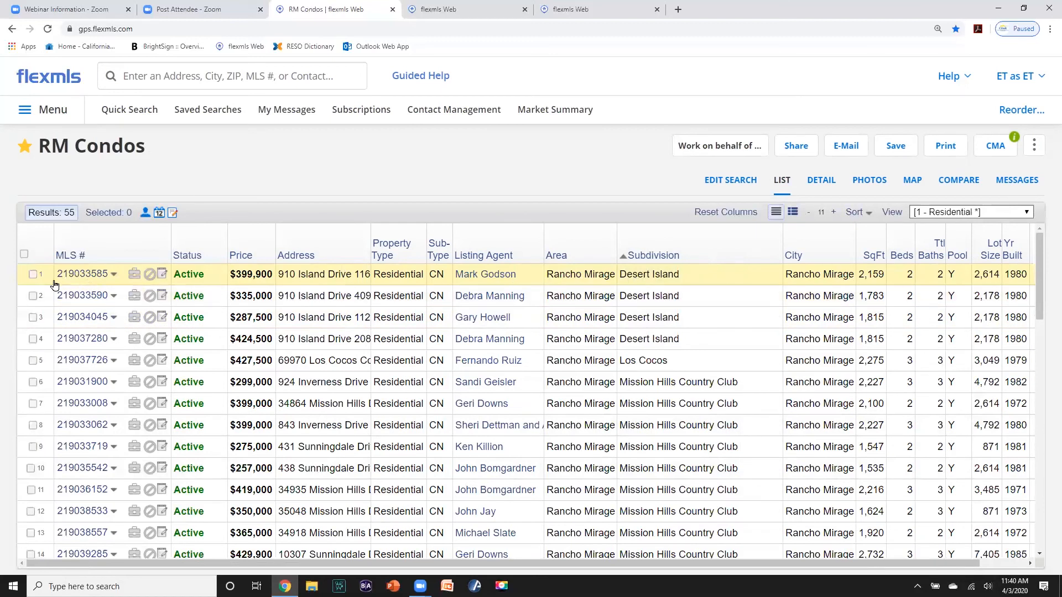
pyautogui.click(32, 275)
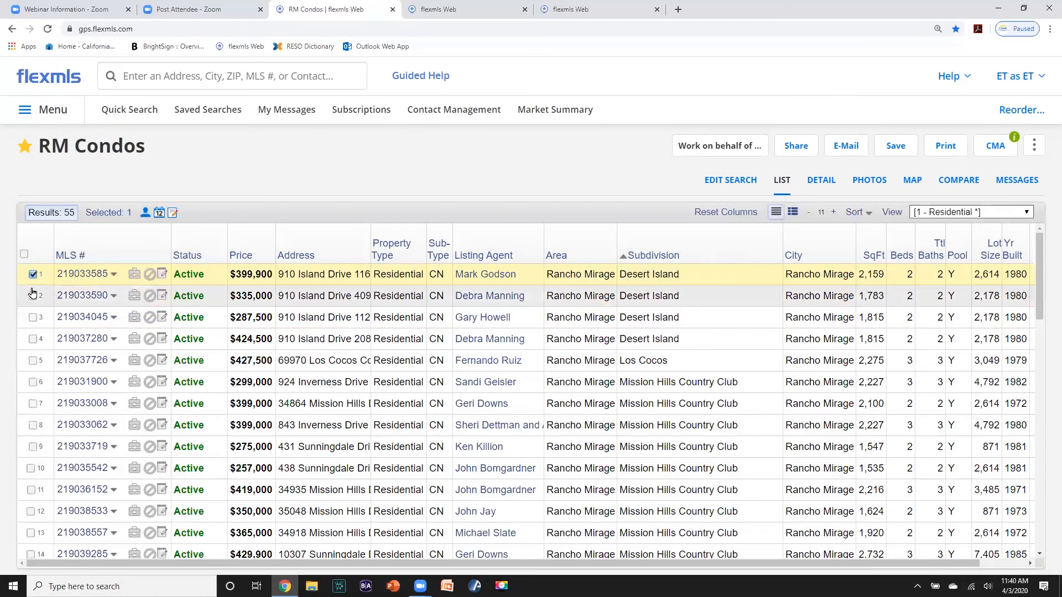
pyautogui.click(32, 296)
pyautogui.click(32, 318)
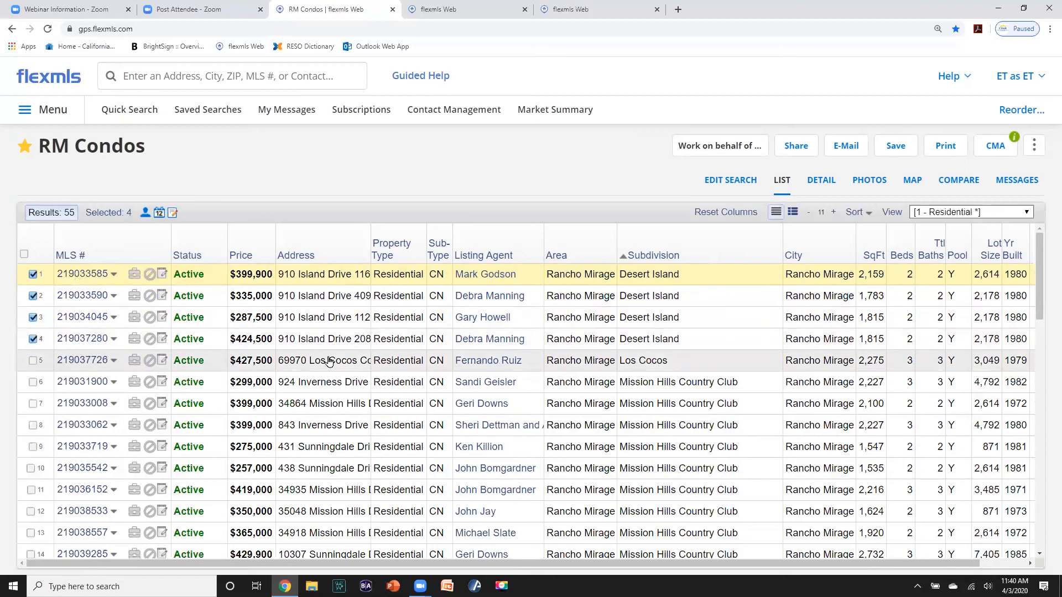
pyautogui.click(945, 148)
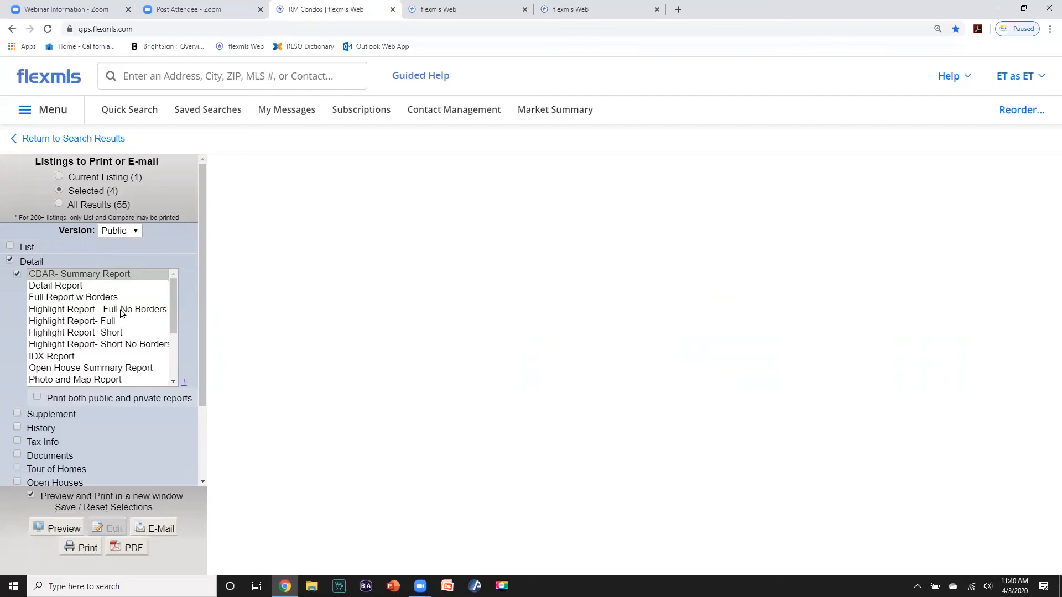
# - Preview the four Desert Island listings as a Photo Flyer and scroll through it
pyautogui.moveTo(171, 302); pyautogui.dragTo(171, 321)
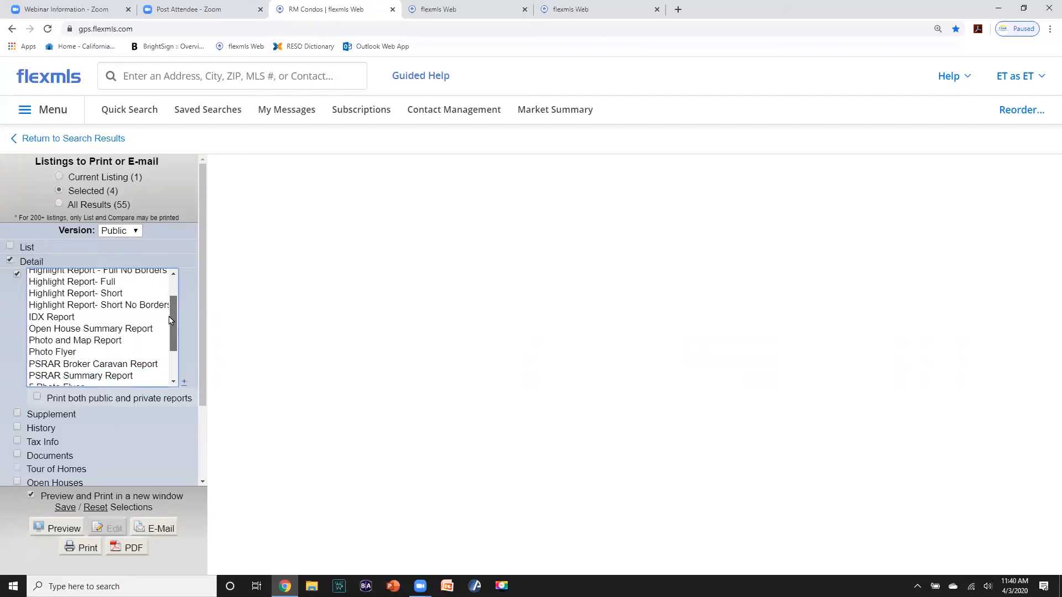
pyautogui.click(60, 352)
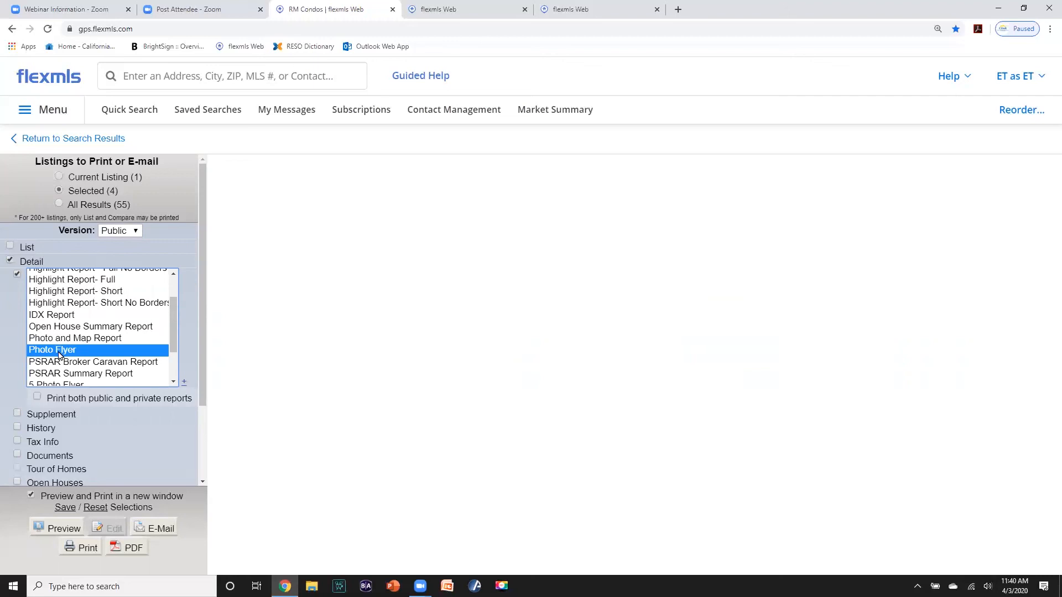
pyautogui.click(62, 529)
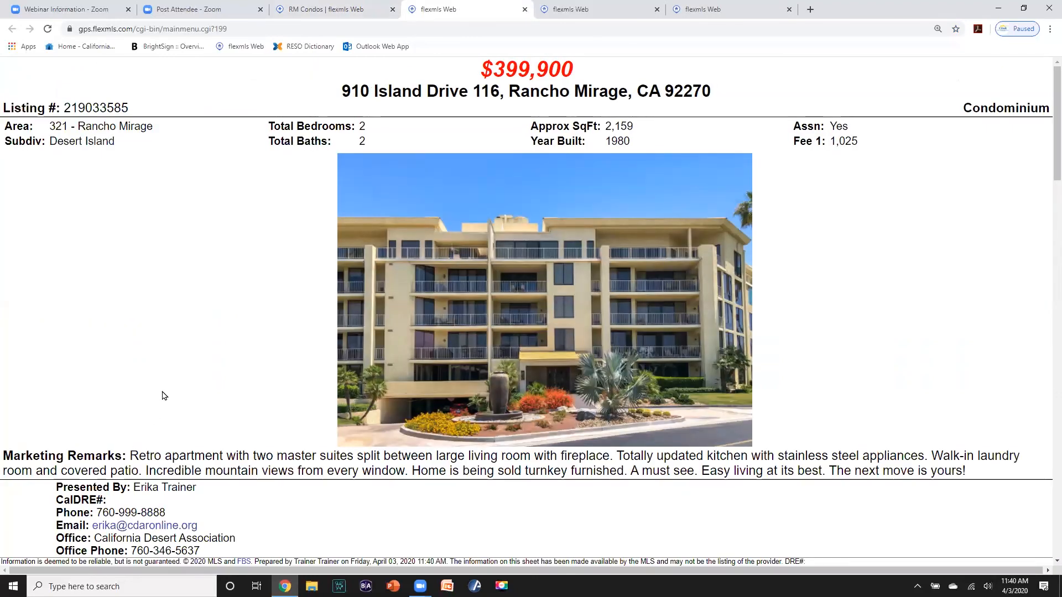
pyautogui.scroll(-1, 169, 394)
pyautogui.scroll(-7, 168, 393)
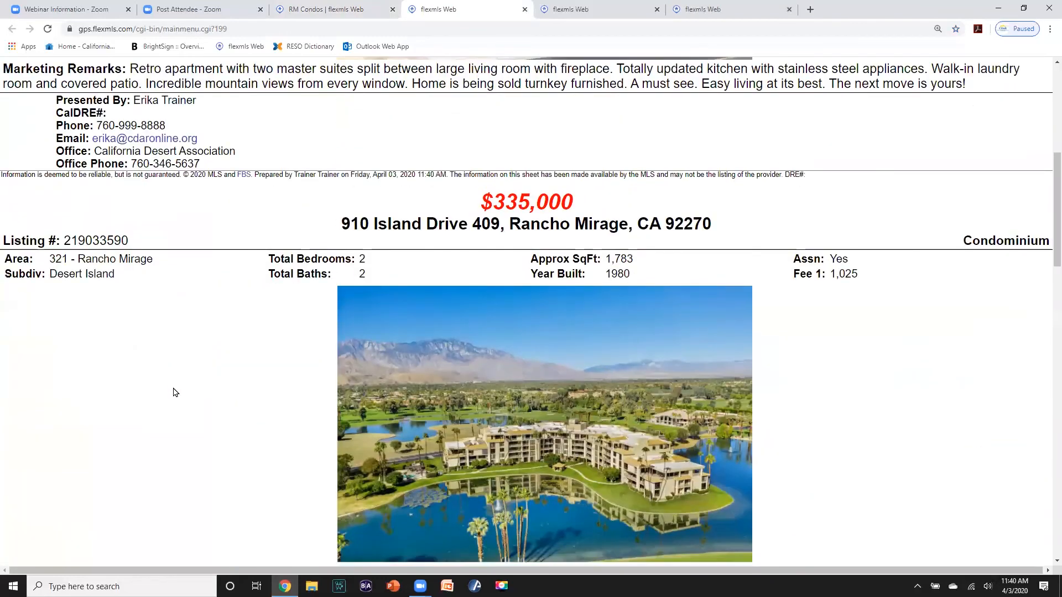
pyautogui.scroll(-14, 175, 393)
pyautogui.scroll(11, 176, 393)
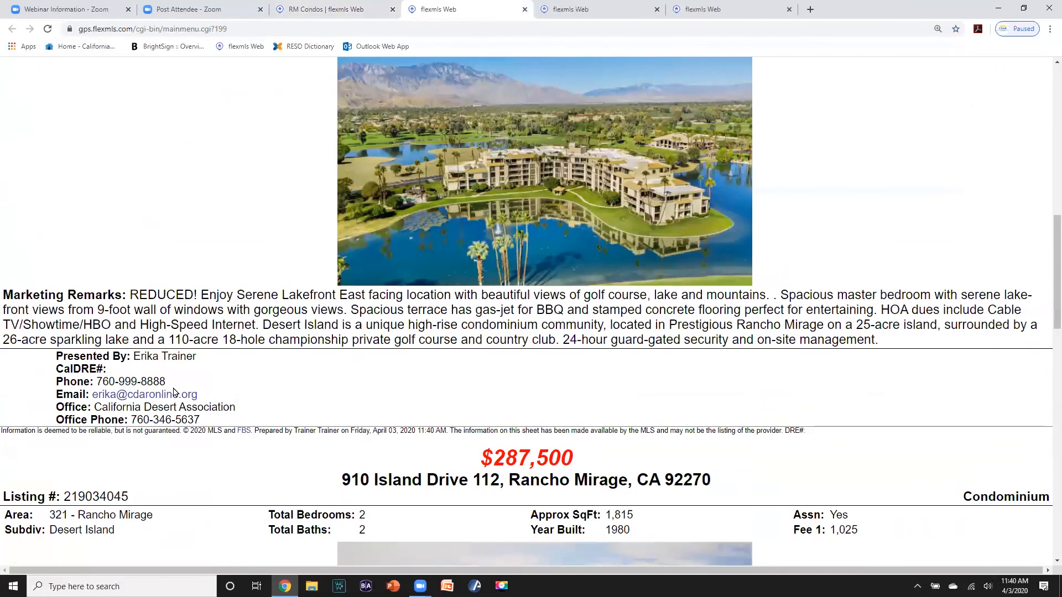
pyautogui.scroll(-15, 176, 393)
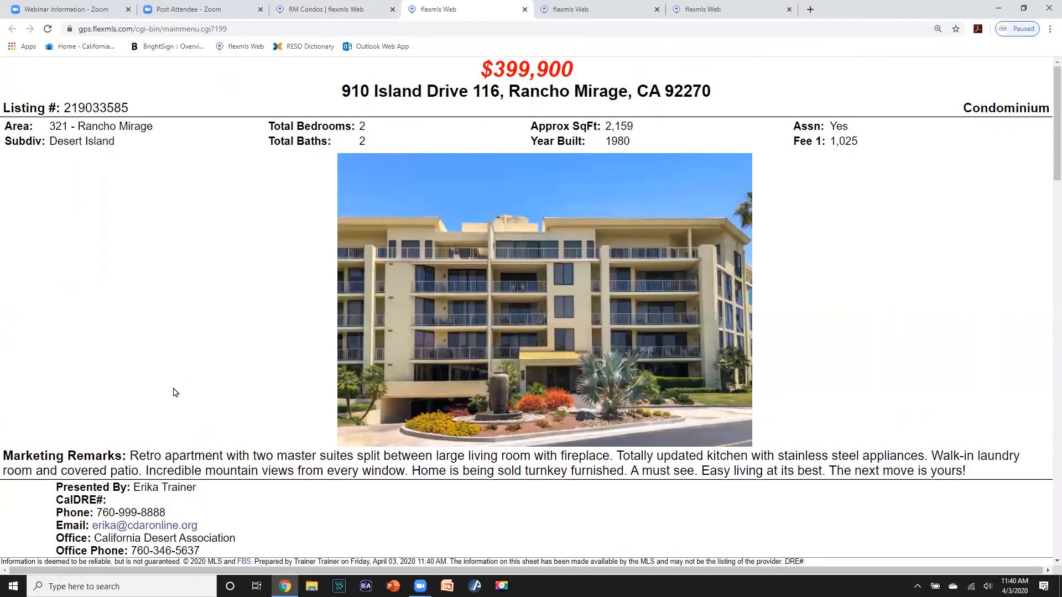
pyautogui.scroll(-14, 175, 393)
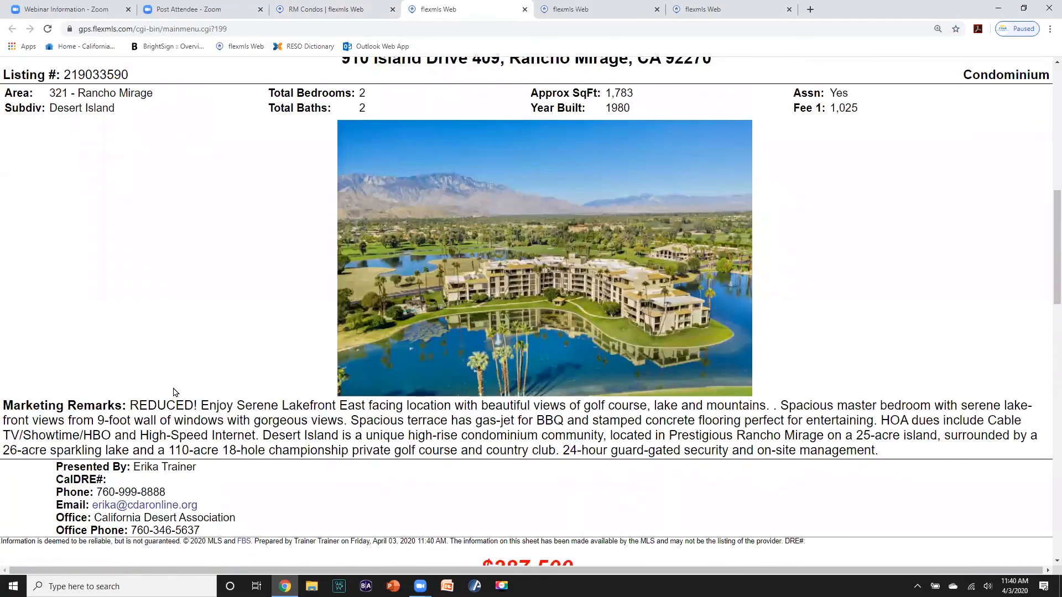
pyautogui.scroll(-15, 175, 393)
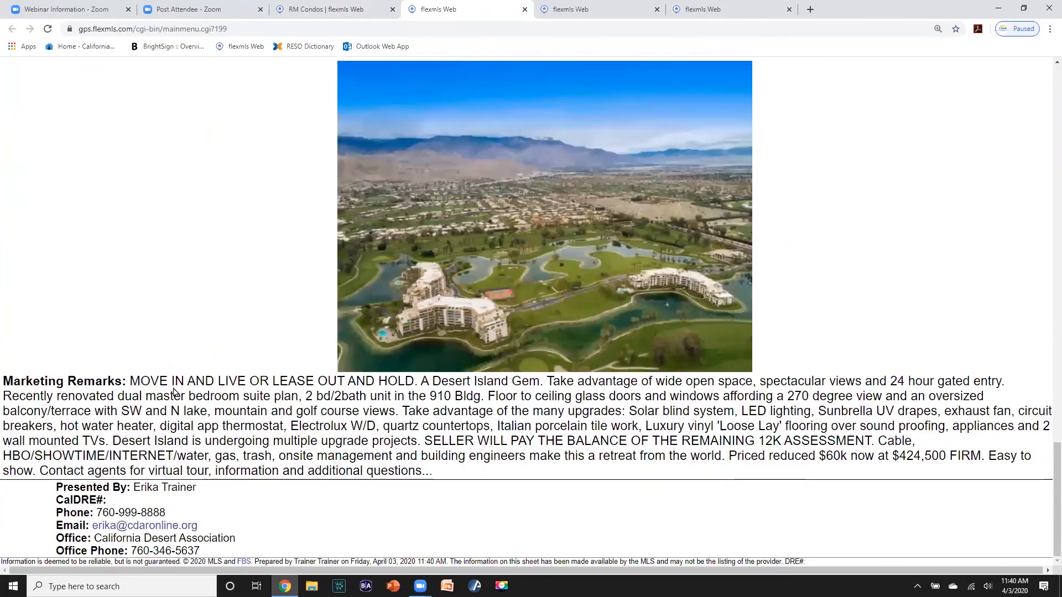
pyautogui.scroll(20, 173, 387)
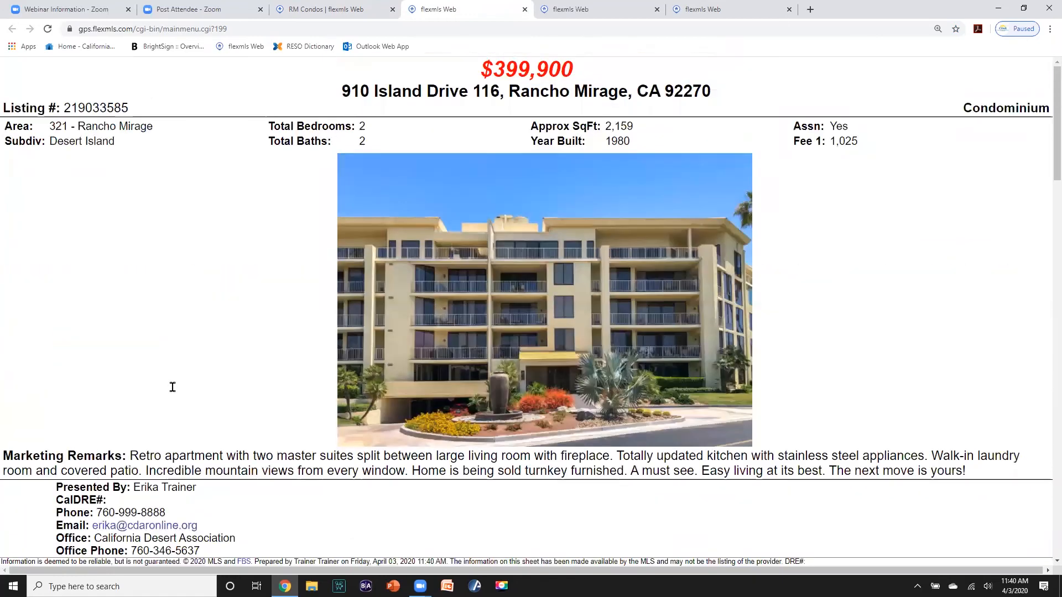
# - Preview the Desert Island listings as a CDAR-5 Photo Flyer and scroll through the flyers
pyautogui.click(325, 17)
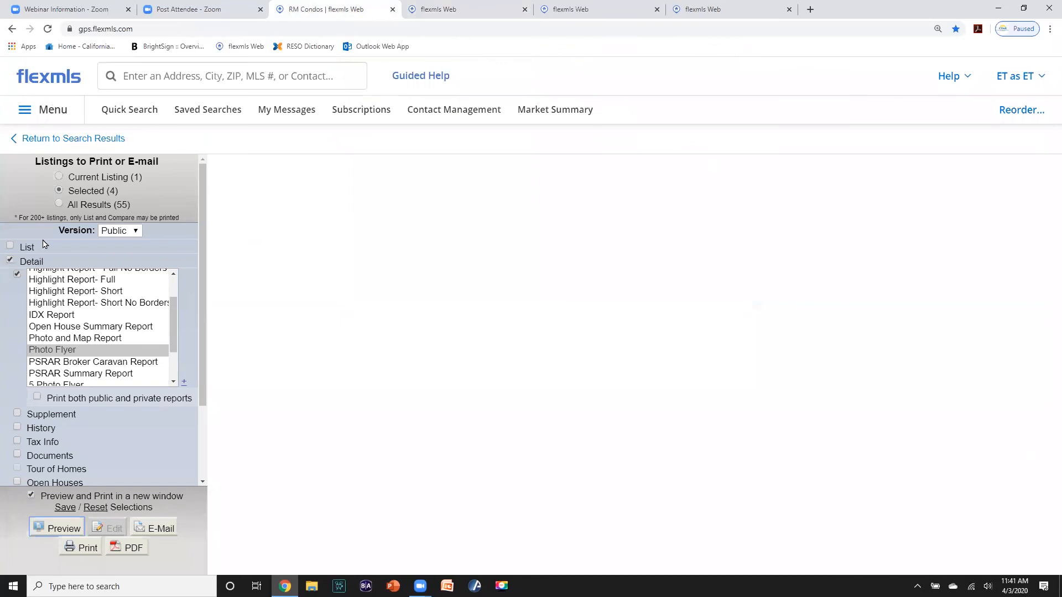
pyautogui.moveTo(173, 307); pyautogui.dragTo(173, 324)
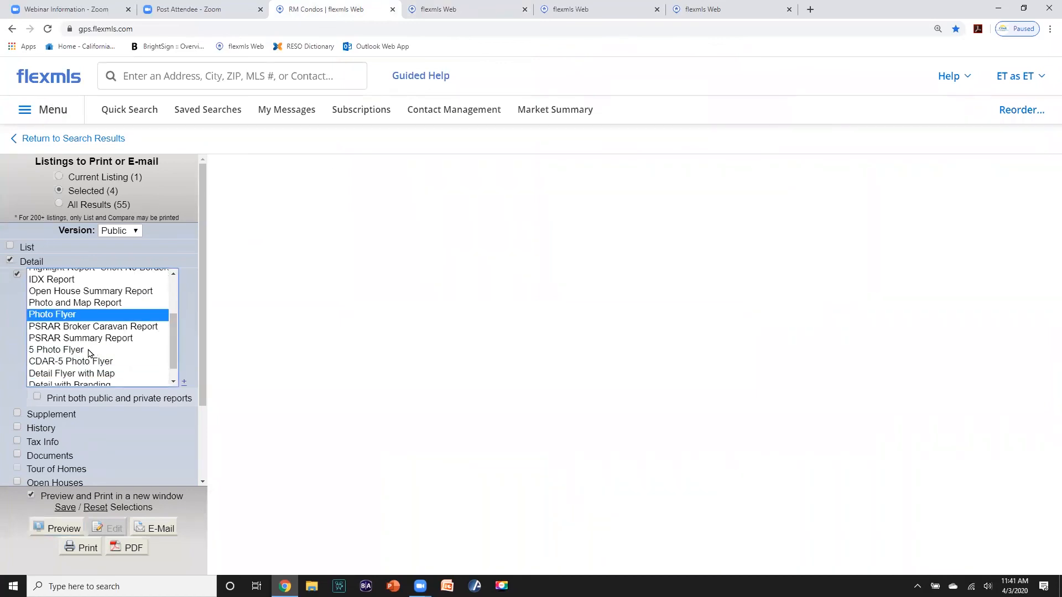
pyautogui.click(54, 362)
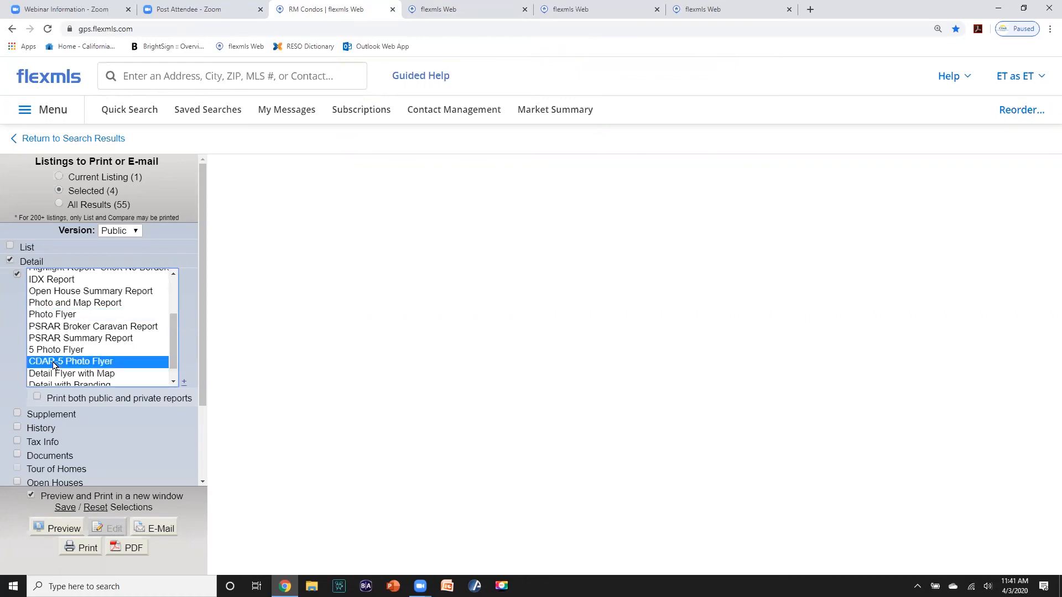
pyautogui.click(62, 528)
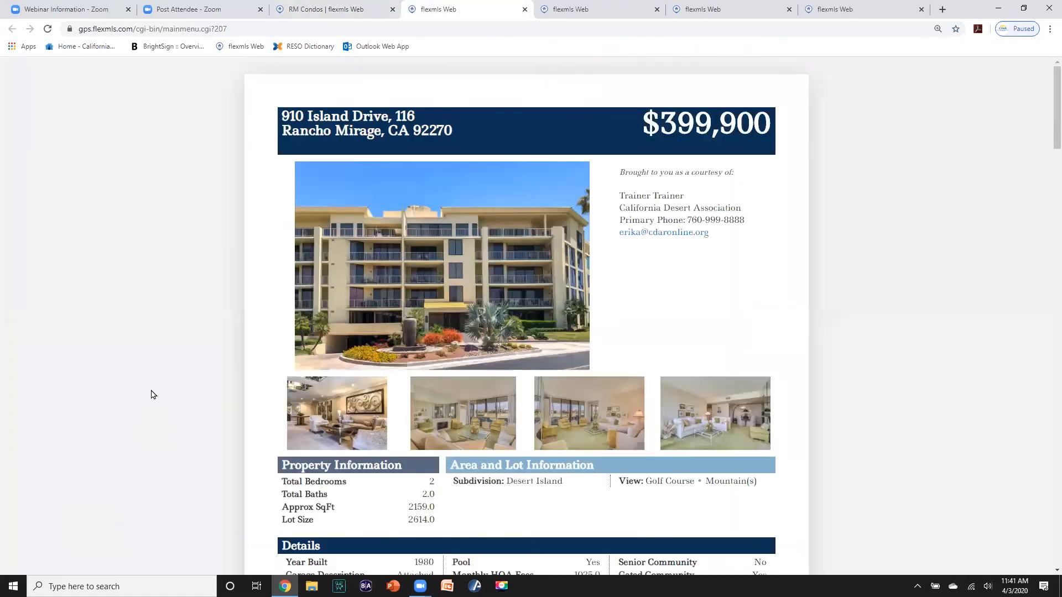
pyautogui.scroll(-2, 161, 385)
pyautogui.scroll(-3, 161, 385)
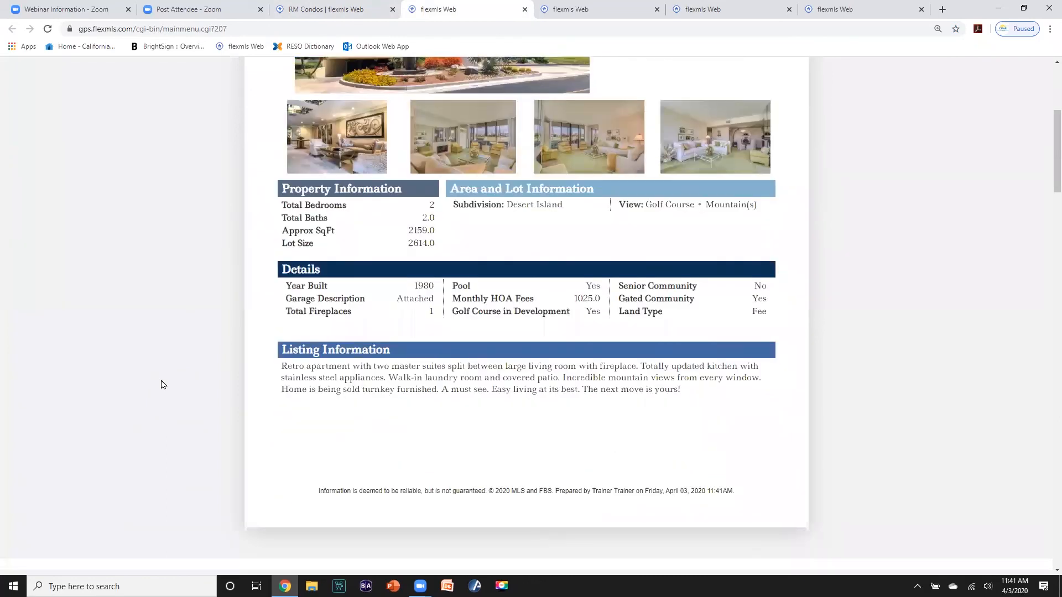
pyautogui.scroll(-5, 161, 385)
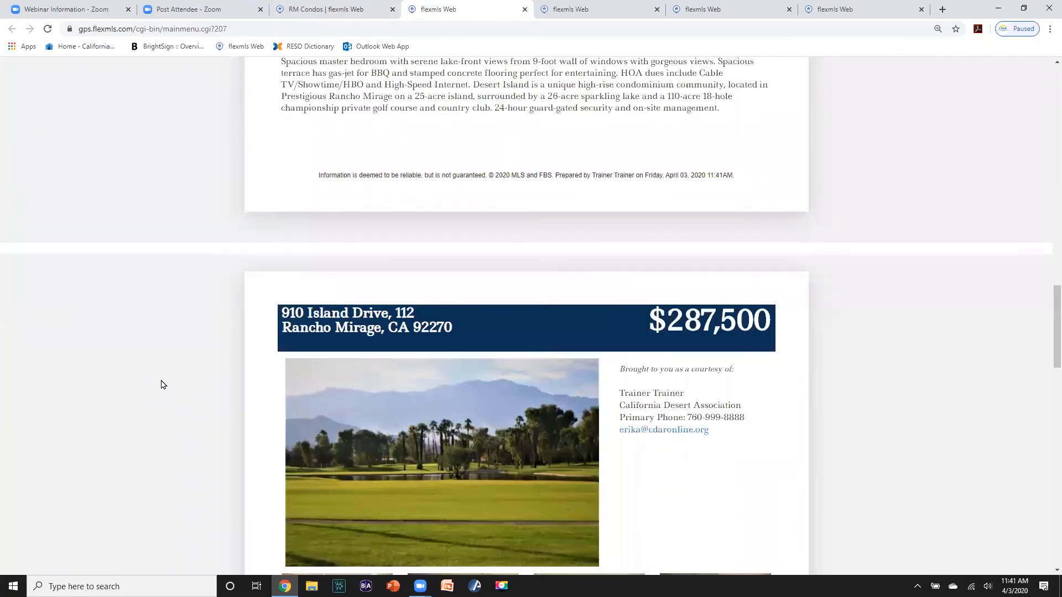
pyautogui.scroll(6, 163, 384)
pyautogui.scroll(-7, 162, 376)
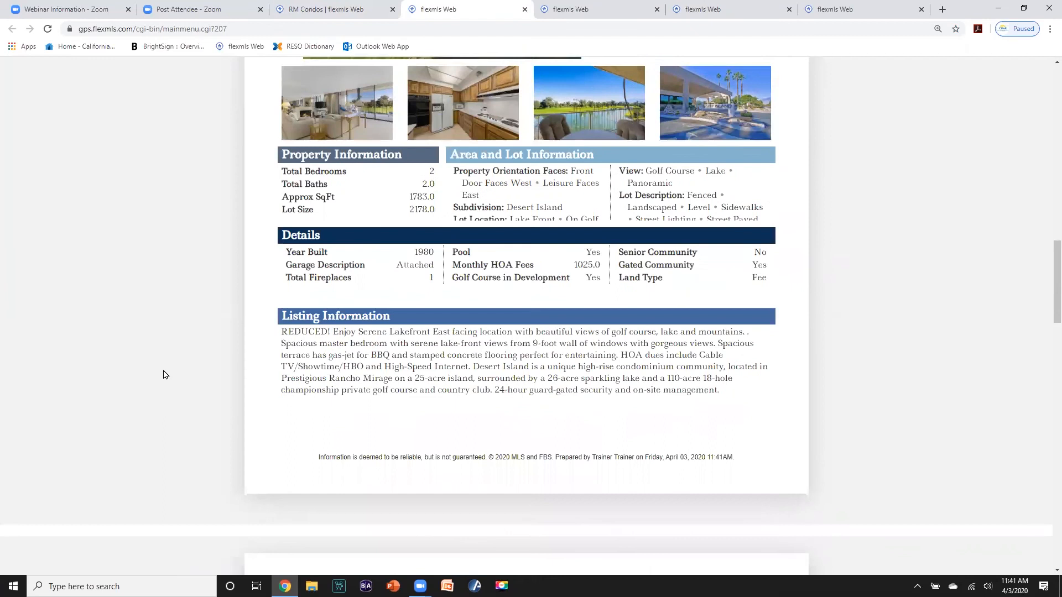
pyautogui.scroll(-8, 163, 375)
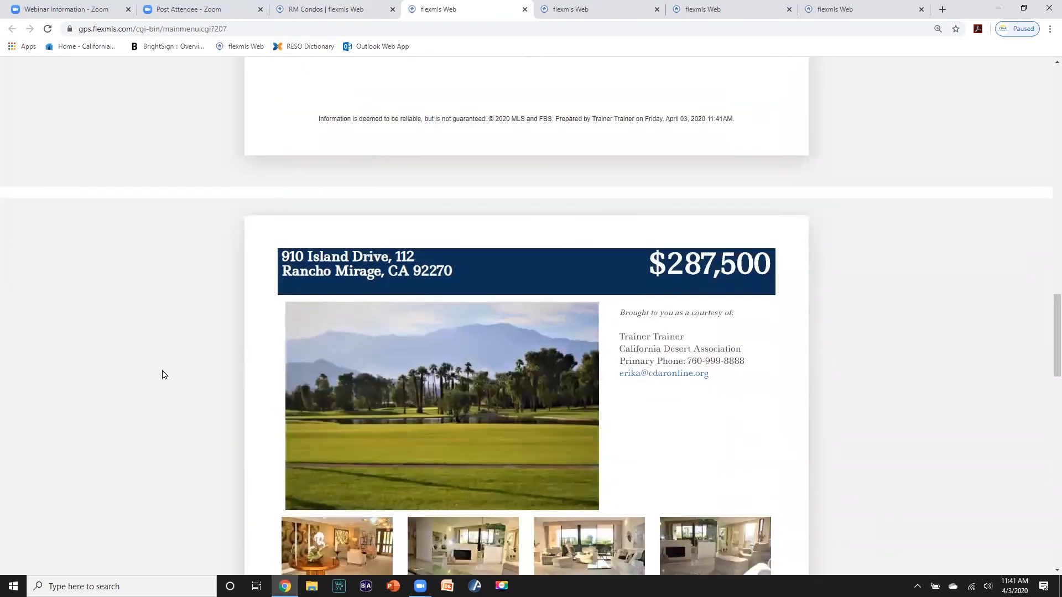
pyautogui.scroll(20, 164, 375)
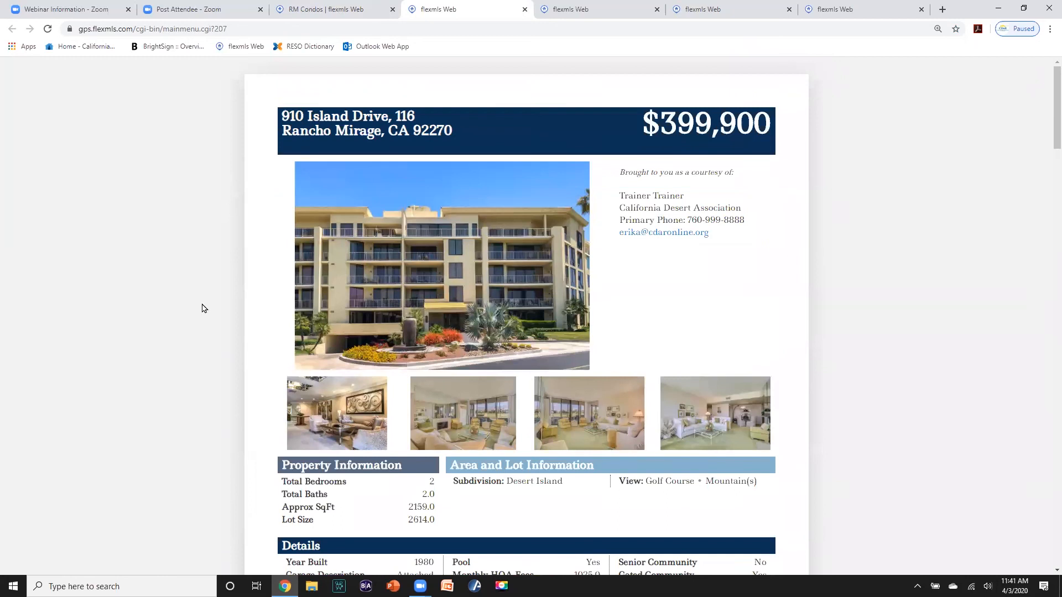
# - Start an e-mail of the CDAR-5 Photo Flyers for the four selected listings
pyautogui.click(346, 10)
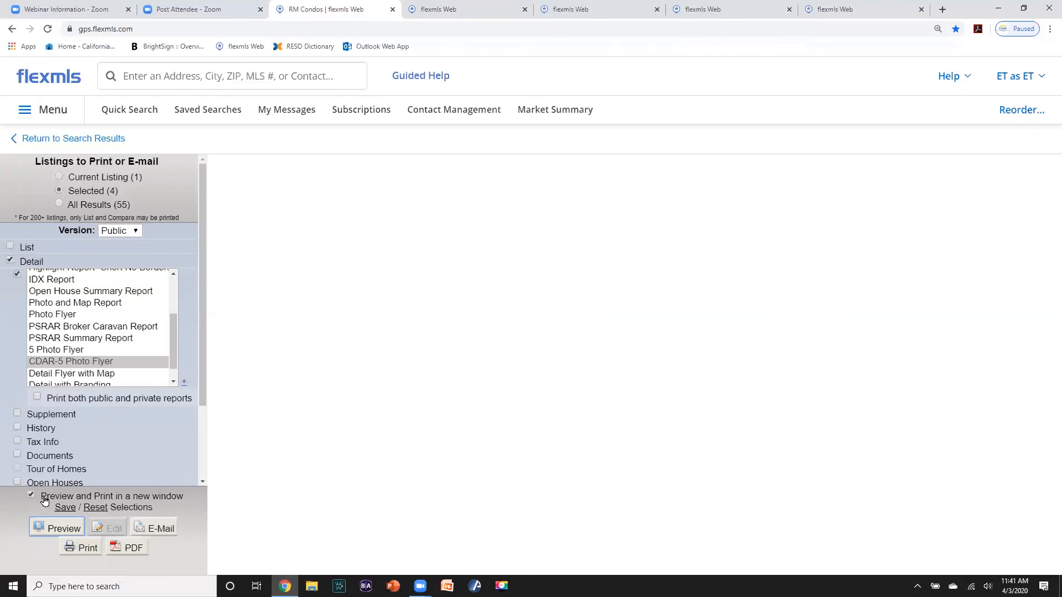
pyautogui.click(157, 529)
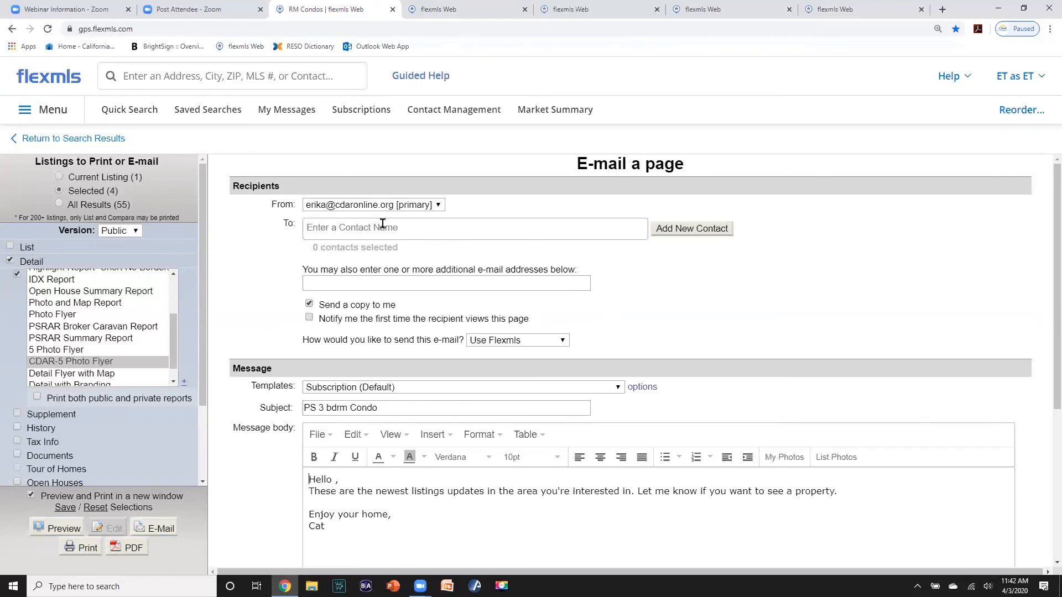
# - Send the flyers to the new contact with subject 'Desert Isle Flyers' and no self-copy
pyautogui.click(323, 228)
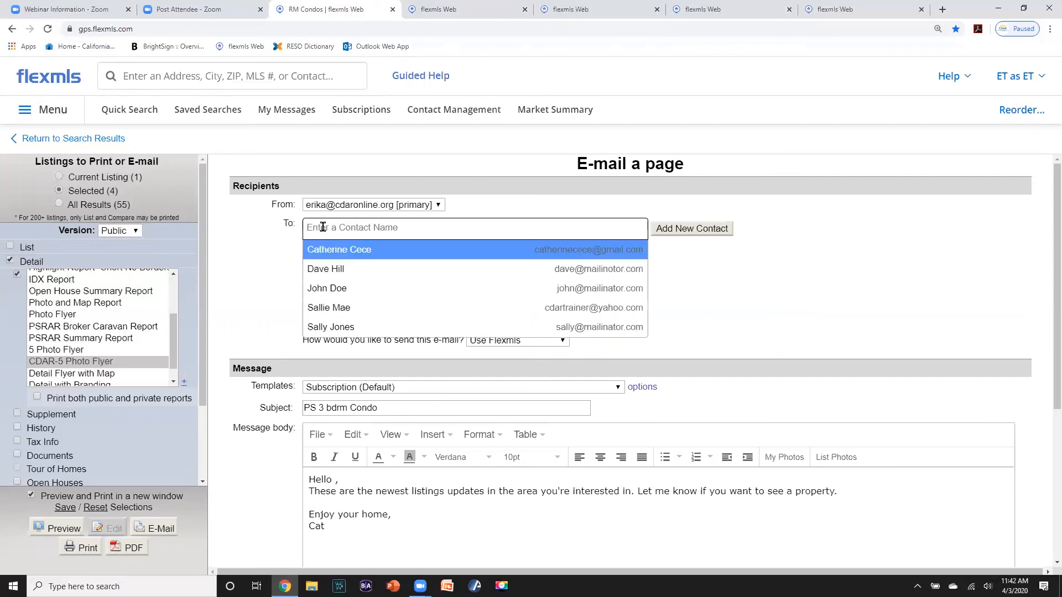
pyautogui.write('s')
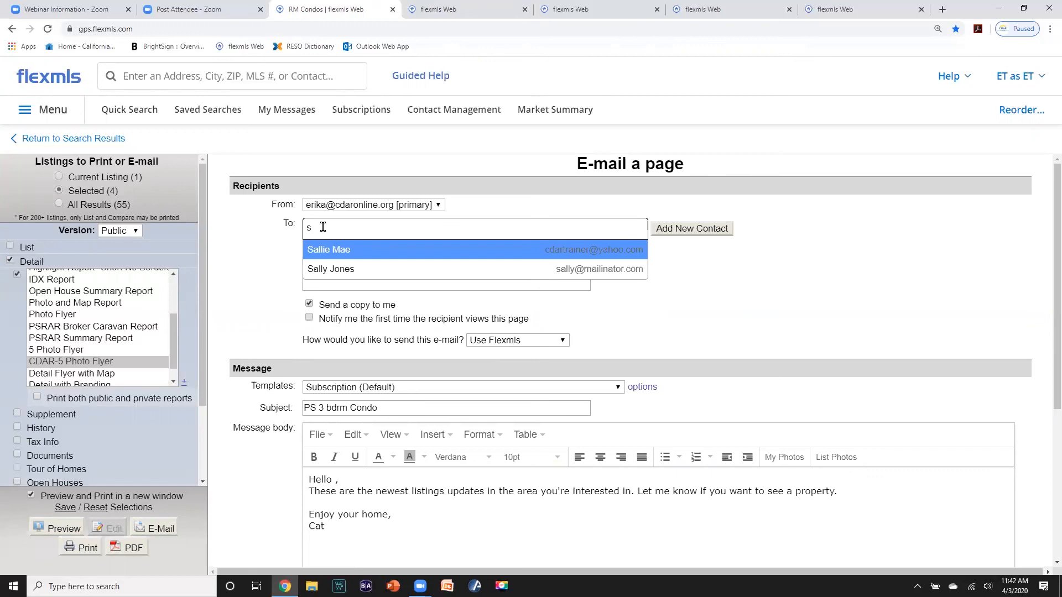
pyautogui.click(322, 268)
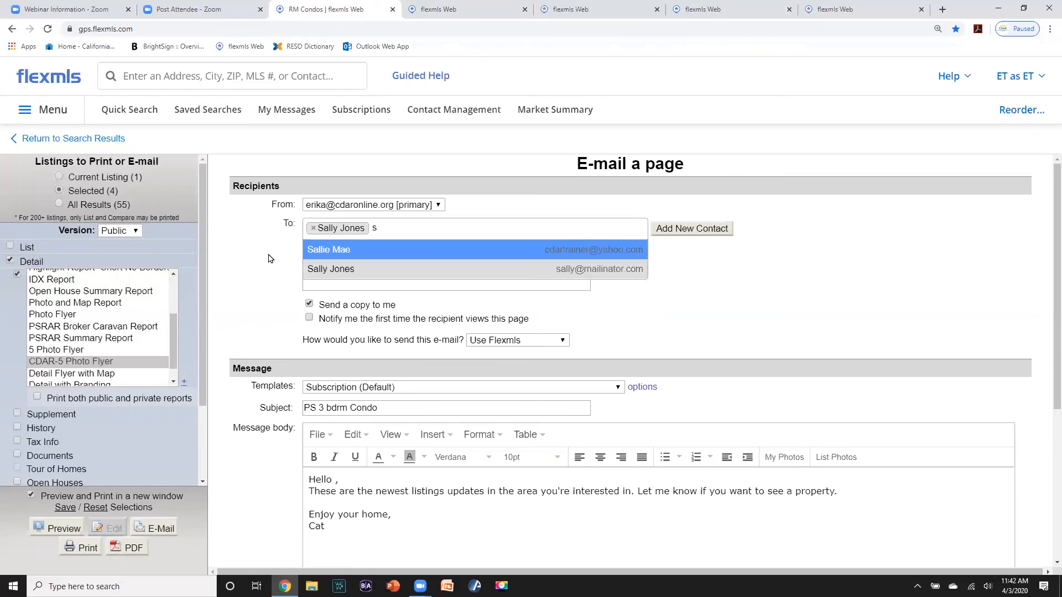
pyautogui.click(309, 303)
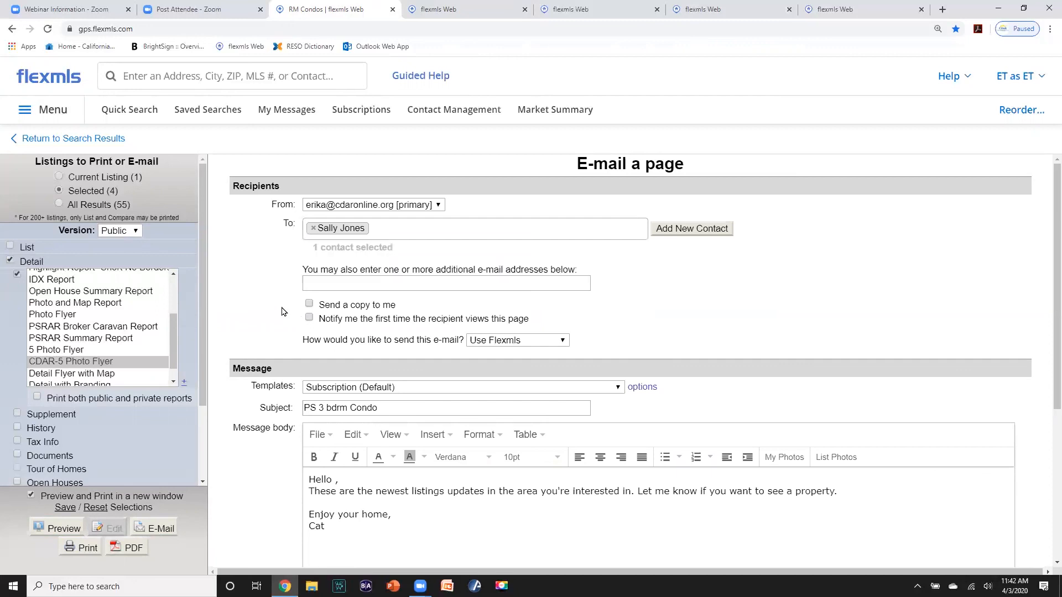
pyautogui.scroll(-3, 281, 311)
pyautogui.moveTo(391, 241); pyautogui.dragTo(246, 249)
pyautogui.write('Desert Isl')
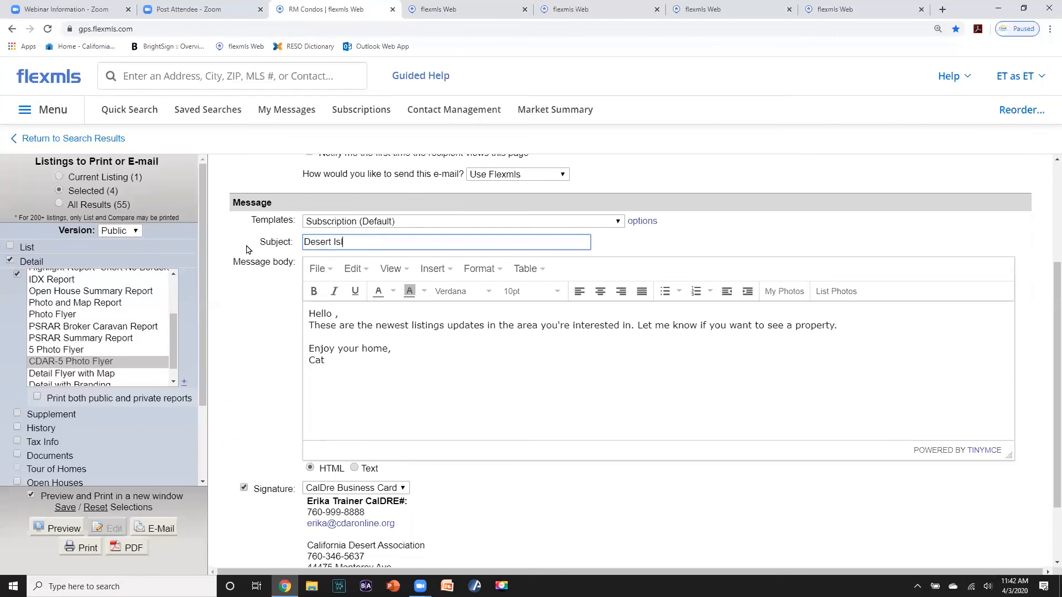
pyautogui.write('e Flyers')
pyautogui.scroll(-2, 520, 384)
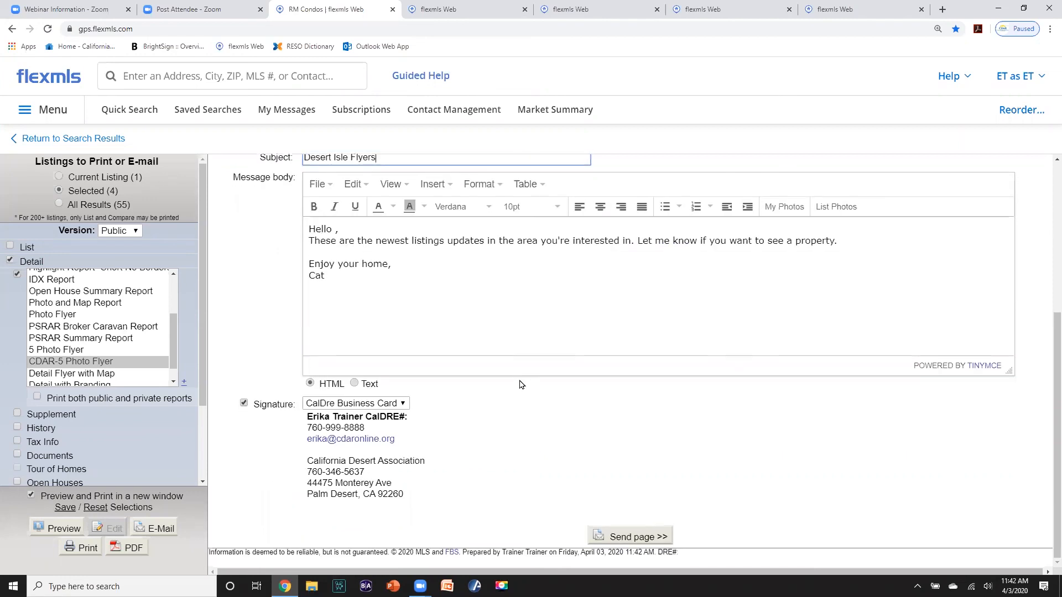
pyautogui.click(640, 537)
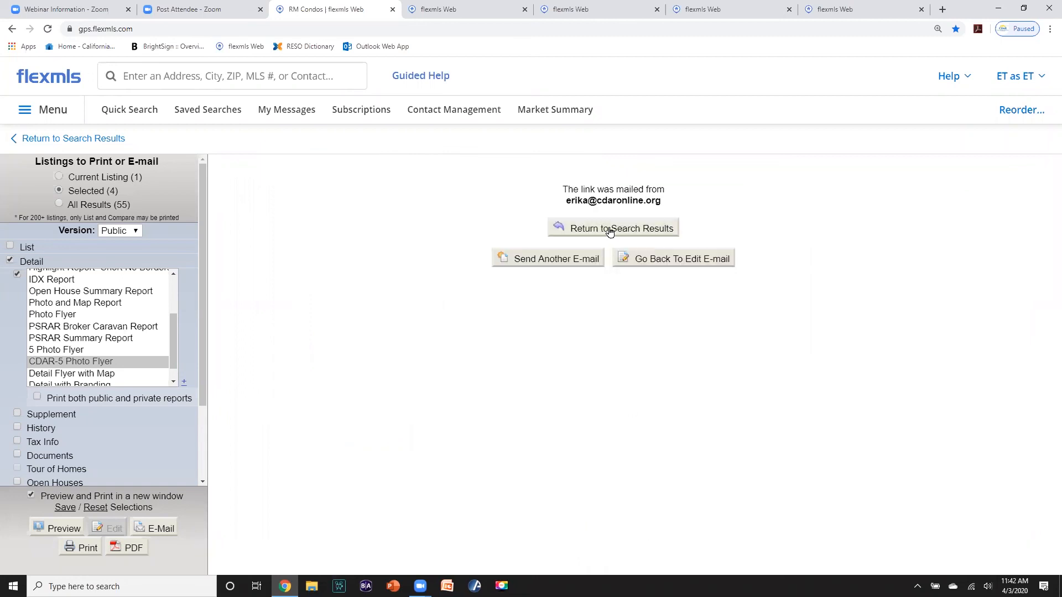
pyautogui.click(609, 231)
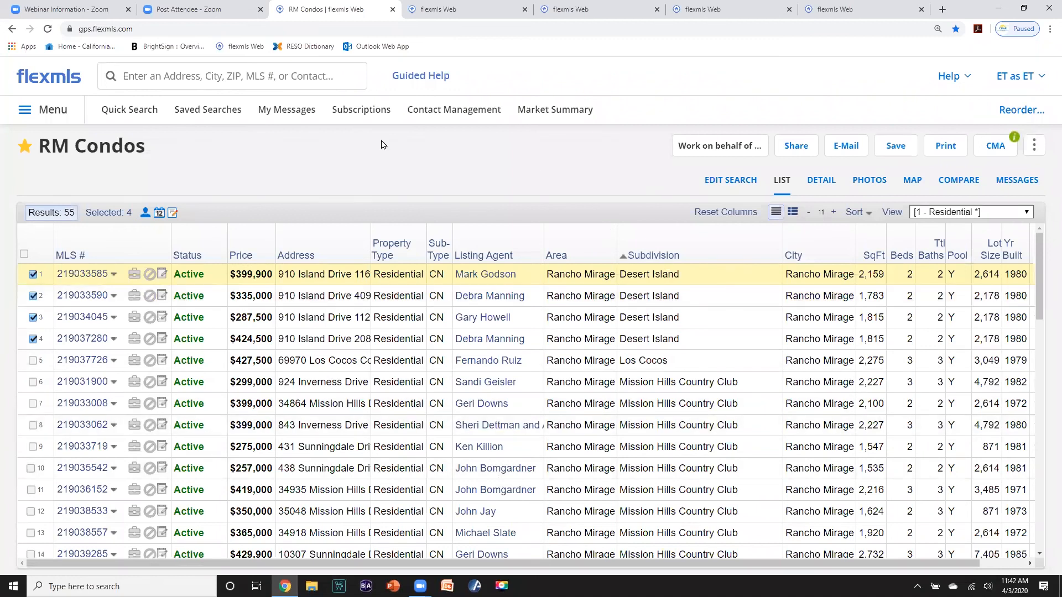
# - Switch from the home dashboard to the MLS dashboard, then to the Agent Dashboard
pyautogui.click(46, 79)
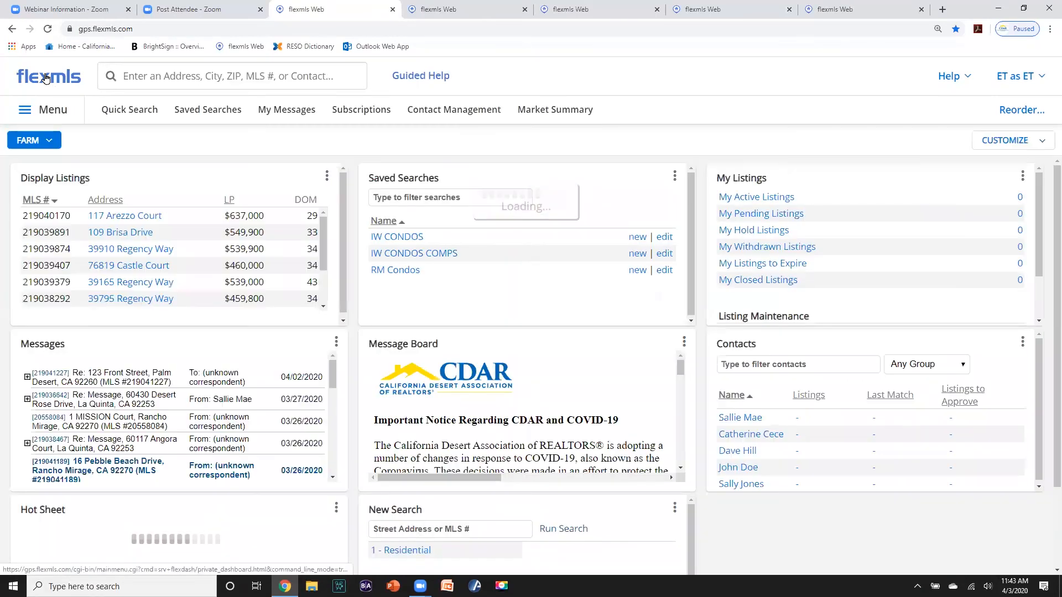
pyautogui.click(51, 143)
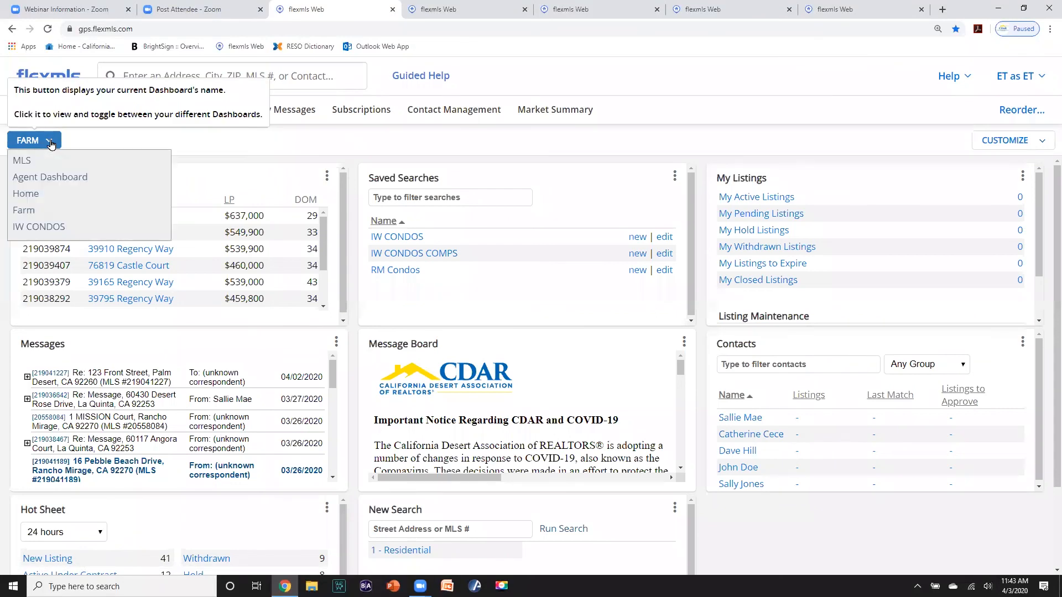
pyautogui.click(35, 161)
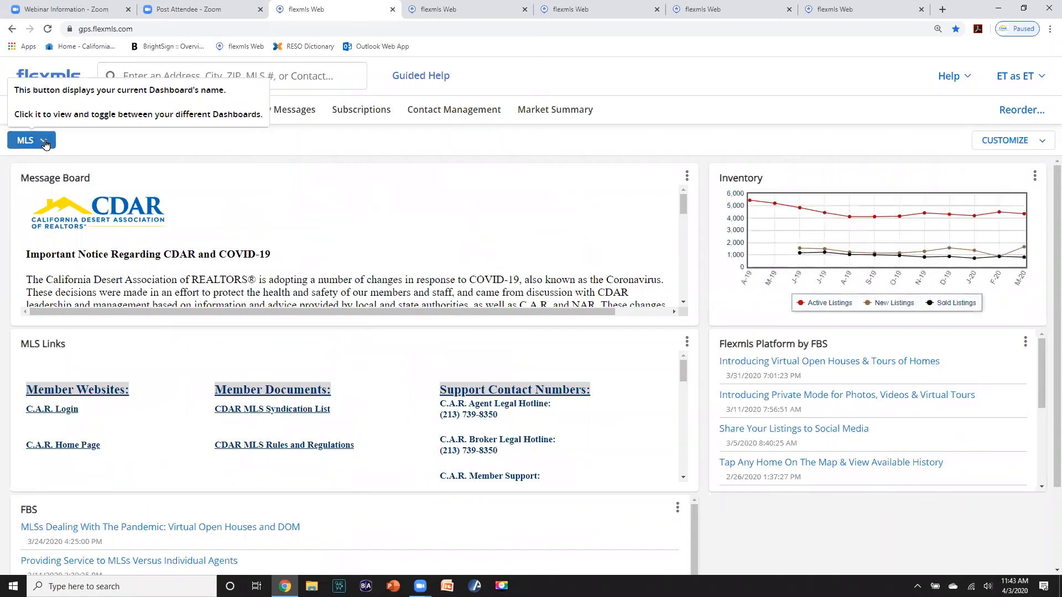
pyautogui.click(45, 143)
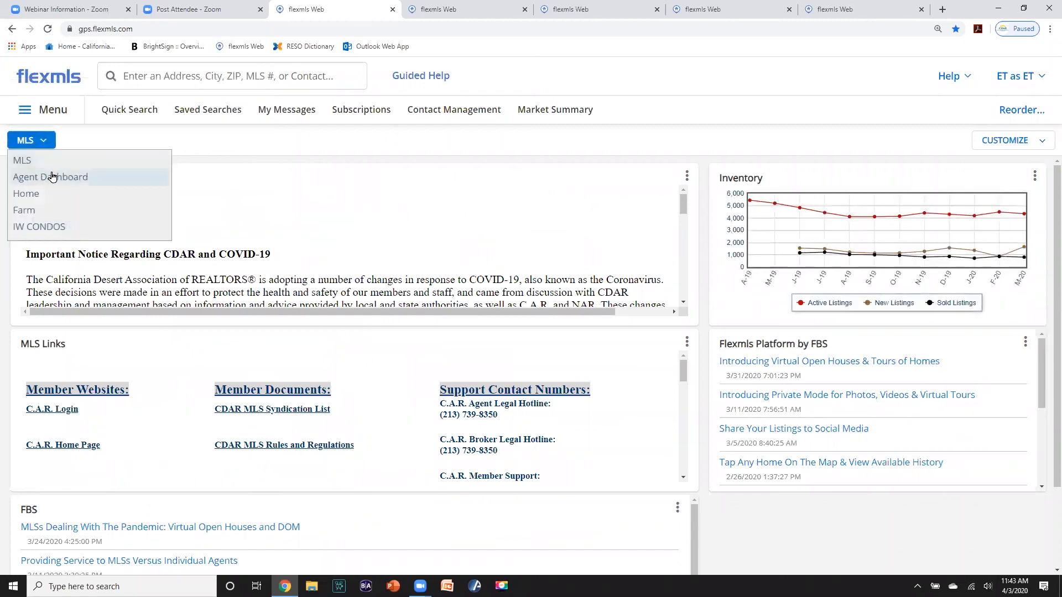
pyautogui.click(52, 173)
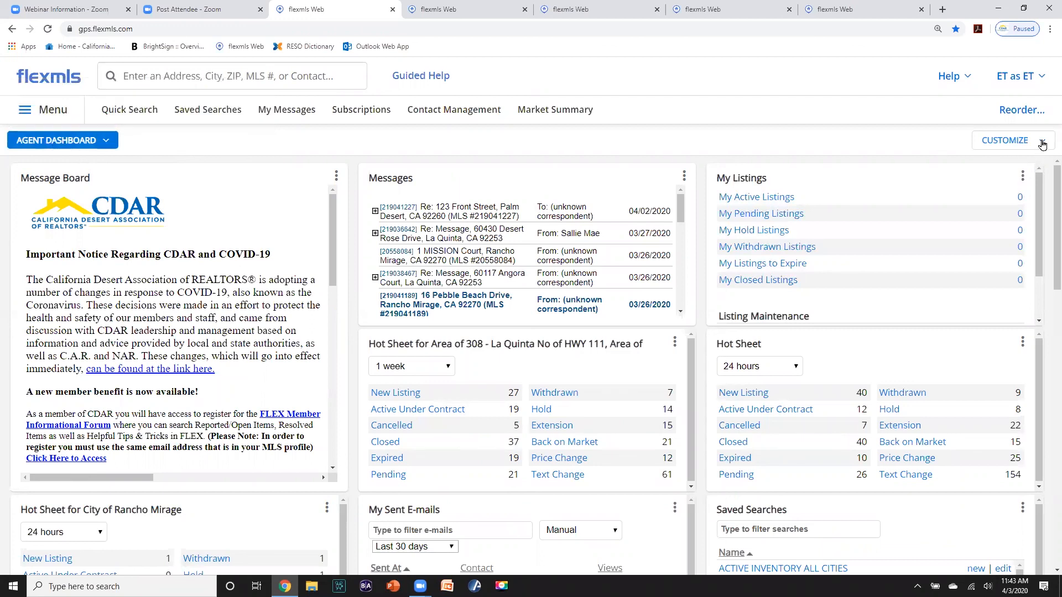
# - Make the Agent Dashboard the default, then switch to the Farm dashboard
pyautogui.click(1006, 141)
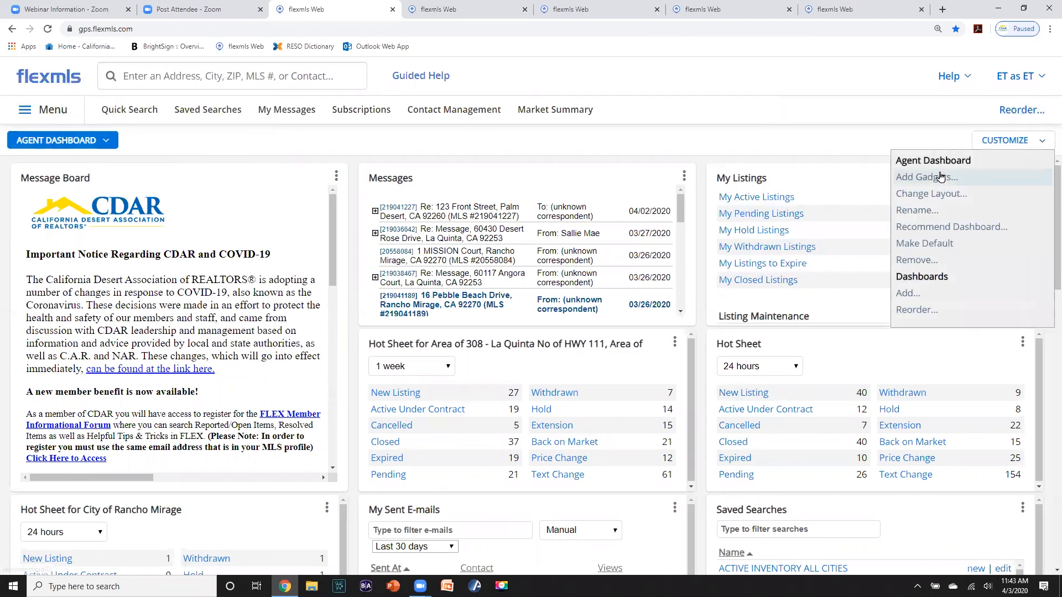
pyautogui.click(928, 242)
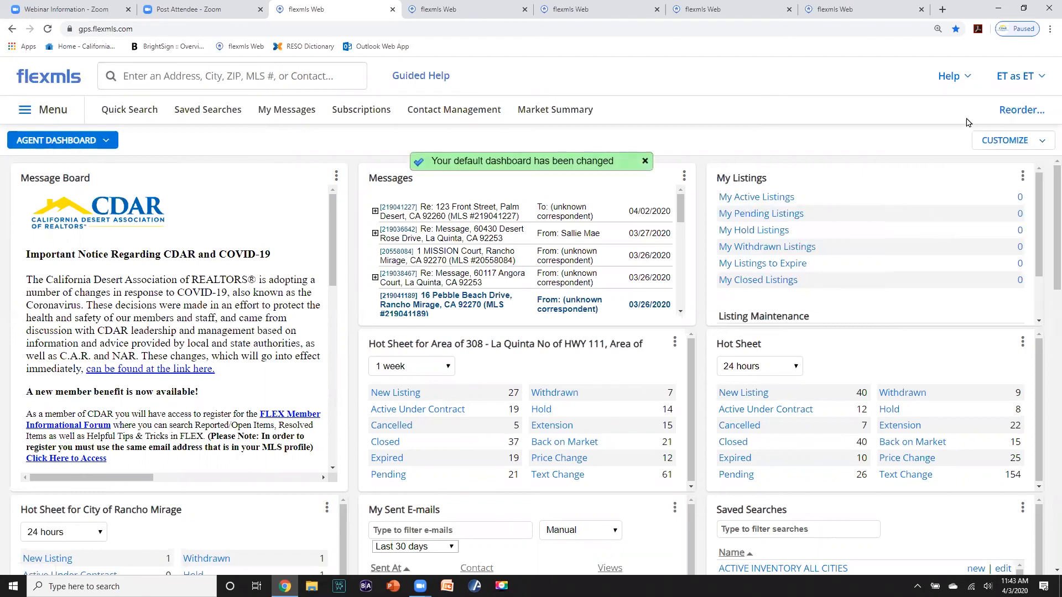
pyautogui.click(73, 140)
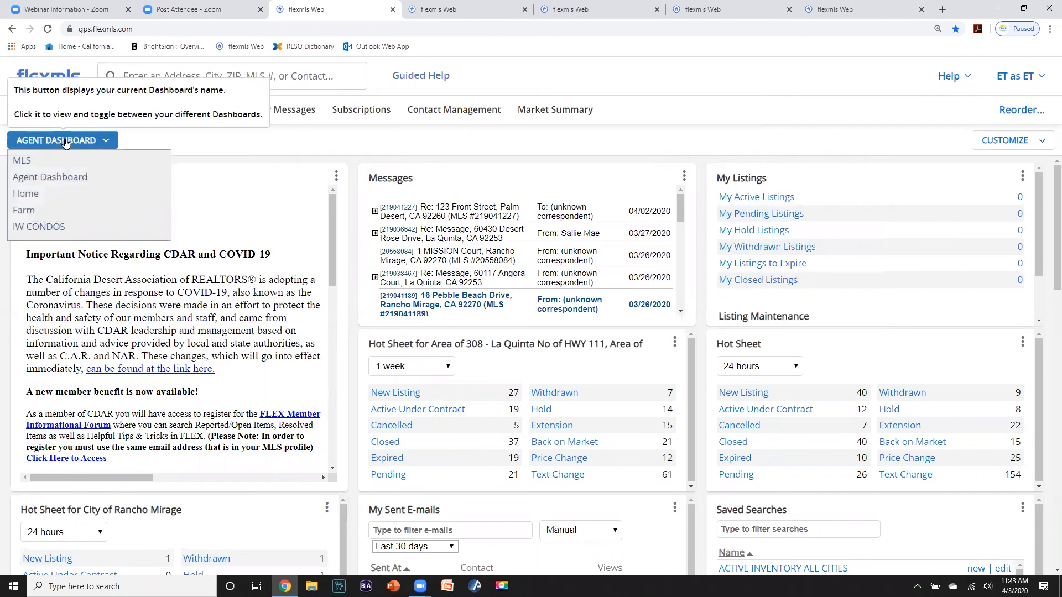
pyautogui.click(30, 212)
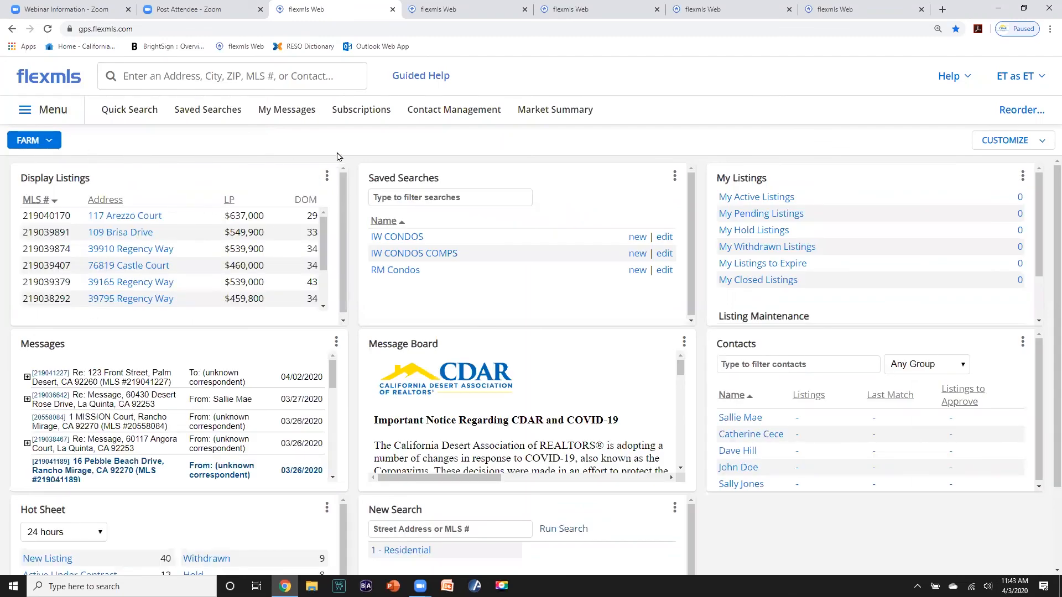
# - Delete the Farm dashboard and switch to the IW CONDOS dashboard
pyautogui.click(1043, 142)
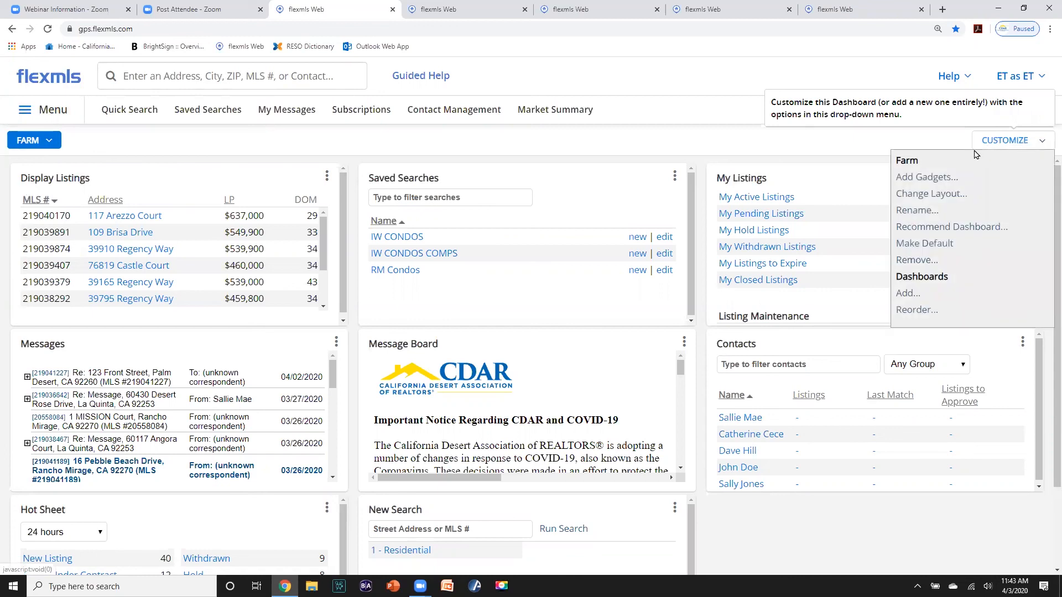
pyautogui.click(924, 260)
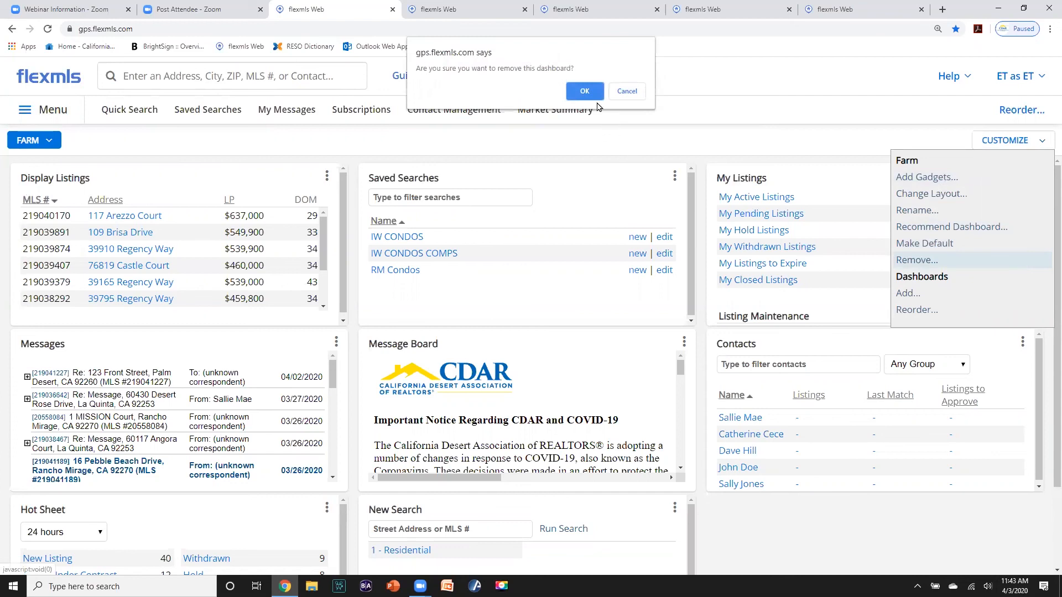
pyautogui.click(585, 92)
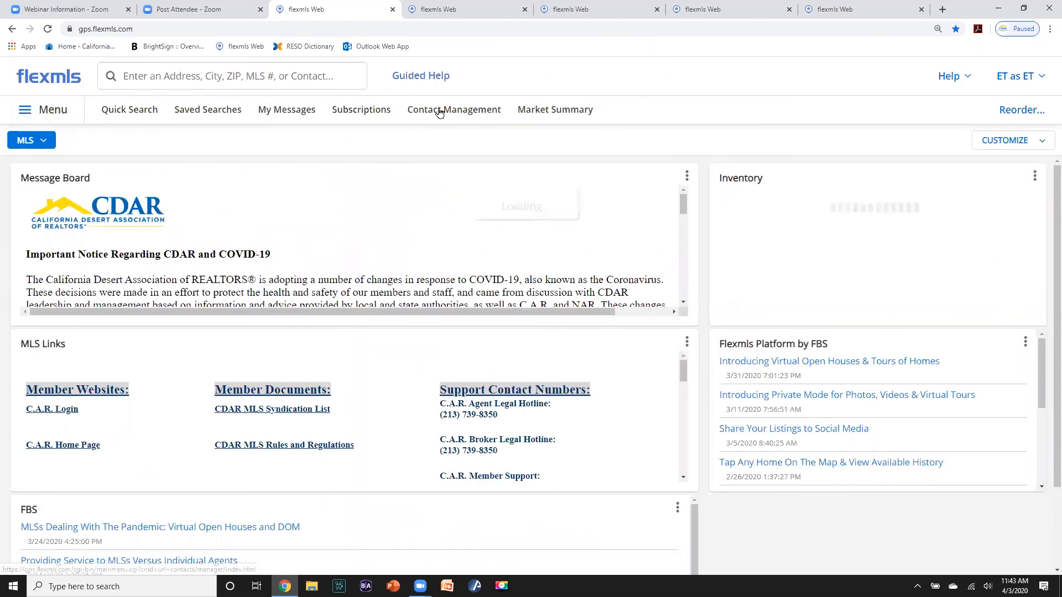
pyautogui.click(45, 146)
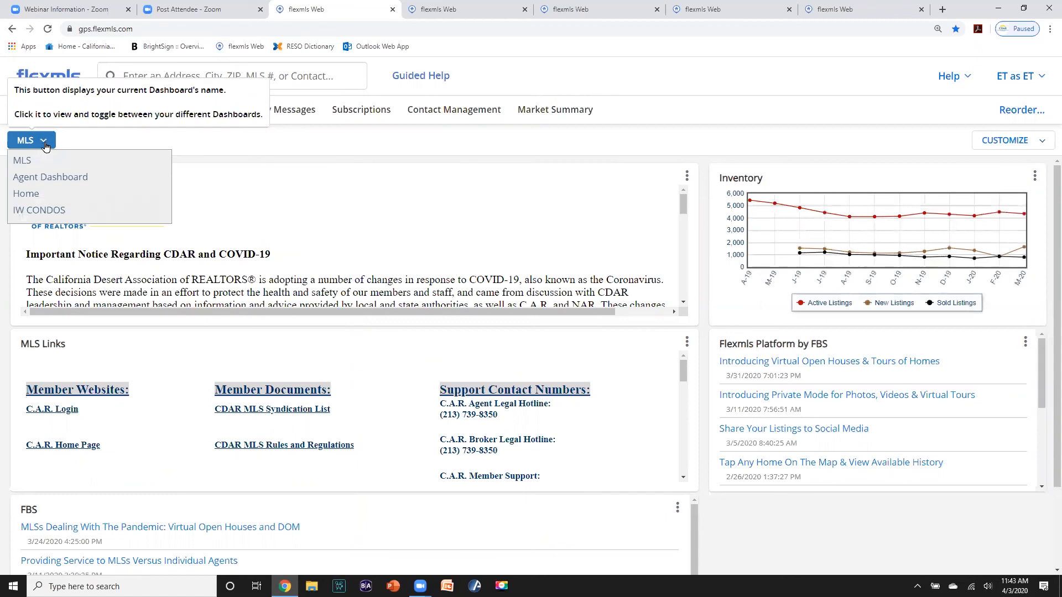
pyautogui.click(32, 211)
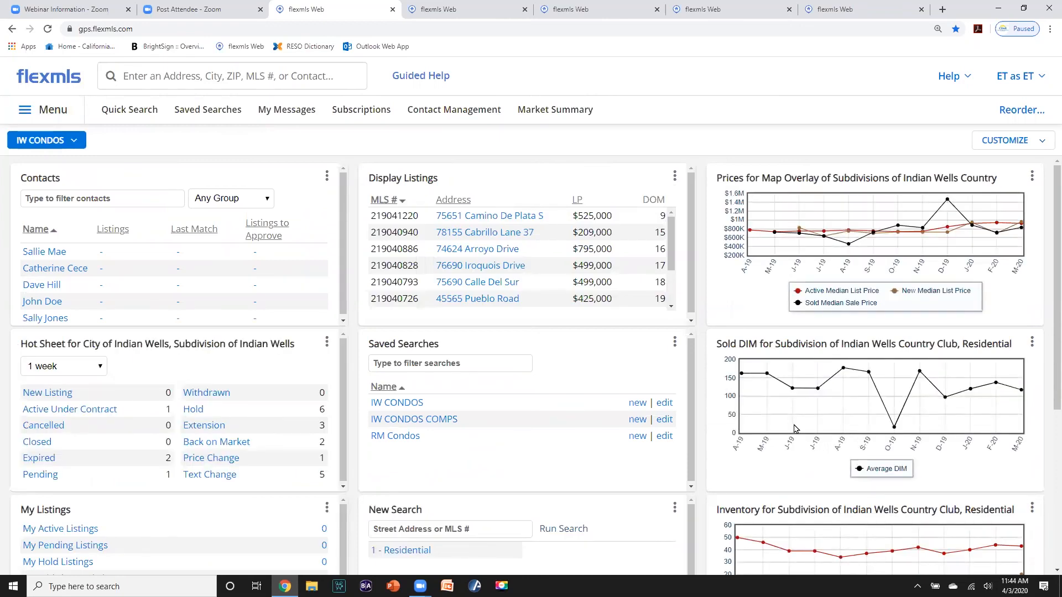
pyautogui.moveTo(673, 231); pyautogui.dragTo(672, 262)
pyautogui.click(458, 234)
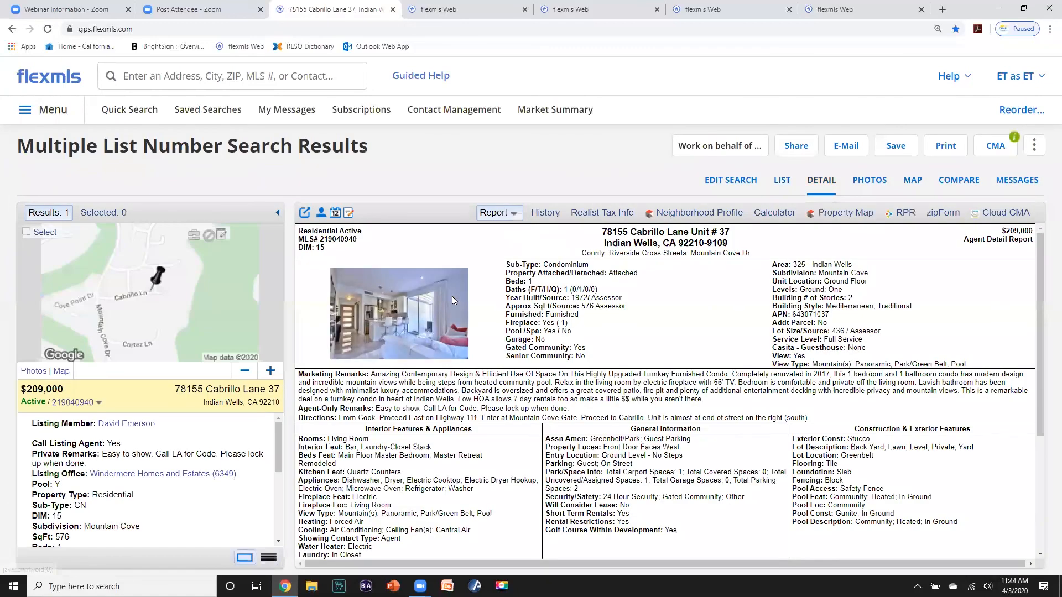
pyautogui.scroll(3, 514, 305)
pyautogui.click(47, 81)
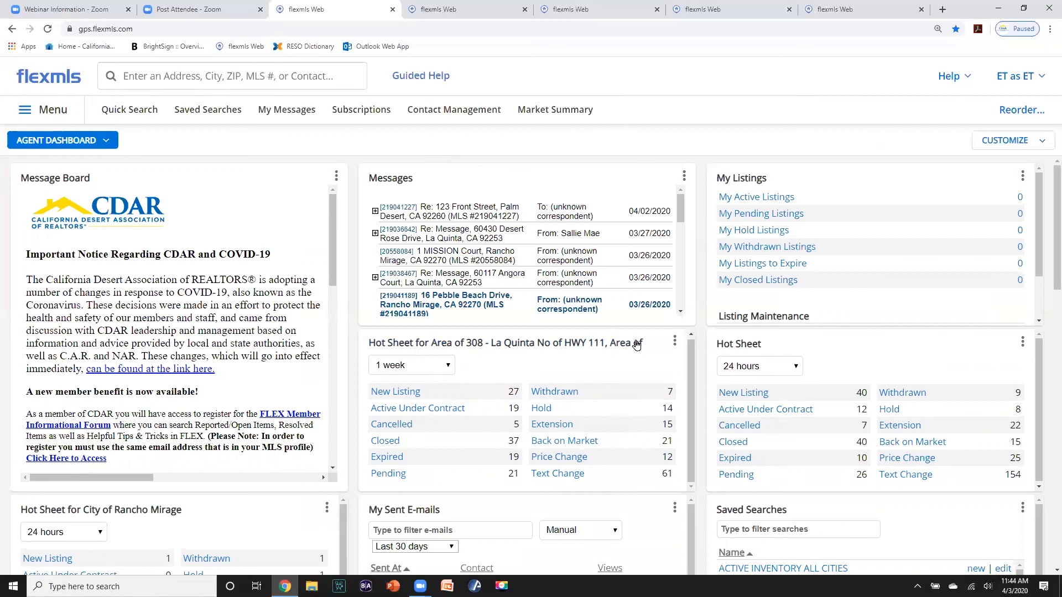
# - Switch to the IW CONDOS dashboard and set it as the default dashboard
pyautogui.click(674, 343)
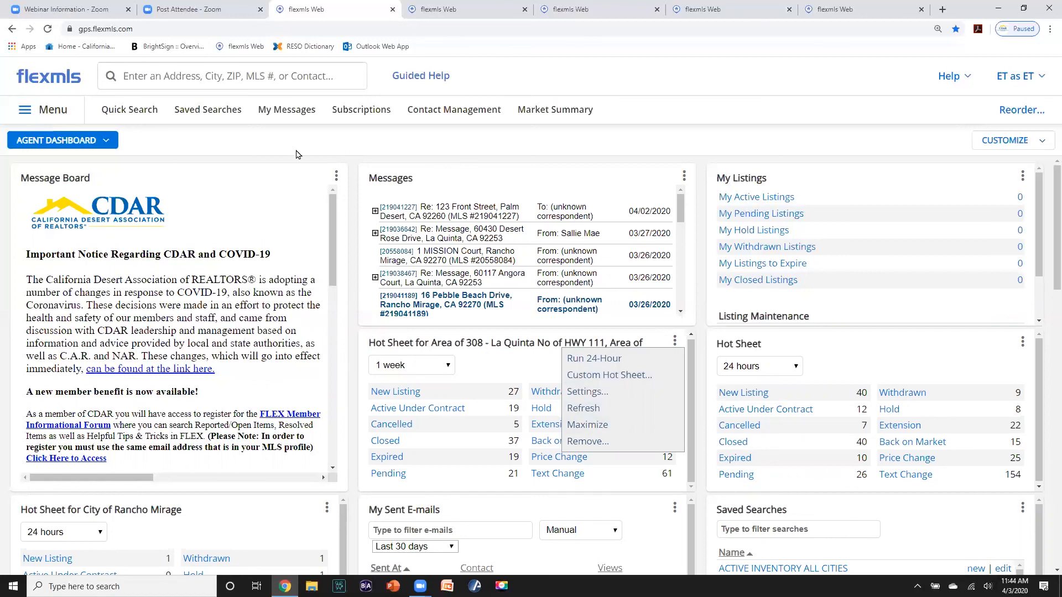
pyautogui.click(106, 141)
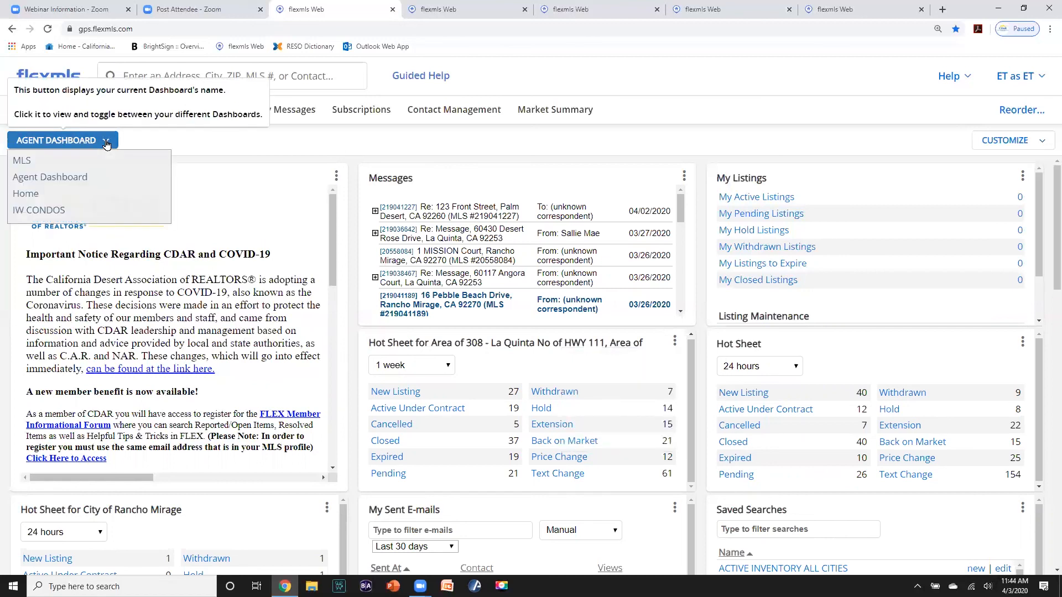
pyautogui.click(47, 210)
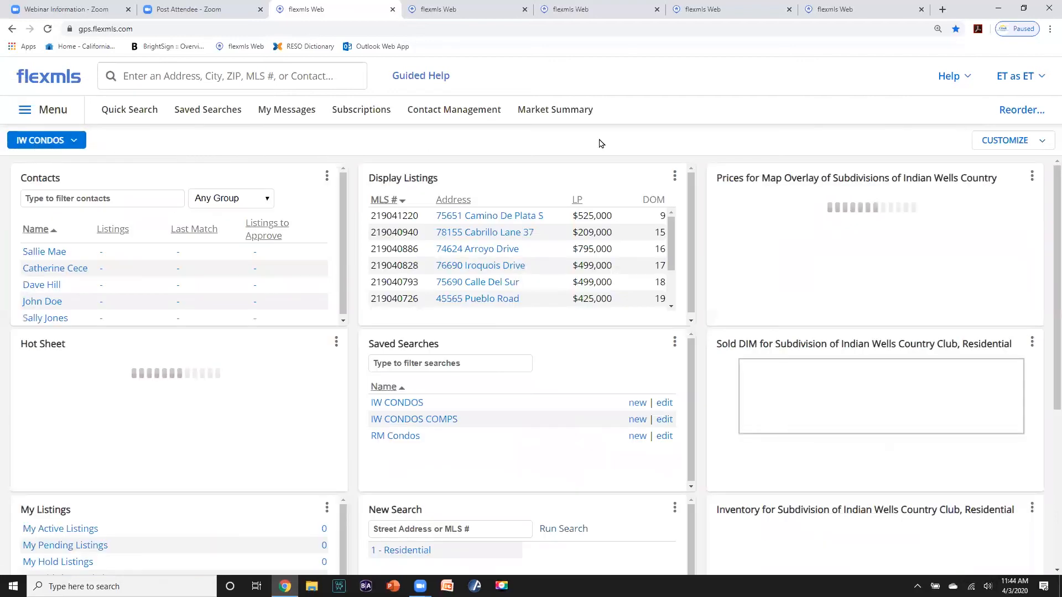
pyautogui.click(973, 141)
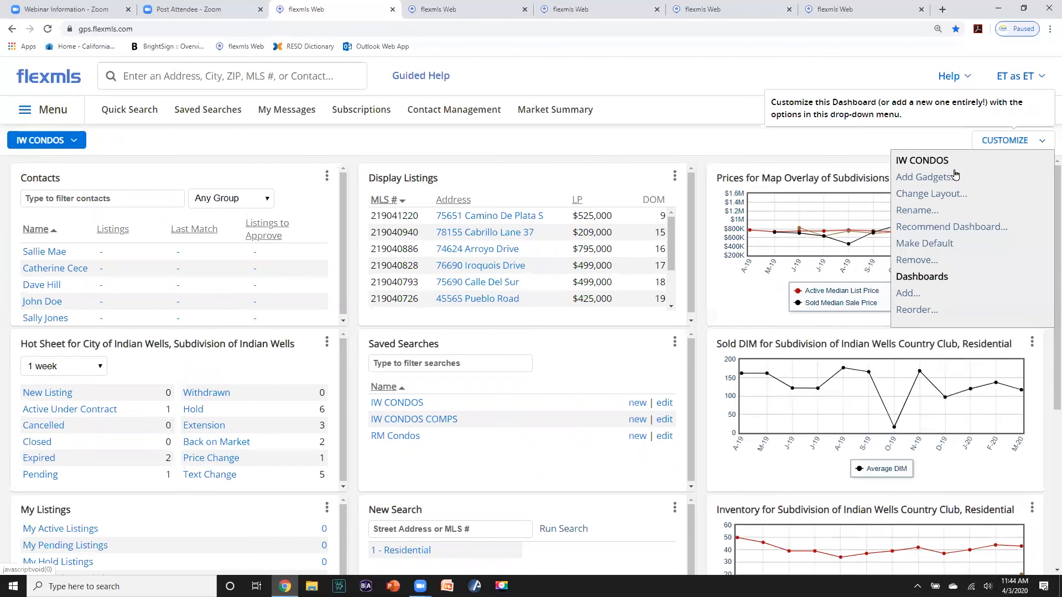
pyautogui.click(917, 244)
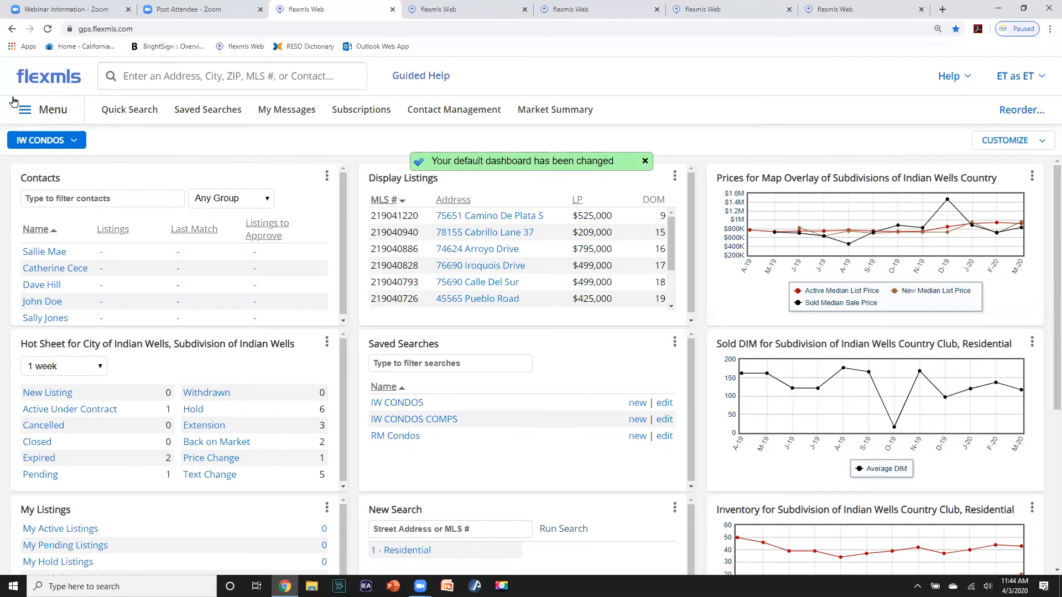
pyautogui.click(47, 80)
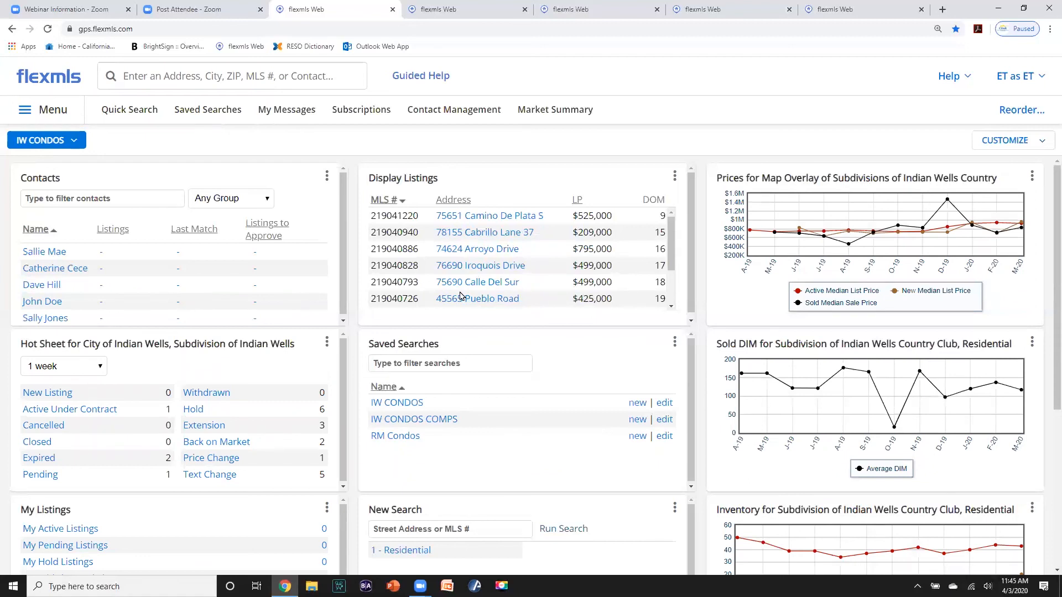
pyautogui.scroll(-1, 460, 296)
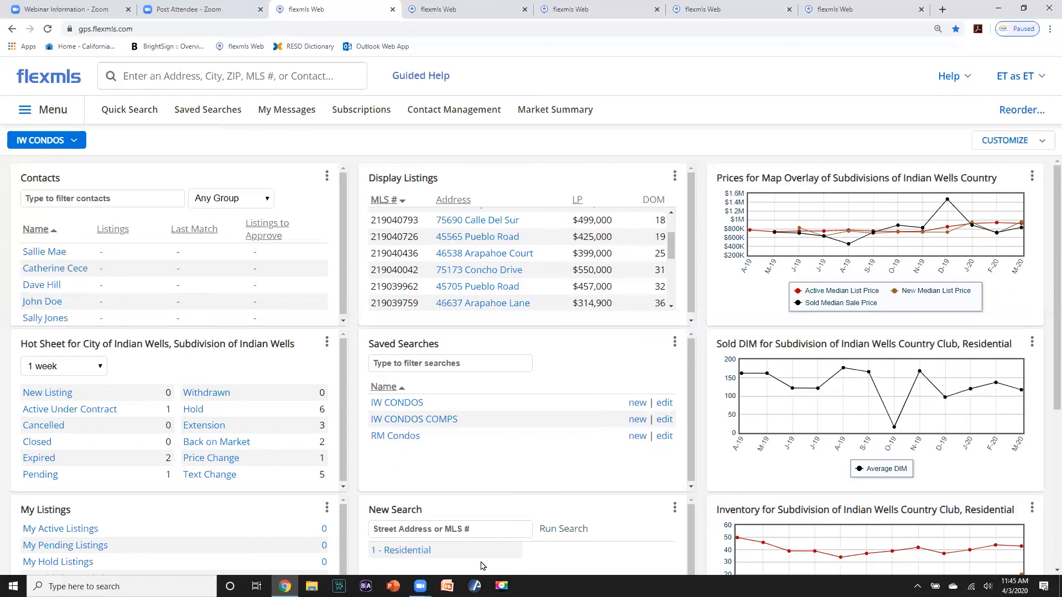
pyautogui.moveTo(284, 586)
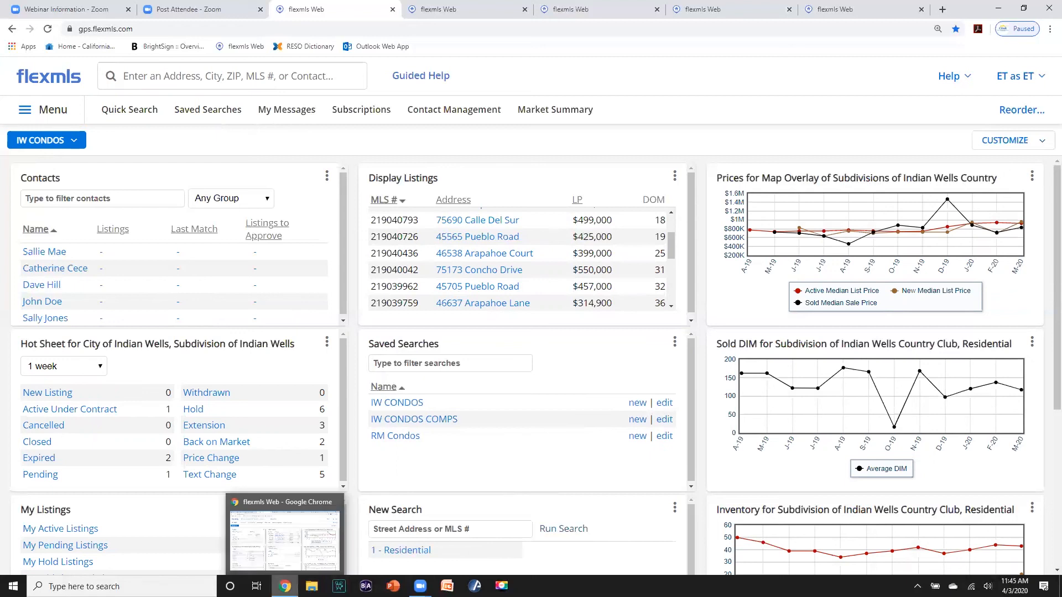
pyautogui.moveTo(420, 586)
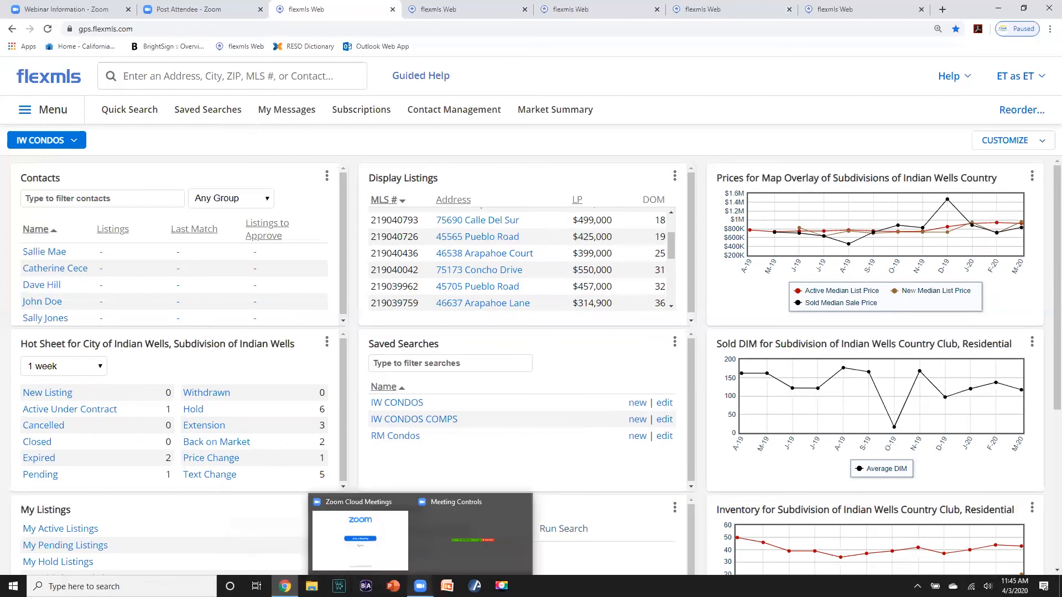